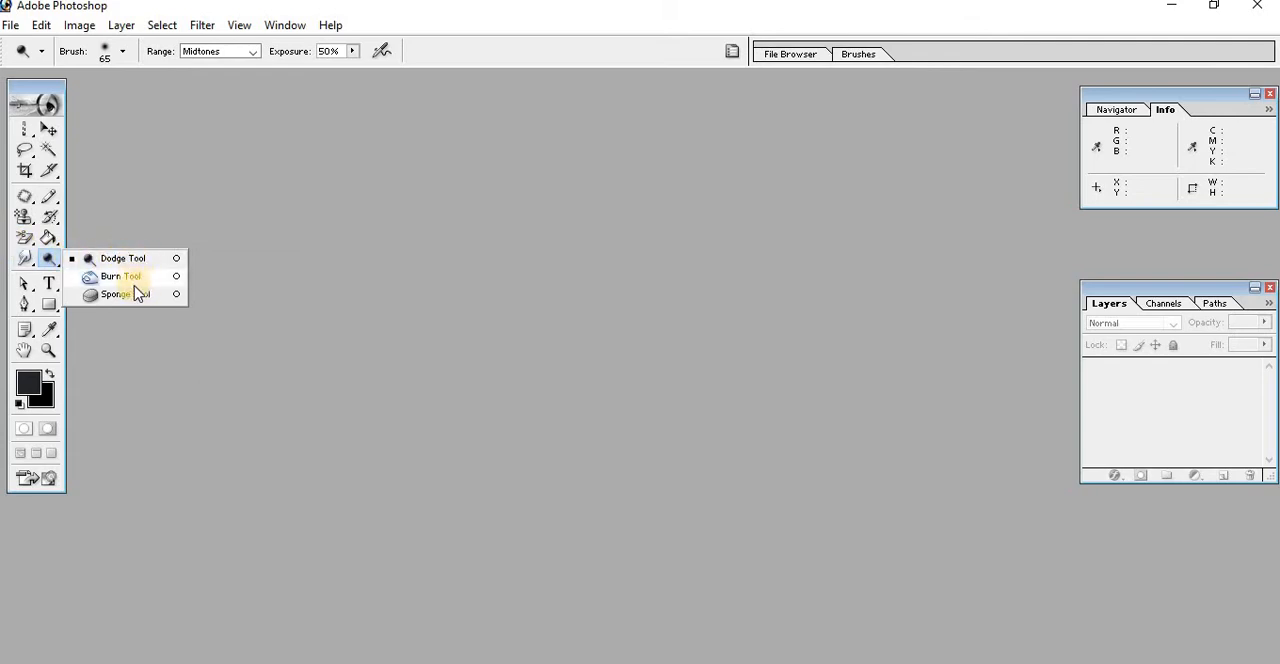
Open the image azam_070801 from the Desktop and move its window toward the middle of the workspace
{"action": "left_click", "coordinate": [257, 317]}
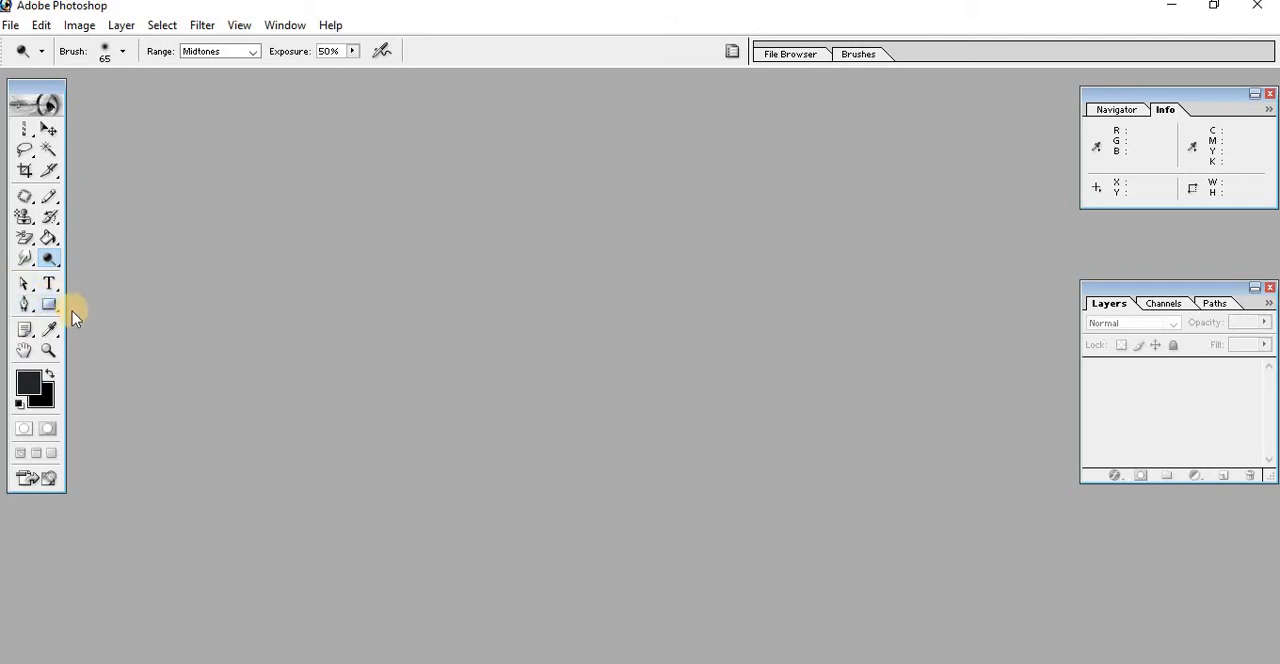
{"action": "left_click", "coordinate": [12, 25]}
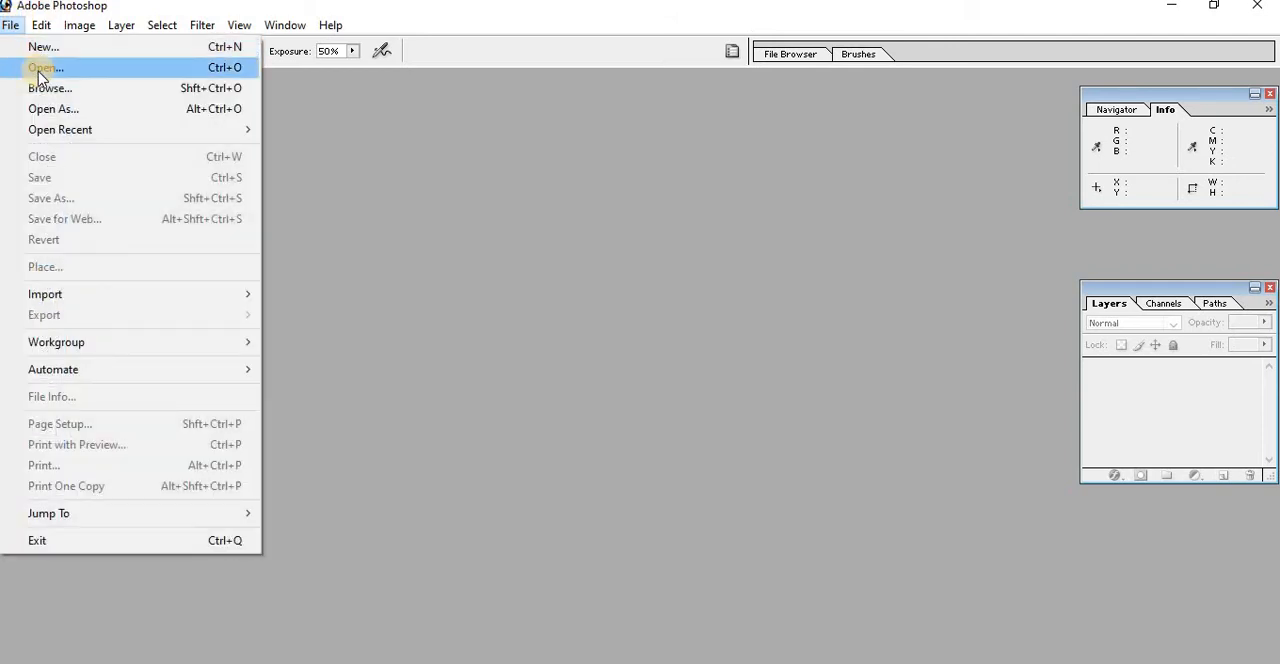
{"action": "left_click", "coordinate": [42, 68]}
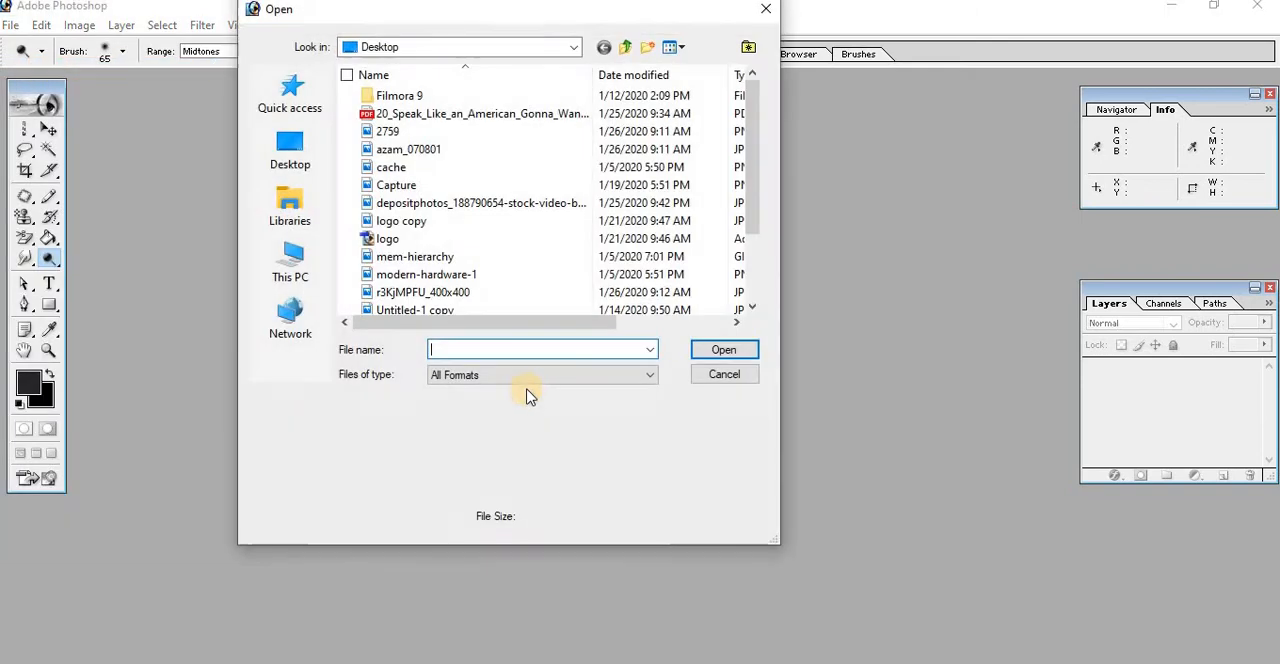
{"action": "left_click", "coordinate": [305, 170]}
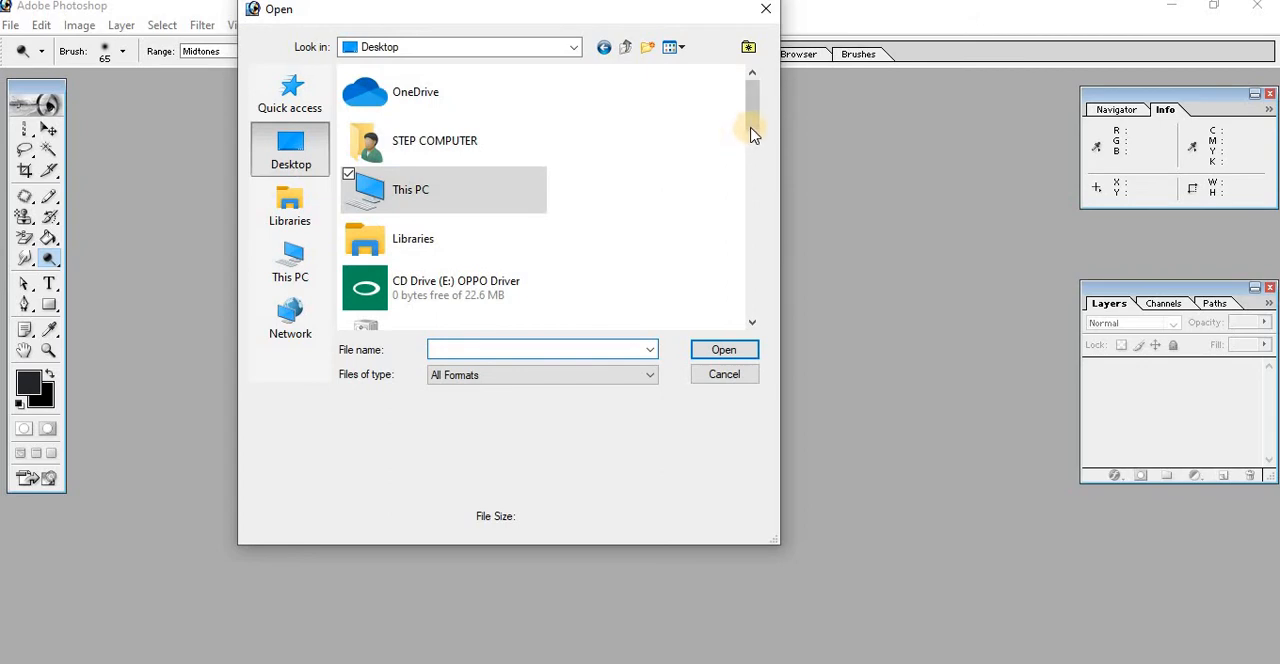
{"action": "left_click_drag", "start_coordinate": [753, 128], "coordinate": [752, 224]}
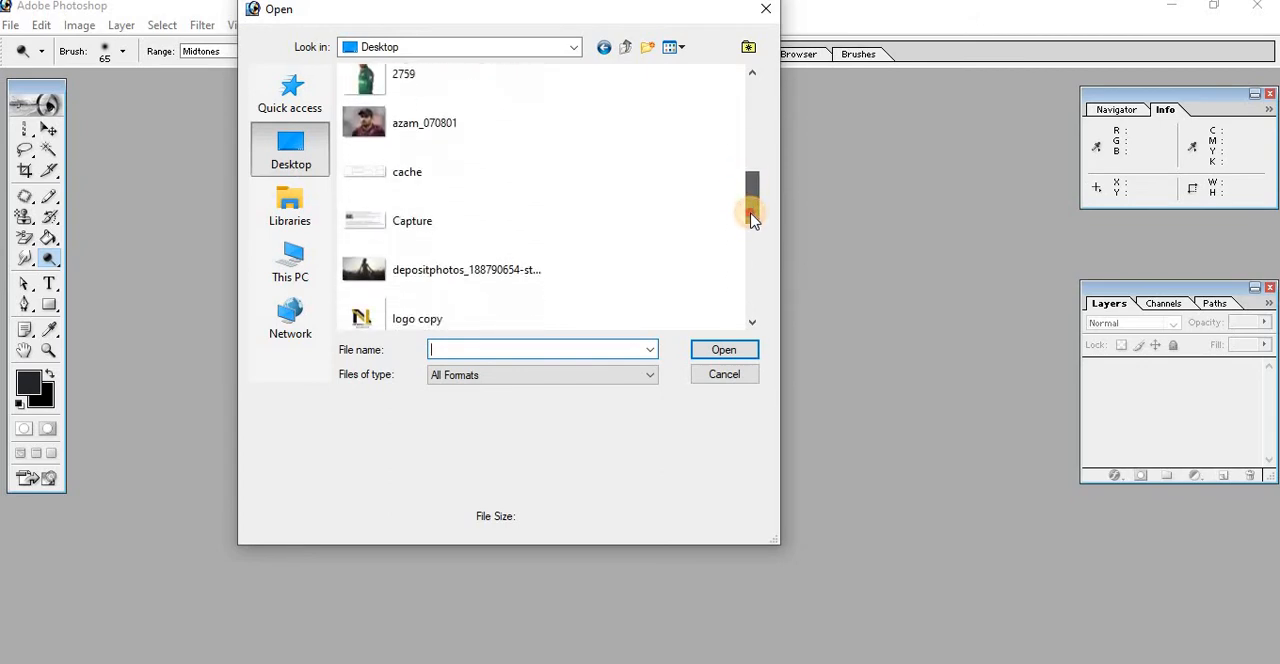
{"action": "left_click", "coordinate": [432, 135]}
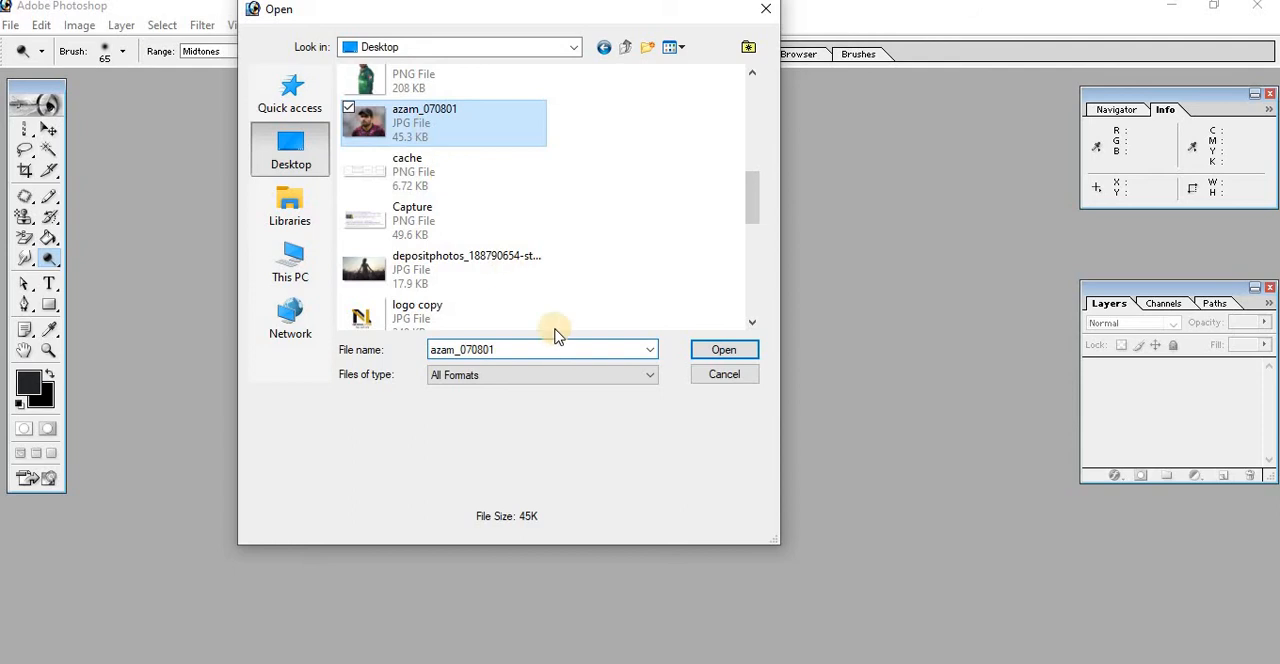
{"action": "left_click", "coordinate": [716, 350]}
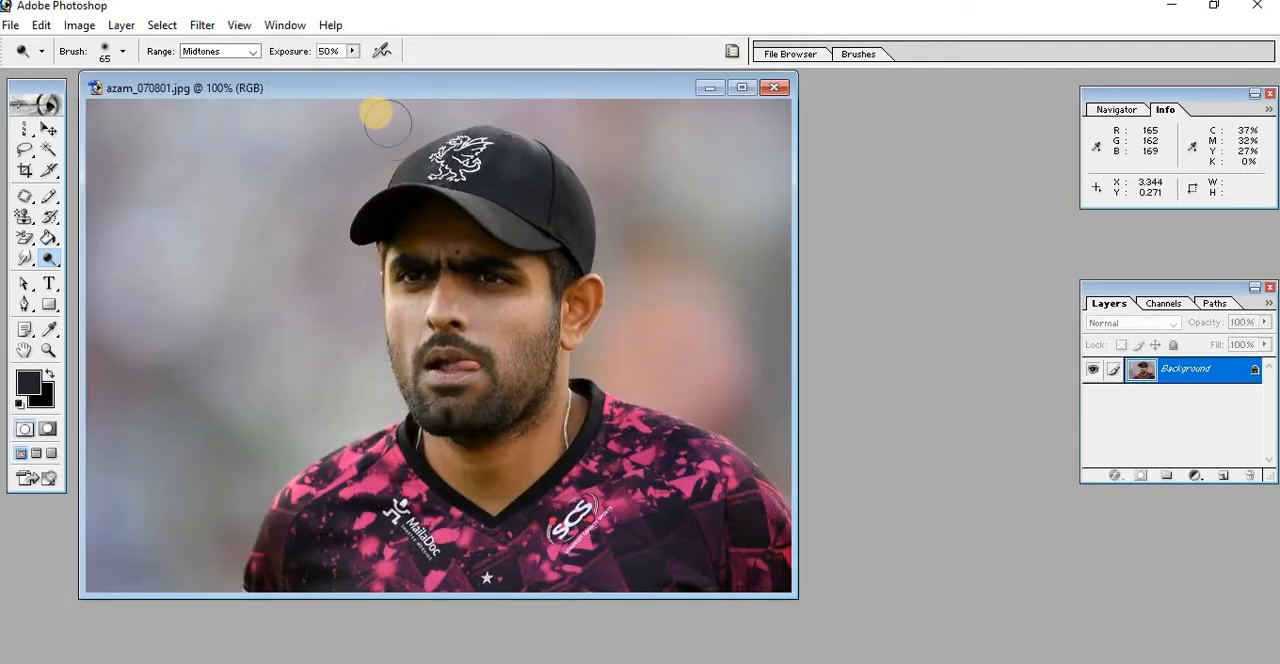
{"action": "left_click_drag", "start_coordinate": [373, 100], "coordinate": [500, 103]}
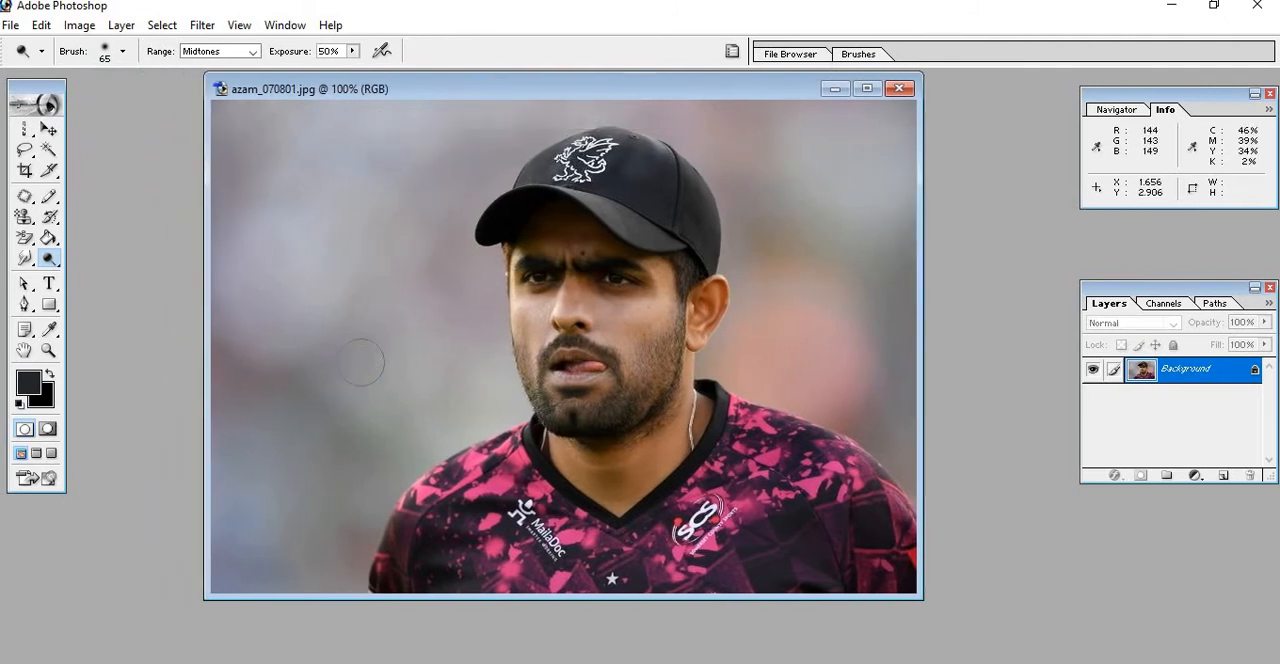
Lighten the skin of the face, neck and ear with the Dodge tool, using Midtones, 50% exposure and brush sizes 60 and 40
{"action": "left_click", "coordinate": [51, 264]}
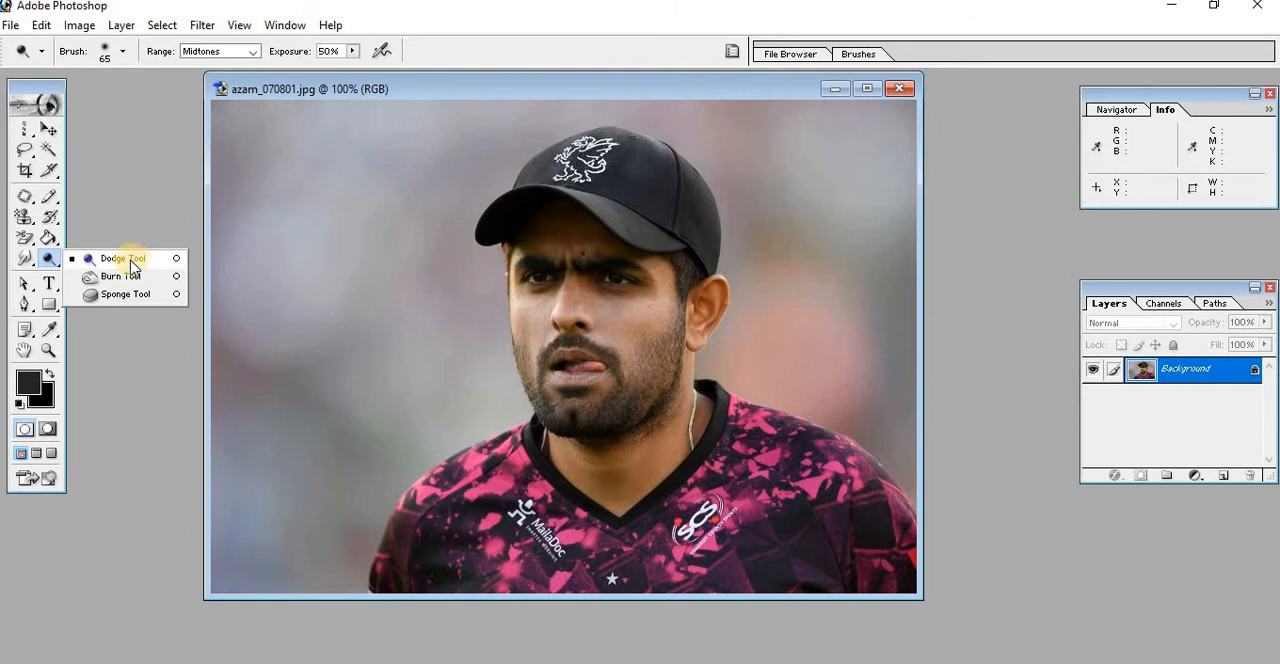
{"action": "left_click", "coordinate": [125, 260]}
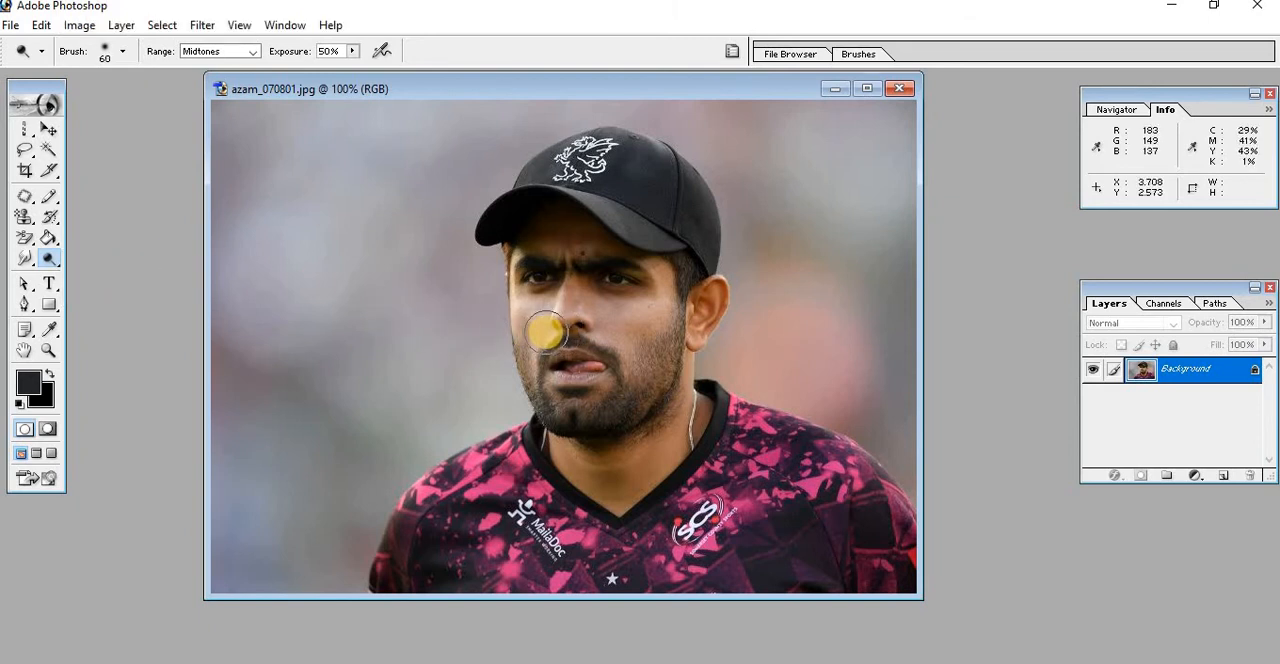
{"action": "mouse_move", "coordinate": [545, 332]}
{"action": "left_mouse_down"}
{"action": "mouse_move", "coordinate": [620, 318]}
{"action": "mouse_move", "coordinate": [601, 288]}
{"action": "mouse_move", "coordinate": [562, 304]}
{"action": "left_mouse_up"}
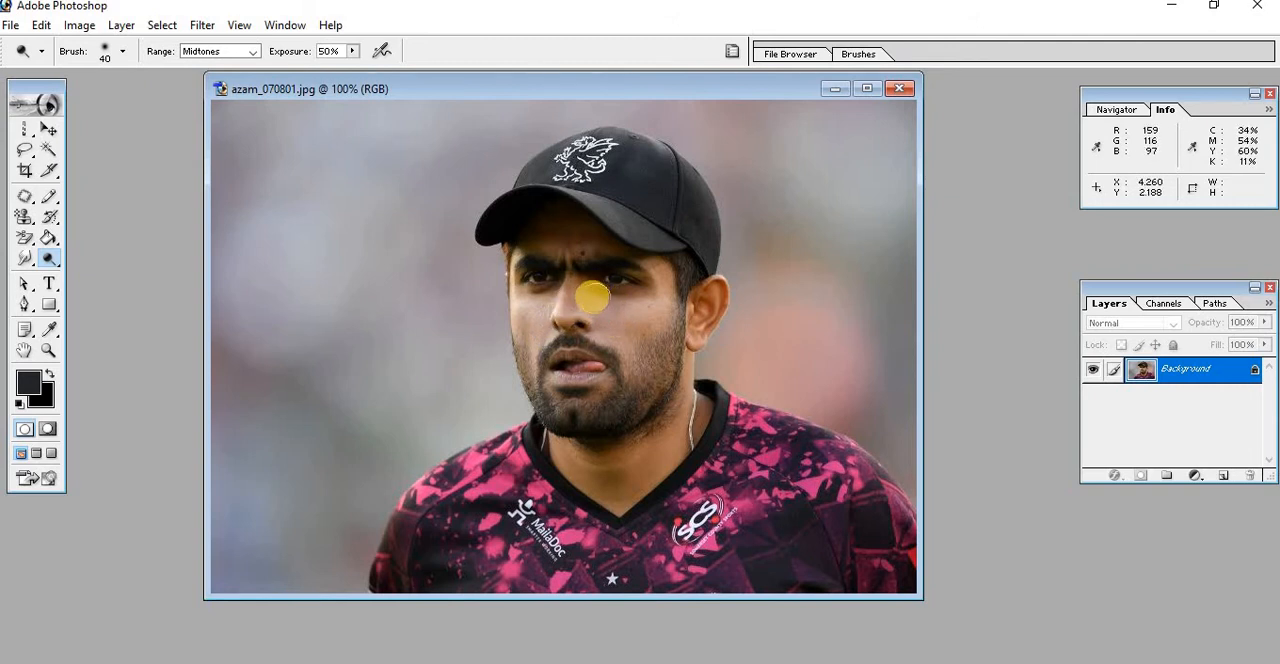
{"action": "mouse_move", "coordinate": [583, 292]}
{"action": "left_mouse_down"}
{"action": "mouse_move", "coordinate": [658, 300]}
{"action": "mouse_move", "coordinate": [623, 315]}
{"action": "mouse_move", "coordinate": [624, 331]}
{"action": "mouse_move", "coordinate": [600, 329]}
{"action": "mouse_move", "coordinate": [667, 331]}
{"action": "mouse_move", "coordinate": [620, 324]}
{"action": "mouse_move", "coordinate": [579, 294]}
{"action": "mouse_move", "coordinate": [503, 295]}
{"action": "mouse_move", "coordinate": [522, 328]}
{"action": "mouse_move", "coordinate": [540, 310]}
{"action": "mouse_move", "coordinate": [521, 309]}
{"action": "mouse_move", "coordinate": [527, 331]}
{"action": "mouse_move", "coordinate": [534, 313]}
{"action": "mouse_move", "coordinate": [573, 305]}
{"action": "mouse_move", "coordinate": [556, 294]}
{"action": "mouse_move", "coordinate": [645, 300]}
{"action": "mouse_move", "coordinate": [559, 213]}
{"action": "mouse_move", "coordinate": [558, 243]}
{"action": "mouse_move", "coordinate": [573, 230]}
{"action": "mouse_move", "coordinate": [541, 231]}
{"action": "mouse_move", "coordinate": [594, 229]}
{"action": "mouse_move", "coordinate": [663, 253]}
{"action": "mouse_move", "coordinate": [673, 273]}
{"action": "mouse_move", "coordinate": [634, 322]}
{"action": "left_mouse_up"}
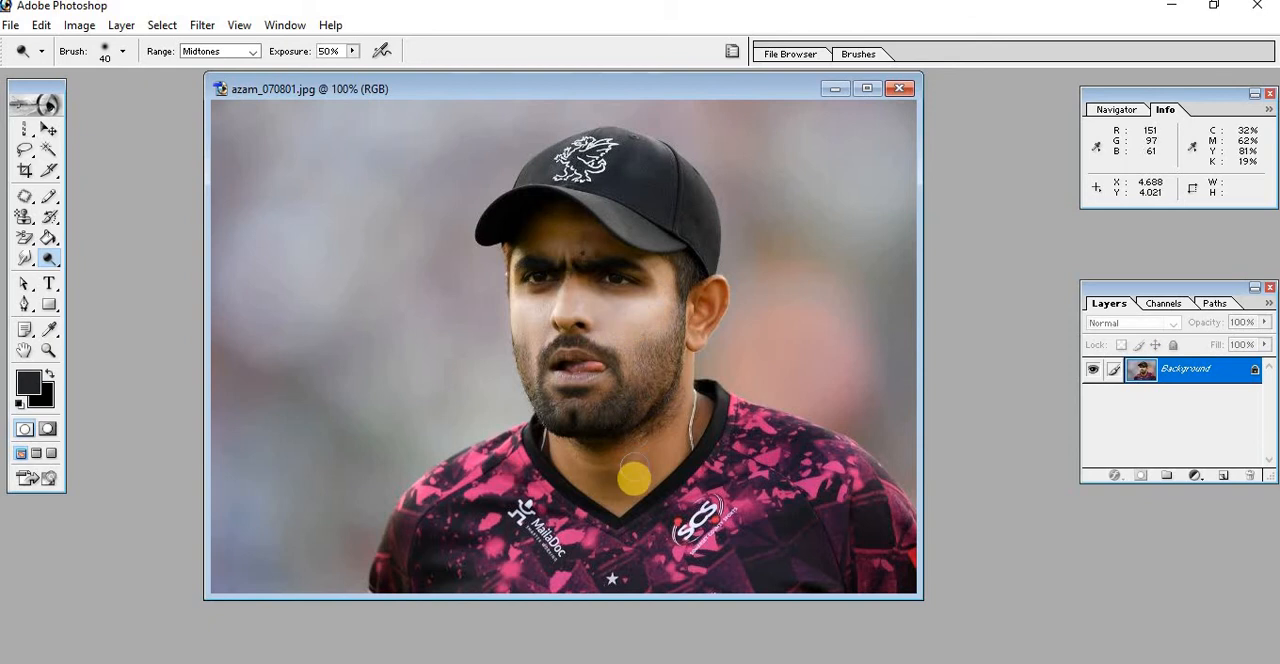
{"action": "mouse_move", "coordinate": [644, 460]}
{"action": "left_mouse_down"}
{"action": "mouse_move", "coordinate": [675, 433]}
{"action": "mouse_move", "coordinate": [596, 468]}
{"action": "mouse_move", "coordinate": [618, 475]}
{"action": "mouse_move", "coordinate": [543, 452]}
{"action": "mouse_move", "coordinate": [632, 482]}
{"action": "mouse_move", "coordinate": [595, 482]}
{"action": "mouse_move", "coordinate": [682, 469]}
{"action": "mouse_move", "coordinate": [679, 439]}
{"action": "mouse_move", "coordinate": [613, 459]}
{"action": "mouse_move", "coordinate": [704, 435]}
{"action": "mouse_move", "coordinate": [602, 460]}
{"action": "mouse_move", "coordinate": [607, 475]}
{"action": "mouse_move", "coordinate": [693, 426]}
{"action": "mouse_move", "coordinate": [702, 391]}
{"action": "mouse_move", "coordinate": [678, 401]}
{"action": "mouse_move", "coordinate": [652, 443]}
{"action": "mouse_move", "coordinate": [572, 444]}
{"action": "mouse_move", "coordinate": [570, 463]}
{"action": "mouse_move", "coordinate": [598, 488]}
{"action": "mouse_move", "coordinate": [644, 489]}
{"action": "mouse_move", "coordinate": [569, 488]}
{"action": "mouse_move", "coordinate": [643, 490]}
{"action": "mouse_move", "coordinate": [692, 438]}
{"action": "mouse_move", "coordinate": [708, 318]}
{"action": "left_mouse_up"}
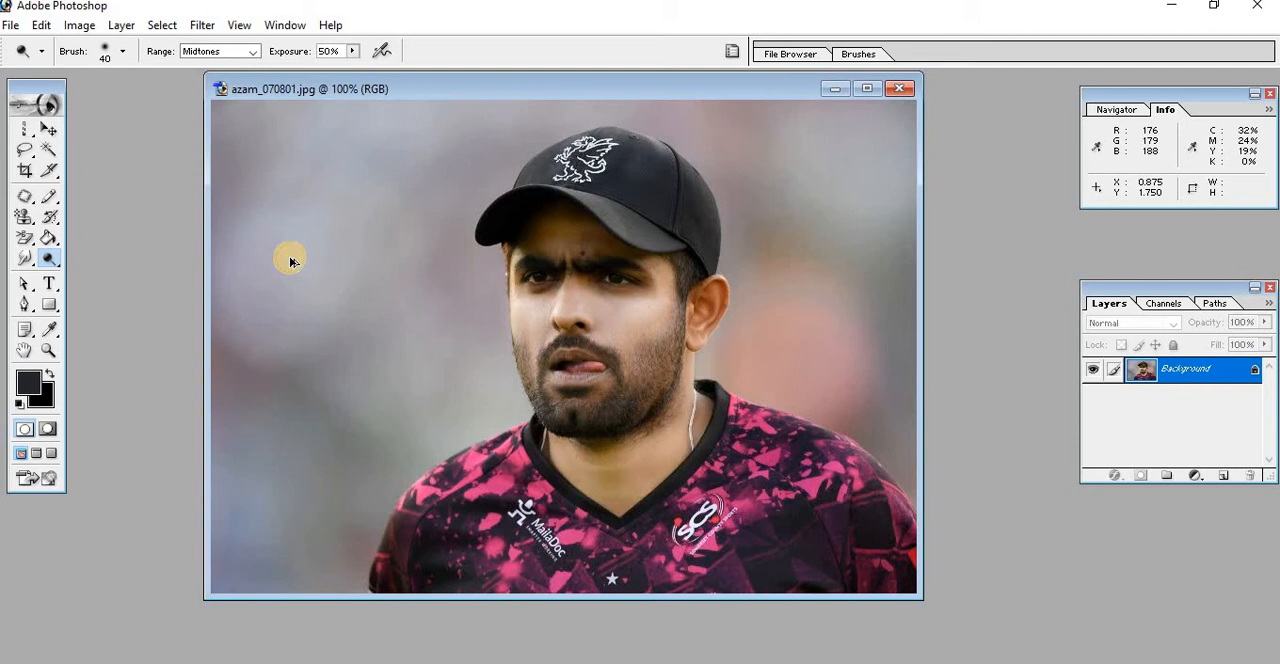
{"action": "key", "text": "ctrl+z"}
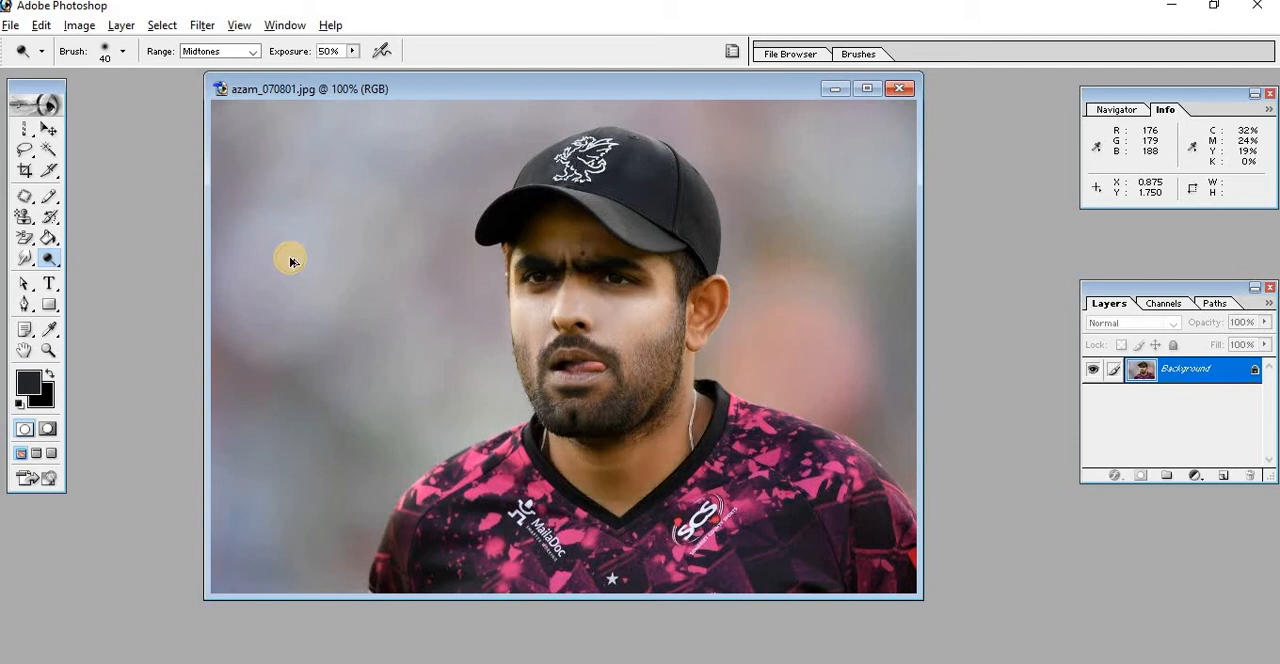
{"action": "key", "text": "ctrl+alt+z"}
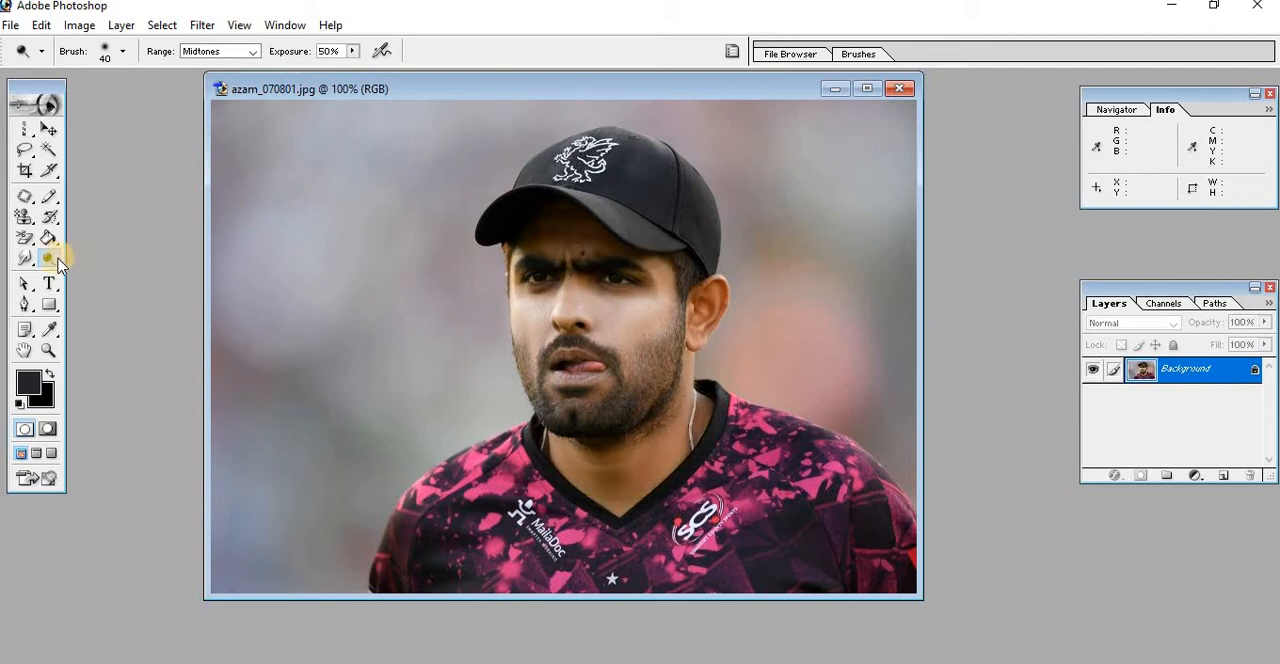
Darken the cheek between the nose and ear with the Burn tool, using a size 65 brush, Midtones and 50% exposure
{"action": "left_click_drag", "start_coordinate": [57, 264], "coordinate": [137, 288]}
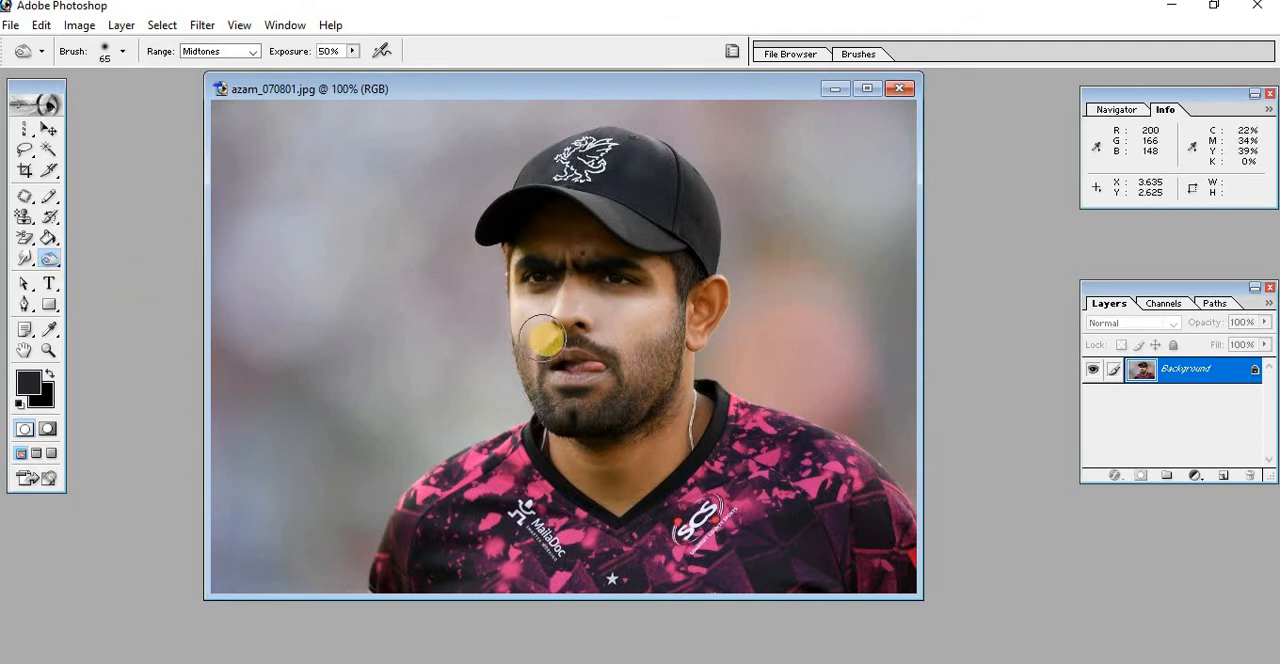
{"action": "left_click", "coordinate": [256, 51]}
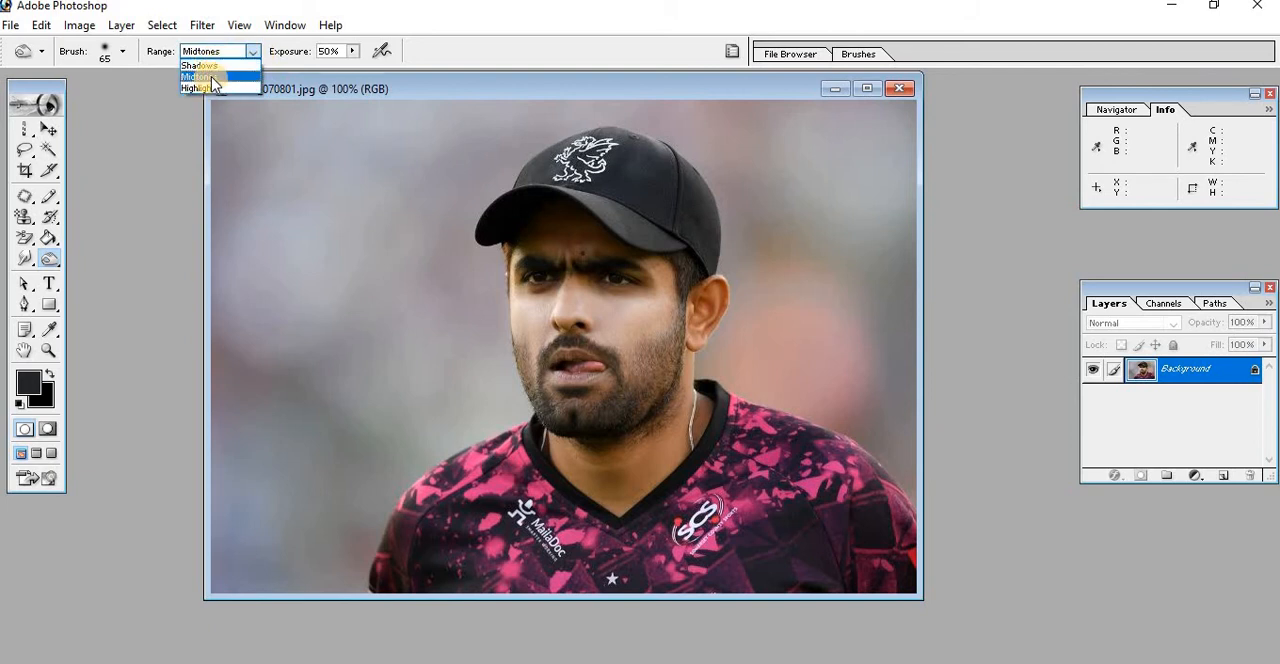
{"action": "left_click", "coordinate": [212, 77]}
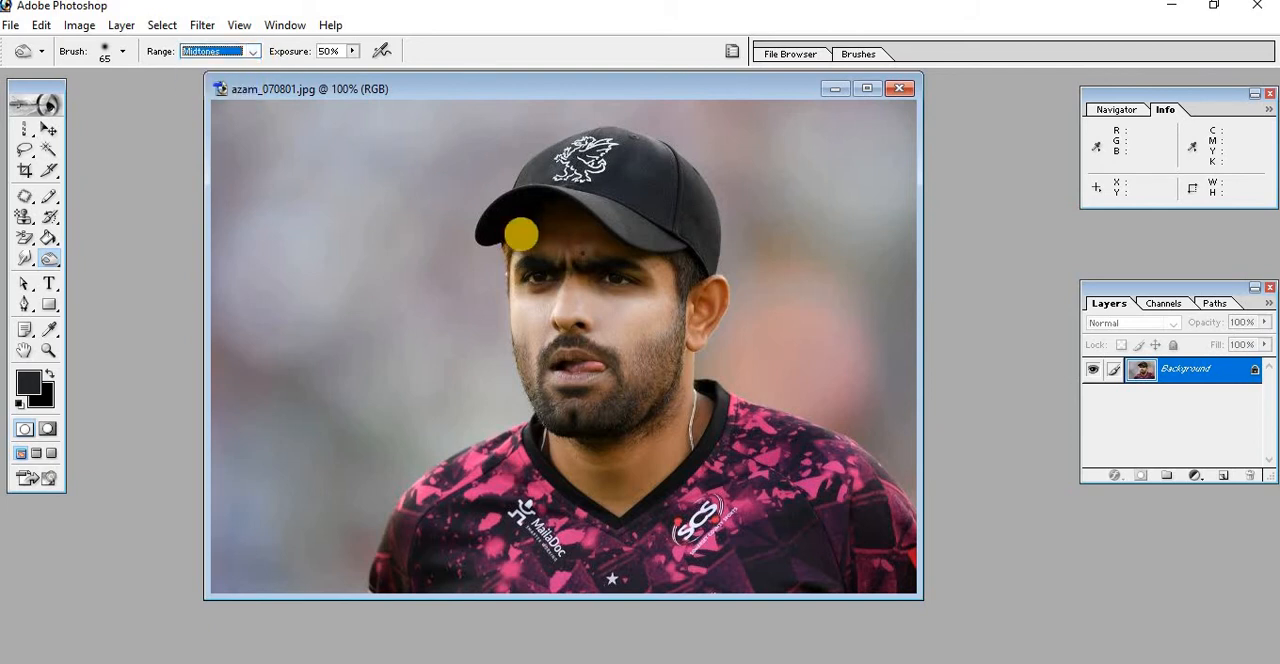
{"action": "left_click", "coordinate": [611, 323]}
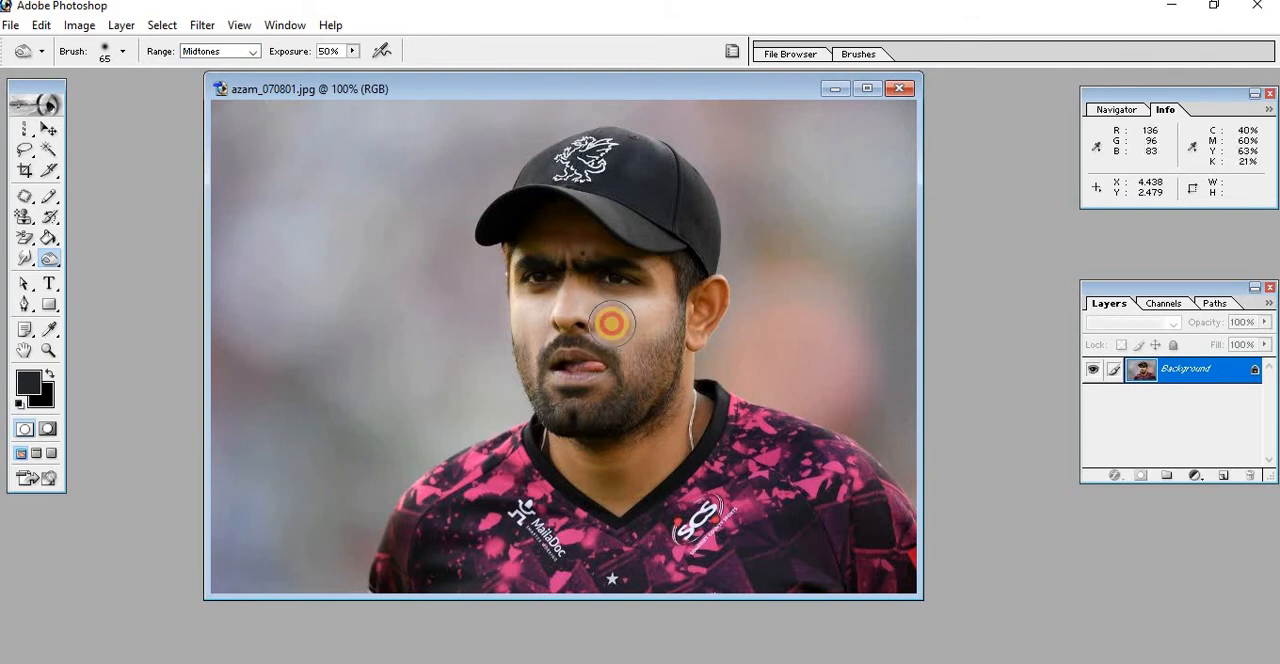
{"action": "mouse_move", "coordinate": [611, 323]}
{"action": "left_mouse_down"}
{"action": "mouse_move", "coordinate": [666, 320]}
{"action": "mouse_move", "coordinate": [631, 326]}
{"action": "left_mouse_up"}
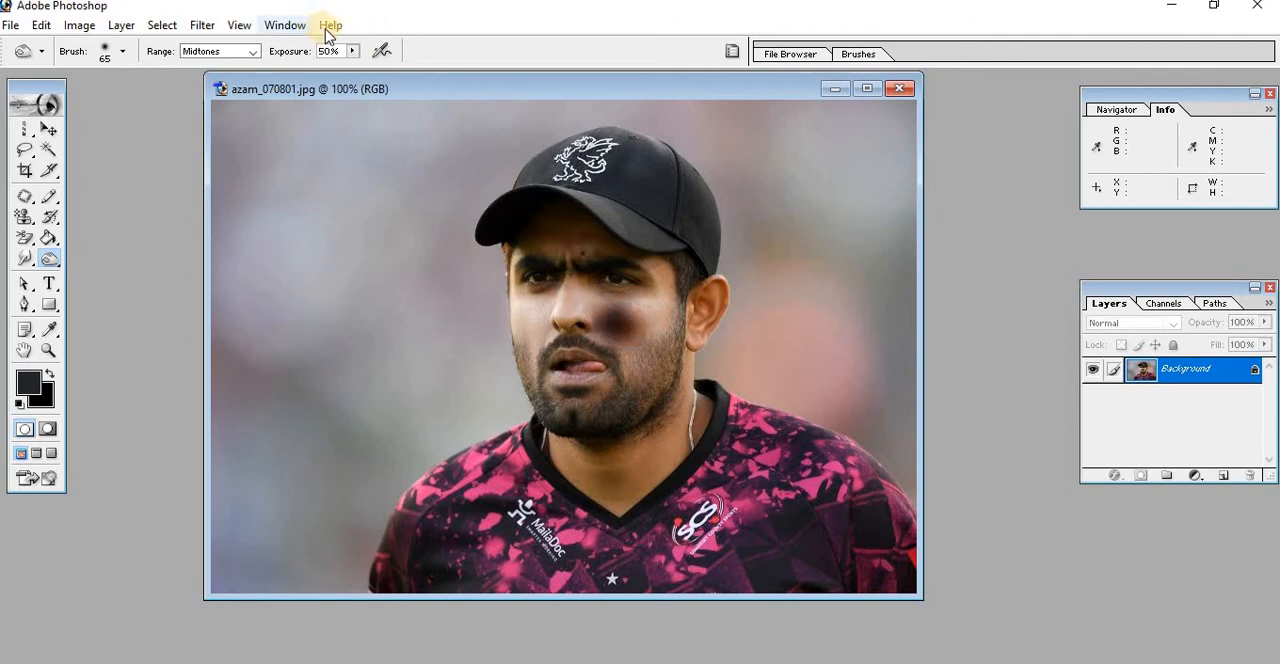
Raise the Burn tool's exposure to 100% and darken the bridge of the nose in the Midtones range
{"action": "left_click", "coordinate": [351, 51]}
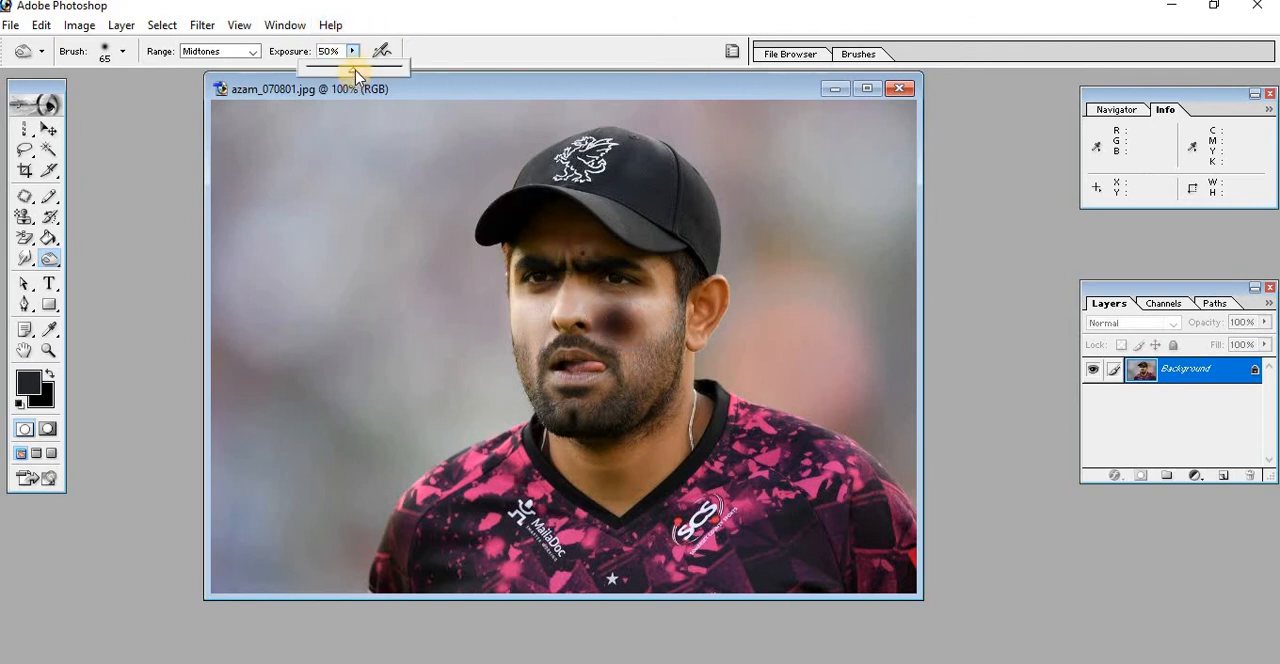
{"action": "left_click_drag", "start_coordinate": [365, 73], "coordinate": [406, 65]}
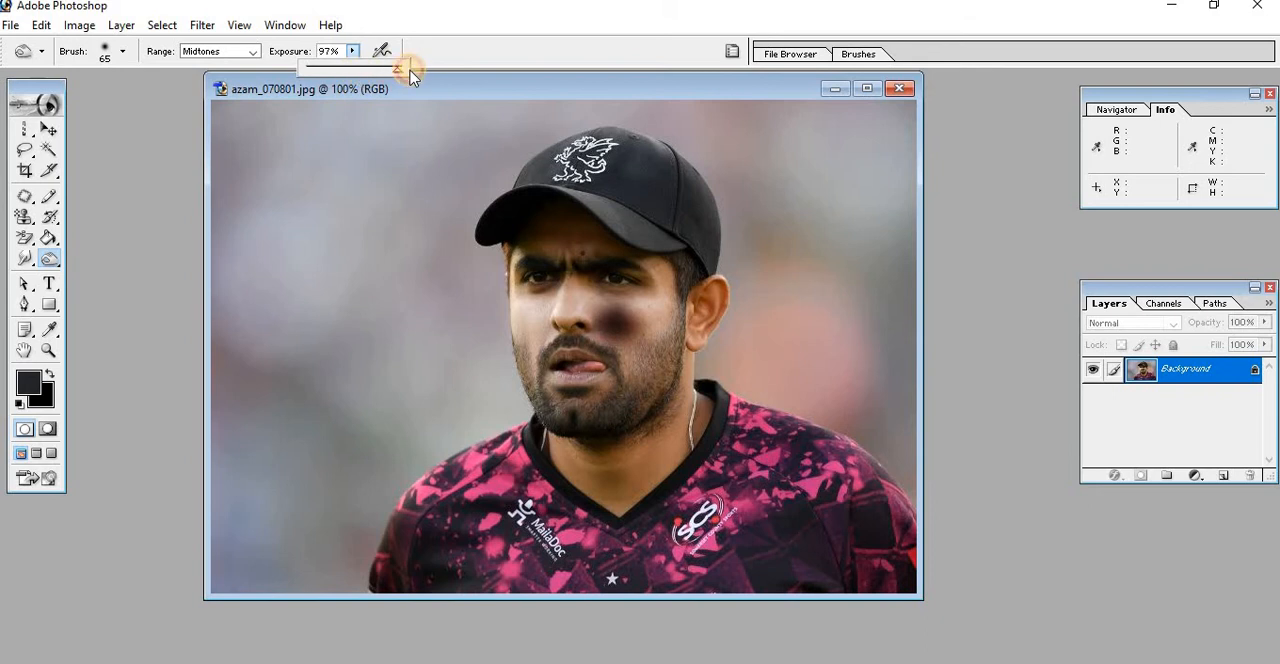
{"action": "left_click", "coordinate": [613, 465]}
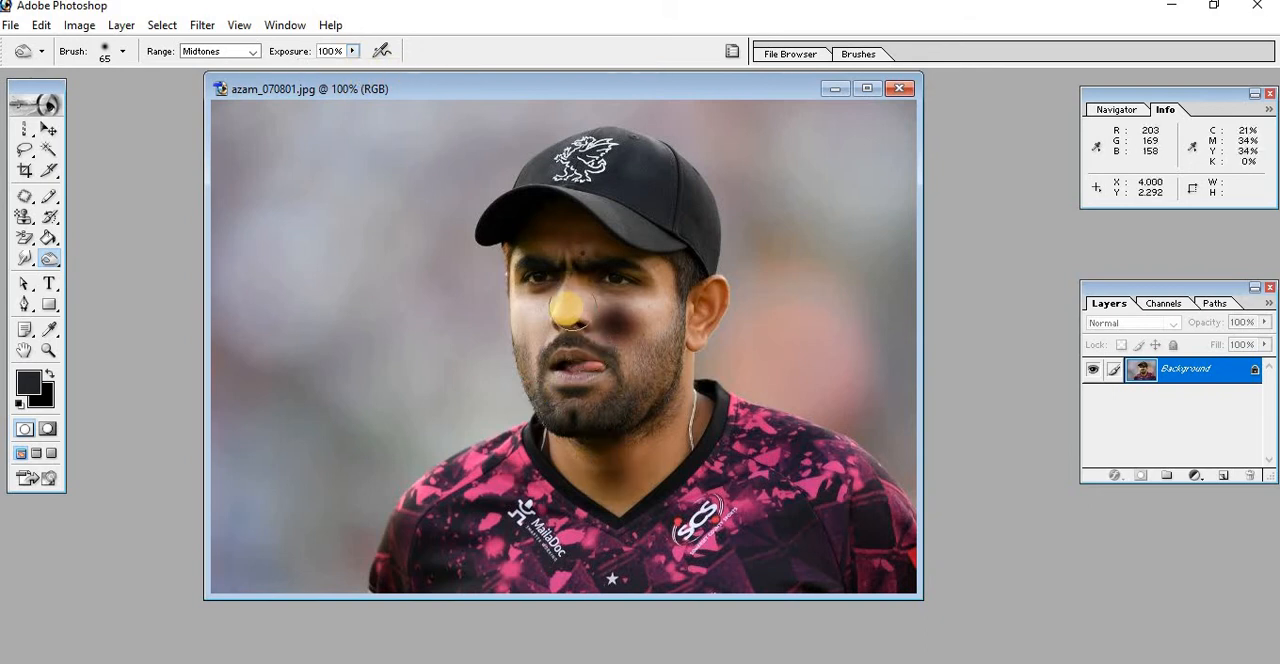
{"action": "left_click", "coordinate": [566, 306]}
{"action": "left_click", "coordinate": [566, 306]}
{"action": "left_click", "coordinate": [566, 306]}
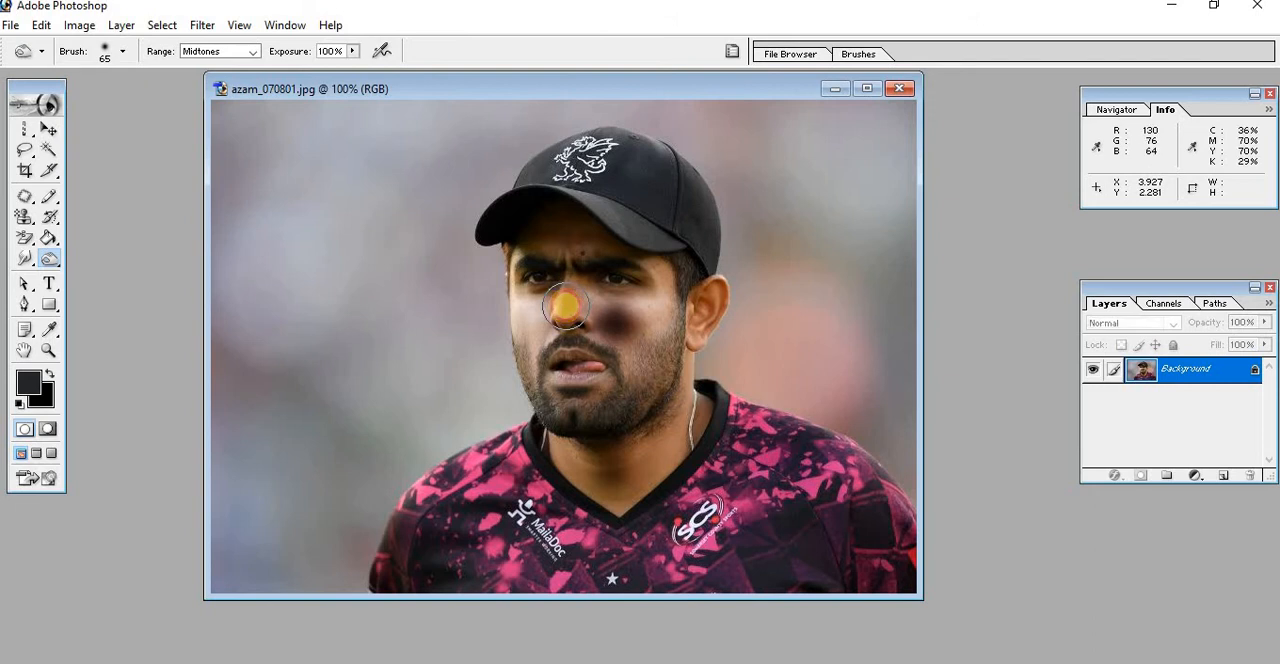
{"action": "left_click", "coordinate": [566, 306]}
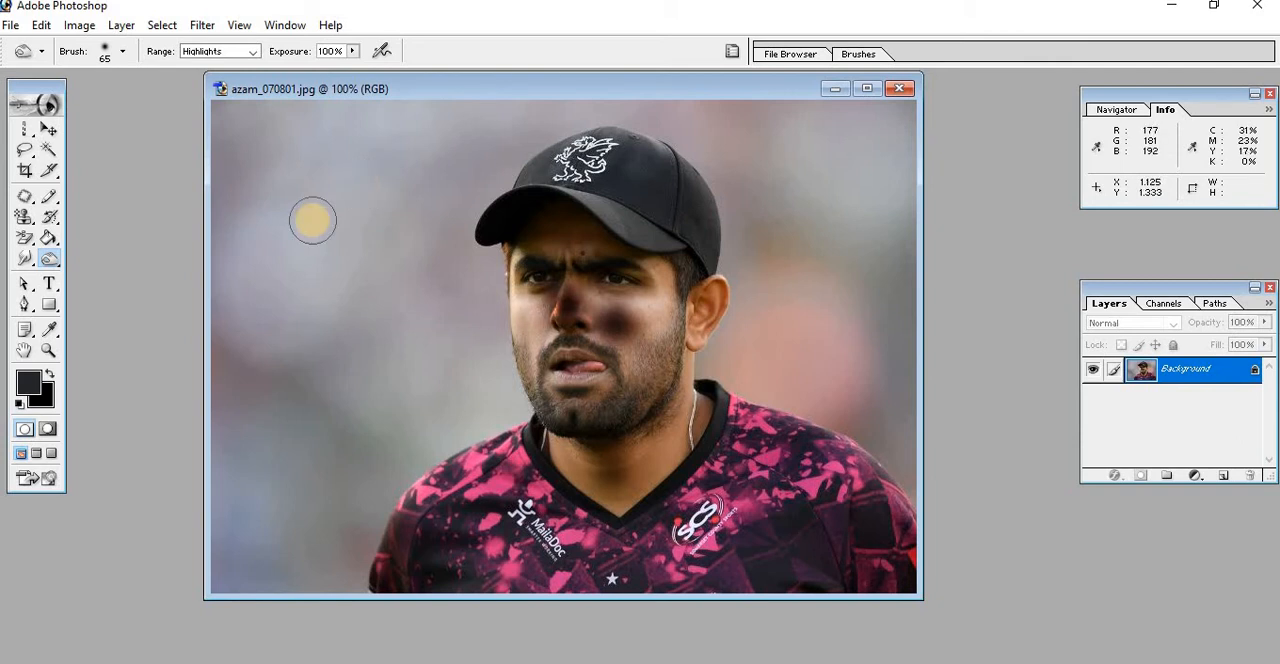
Burn the cheek on the side of the face away from the visible ear, with the range set to Highlights
{"action": "left_click", "coordinate": [256, 52]}
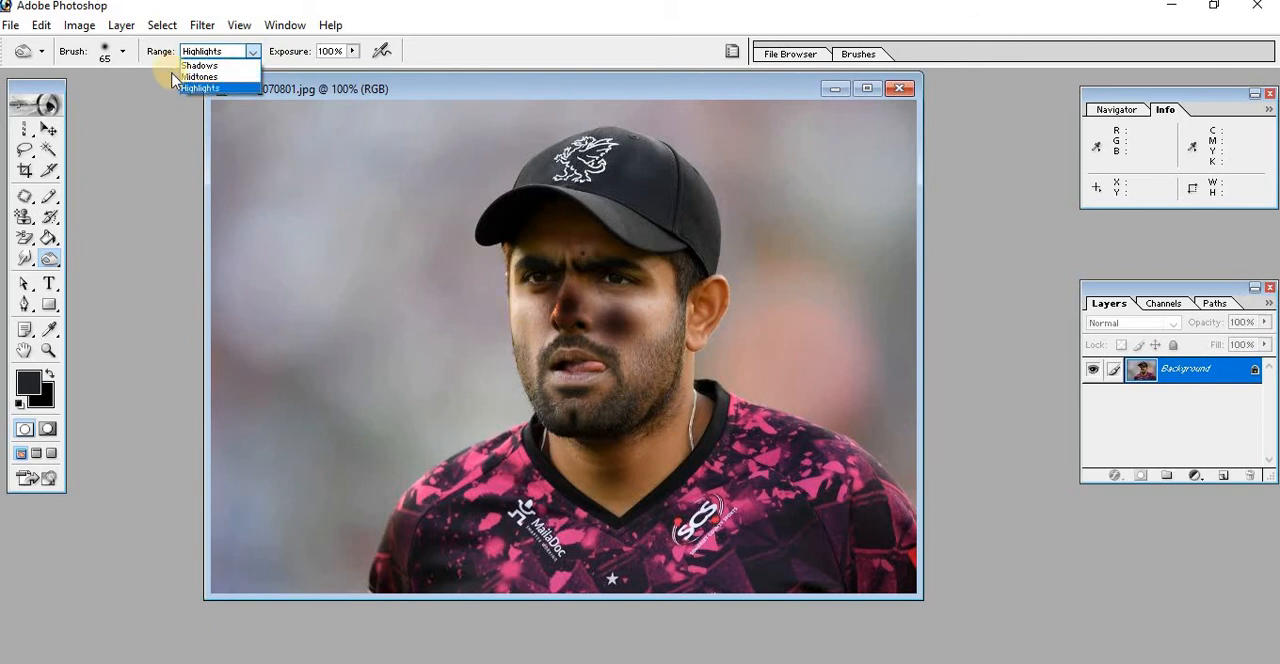
{"action": "left_click", "coordinate": [203, 89]}
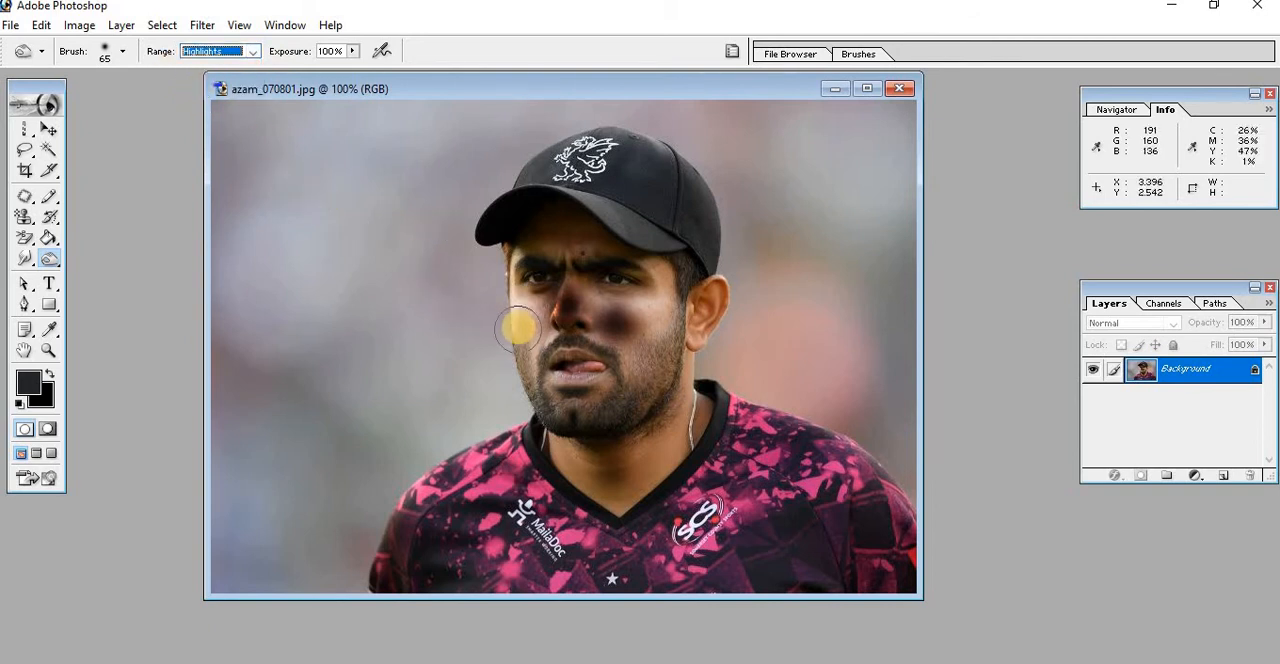
{"action": "left_click_drag", "start_coordinate": [520, 322], "coordinate": [520, 322]}
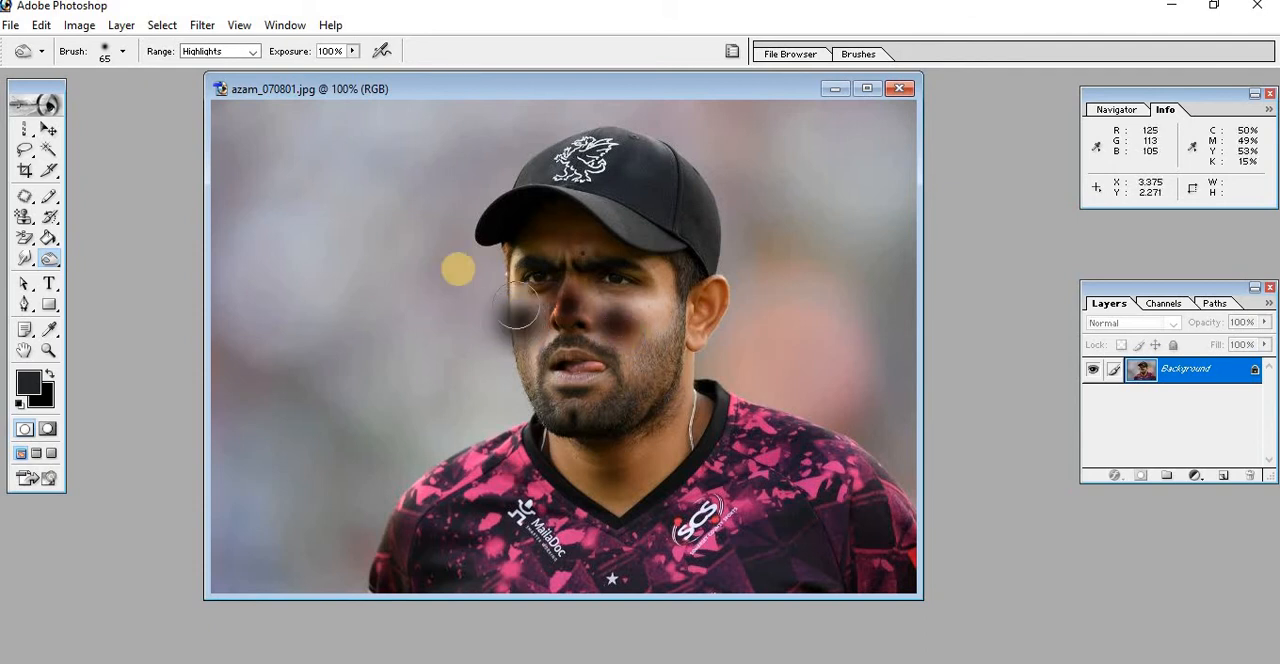
Set the burn range to Shadows and darken the skin between the outer eye and the visible ear
{"action": "scroll", "coordinate": [455, 264], "scroll_direction": "up", "scroll_amount": 1}
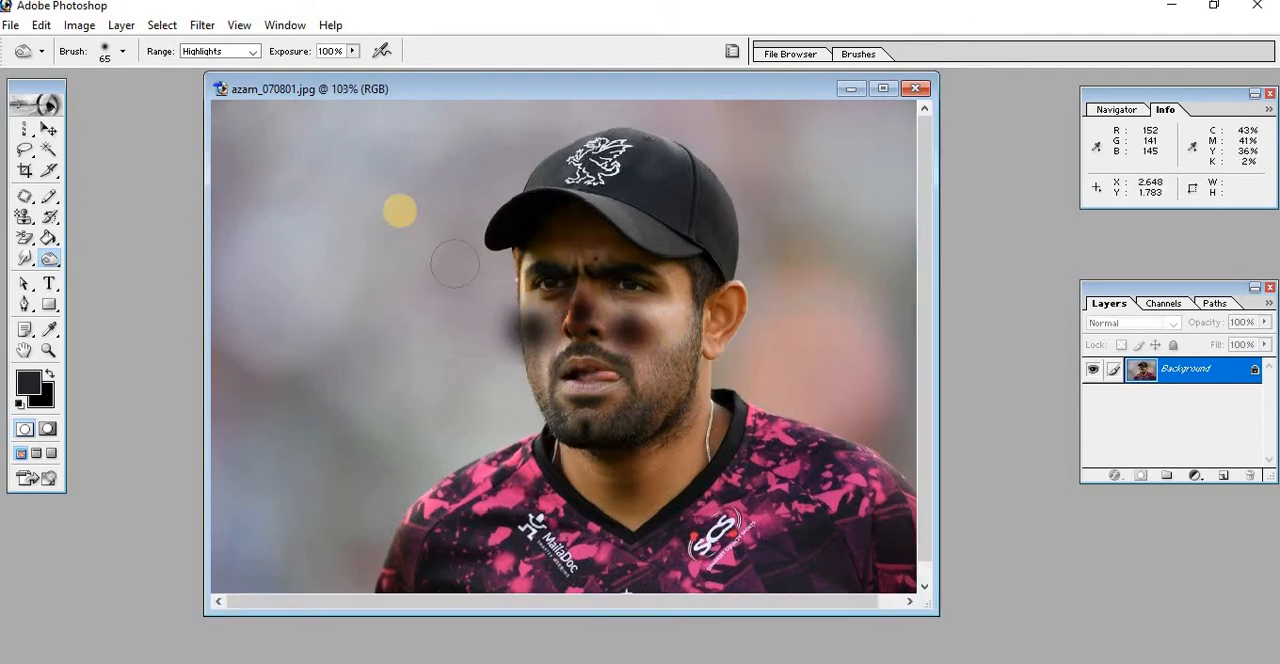
{"action": "left_click", "coordinate": [257, 62]}
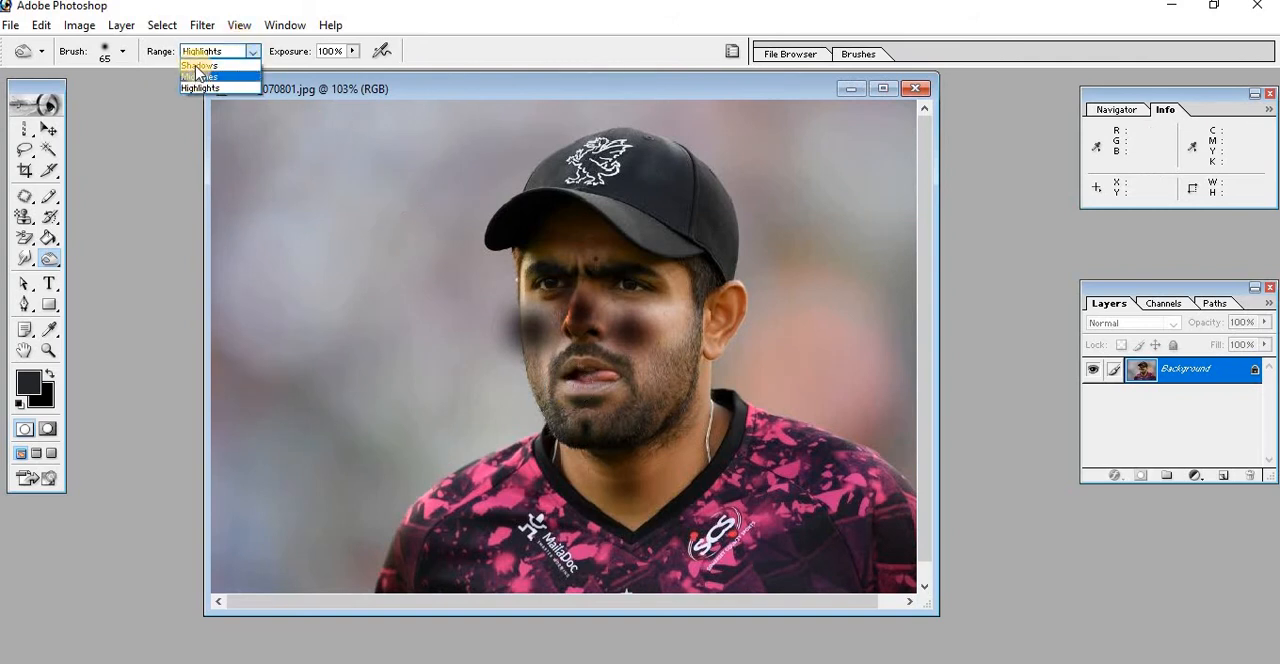
{"action": "left_click", "coordinate": [215, 68]}
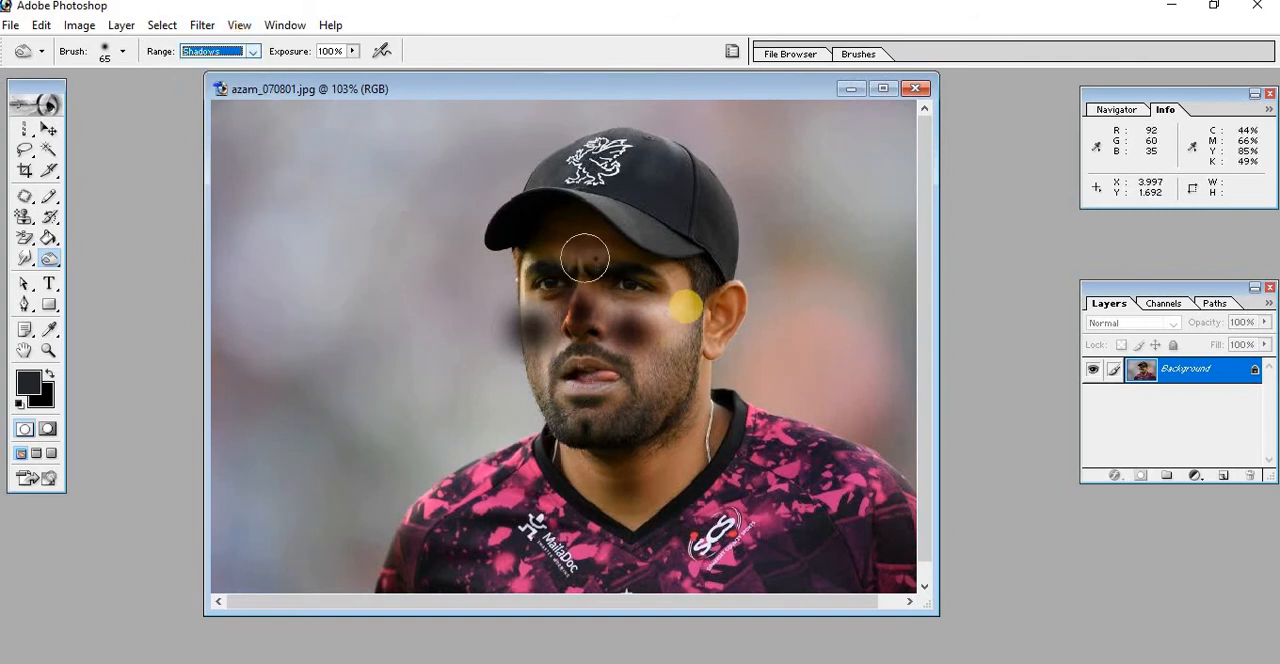
{"action": "left_click", "coordinate": [673, 313]}
{"action": "left_click", "coordinate": [673, 313]}
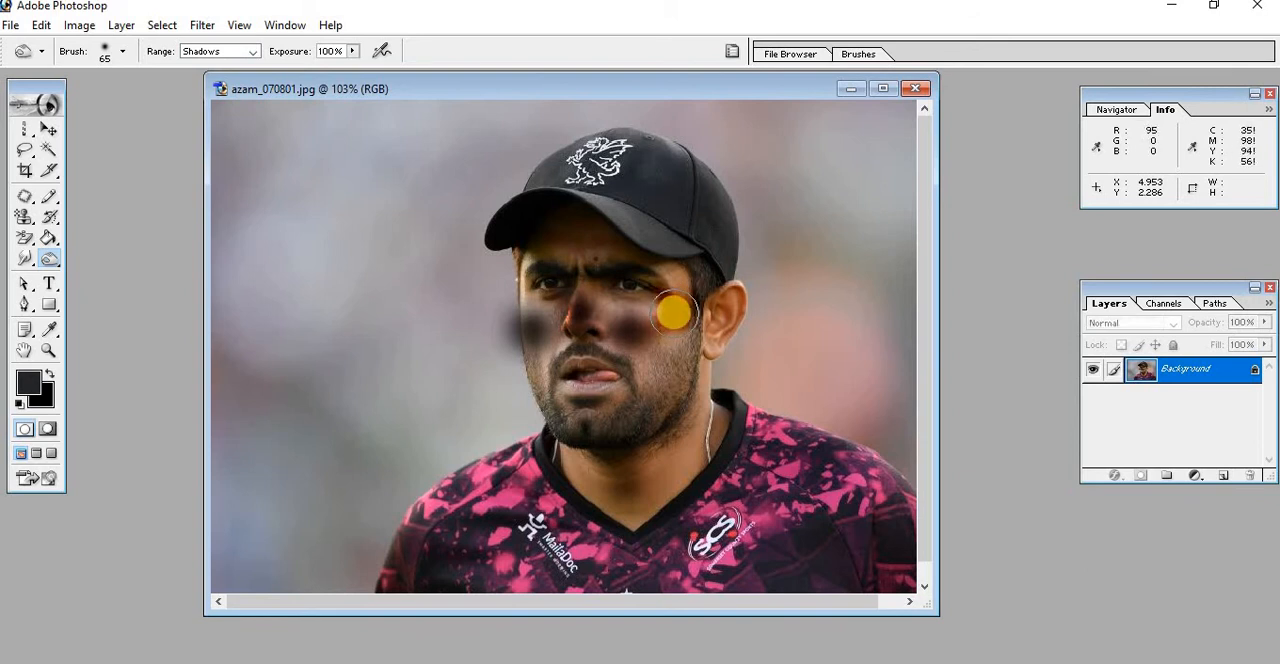
{"action": "left_click_drag", "start_coordinate": [673, 313], "coordinate": [669, 309]}
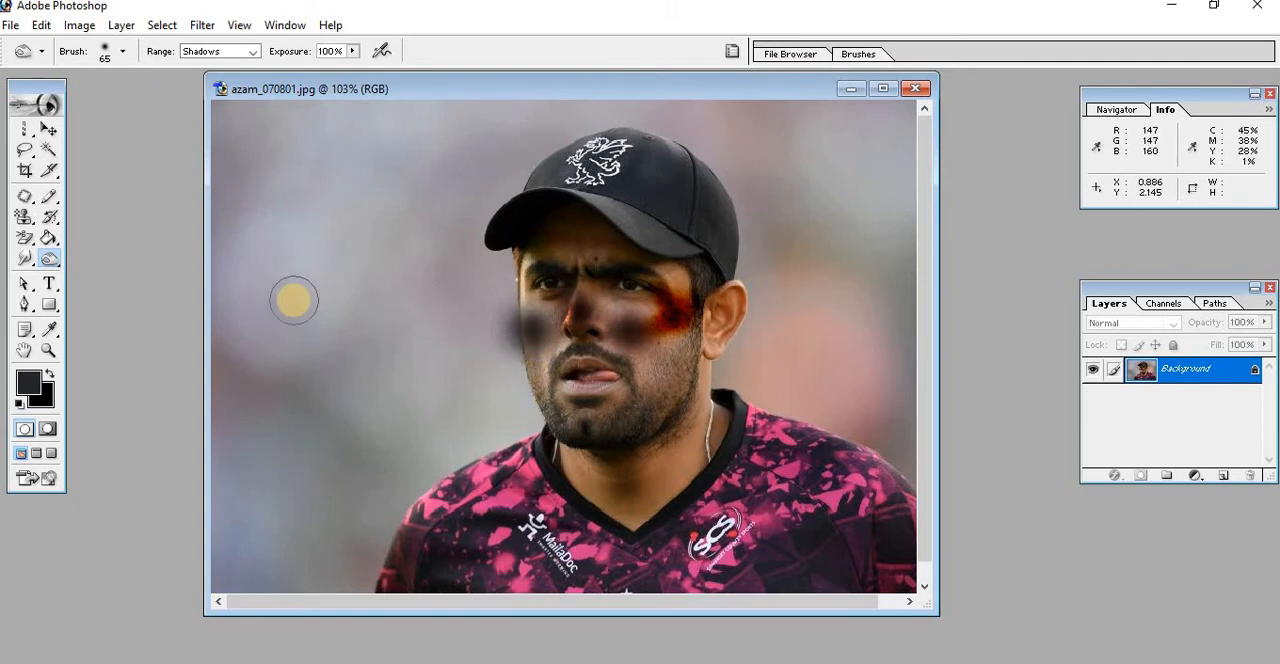
Burn the already darkened cheek patch beside the nose more deeply, using Shadows at 100% exposure
{"action": "left_click", "coordinate": [55, 270]}
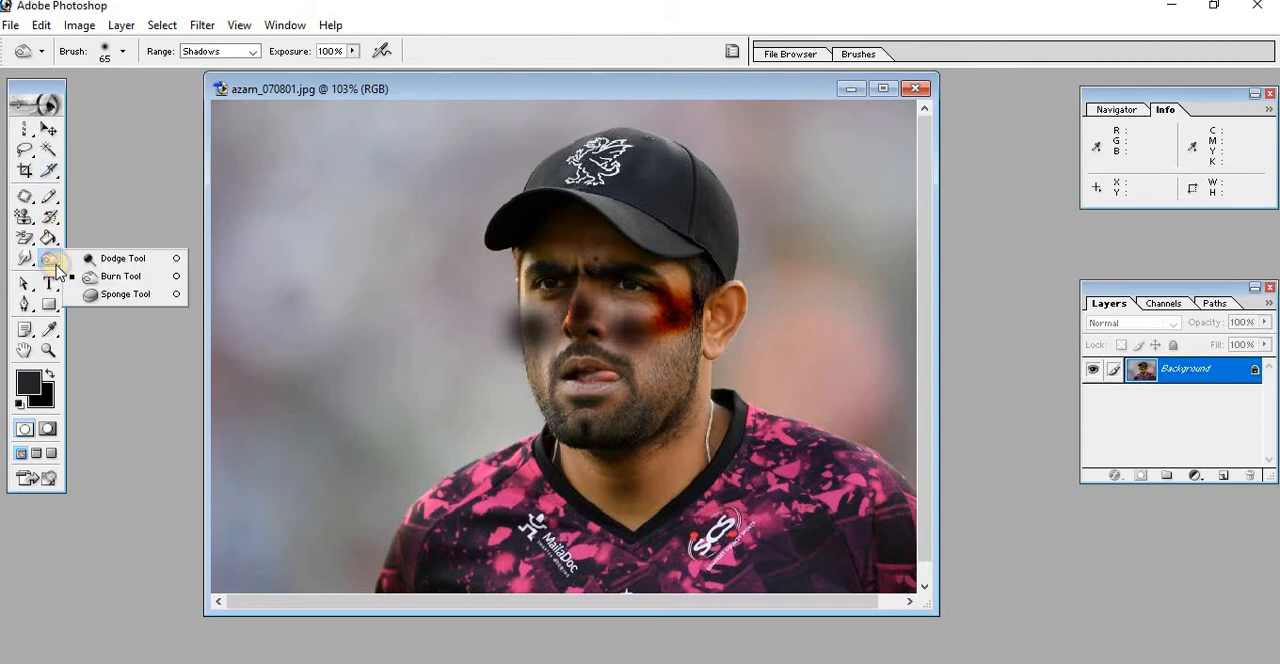
{"action": "left_click", "coordinate": [322, 301]}
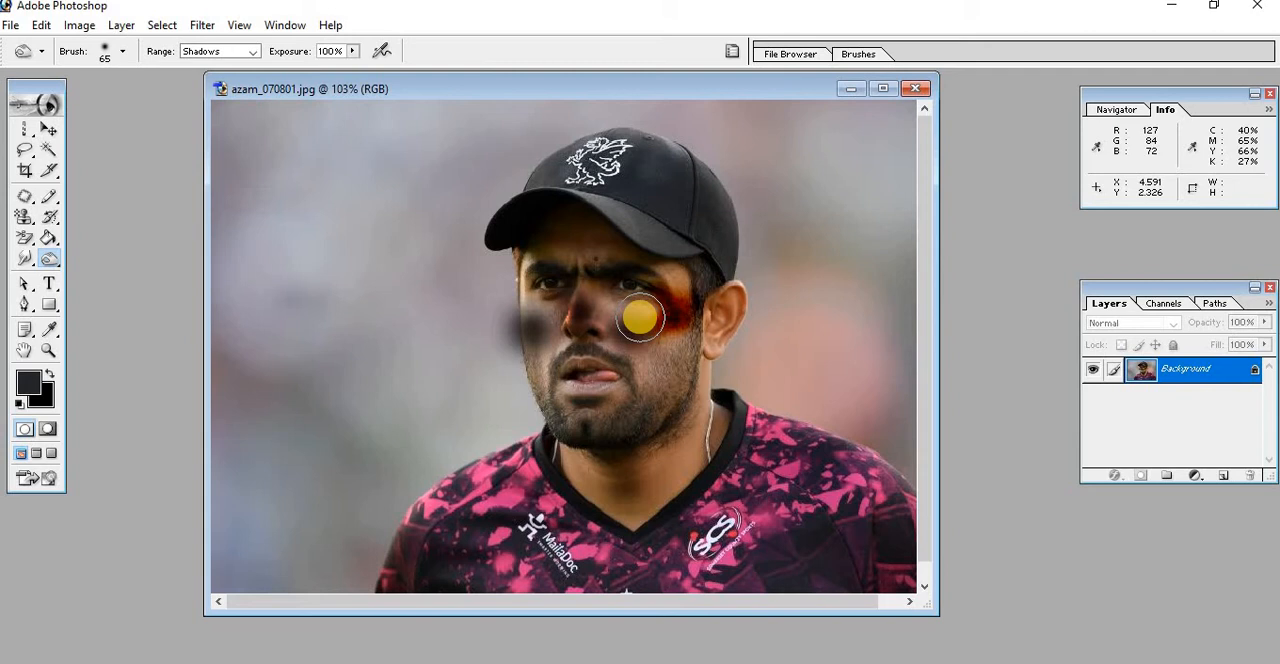
{"action": "mouse_move", "coordinate": [640, 318]}
{"action": "left_mouse_down"}
{"action": "mouse_move", "coordinate": [646, 328]}
{"action": "mouse_move", "coordinate": [629, 329]}
{"action": "mouse_move", "coordinate": [654, 337]}
{"action": "mouse_move", "coordinate": [624, 327]}
{"action": "left_mouse_up"}
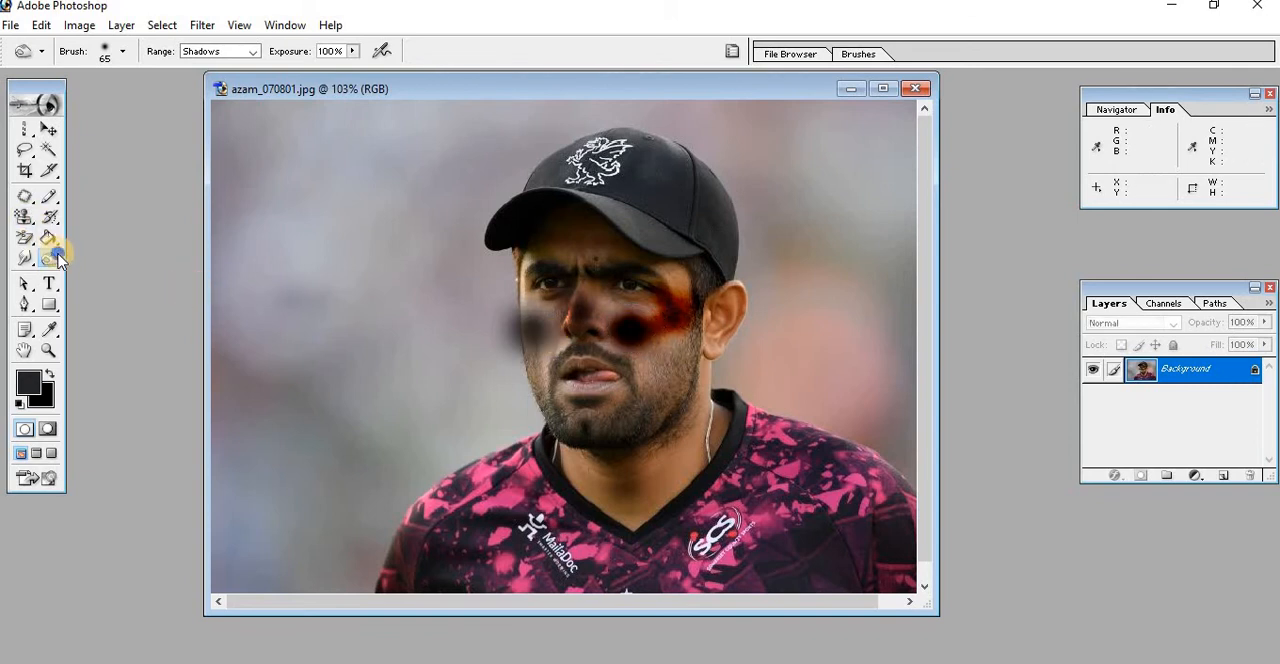
Desaturate the burned skin between the nose and the visible ear with the Sponge tool at 50% flow
{"action": "mouse_move", "coordinate": [58, 259]}
{"action": "left_mouse_down"}
{"action": "mouse_move", "coordinate": [77, 256]}
{"action": "mouse_move", "coordinate": [122, 294]}
{"action": "left_mouse_up"}
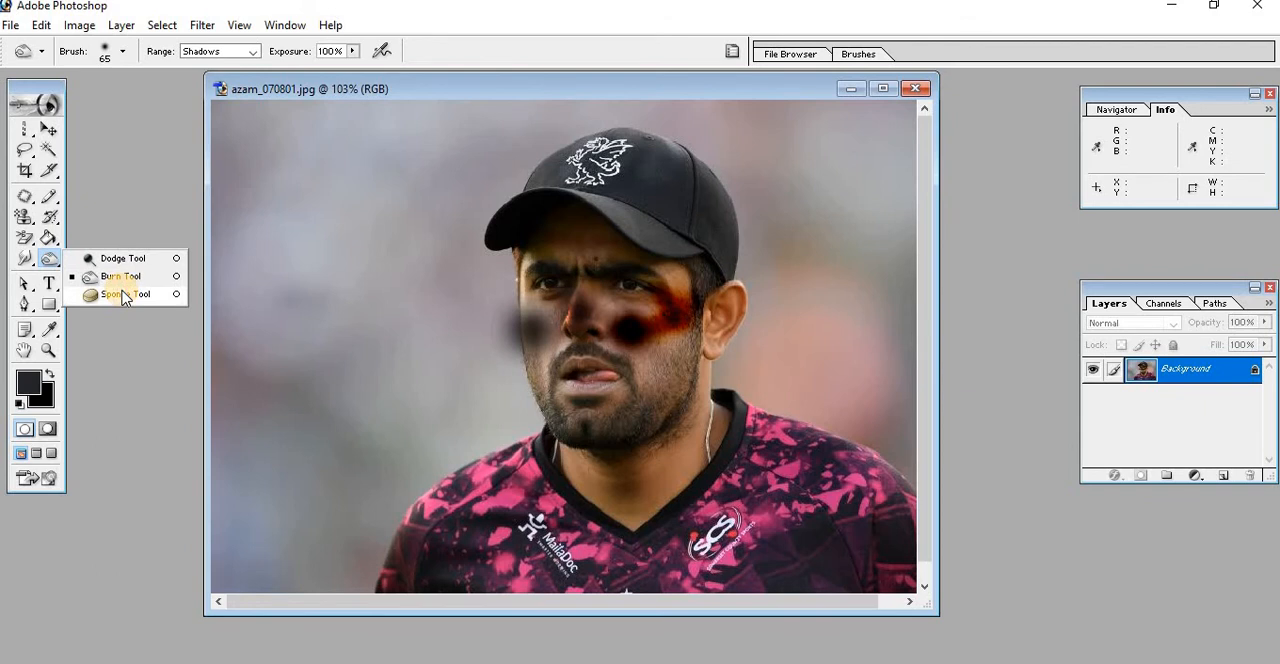
{"action": "left_click", "coordinate": [122, 295]}
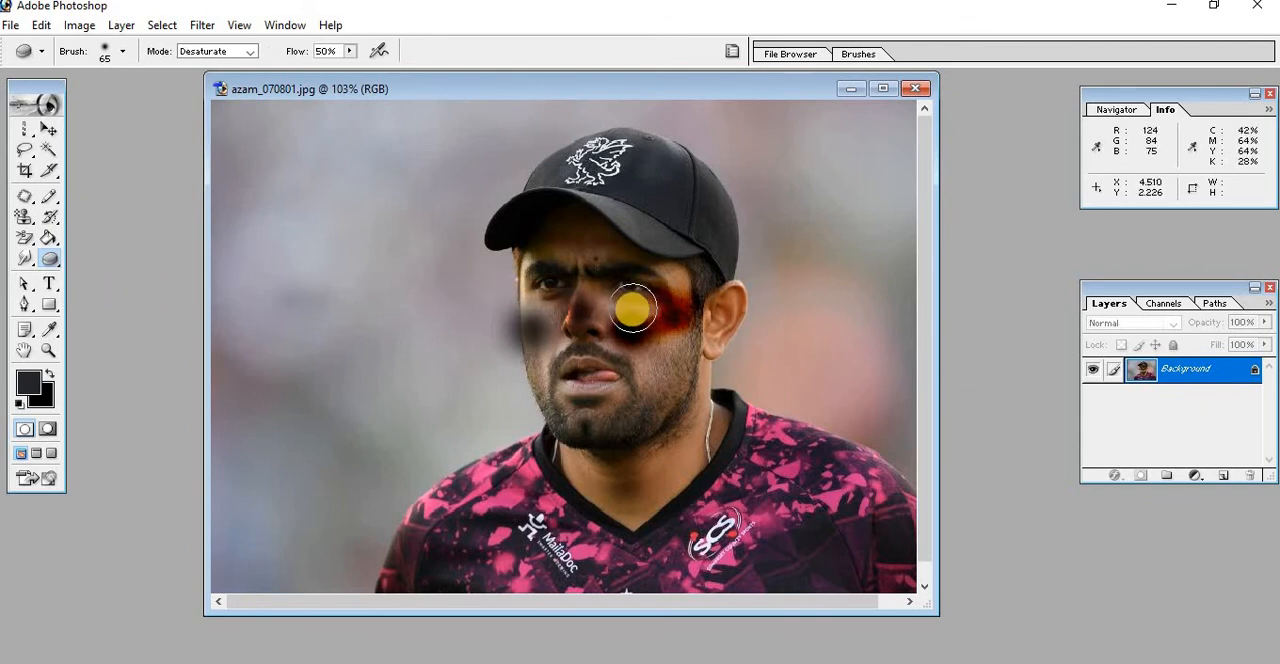
{"action": "mouse_move", "coordinate": [632, 309]}
{"action": "left_mouse_down"}
{"action": "mouse_move", "coordinate": [661, 340]}
{"action": "mouse_move", "coordinate": [623, 327]}
{"action": "mouse_move", "coordinate": [729, 374]}
{"action": "mouse_move", "coordinate": [609, 325]}
{"action": "mouse_move", "coordinate": [699, 357]}
{"action": "mouse_move", "coordinate": [592, 292]}
{"action": "mouse_move", "coordinate": [708, 323]}
{"action": "mouse_move", "coordinate": [632, 289]}
{"action": "mouse_move", "coordinate": [659, 325]}
{"action": "mouse_move", "coordinate": [581, 272]}
{"action": "mouse_move", "coordinate": [607, 306]}
{"action": "mouse_move", "coordinate": [563, 278]}
{"action": "mouse_move", "coordinate": [662, 346]}
{"action": "mouse_move", "coordinate": [652, 311]}
{"action": "mouse_move", "coordinate": [690, 307]}
{"action": "mouse_move", "coordinate": [676, 310]}
{"action": "mouse_move", "coordinate": [703, 336]}
{"action": "mouse_move", "coordinate": [638, 315]}
{"action": "mouse_move", "coordinate": [588, 271]}
{"action": "left_mouse_up"}
Raise the Sponge tool's flow to 100% and check the available modes, keeping Saturate
{"action": "left_click", "coordinate": [350, 51]}
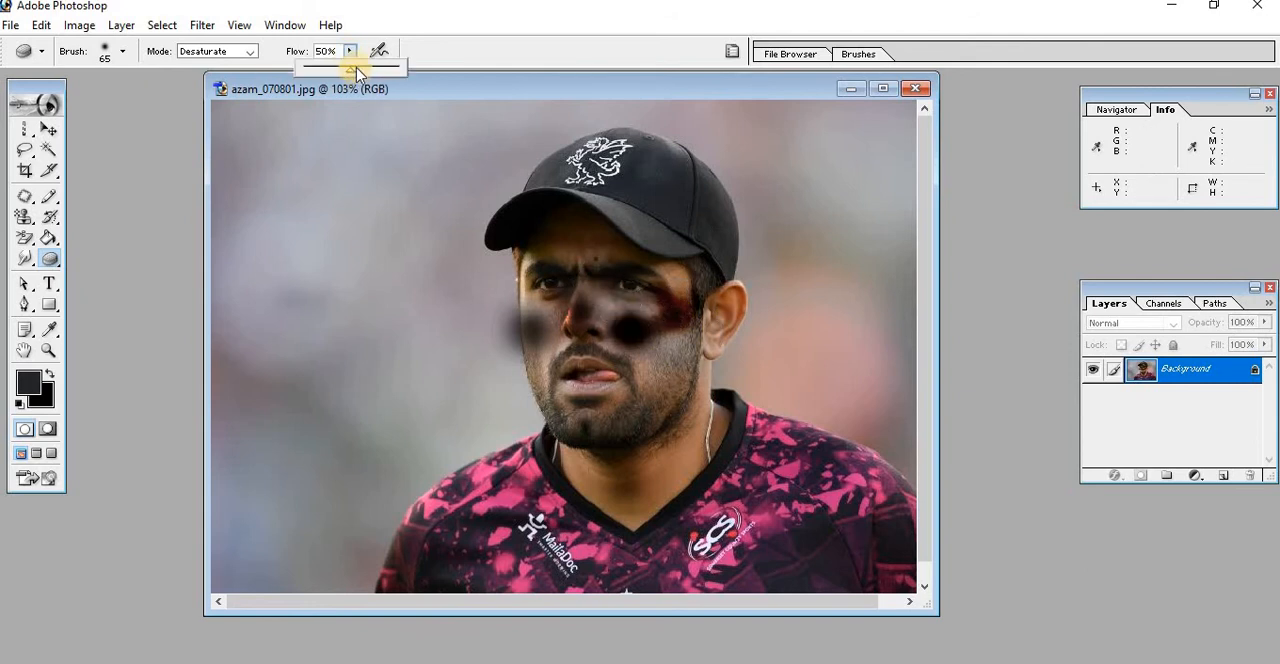
{"action": "mouse_move", "coordinate": [349, 67]}
{"action": "left_mouse_down"}
{"action": "mouse_move", "coordinate": [453, 72]}
{"action": "mouse_move", "coordinate": [647, 348]}
{"action": "mouse_move", "coordinate": [631, 316]}
{"action": "mouse_move", "coordinate": [681, 338]}
{"action": "mouse_move", "coordinate": [642, 336]}
{"action": "mouse_move", "coordinate": [707, 398]}
{"action": "mouse_move", "coordinate": [577, 307]}
{"action": "mouse_move", "coordinate": [658, 373]}
{"action": "mouse_move", "coordinate": [622, 323]}
{"action": "mouse_move", "coordinate": [682, 348]}
{"action": "mouse_move", "coordinate": [651, 314]}
{"action": "mouse_move", "coordinate": [712, 341]}
{"action": "mouse_move", "coordinate": [701, 315]}
{"action": "mouse_move", "coordinate": [687, 313]}
{"action": "mouse_move", "coordinate": [687, 327]}
{"action": "mouse_move", "coordinate": [652, 291]}
{"action": "mouse_move", "coordinate": [659, 299]}
{"action": "mouse_move", "coordinate": [556, 282]}
{"action": "mouse_move", "coordinate": [538, 338]}
{"action": "mouse_move", "coordinate": [500, 292]}
{"action": "mouse_move", "coordinate": [550, 386]}
{"action": "mouse_move", "coordinate": [499, 268]}
{"action": "mouse_move", "coordinate": [556, 384]}
{"action": "left_mouse_up"}
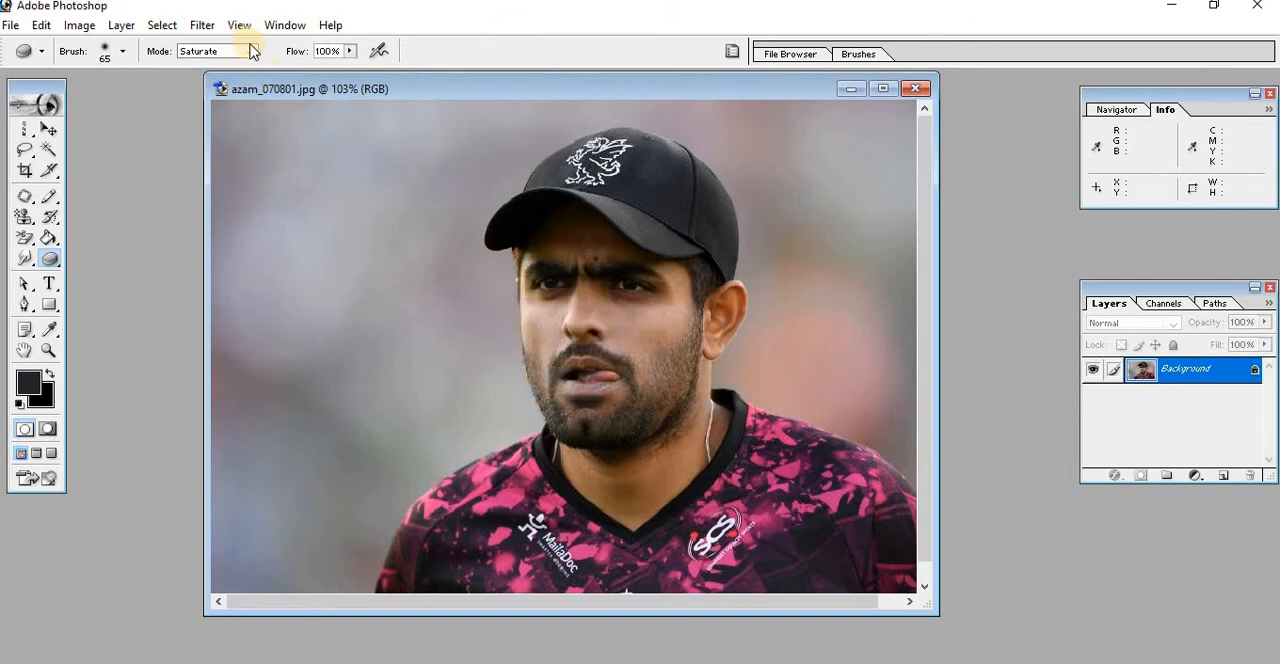
{"action": "left_click", "coordinate": [252, 52]}
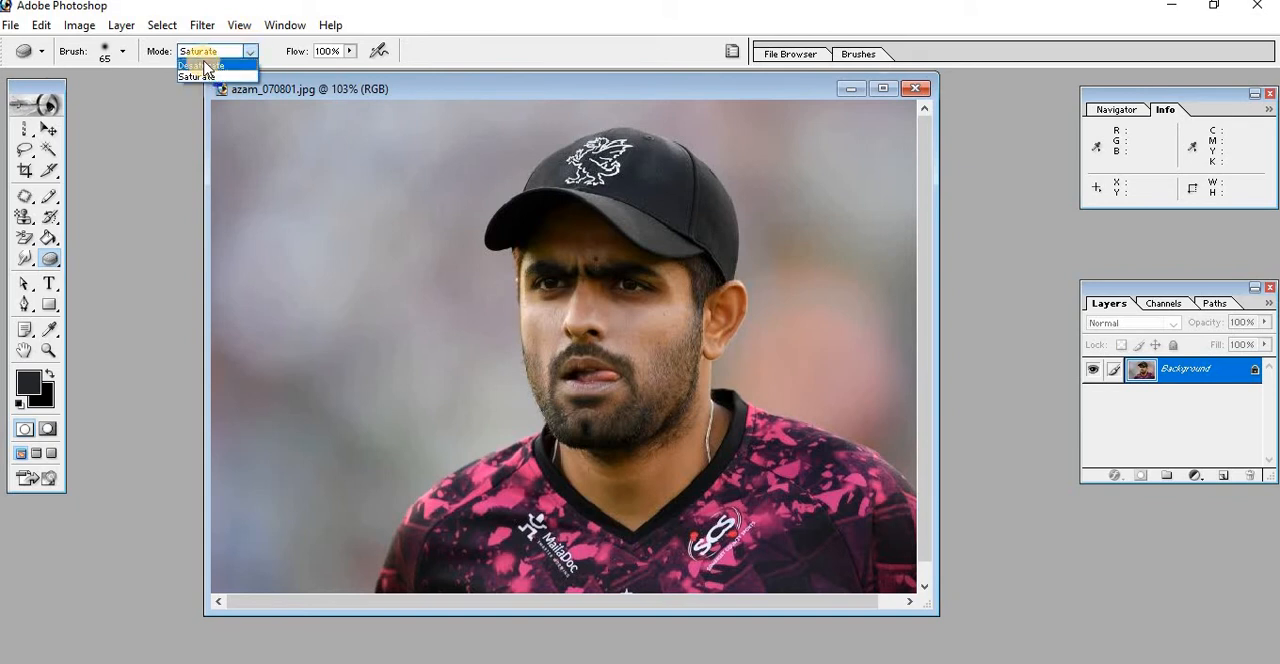
{"action": "left_click", "coordinate": [246, 143]}
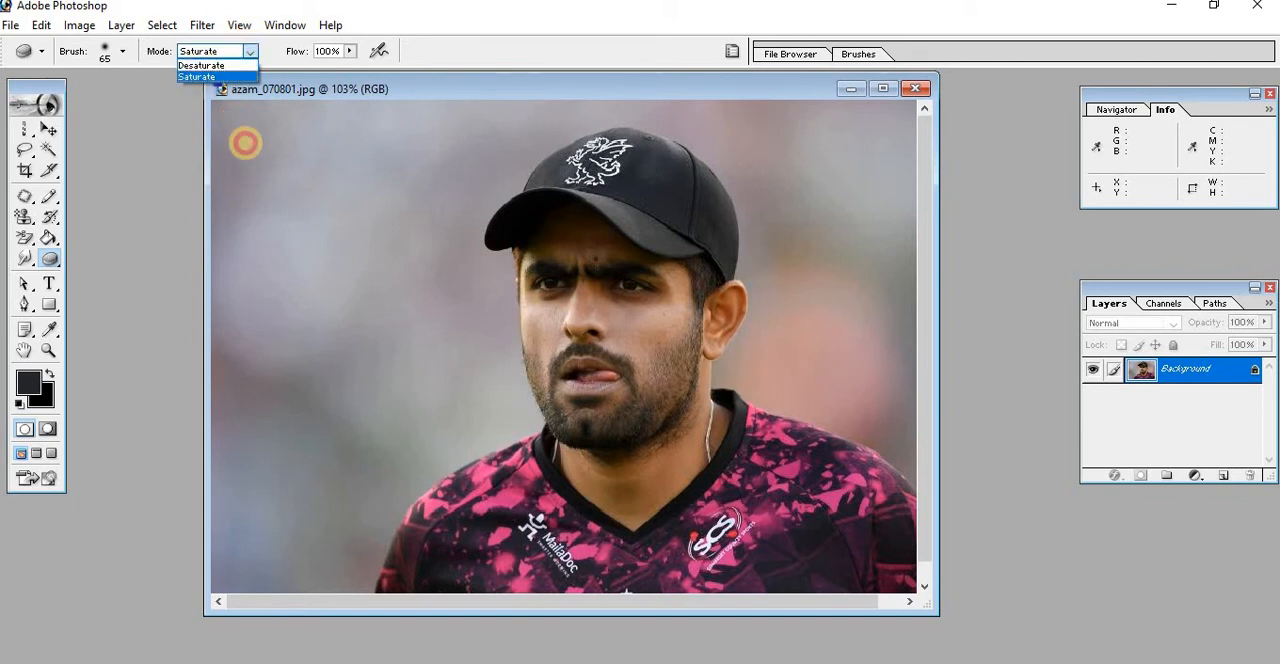
Burn a dark spot into the cheek between the mouth and the visible ear, using Shadows at 100% exposure
{"action": "left_click", "coordinate": [52, 259]}
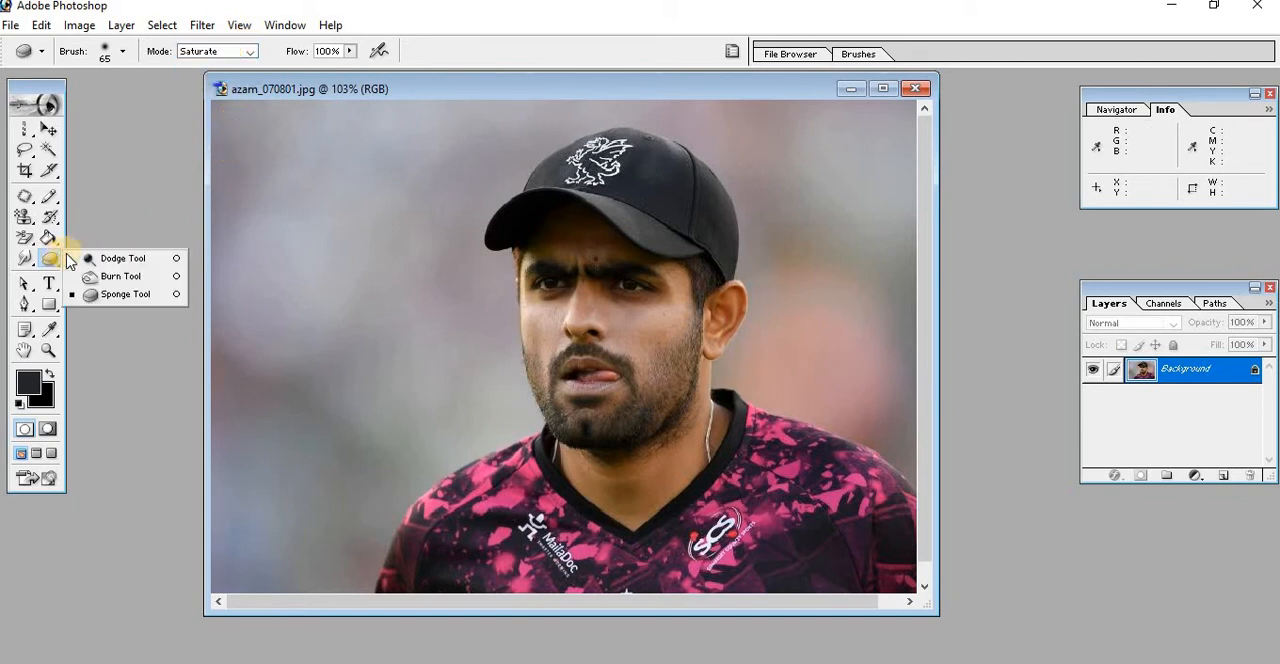
{"action": "left_click", "coordinate": [118, 276]}
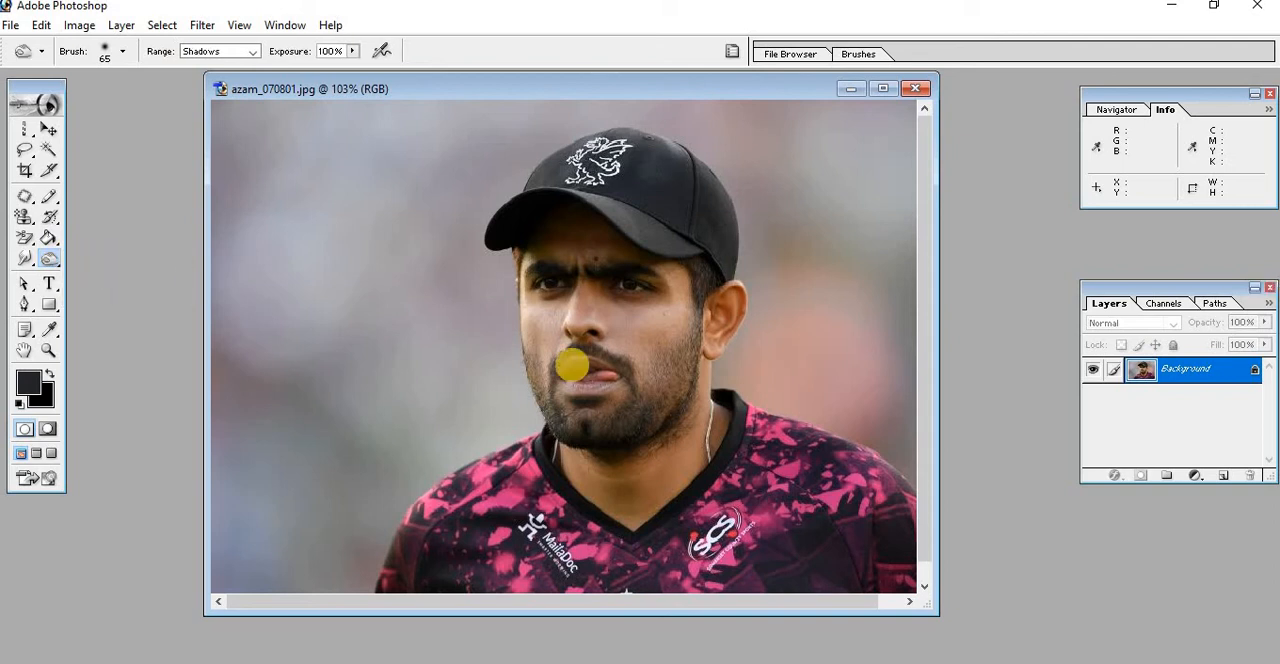
{"action": "left_click", "coordinate": [642, 343]}
{"action": "left_click", "coordinate": [642, 343]}
{"action": "left_click", "coordinate": [643, 343]}
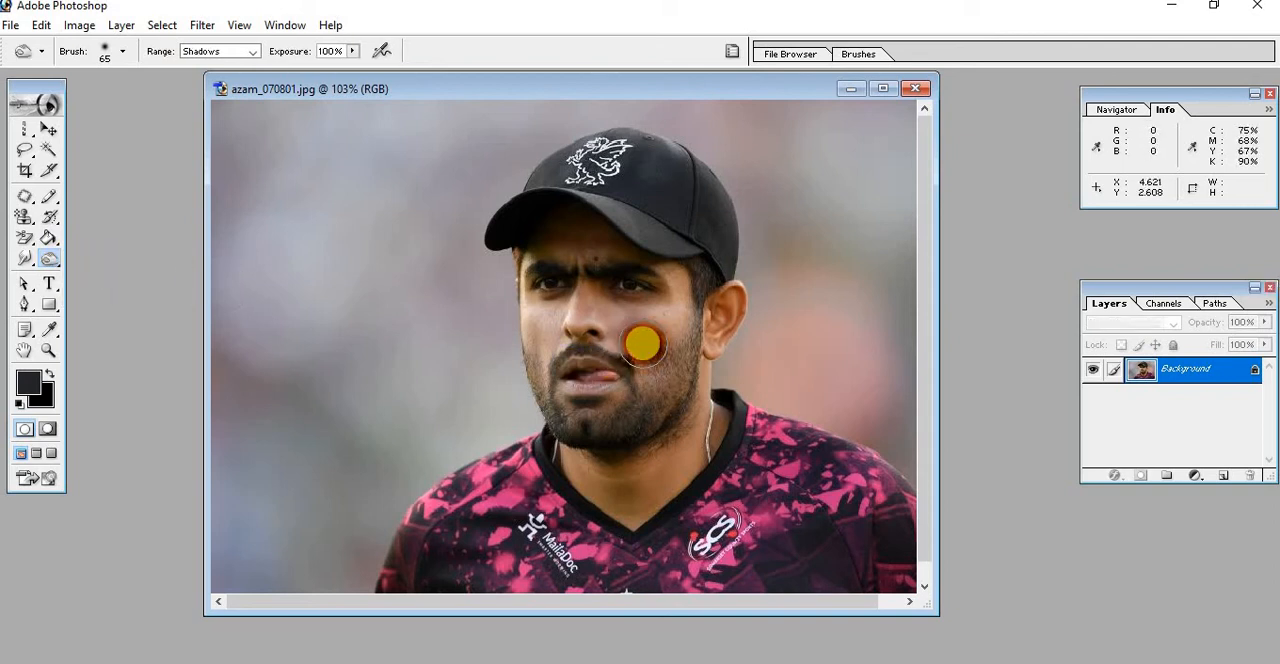
{"action": "left_click", "coordinate": [252, 52]}
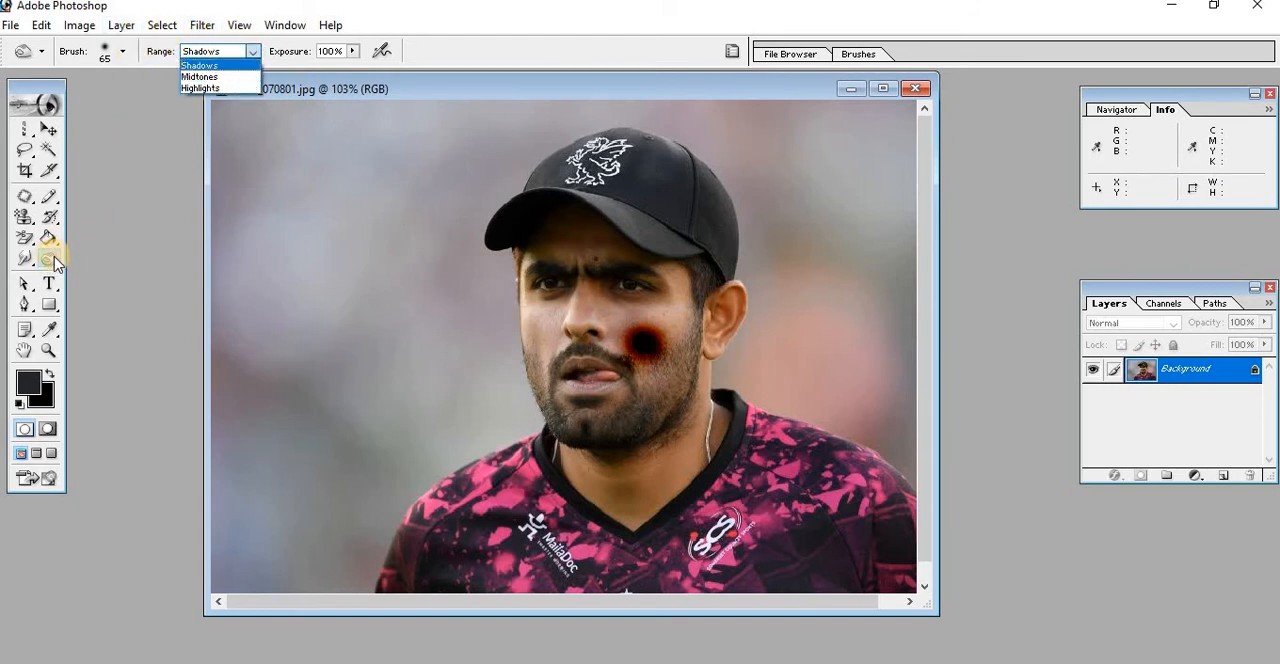
{"action": "left_click", "coordinate": [274, 291]}
Desaturate the burned cheek spot and its surrounding skin with the Sponge tool at 100% flow
{"action": "left_click", "coordinate": [57, 264]}
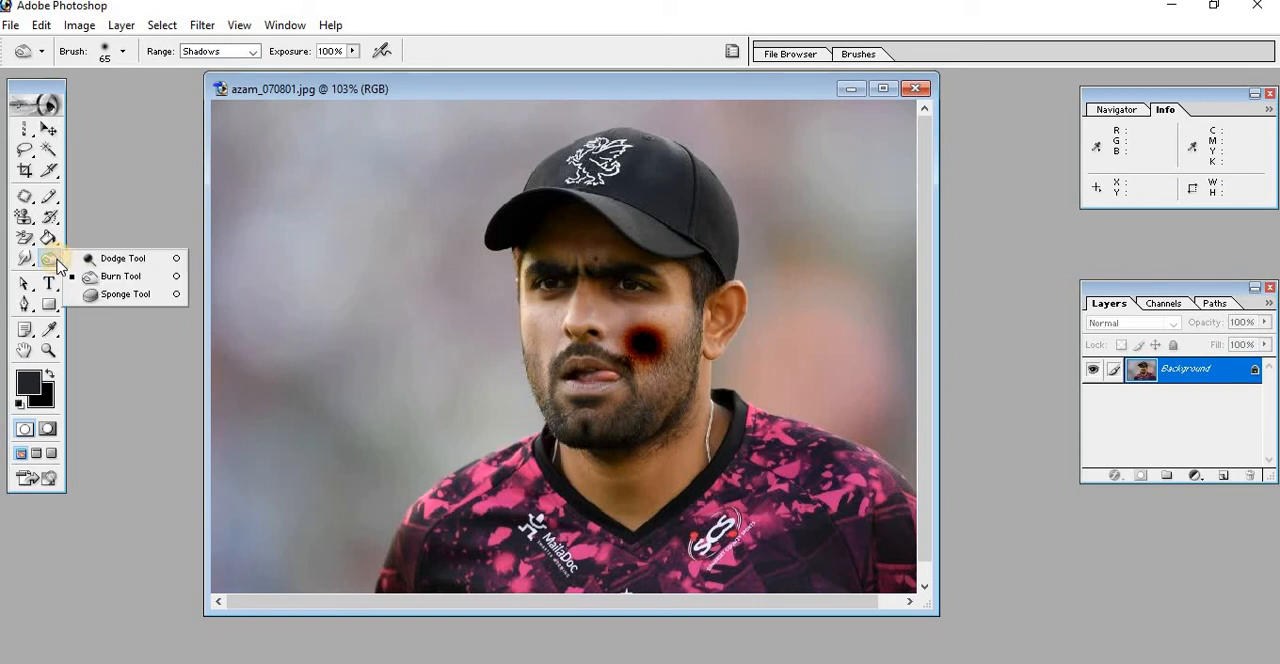
{"action": "left_click", "coordinate": [121, 295]}
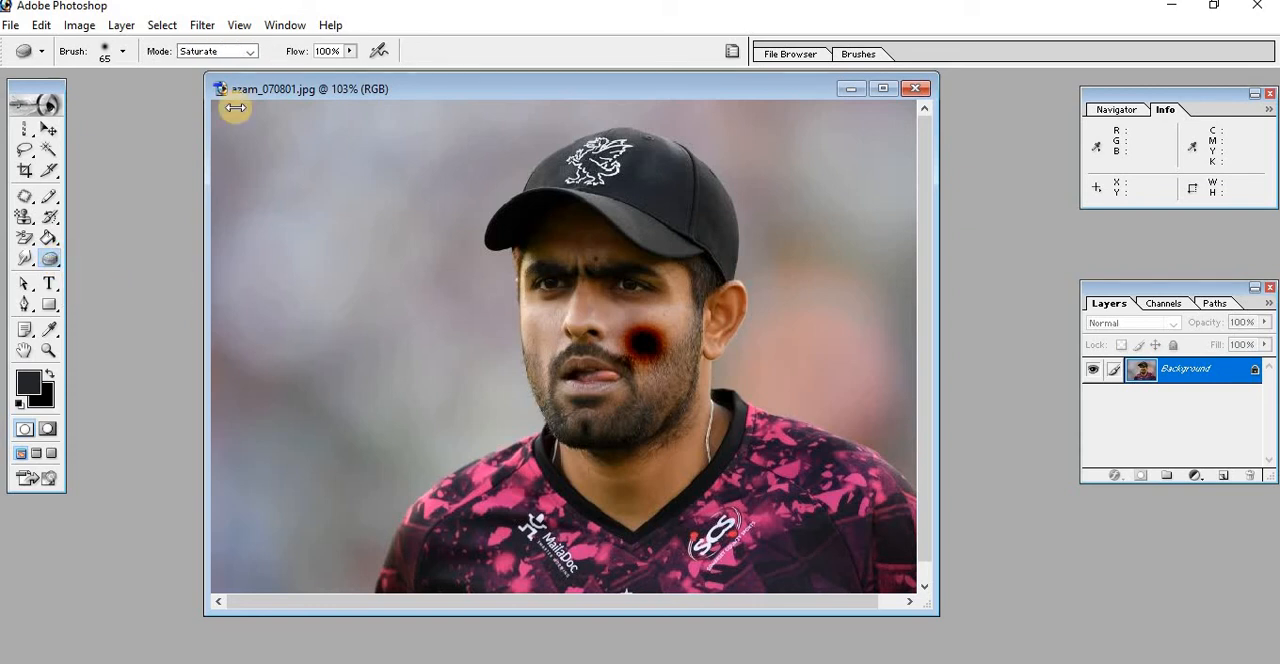
{"action": "left_click", "coordinate": [252, 52]}
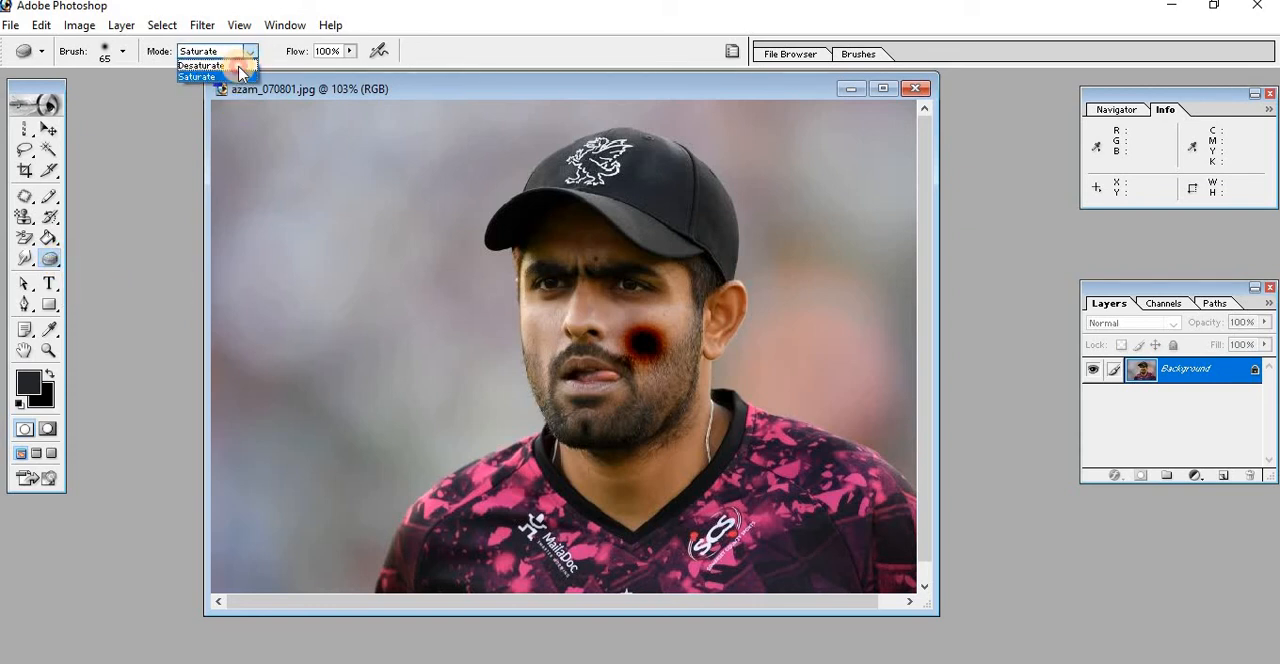
{"action": "left_click", "coordinate": [205, 65]}
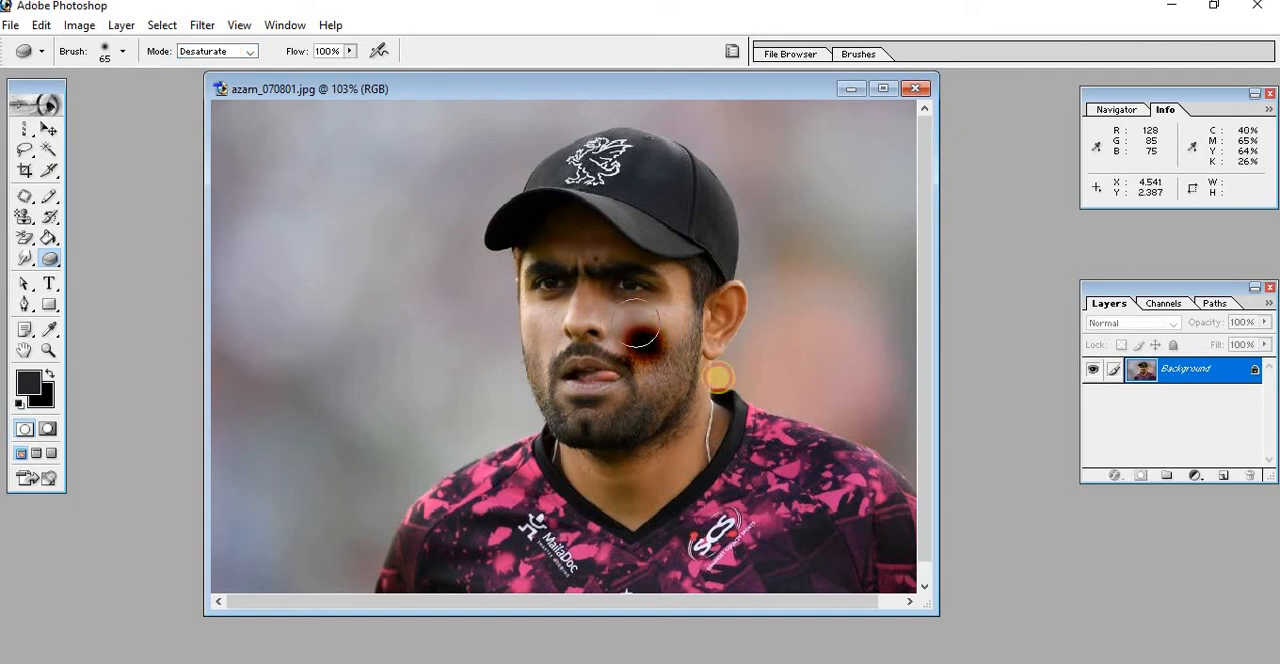
{"action": "mouse_move", "coordinate": [657, 350]}
{"action": "left_mouse_down"}
{"action": "mouse_move", "coordinate": [675, 393]}
{"action": "mouse_move", "coordinate": [637, 343]}
{"action": "mouse_move", "coordinate": [678, 373]}
{"action": "mouse_move", "coordinate": [613, 321]}
{"action": "mouse_move", "coordinate": [670, 361]}
{"action": "mouse_move", "coordinate": [620, 318]}
{"action": "mouse_move", "coordinate": [640, 337]}
{"action": "mouse_move", "coordinate": [628, 308]}
{"action": "mouse_move", "coordinate": [654, 323]}
{"action": "mouse_move", "coordinate": [620, 303]}
{"action": "mouse_move", "coordinate": [647, 368]}
{"action": "mouse_move", "coordinate": [639, 323]}
{"action": "mouse_move", "coordinate": [658, 319]}
{"action": "mouse_move", "coordinate": [647, 306]}
{"action": "mouse_move", "coordinate": [670, 335]}
{"action": "mouse_move", "coordinate": [642, 304]}
{"action": "mouse_move", "coordinate": [624, 338]}
{"action": "mouse_move", "coordinate": [594, 290]}
{"action": "mouse_move", "coordinate": [632, 328]}
{"action": "left_mouse_up"}
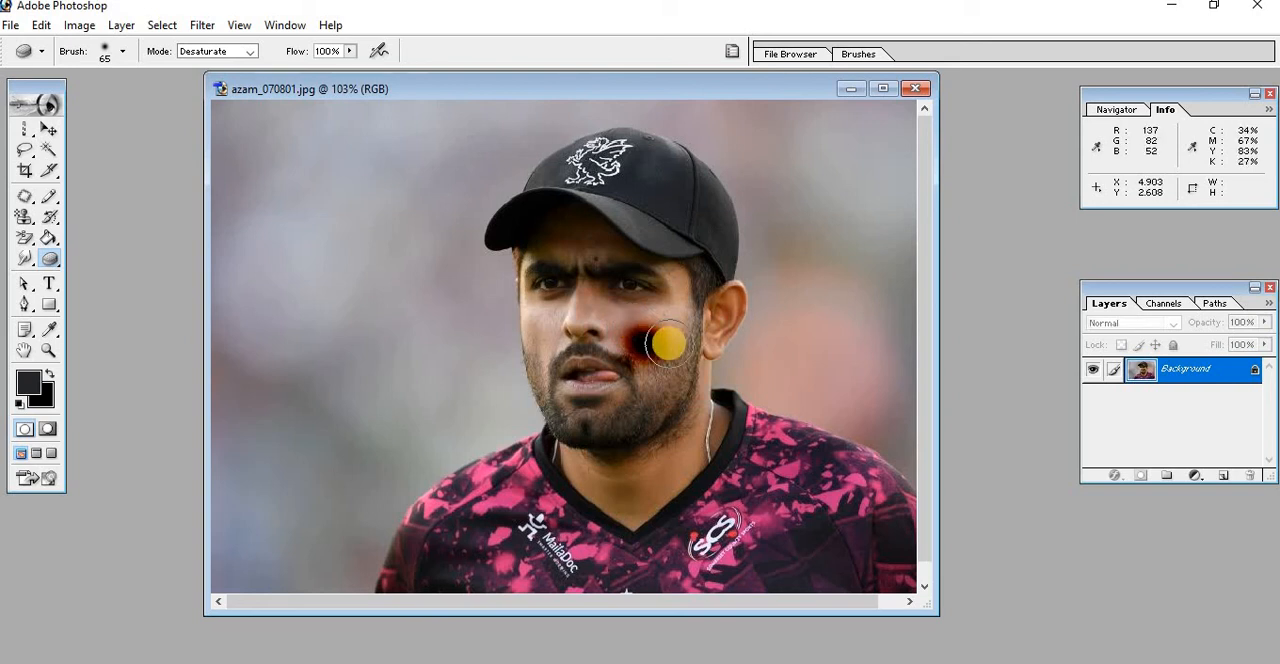
Set the Sponge tool to Saturate and intensify the colour of the cheek, nose and lips at 100% flow
{"action": "left_click", "coordinate": [250, 55]}
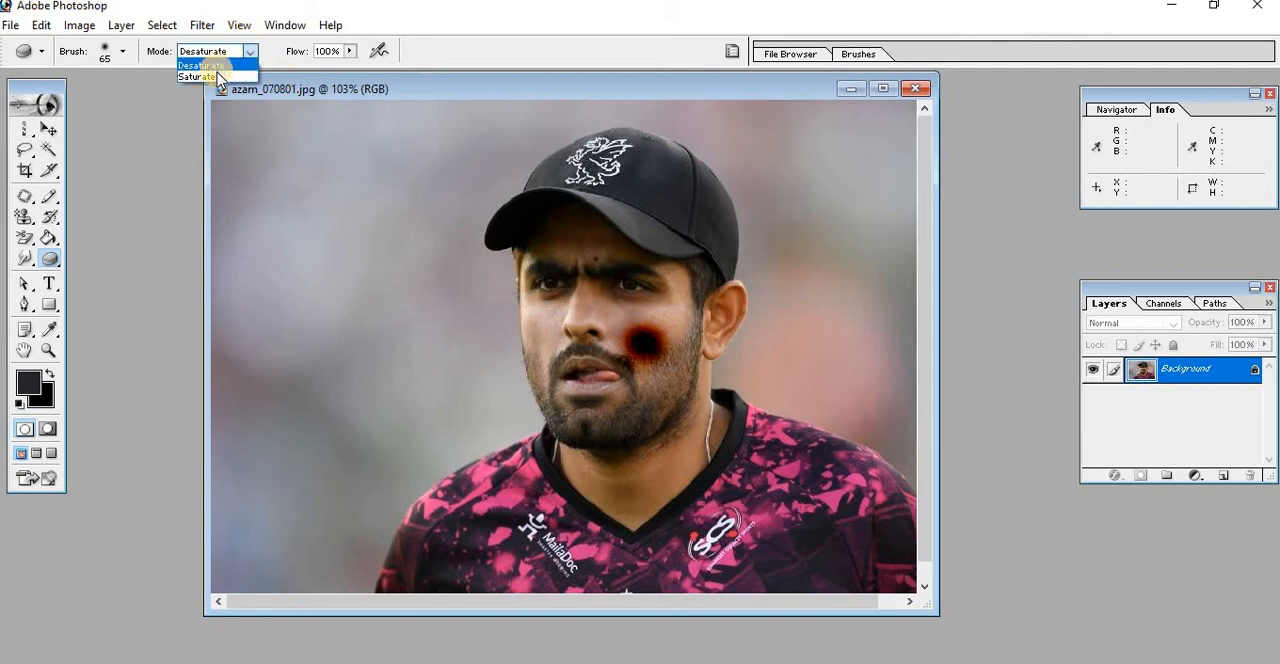
{"action": "left_click", "coordinate": [218, 78]}
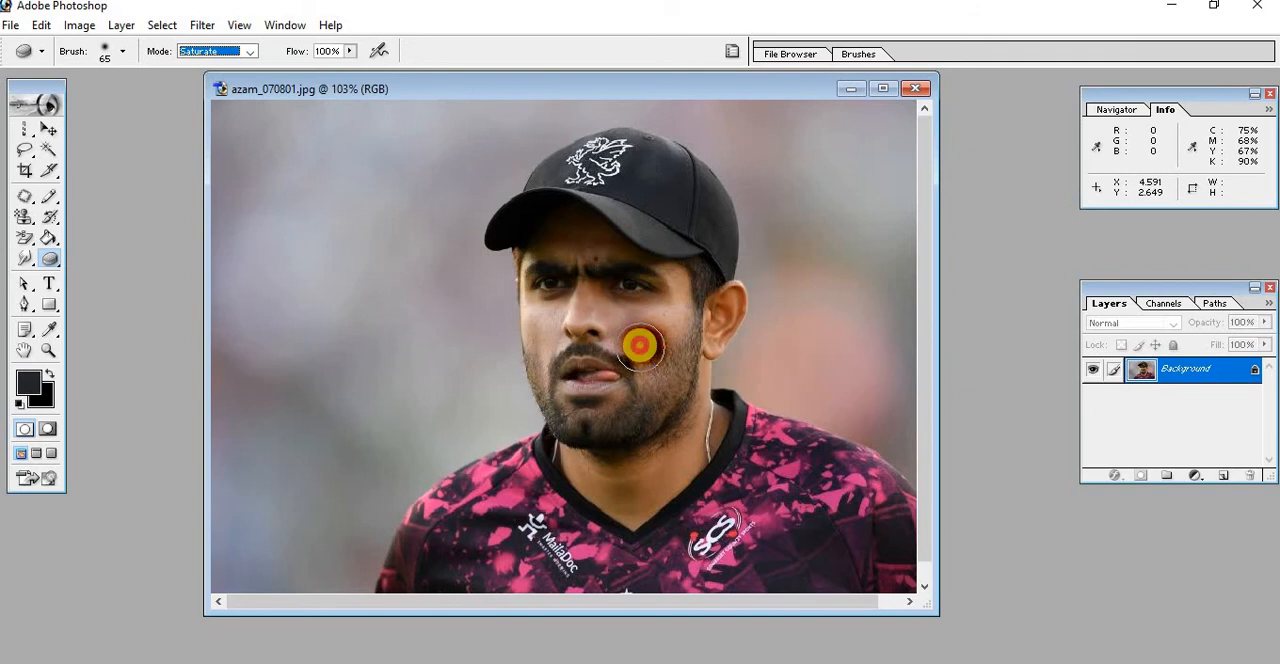
{"action": "mouse_move", "coordinate": [640, 345]}
{"action": "left_mouse_down"}
{"action": "mouse_move", "coordinate": [602, 314]}
{"action": "mouse_move", "coordinate": [670, 333]}
{"action": "mouse_move", "coordinate": [658, 321]}
{"action": "mouse_move", "coordinate": [680, 329]}
{"action": "mouse_move", "coordinate": [660, 310]}
{"action": "mouse_move", "coordinate": [677, 320]}
{"action": "mouse_move", "coordinate": [653, 337]}
{"action": "mouse_move", "coordinate": [611, 335]}
{"action": "mouse_move", "coordinate": [629, 370]}
{"action": "mouse_move", "coordinate": [619, 318]}
{"action": "mouse_move", "coordinate": [643, 344]}
{"action": "mouse_move", "coordinate": [614, 331]}
{"action": "mouse_move", "coordinate": [672, 316]}
{"action": "mouse_move", "coordinate": [600, 322]}
{"action": "mouse_move", "coordinate": [637, 350]}
{"action": "mouse_move", "coordinate": [683, 346]}
{"action": "mouse_move", "coordinate": [566, 334]}
{"action": "mouse_move", "coordinate": [593, 354]}
{"action": "mouse_move", "coordinate": [636, 325]}
{"action": "mouse_move", "coordinate": [609, 320]}
{"action": "mouse_move", "coordinate": [634, 377]}
{"action": "left_mouse_up"}
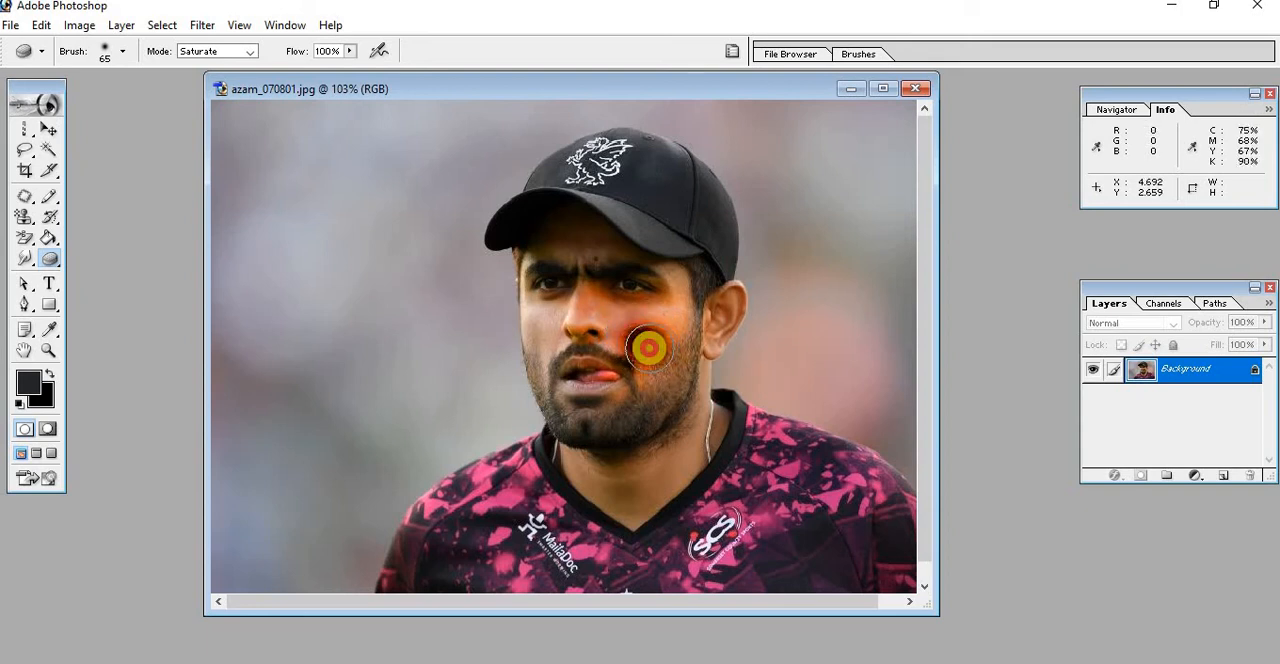
{"action": "mouse_move", "coordinate": [648, 338]}
{"action": "left_mouse_down"}
{"action": "mouse_move", "coordinate": [608, 321]}
{"action": "mouse_move", "coordinate": [677, 320]}
{"action": "mouse_move", "coordinate": [664, 341]}
{"action": "mouse_move", "coordinate": [603, 318]}
{"action": "left_mouse_up"}
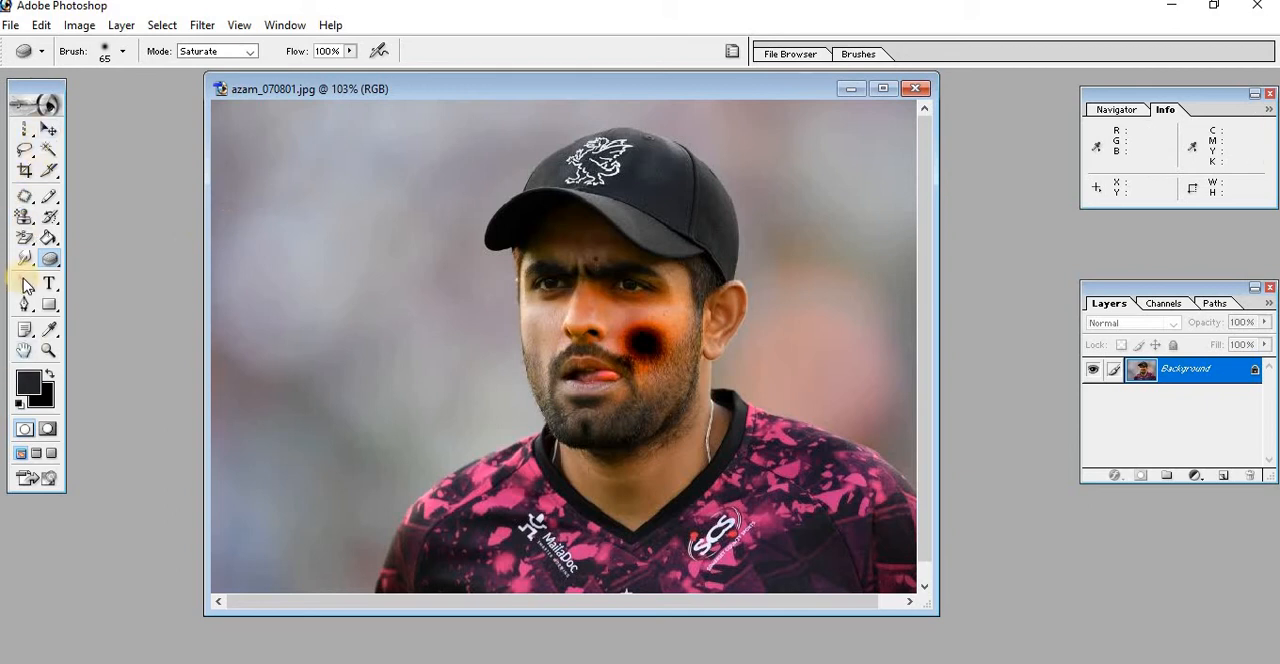
Switch to the Direct Selection tool and revert the portrait photo to its saved version
{"action": "left_click_drag", "start_coordinate": [30, 289], "coordinate": [120, 311]}
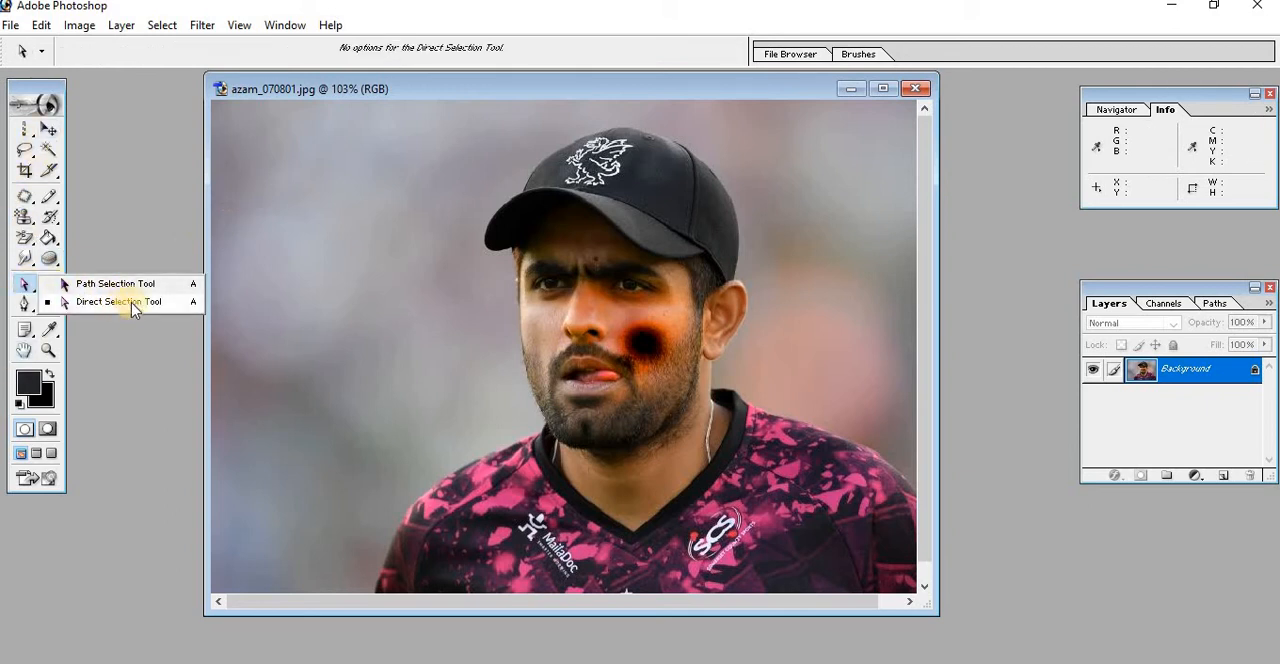
{"action": "left_click", "coordinate": [268, 302]}
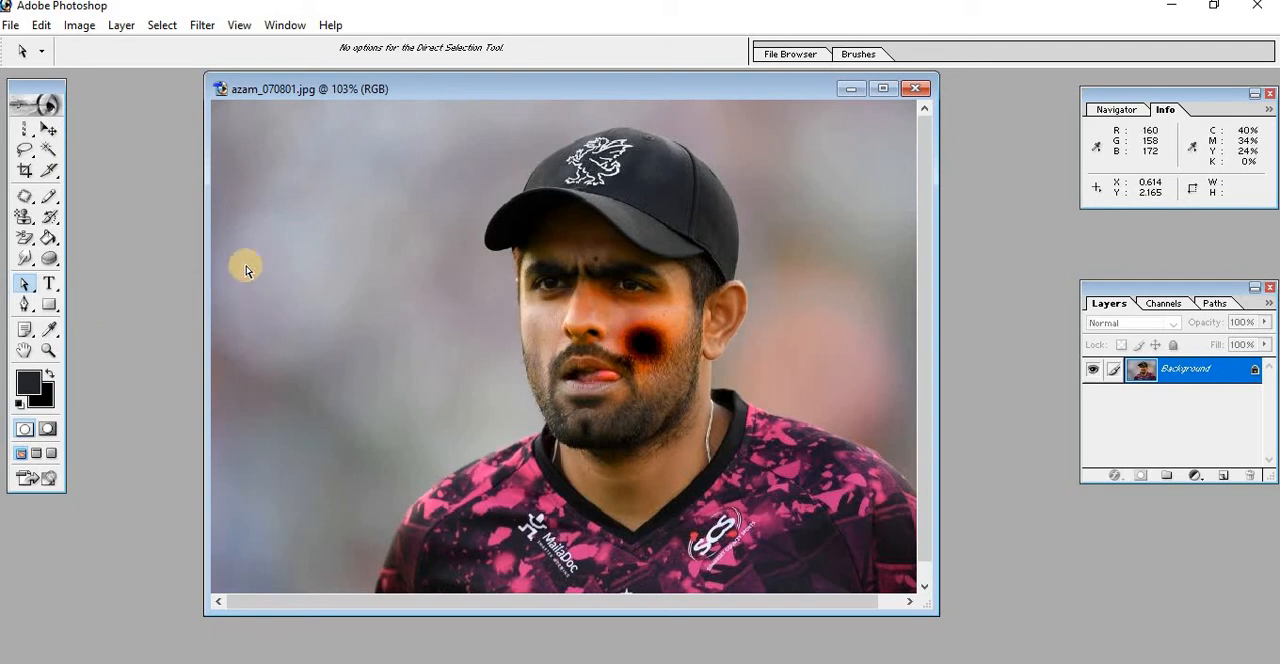
{"action": "left_click", "coordinate": [14, 27]}
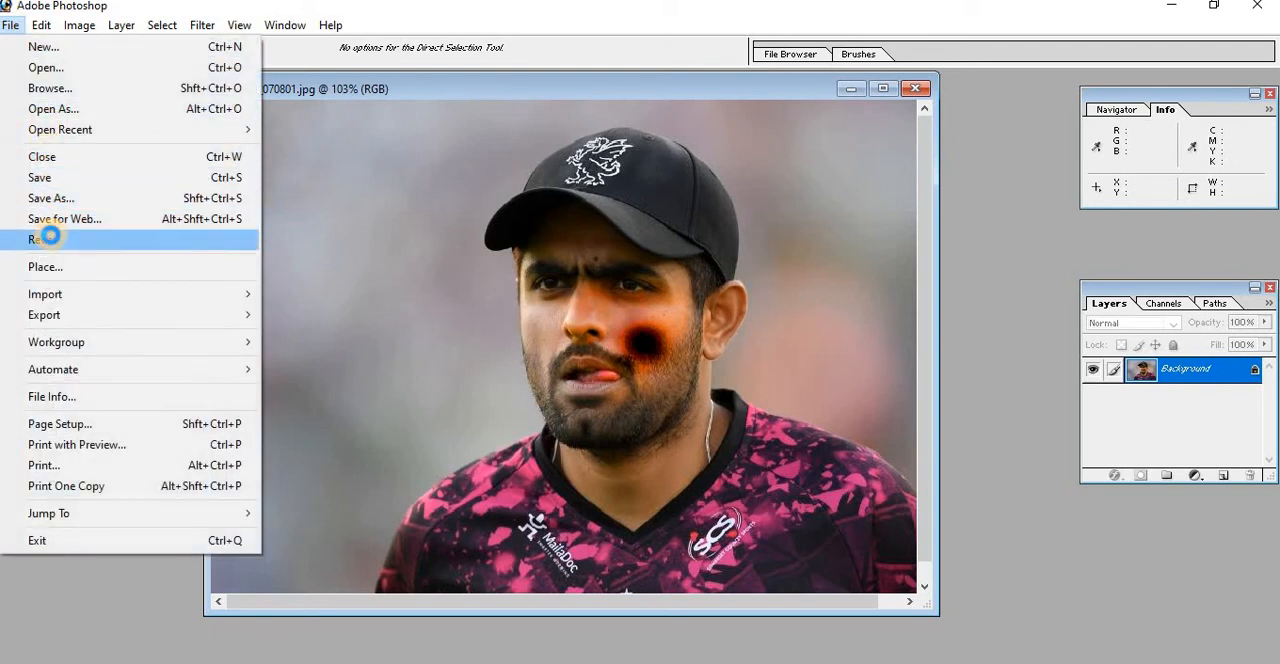
{"action": "left_click", "coordinate": [50, 236]}
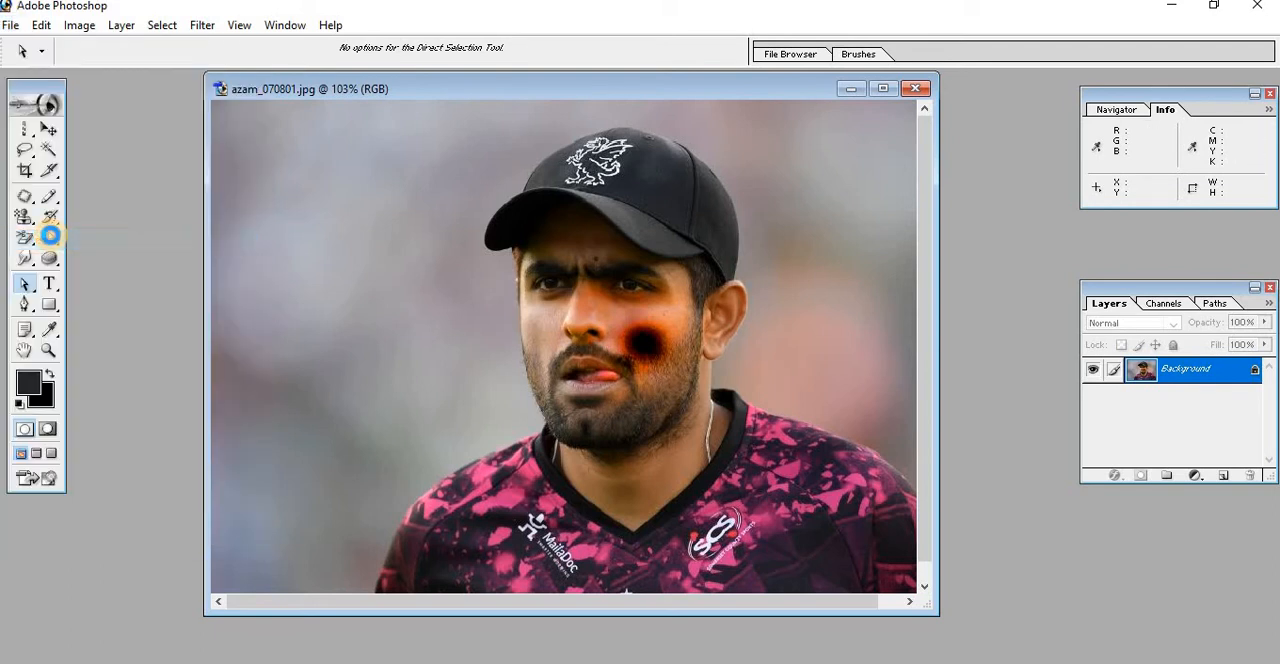
Create a new white 1920 x 1080 pixel RGB document at 72 pixels/inch and move its window clear of the toolbox
{"action": "left_click", "coordinate": [12, 26]}
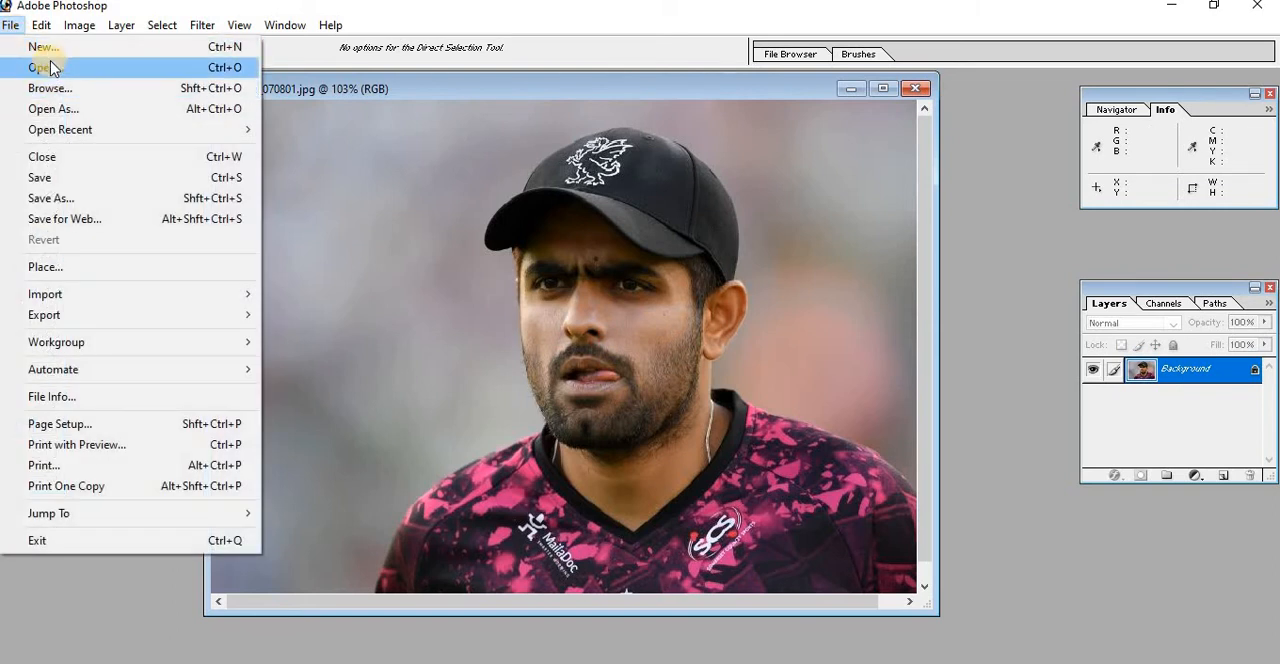
{"action": "left_click", "coordinate": [42, 47]}
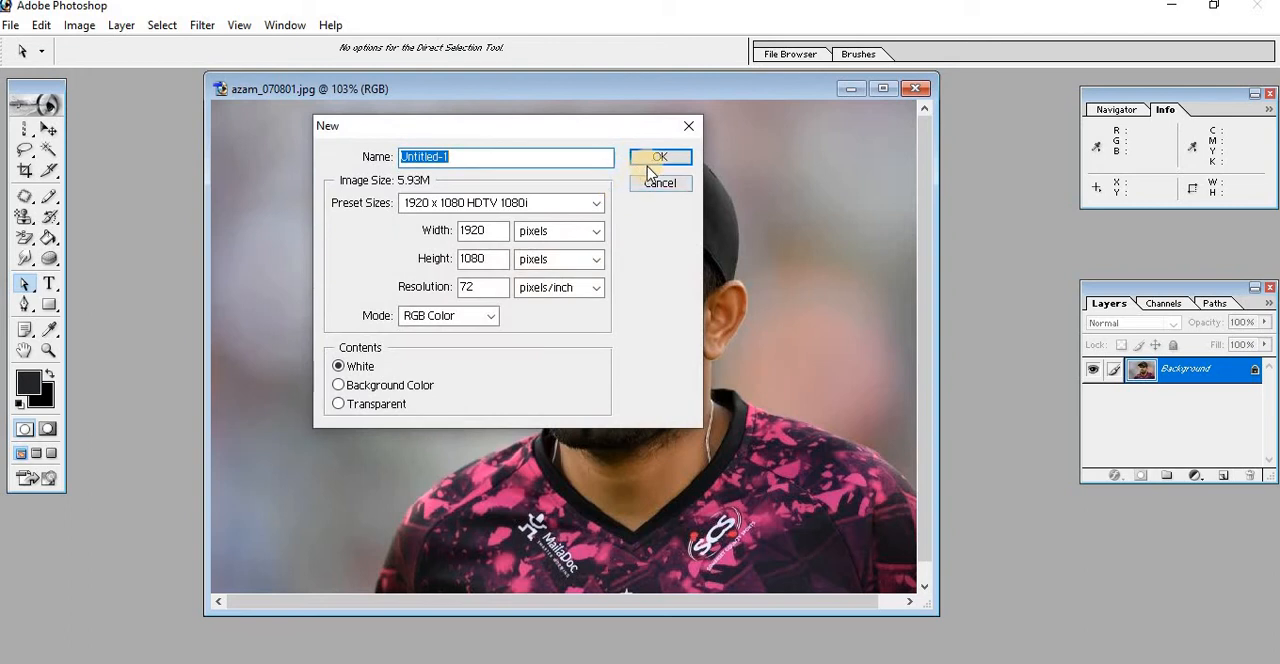
{"action": "left_click", "coordinate": [660, 162]}
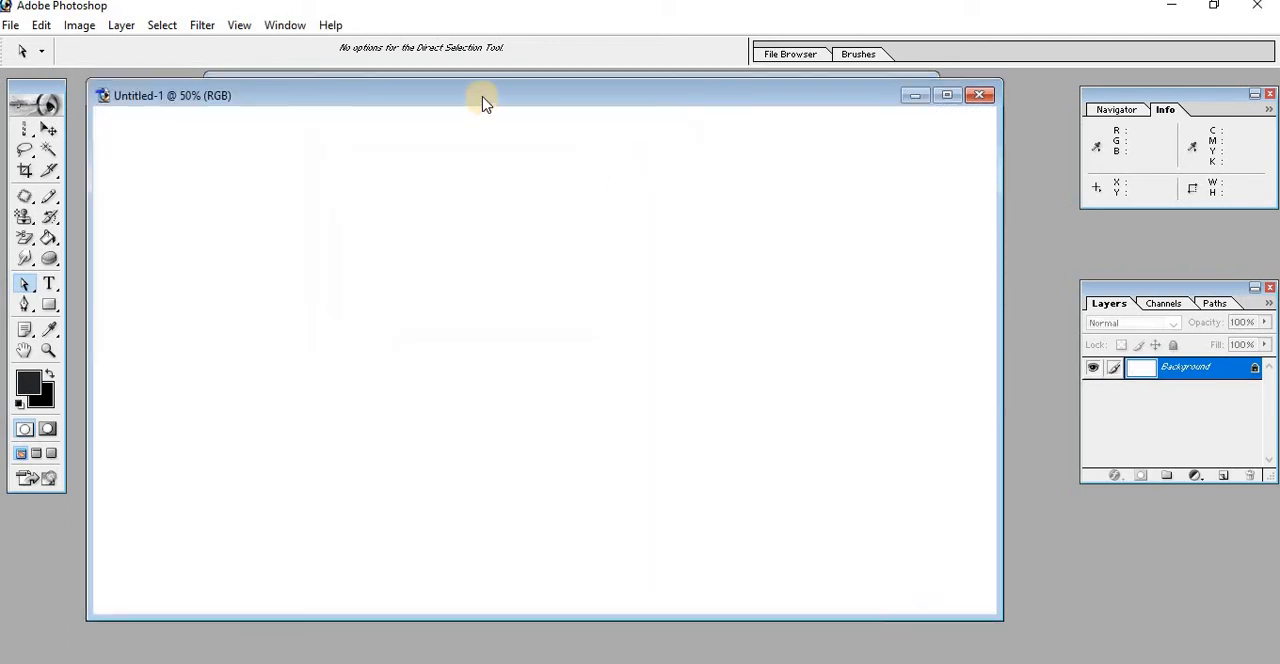
{"action": "left_click_drag", "start_coordinate": [481, 100], "coordinate": [521, 100]}
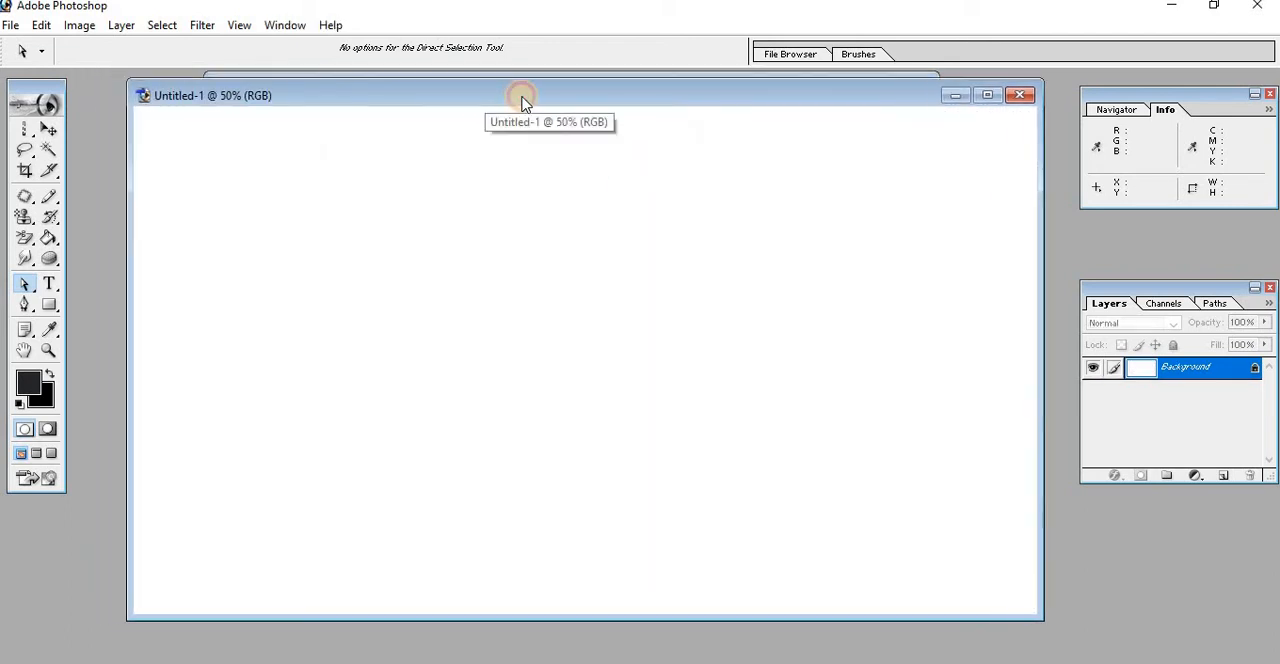
Draw a globe custom shape near the canvas centre and an upright filled rectangle to its left
{"action": "left_click", "coordinate": [52, 306]}
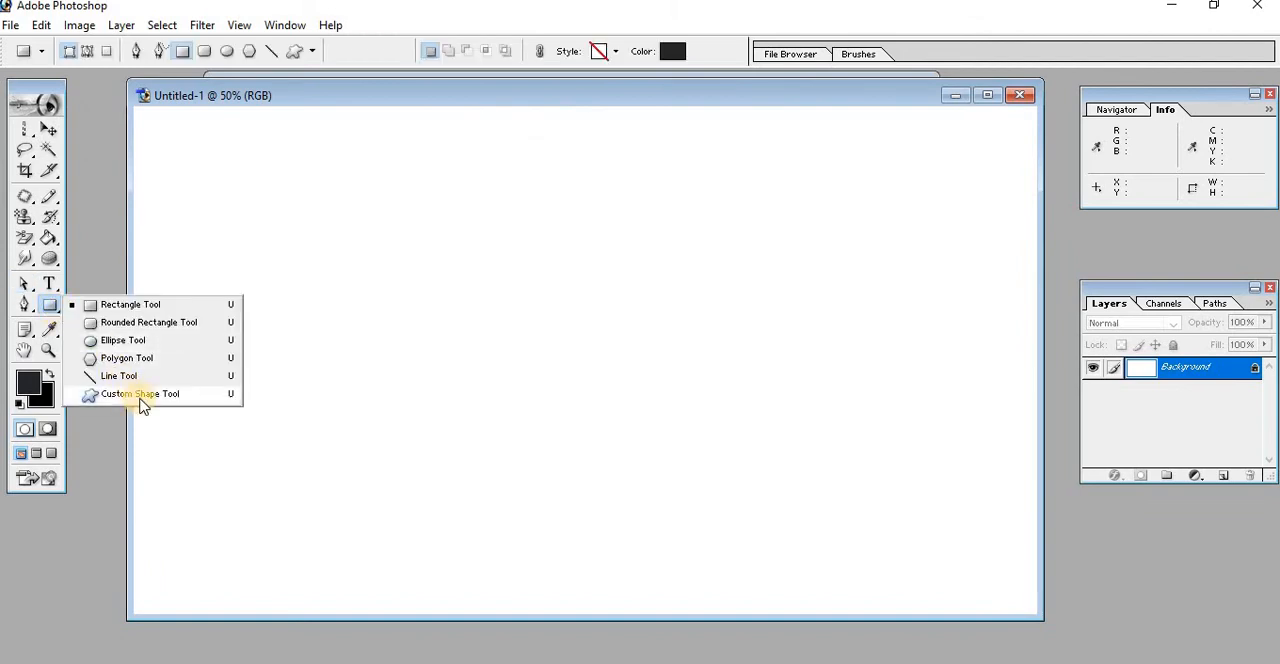
{"action": "left_click", "coordinate": [141, 394]}
{"action": "left_click_drag", "start_coordinate": [386, 270], "coordinate": [572, 430]}
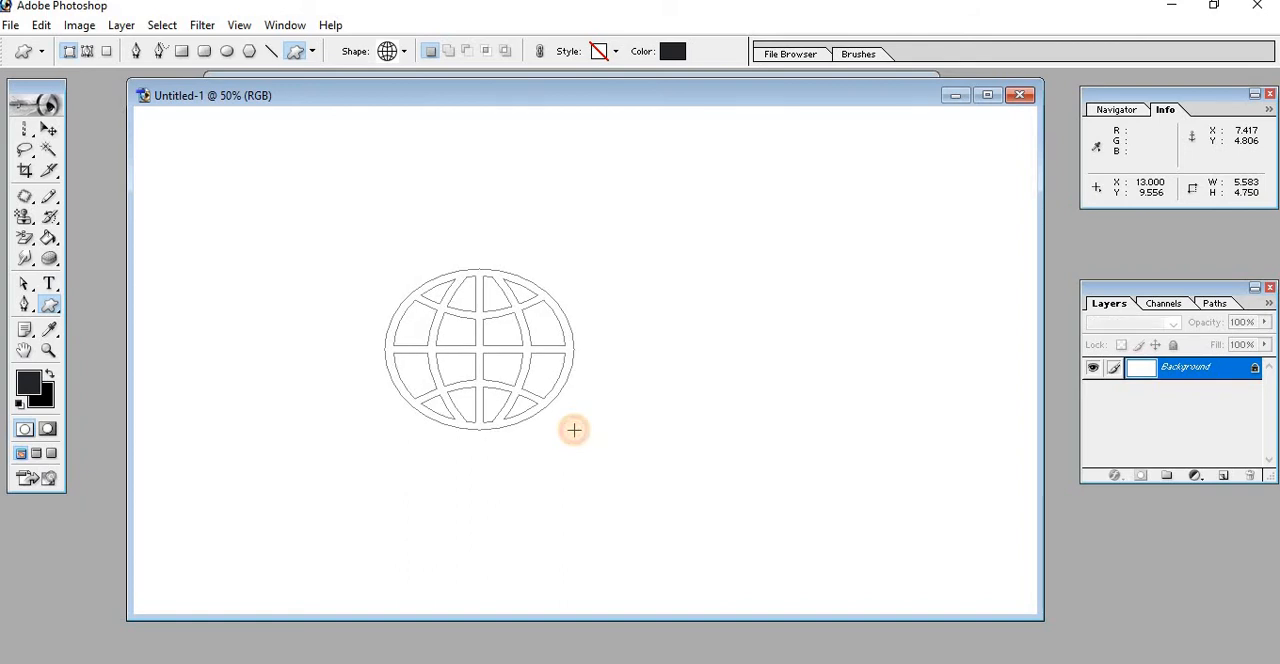
{"action": "left_click", "coordinate": [311, 52]}
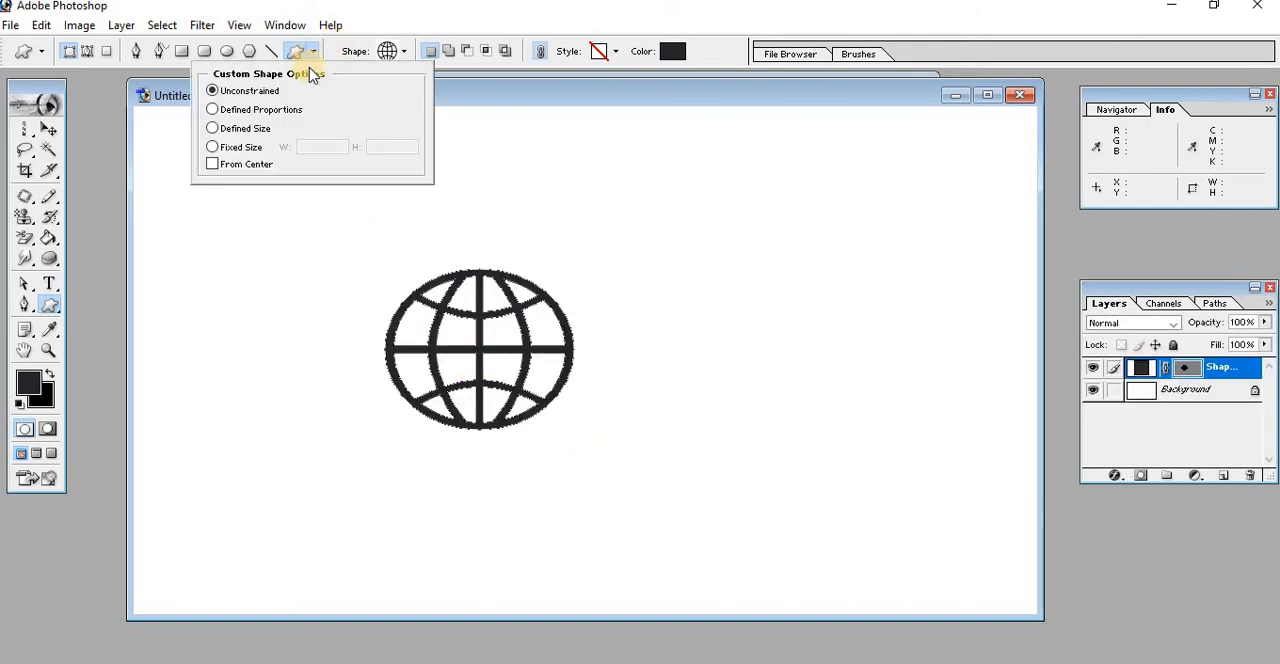
{"action": "left_click", "coordinate": [466, 306]}
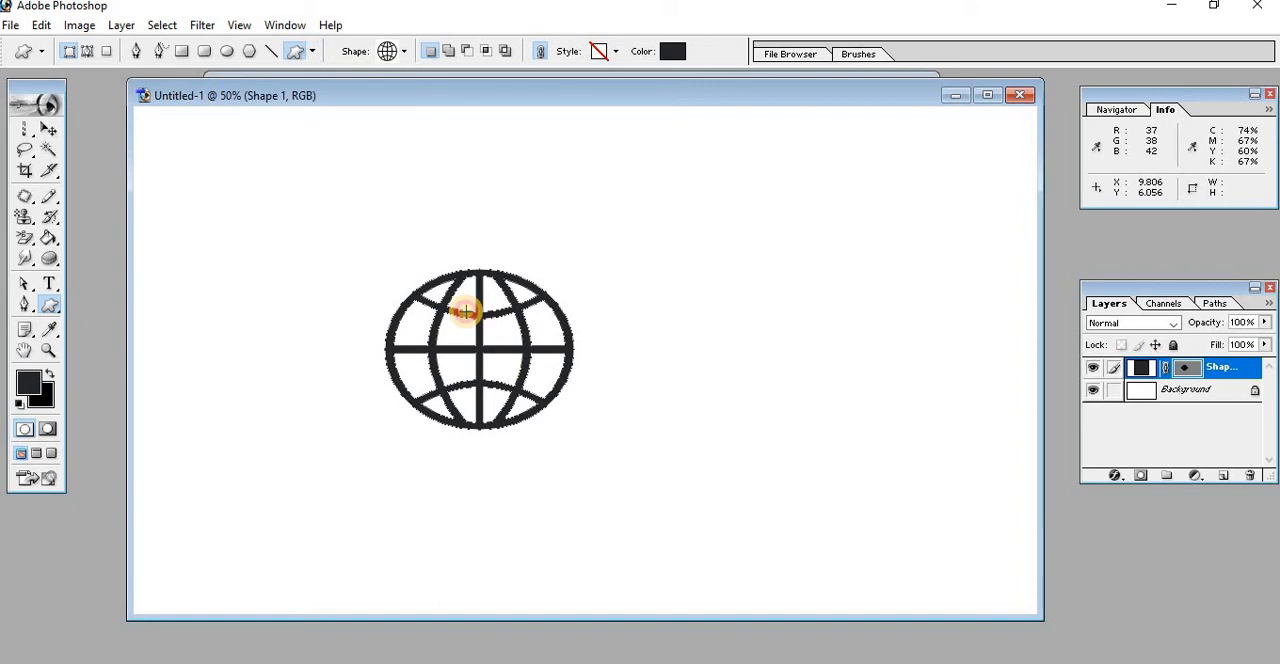
{"action": "left_click", "coordinate": [181, 52]}
{"action": "left_click_drag", "start_coordinate": [183, 227], "coordinate": [329, 418]}
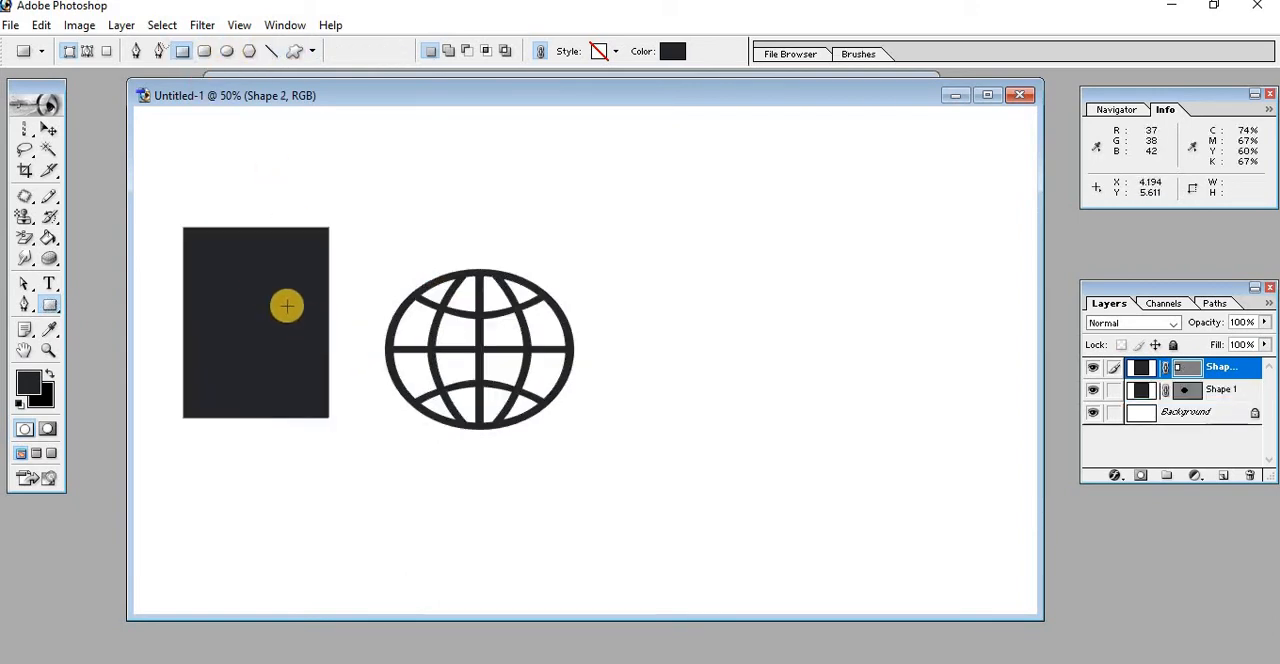
Move the globe shape to the upper right of the canvas and shift the rectangle slightly to the right
{"action": "left_click", "coordinate": [49, 130]}
{"action": "left_click", "coordinate": [477, 333]}
{"action": "left_click_drag", "start_coordinate": [477, 333], "coordinate": [897, 251]}
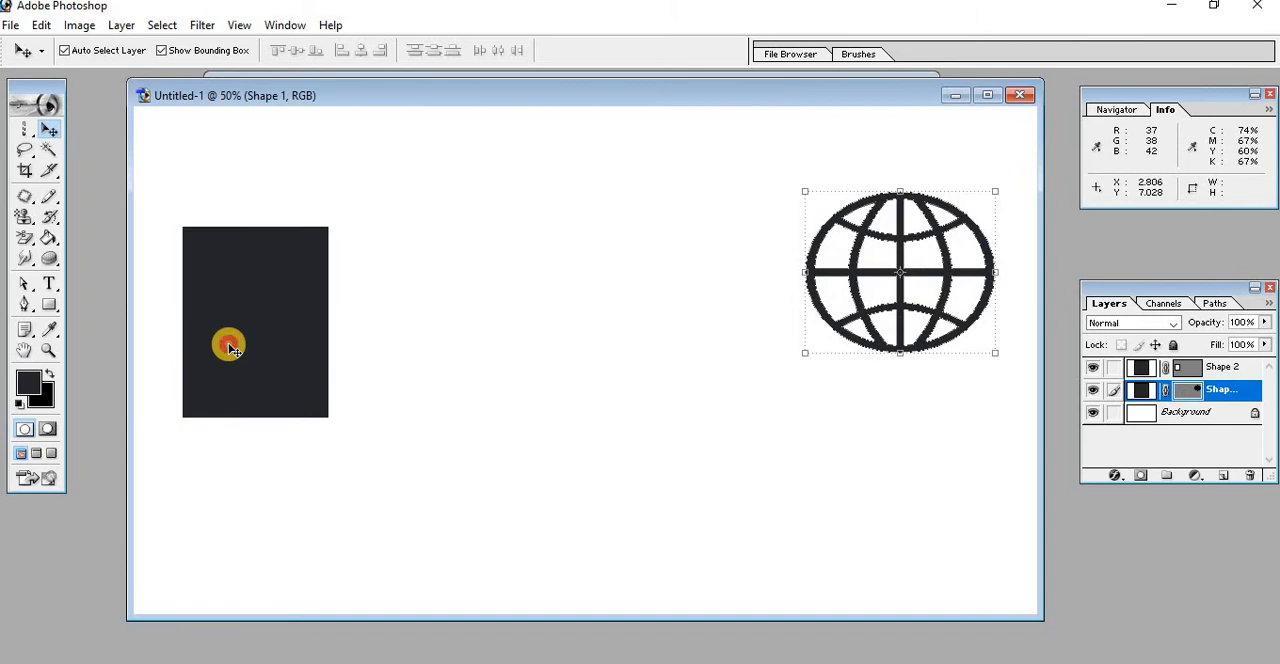
{"action": "left_click_drag", "start_coordinate": [229, 346], "coordinate": [326, 346]}
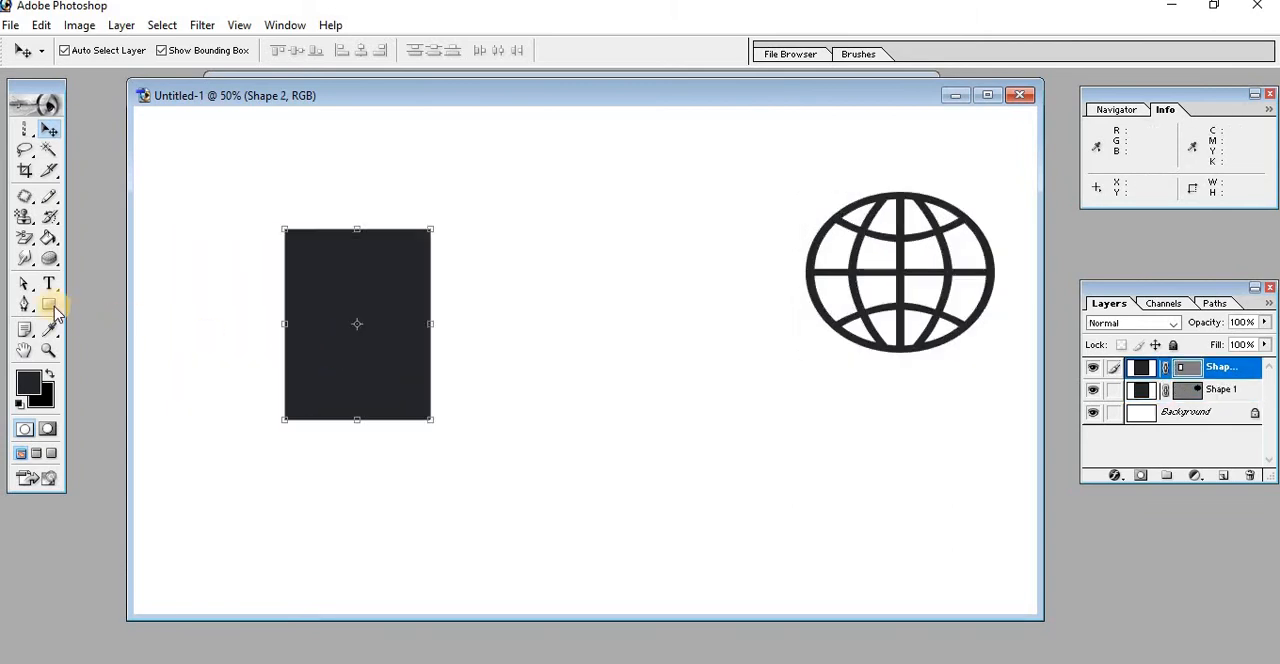
Reposition the rectangle several times with the Path Selection tool, ending slightly to the right of and below its original place
{"action": "left_click_drag", "start_coordinate": [31, 290], "coordinate": [100, 281]}
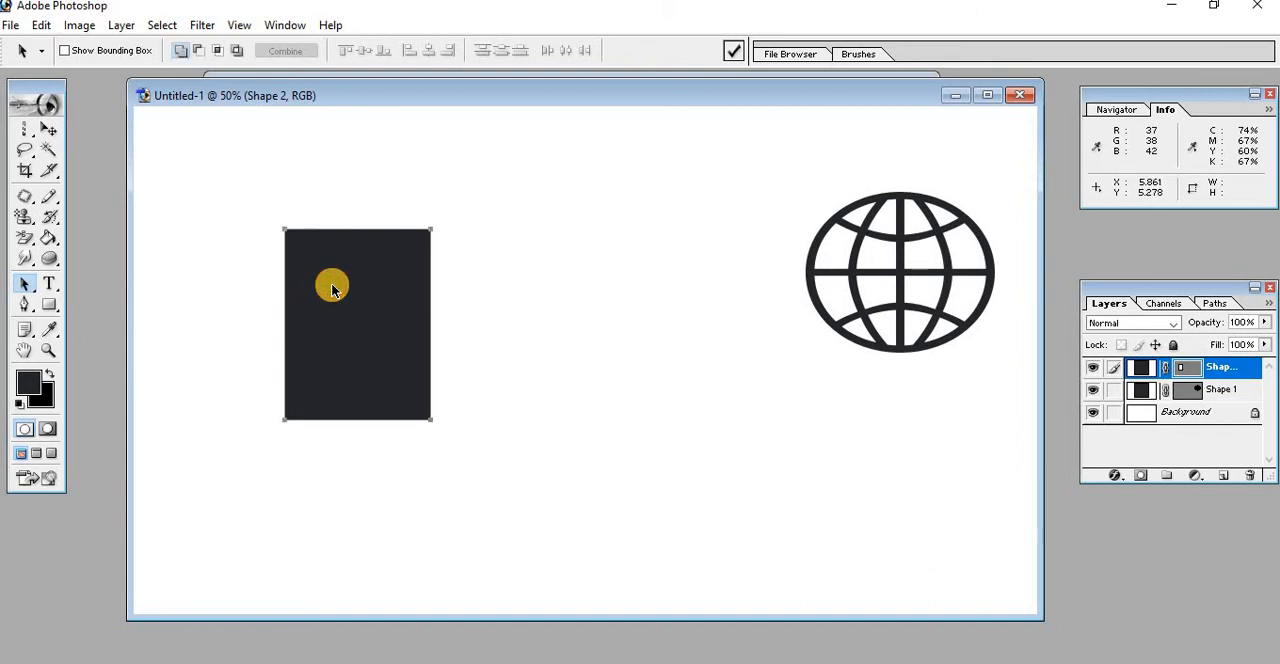
{"action": "mouse_move", "coordinate": [286, 230]}
{"action": "left_mouse_down"}
{"action": "mouse_move", "coordinate": [329, 235]}
{"action": "mouse_move", "coordinate": [281, 237]}
{"action": "left_mouse_up"}
{"action": "mouse_move", "coordinate": [367, 329]}
{"action": "left_mouse_down"}
{"action": "mouse_move", "coordinate": [480, 320]}
{"action": "mouse_move", "coordinate": [369, 349]}
{"action": "mouse_move", "coordinate": [306, 323]}
{"action": "mouse_move", "coordinate": [347, 388]}
{"action": "mouse_move", "coordinate": [549, 334]}
{"action": "mouse_move", "coordinate": [389, 297]}
{"action": "mouse_move", "coordinate": [366, 297]}
{"action": "mouse_move", "coordinate": [370, 326]}
{"action": "left_mouse_up"}
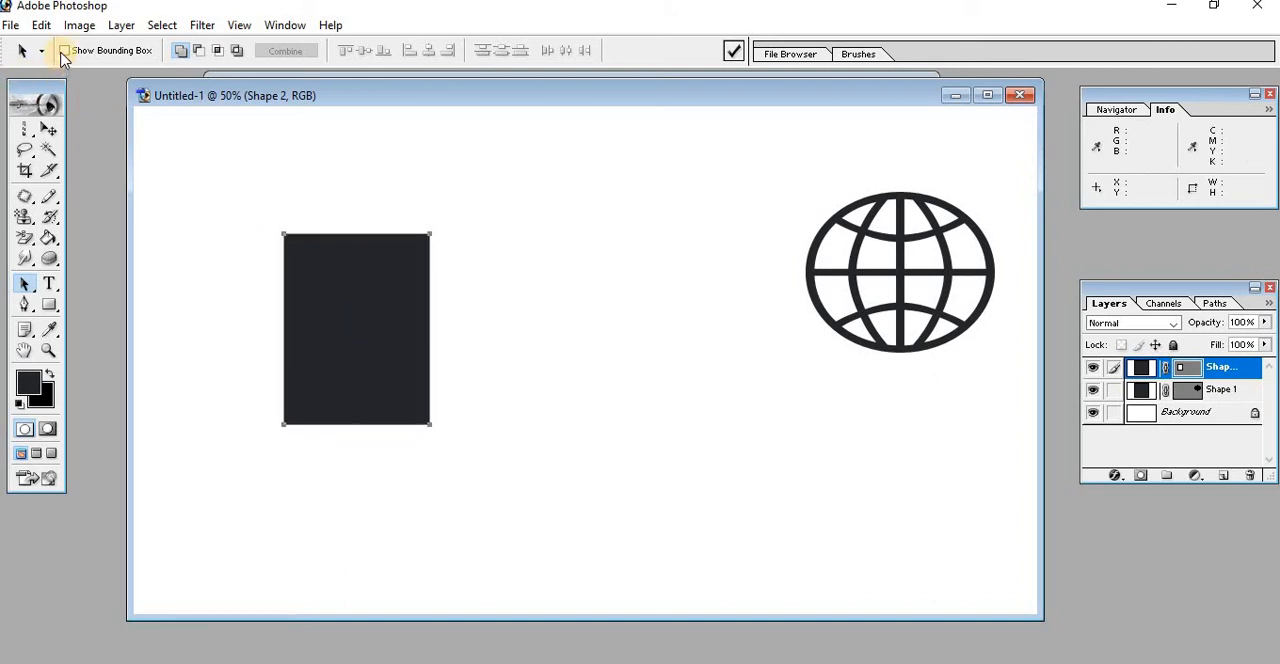
{"action": "left_click", "coordinate": [63, 51]}
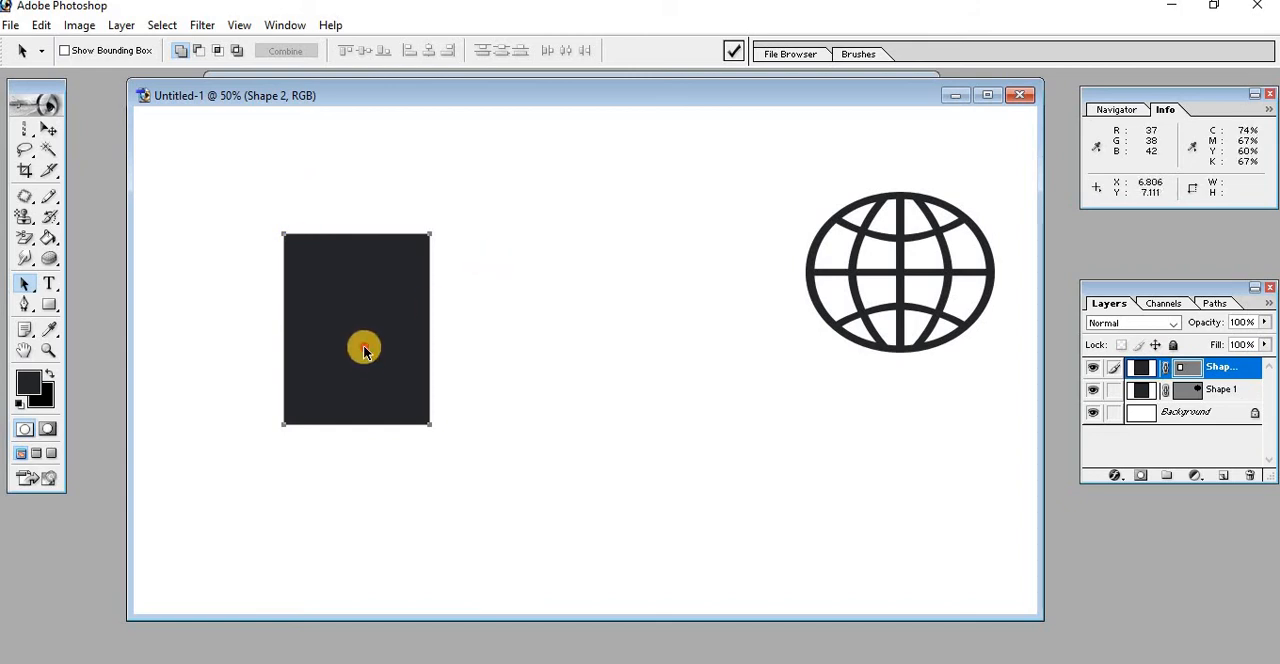
{"action": "mouse_move", "coordinate": [364, 361]}
{"action": "left_mouse_down"}
{"action": "mouse_move", "coordinate": [471, 361]}
{"action": "mouse_move", "coordinate": [386, 361]}
{"action": "left_mouse_up"}
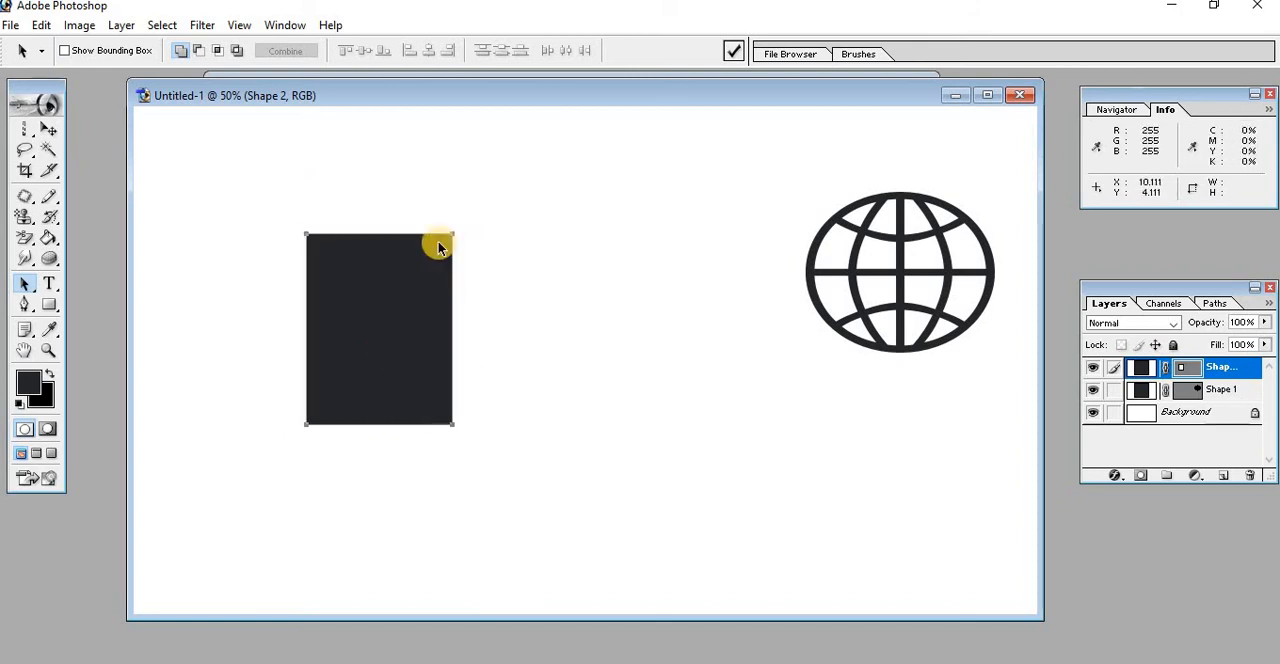
{"action": "mouse_move", "coordinate": [451, 231]}
{"action": "left_mouse_down"}
{"action": "mouse_move", "coordinate": [431, 254]}
{"action": "mouse_move", "coordinate": [429, 242]}
{"action": "left_mouse_up"}
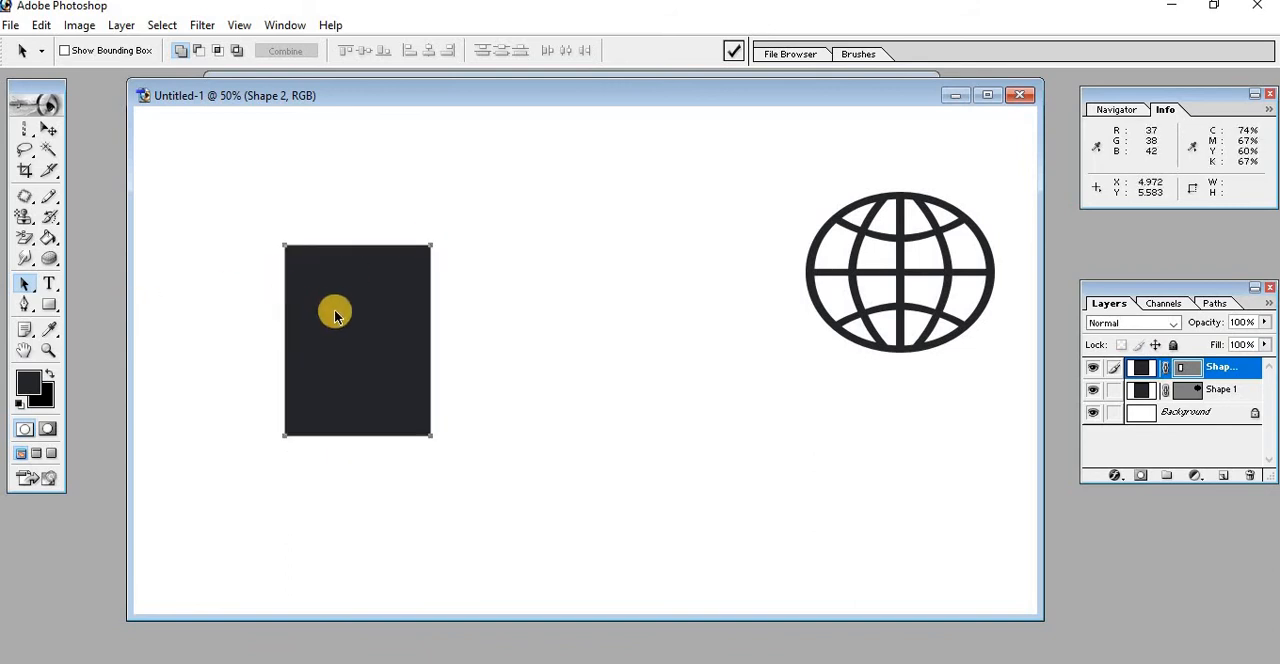
{"action": "left_click_drag", "start_coordinate": [335, 315], "coordinate": [383, 322]}
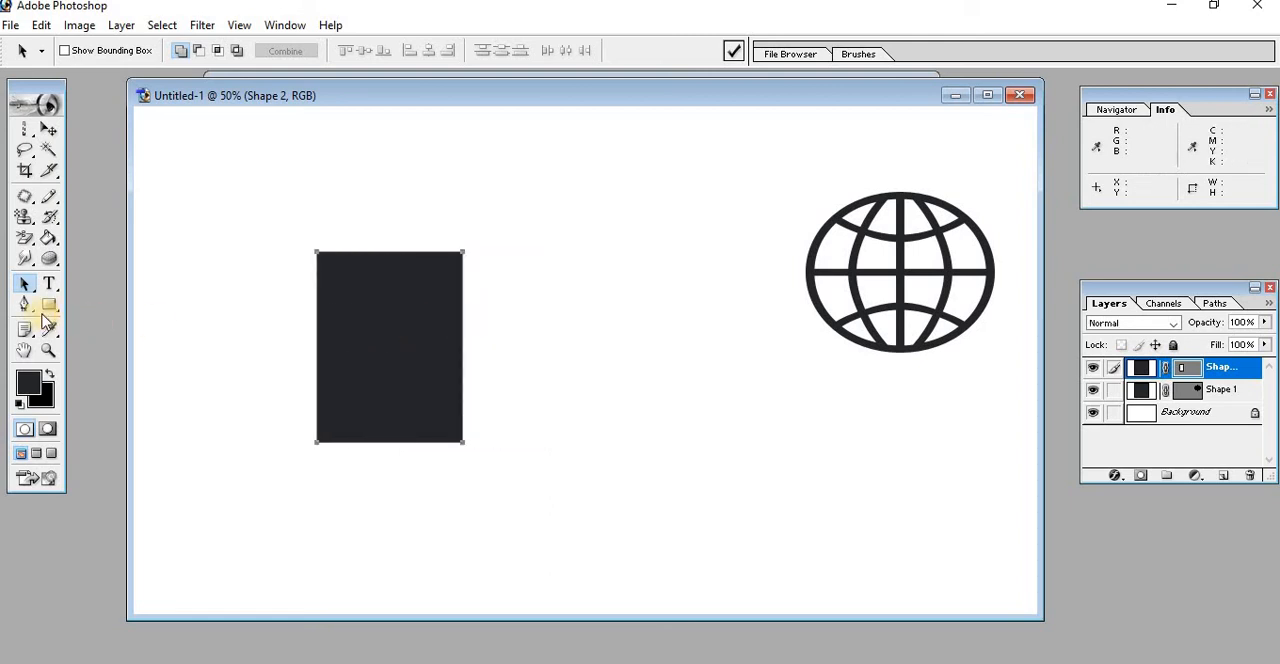
Shift the whole rectangle slightly down and to the right with the Direct Selection tool, and add an empty layer
{"action": "left_click_drag", "start_coordinate": [26, 286], "coordinate": [128, 304]}
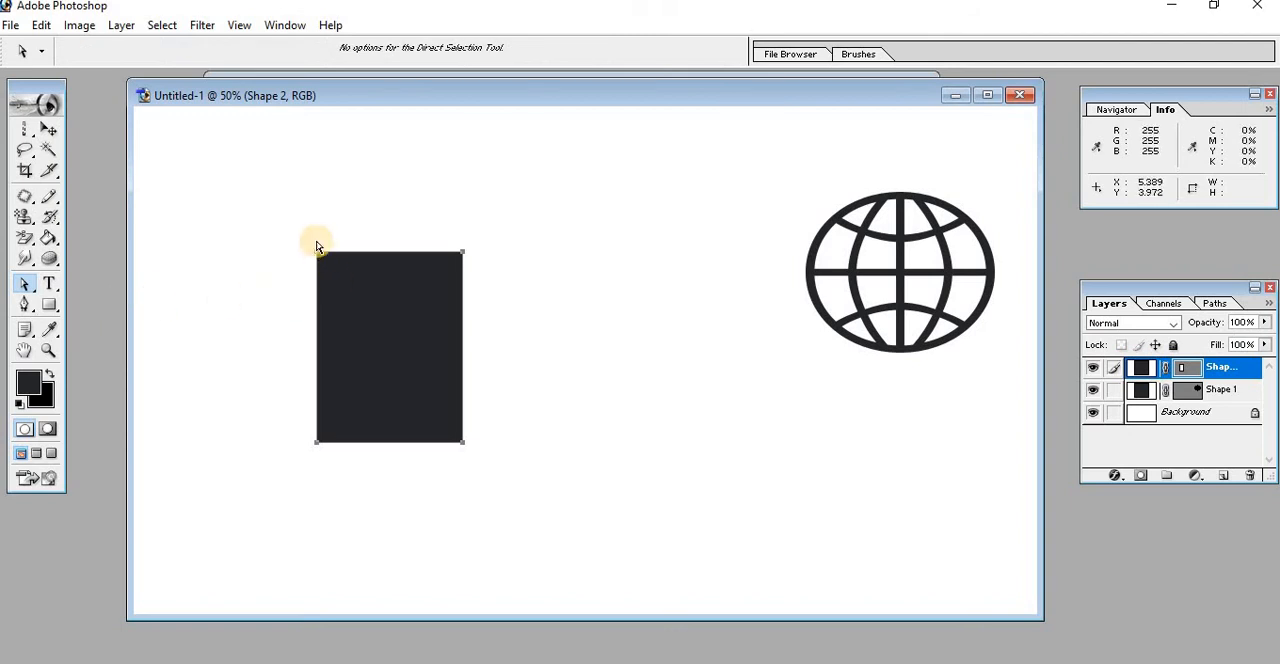
{"action": "left_click_drag", "start_coordinate": [316, 252], "coordinate": [332, 263]}
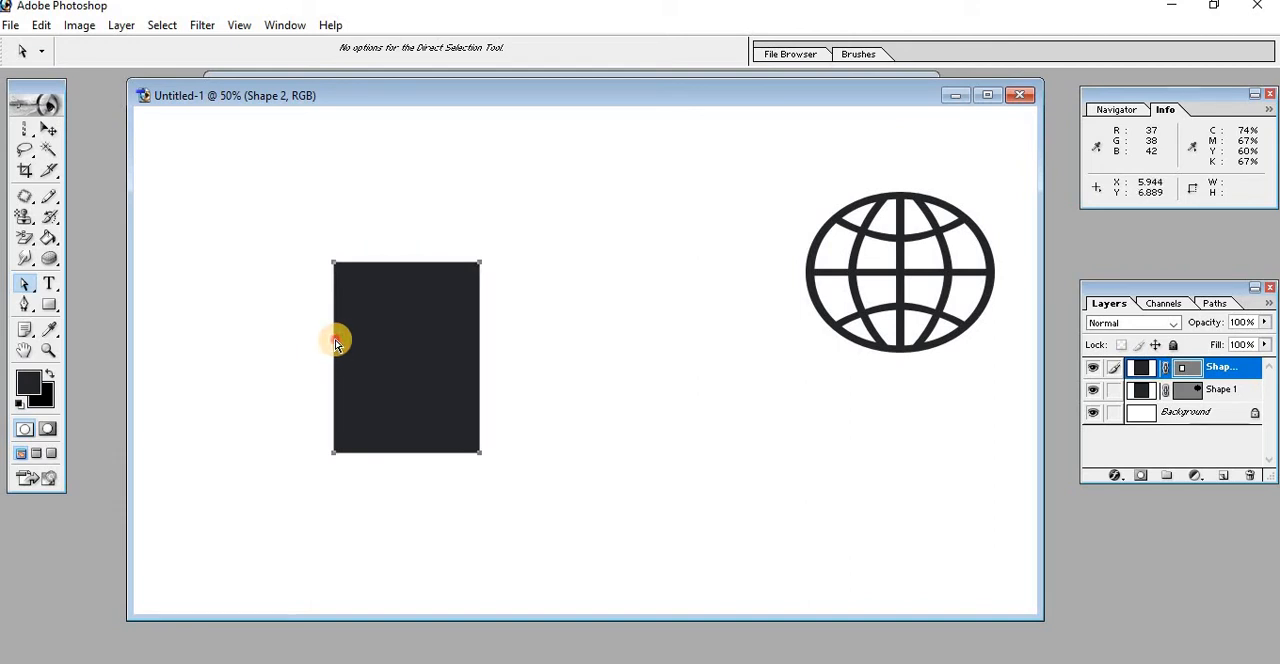
{"action": "key", "text": "ctrl+shift+alt+n"}
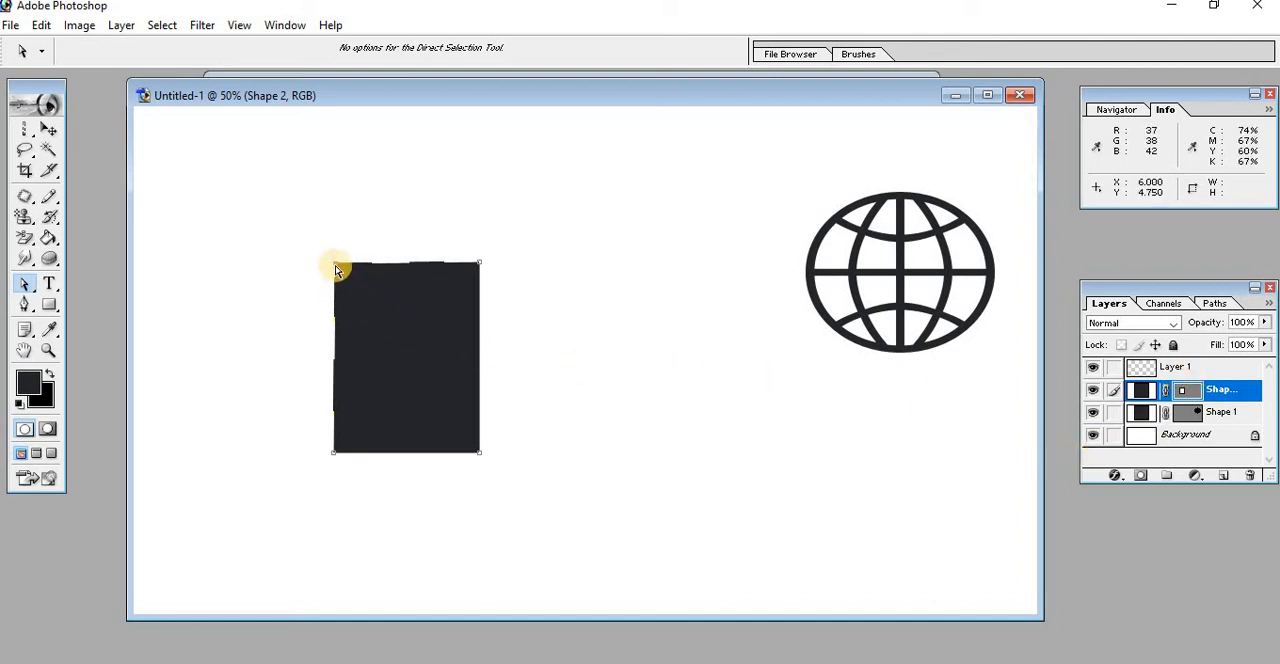
Distort the rectangle by moving its upper-left anchor point inward and its lower-right anchor point out beyond the left edge
{"action": "left_click_drag", "start_coordinate": [335, 264], "coordinate": [387, 317]}
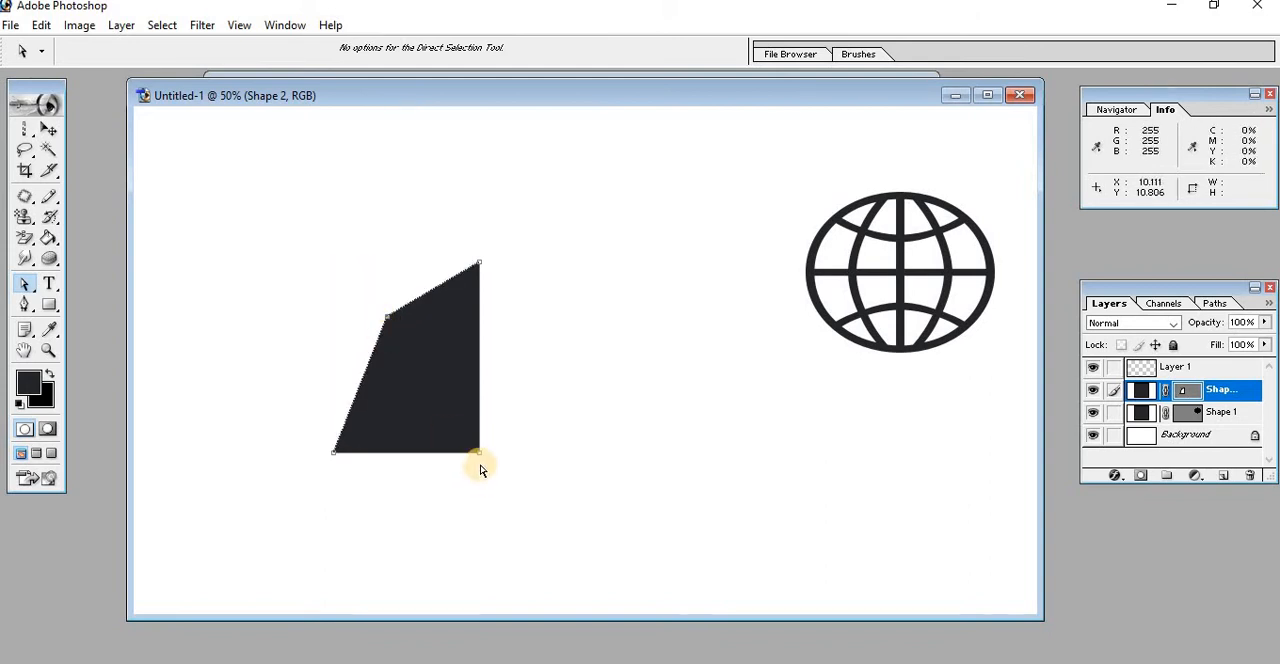
{"action": "left_click_drag", "start_coordinate": [480, 453], "coordinate": [290, 359]}
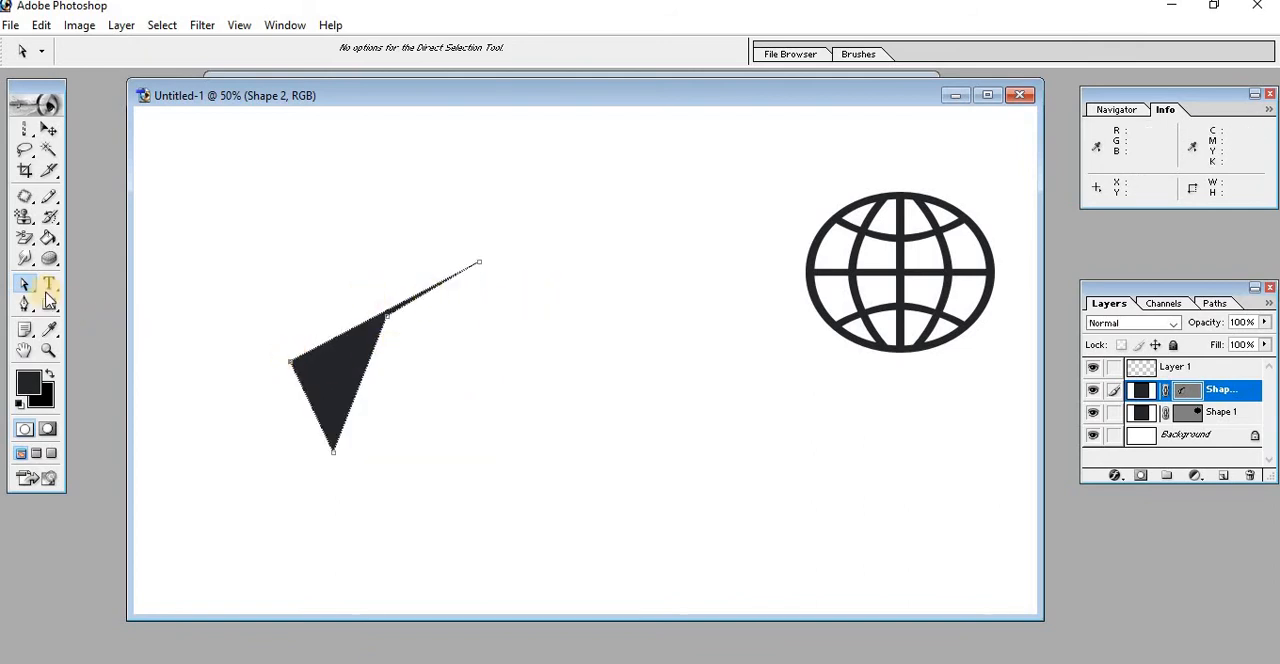
{"action": "left_click_drag", "start_coordinate": [31, 290], "coordinate": [112, 305]}
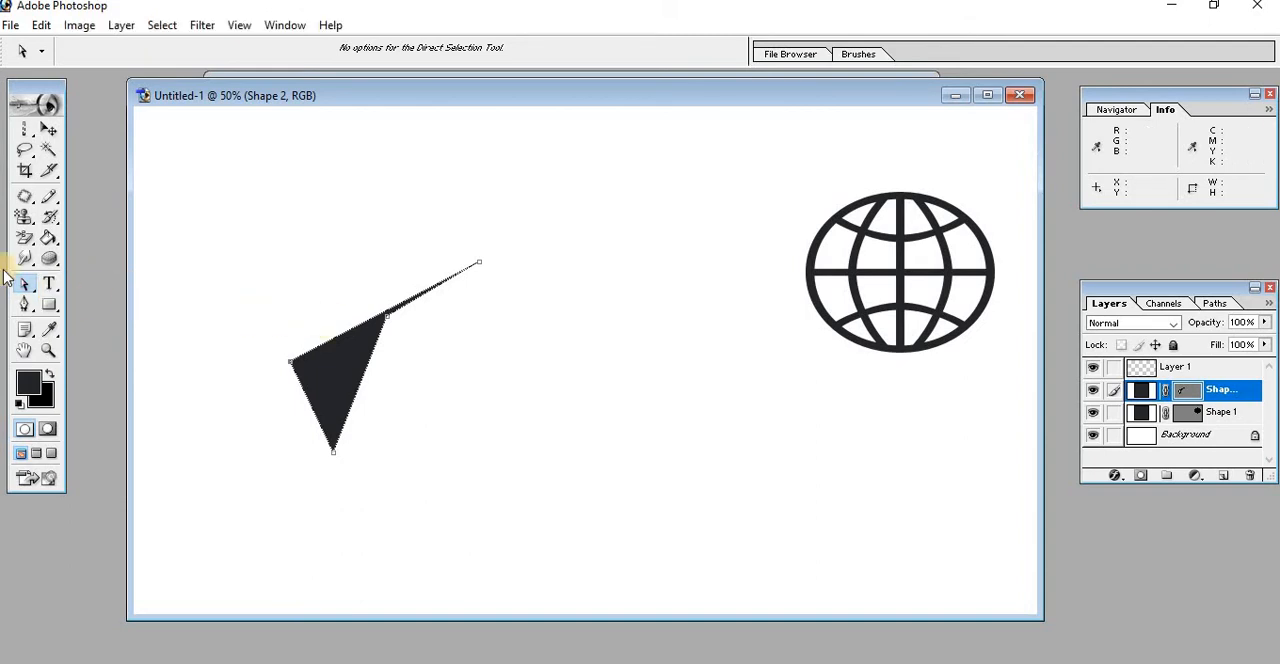
{"action": "left_click_drag", "start_coordinate": [36, 286], "coordinate": [352, 317]}
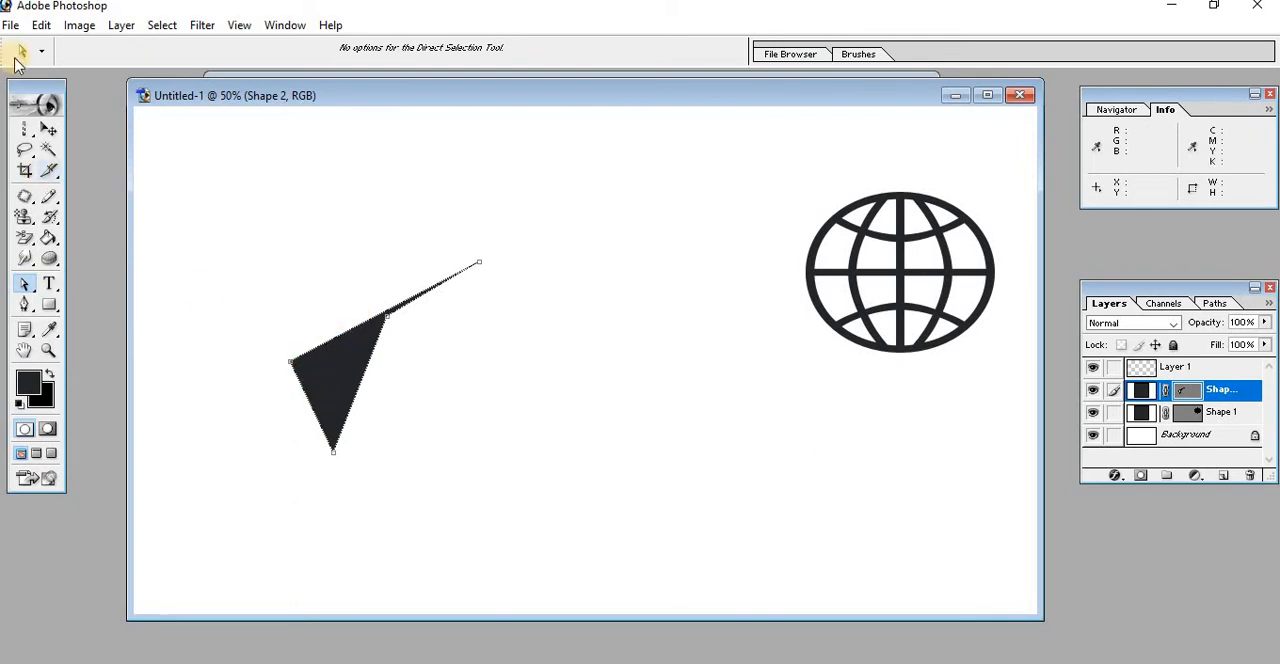
Move the distorted shape across the canvas so it overlaps the lower part of the globe, and add another empty layer
{"action": "left_click", "coordinate": [48, 130]}
{"action": "left_click", "coordinate": [330, 380]}
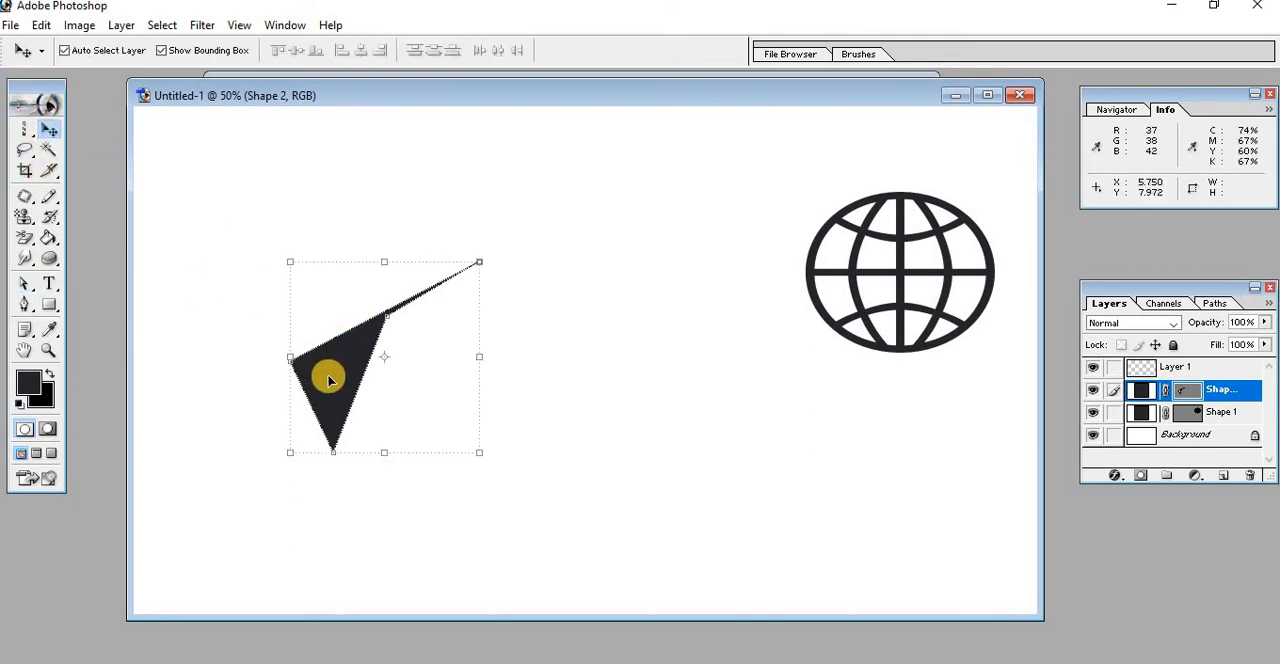
{"action": "left_click_drag", "start_coordinate": [330, 380], "coordinate": [320, 328]}
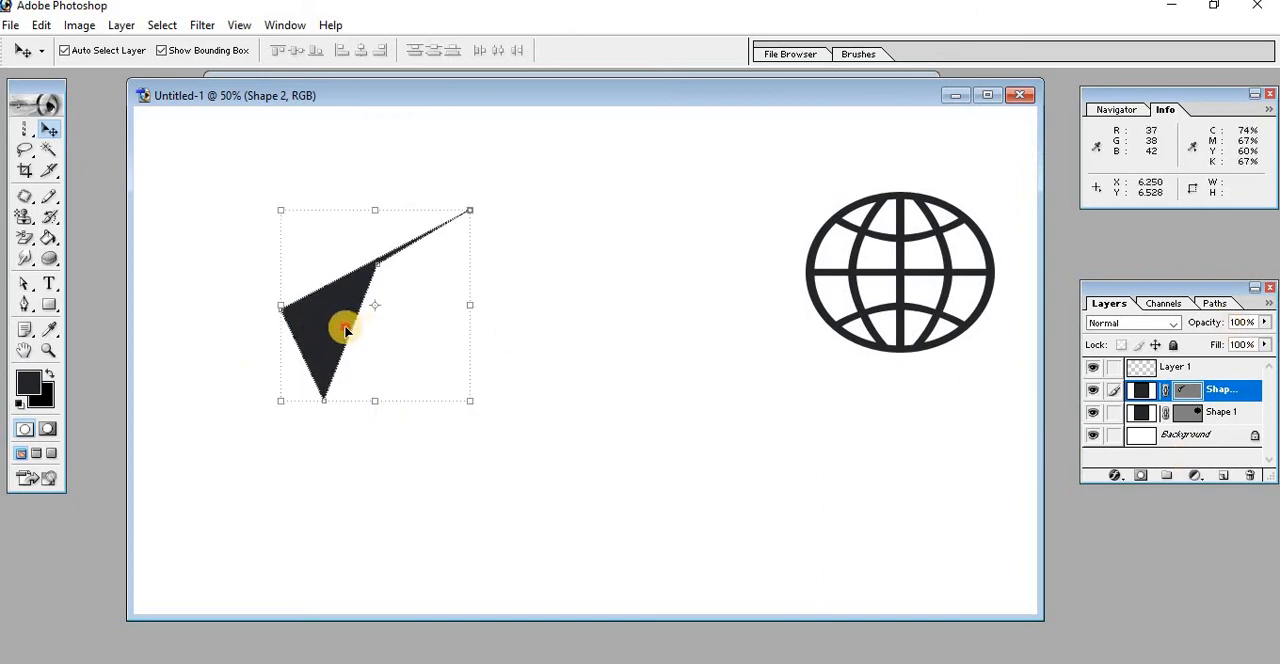
{"action": "left_click_drag", "start_coordinate": [345, 330], "coordinate": [407, 330]}
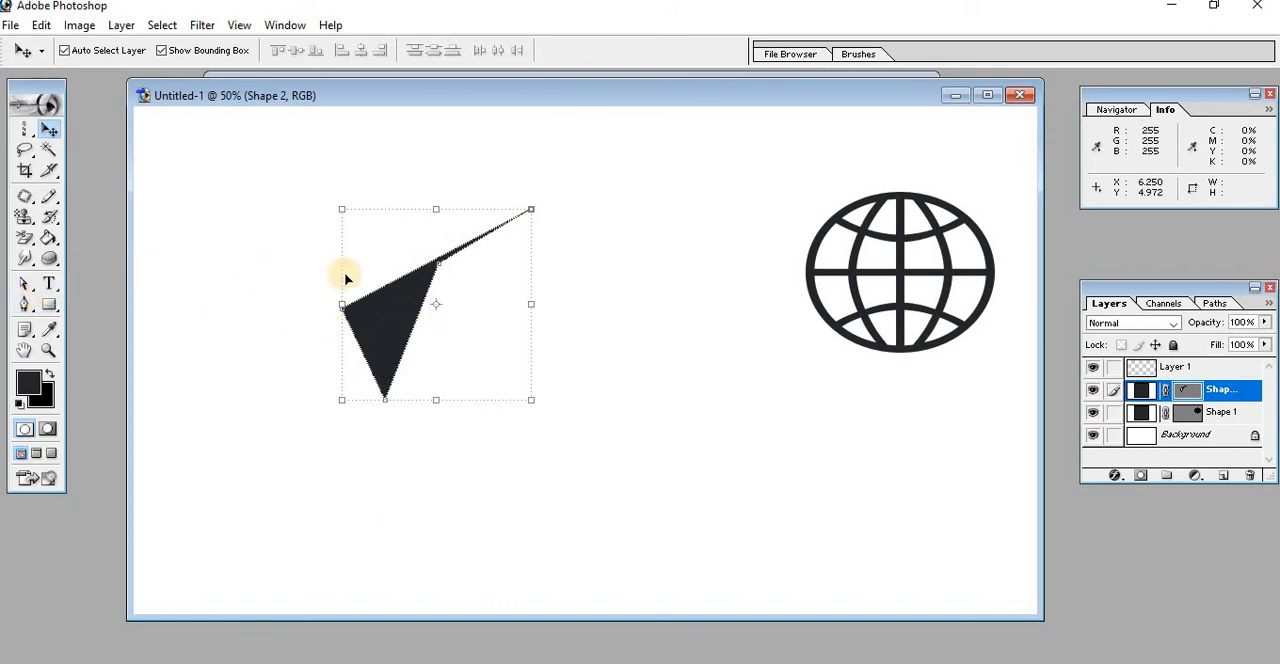
{"action": "left_click", "coordinate": [1223, 476]}
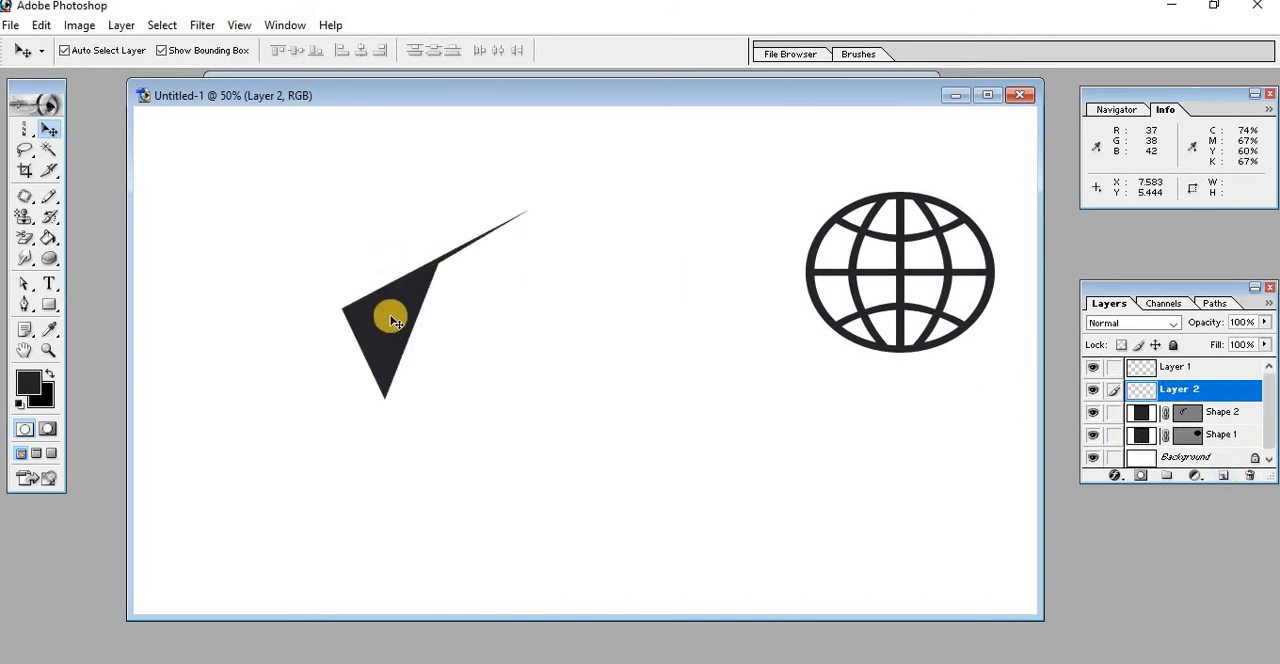
{"action": "left_click_drag", "start_coordinate": [343, 320], "coordinate": [822, 340]}
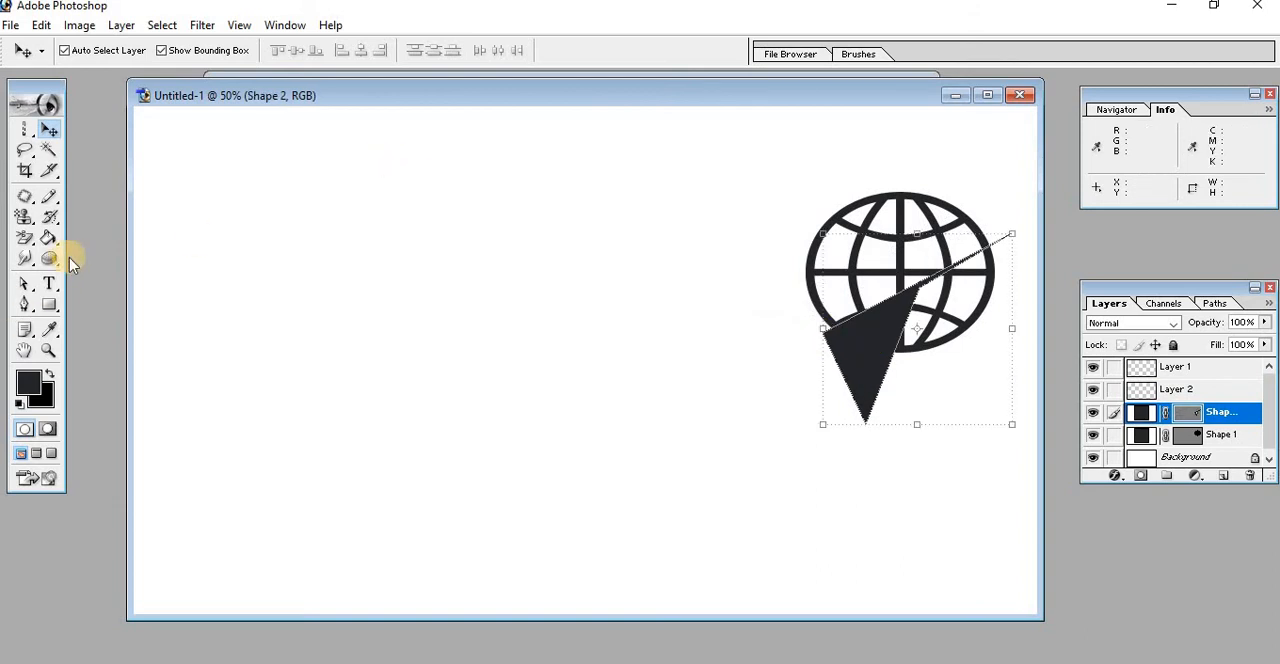
Add the text "Subcribe my Channel" in the upper part of the canvas and set its font style to Bold
{"action": "left_click", "coordinate": [50, 283]}
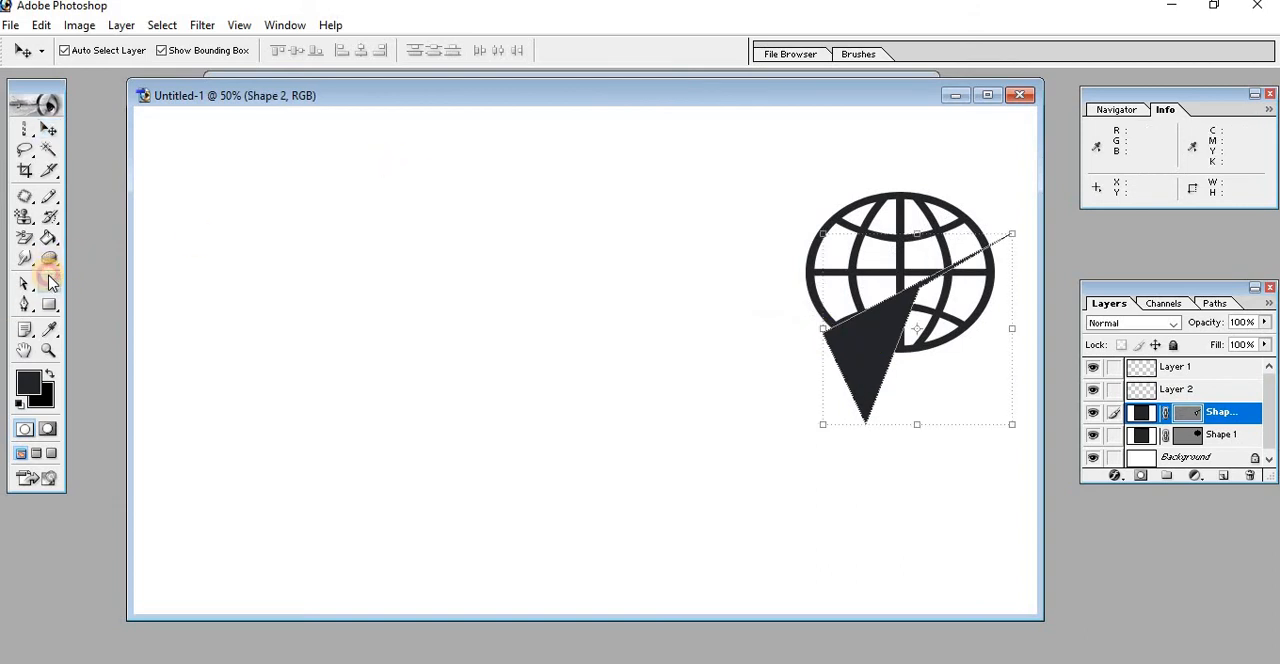
{"action": "left_click", "coordinate": [358, 190]}
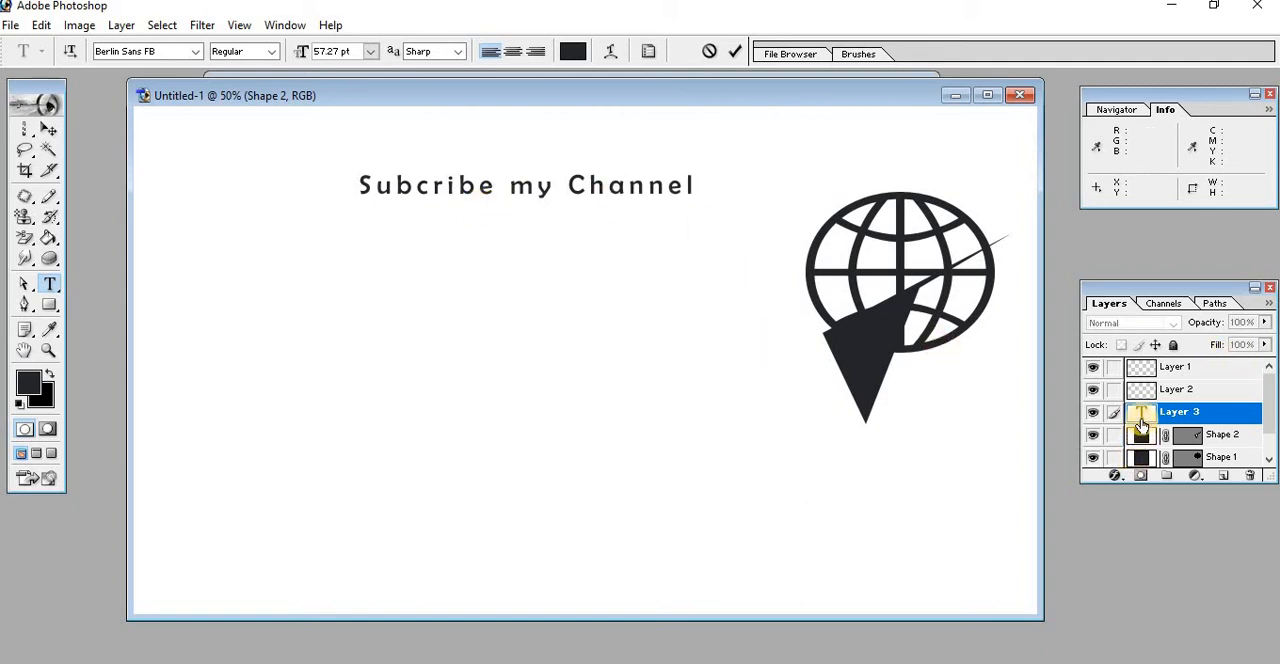
{"action": "key", "text": "ctrl+a"}
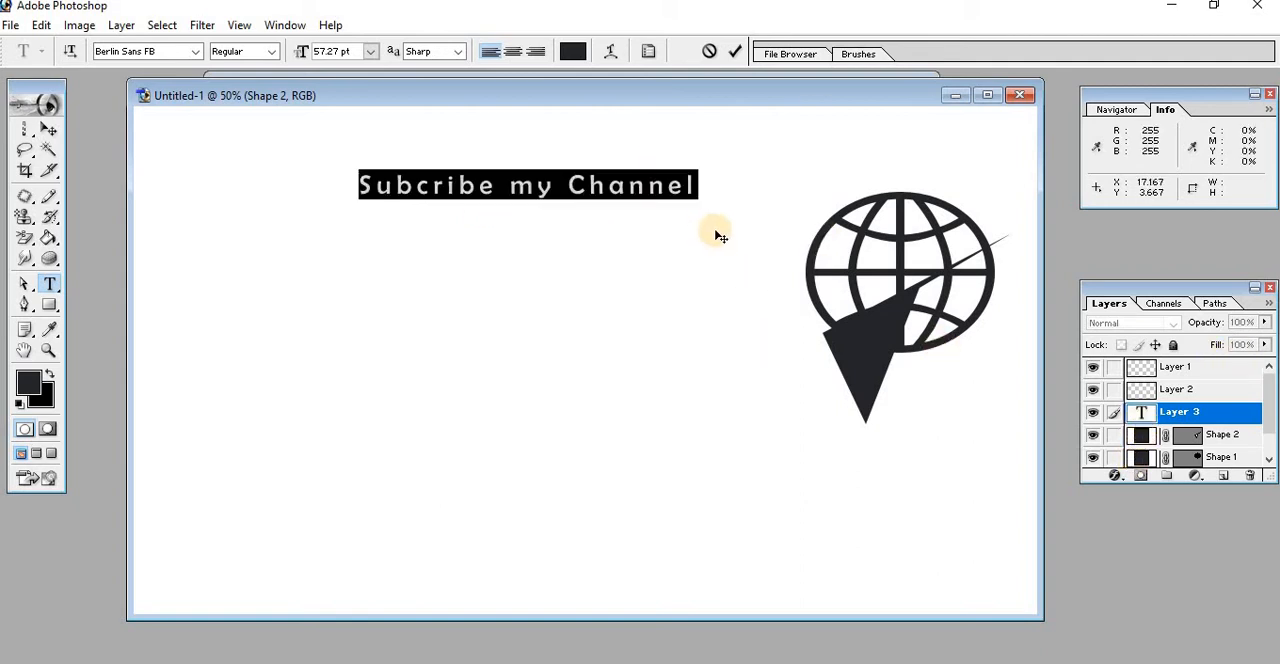
{"action": "left_click", "coordinate": [270, 52]}
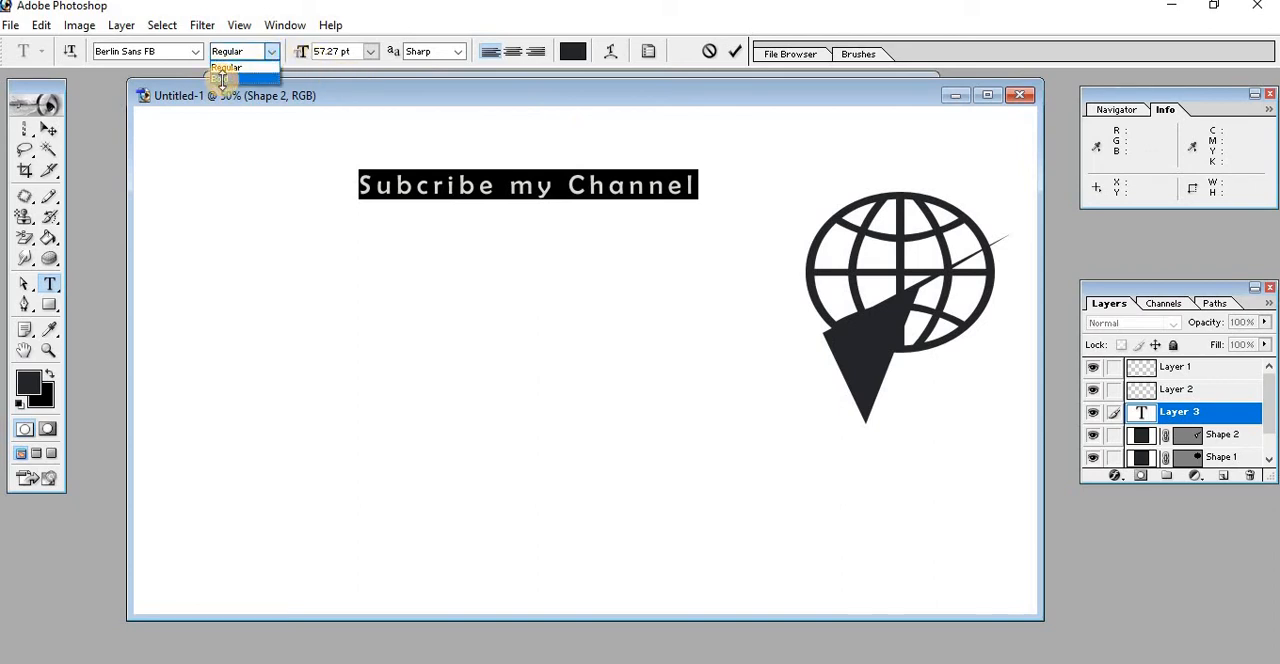
{"action": "left_click", "coordinate": [222, 79]}
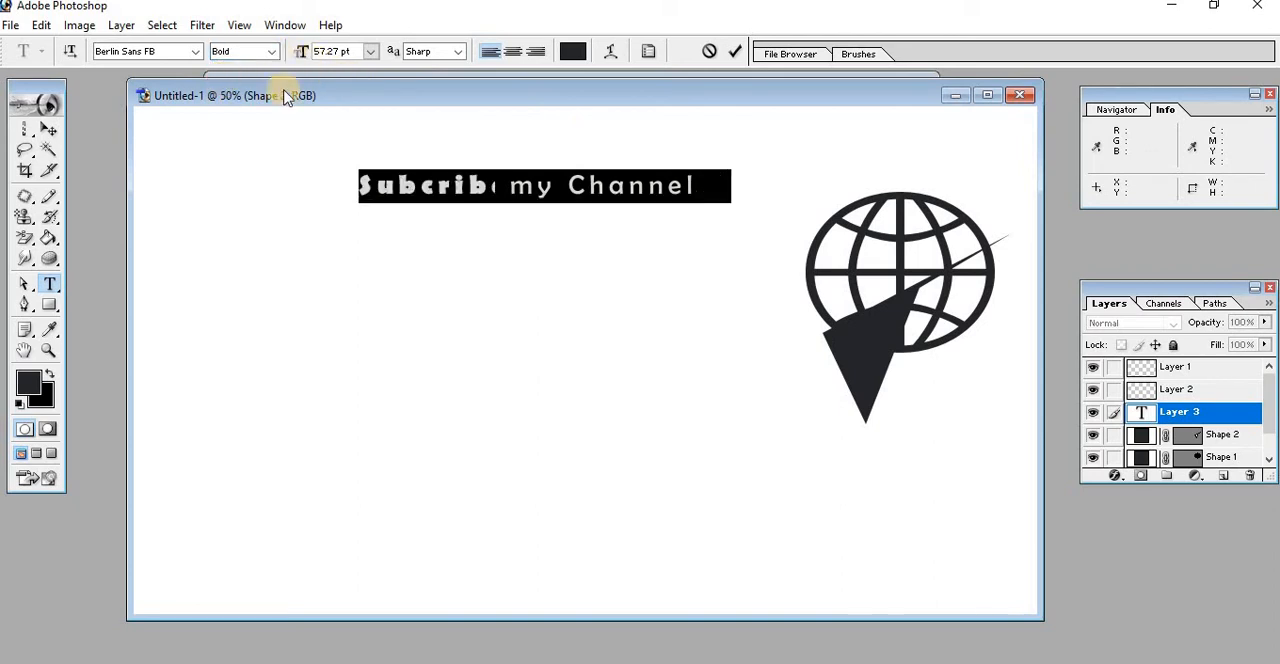
{"action": "left_click", "coordinate": [517, 191]}
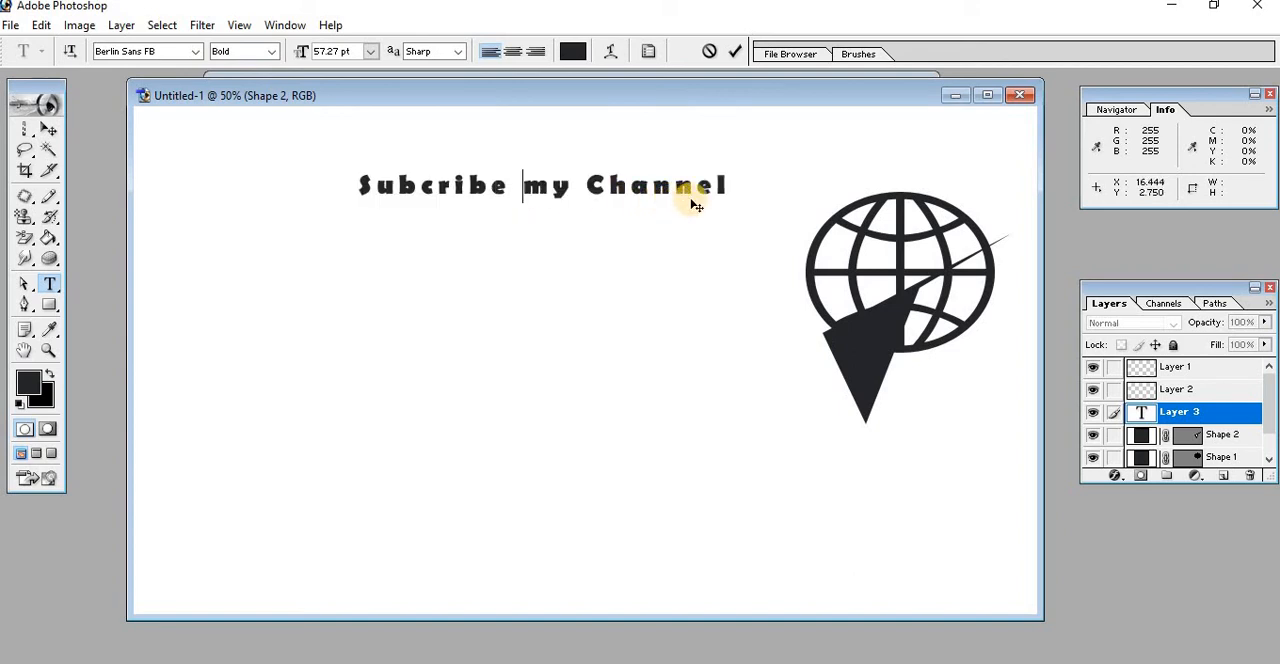
Try centre and right alignment on the whole text line and return it to left alignment
{"action": "key", "text": "ctrl+a"}
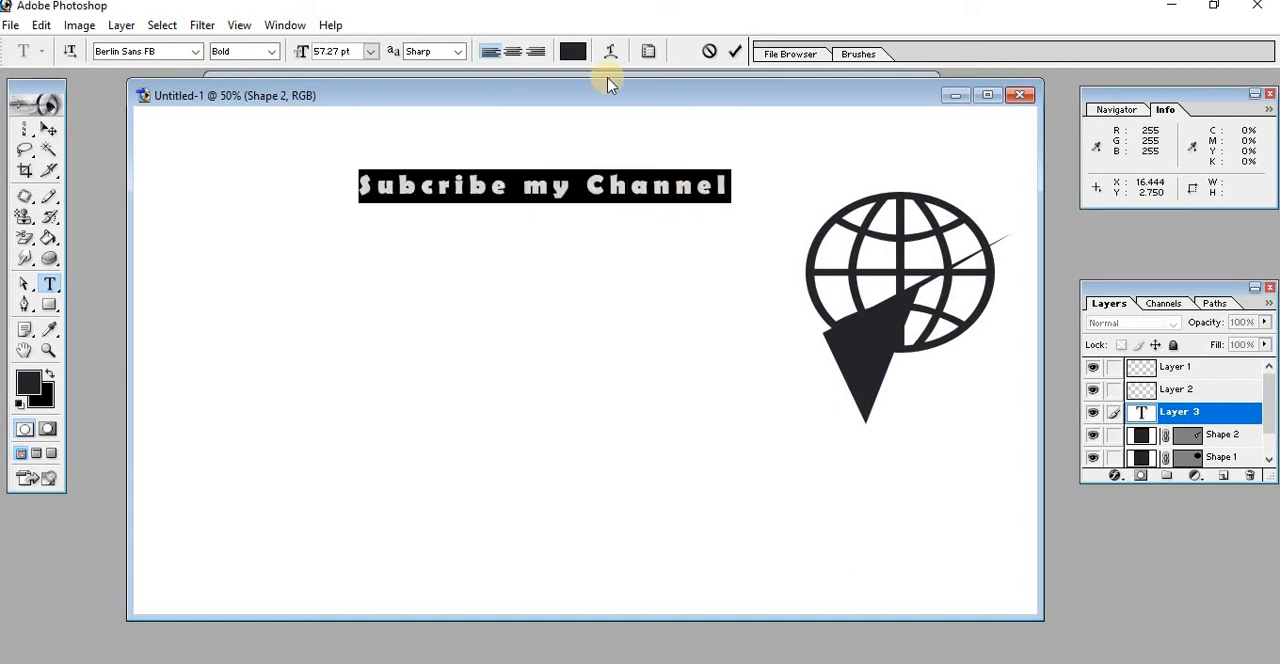
{"action": "left_click", "coordinate": [516, 54]}
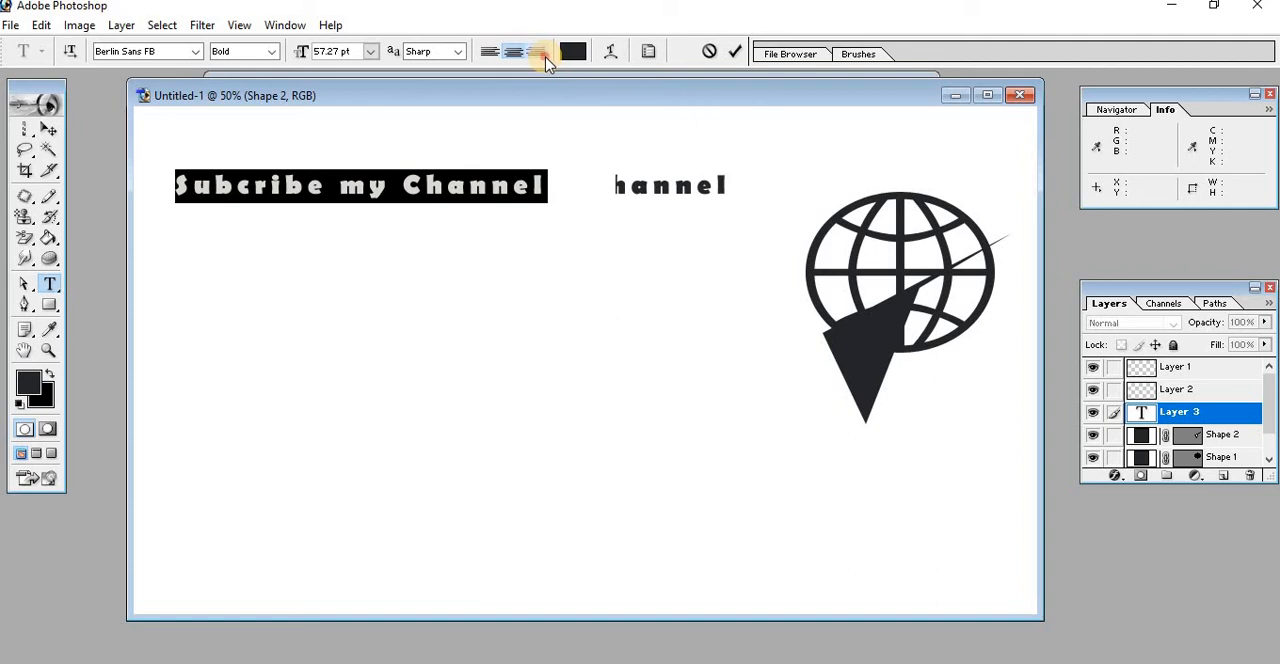
{"action": "left_click", "coordinate": [540, 54]}
{"action": "left_click", "coordinate": [511, 54]}
{"action": "left_click", "coordinate": [488, 54]}
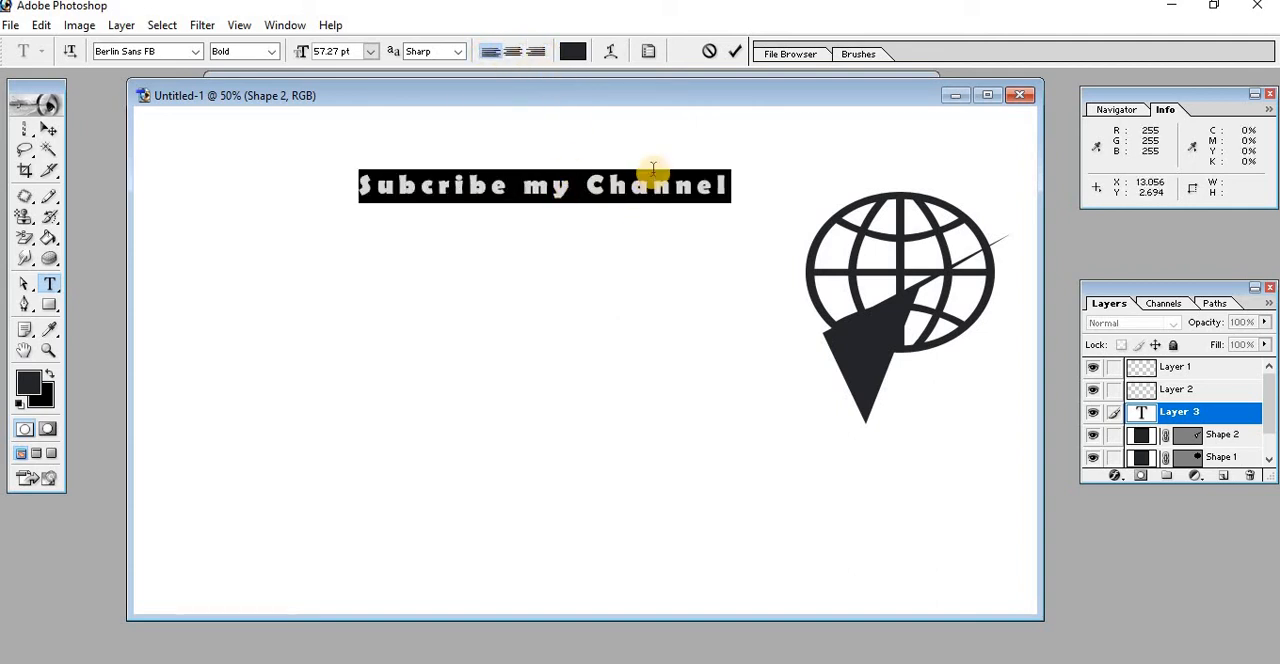
Set the text colour to dark red 330000
{"action": "left_click", "coordinate": [573, 55]}
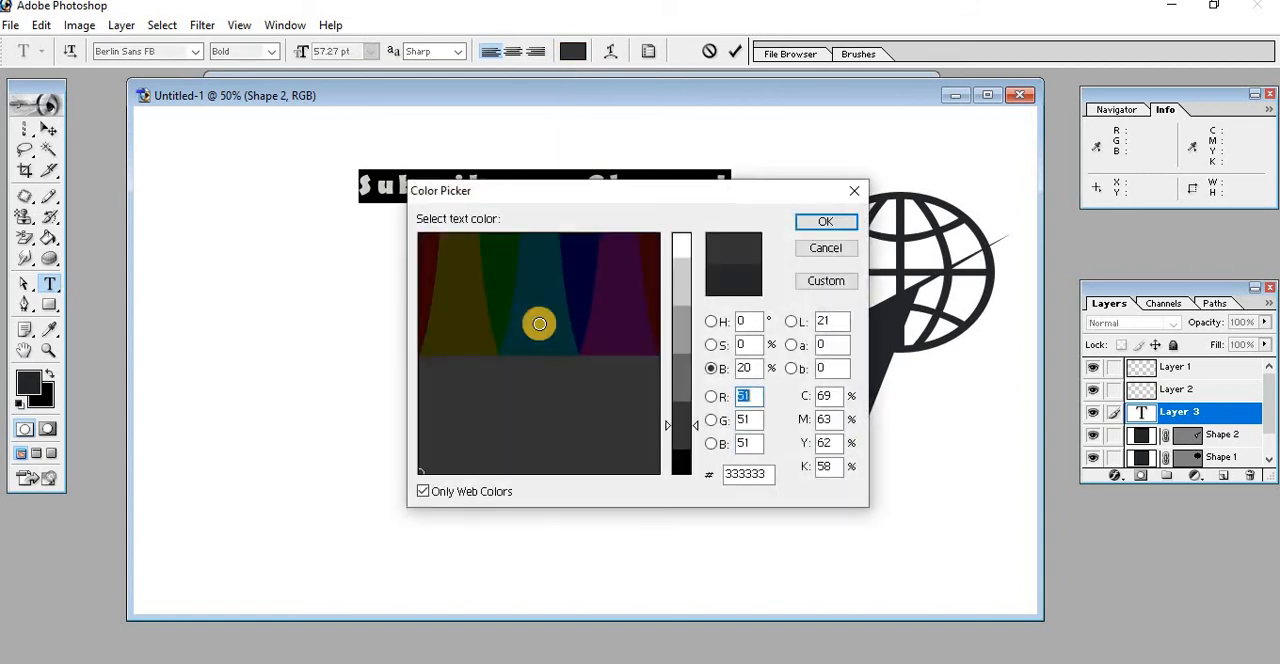
{"action": "left_click", "coordinate": [429, 253]}
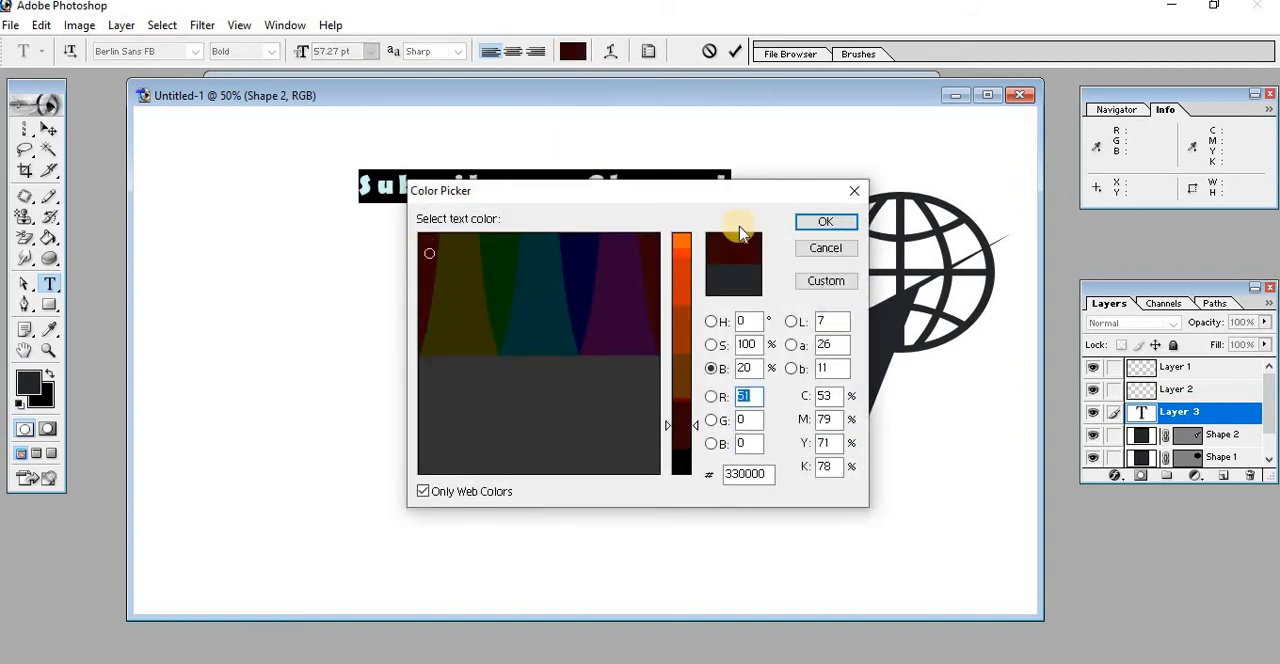
{"action": "left_click", "coordinate": [808, 223]}
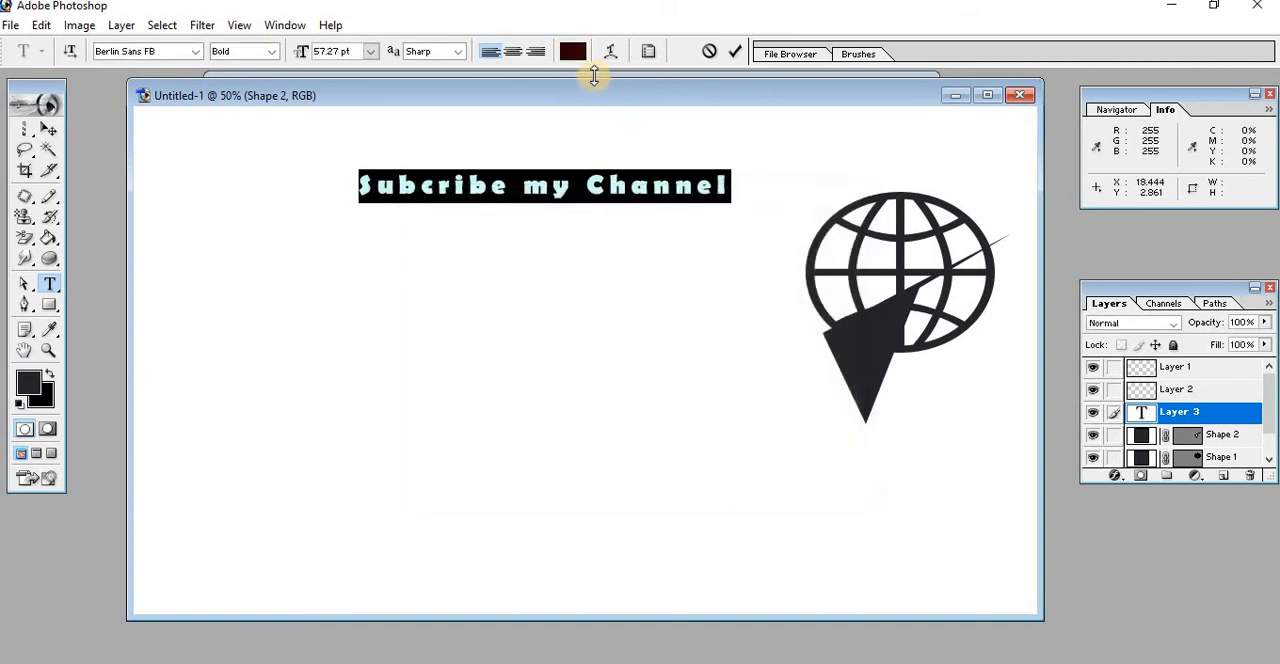
Try the Arc warp style on the "Subcribe my Channel" text, keeping the preview in view
{"action": "left_click", "coordinate": [612, 52]}
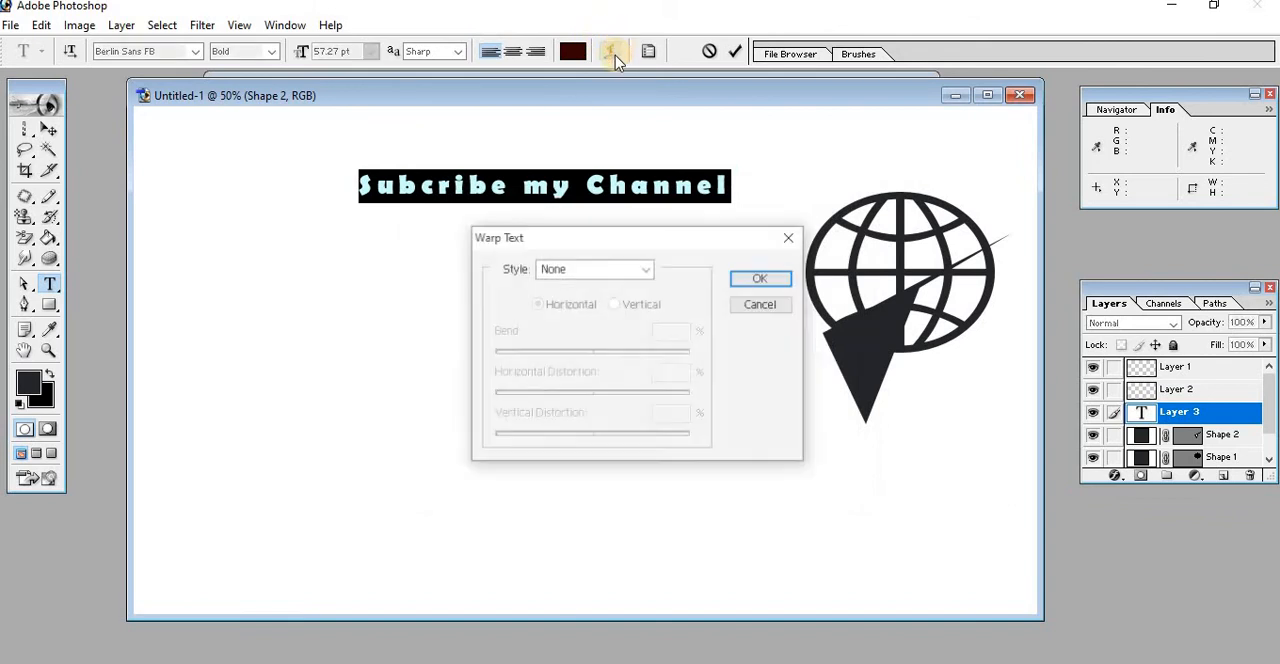
{"action": "left_click", "coordinate": [647, 270]}
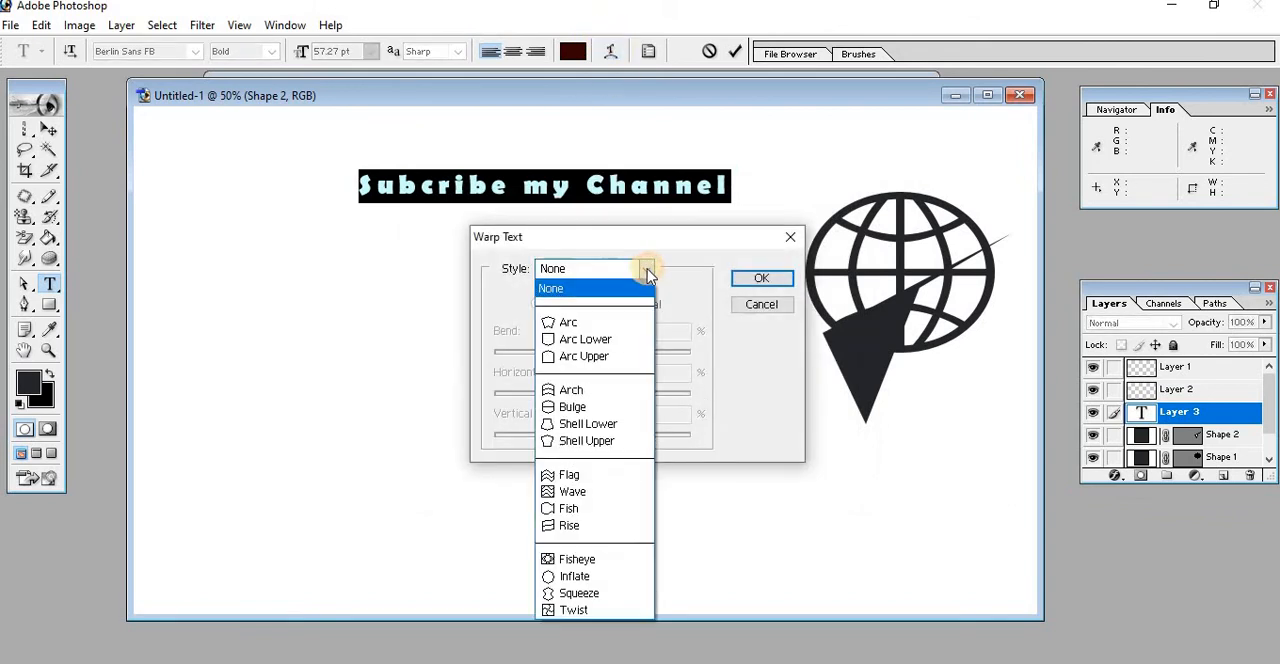
{"action": "left_click", "coordinate": [602, 323]}
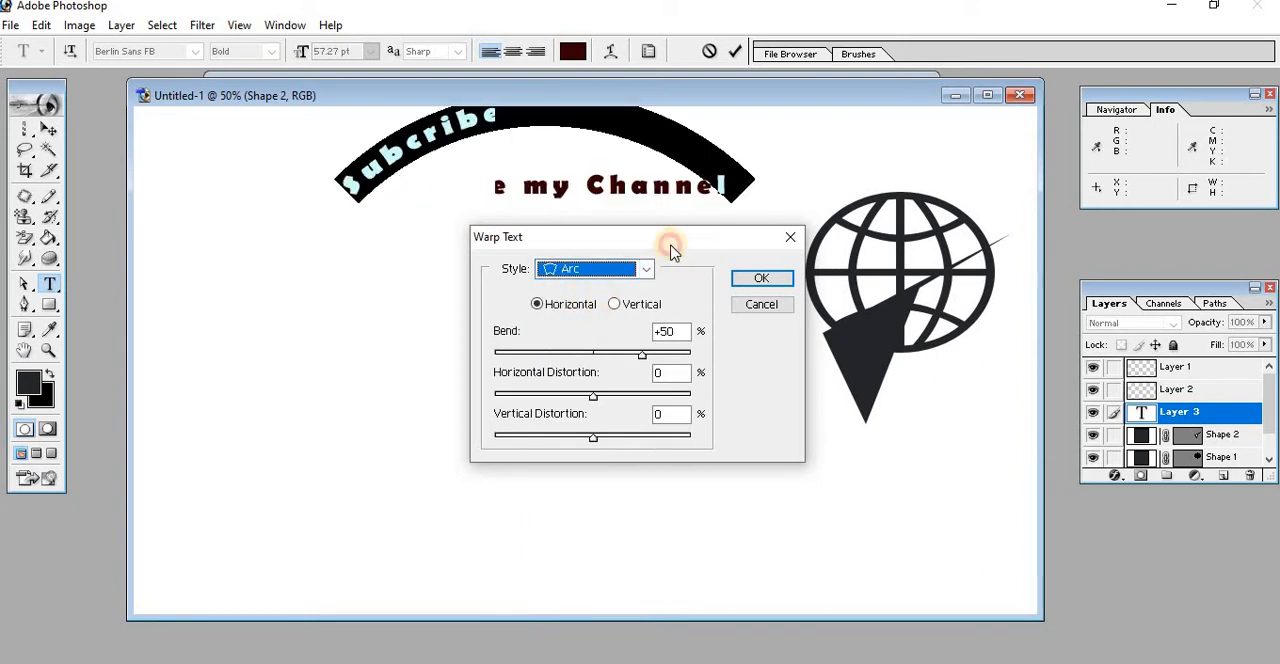
{"action": "left_click_drag", "start_coordinate": [671, 250], "coordinate": [564, 314]}
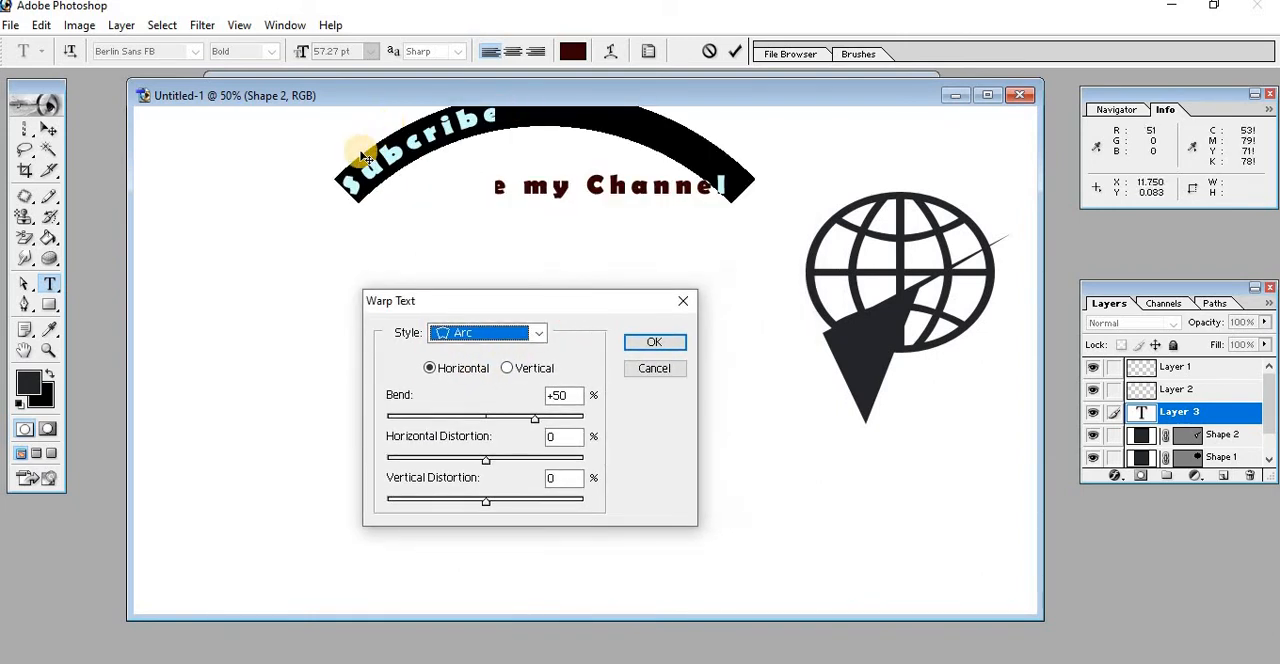
Try an Arc Lower warp on the text with bend -2 and horizontal distortion -37, and discard the warp
{"action": "left_click", "coordinate": [538, 334]}
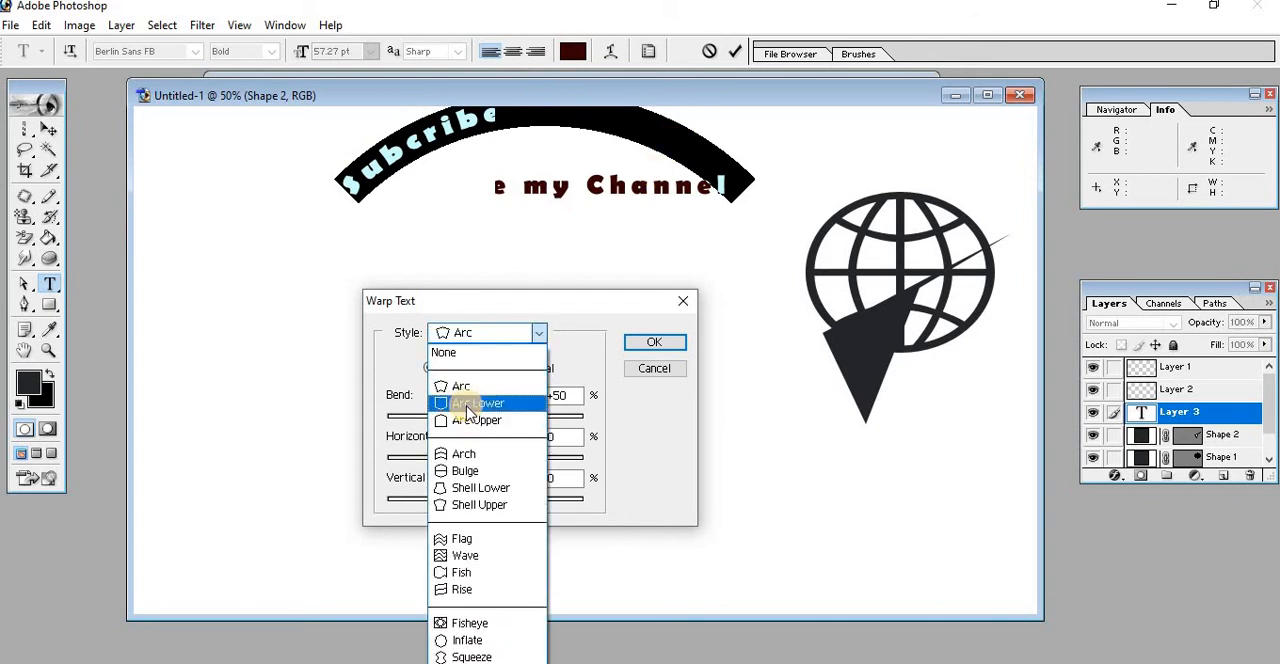
{"action": "left_click", "coordinate": [468, 404]}
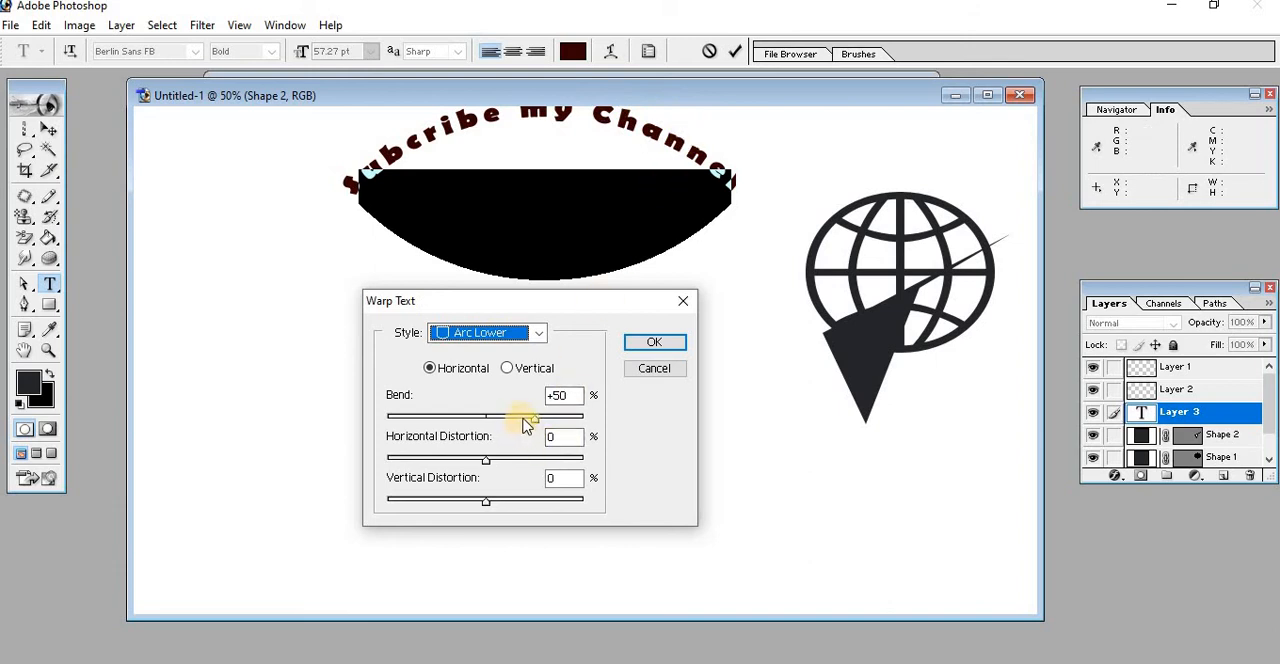
{"action": "left_click_drag", "start_coordinate": [530, 424], "coordinate": [483, 418]}
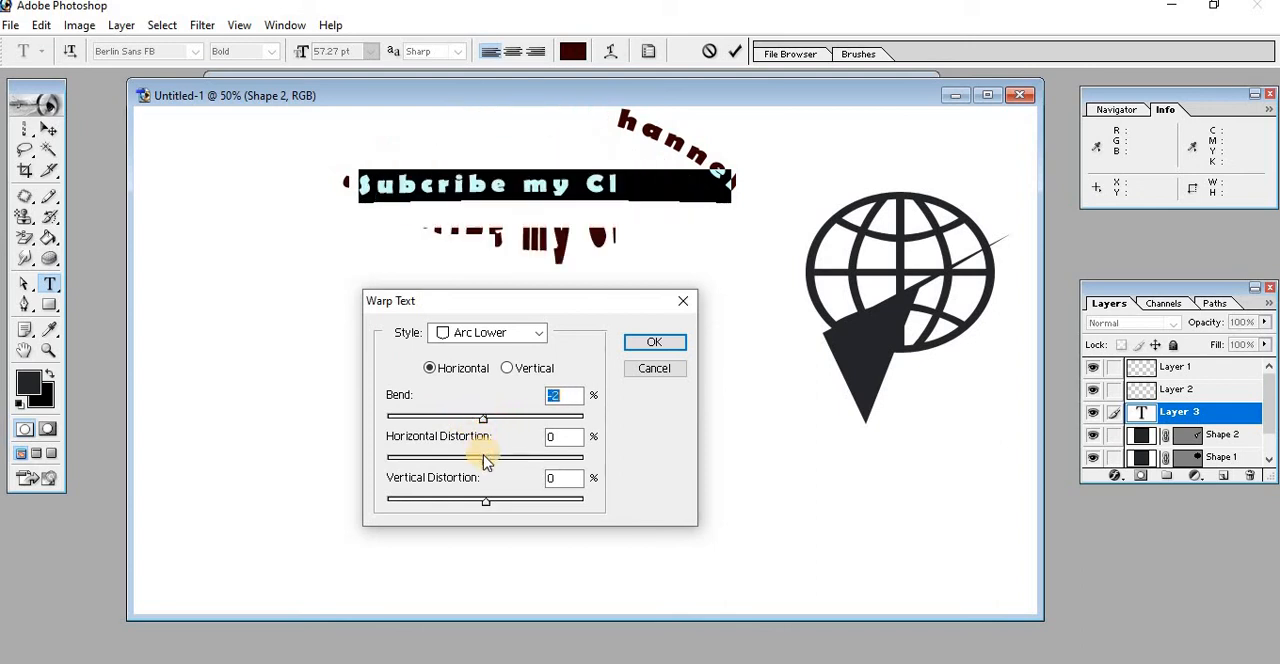
{"action": "left_click_drag", "start_coordinate": [492, 462], "coordinate": [447, 462]}
{"action": "left_click", "coordinate": [640, 375]}
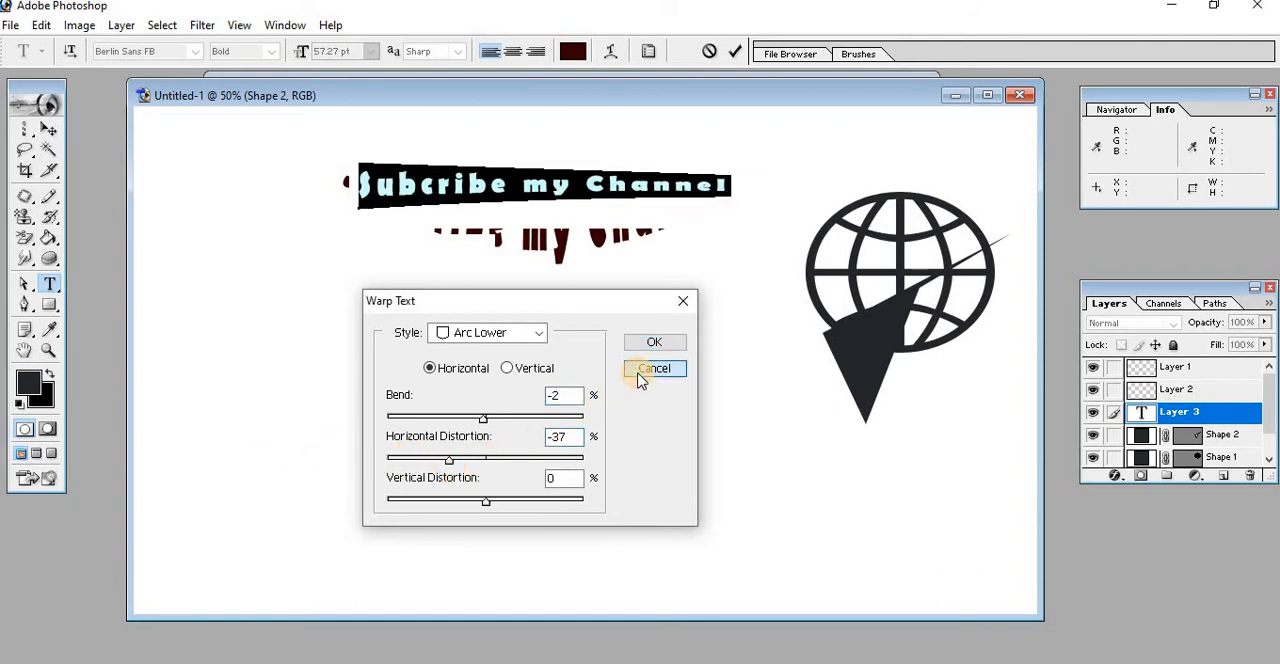
Check the available font sizes for the whole text line, keep its current size, and add an empty layer above the text
{"action": "left_click", "coordinate": [530, 172]}
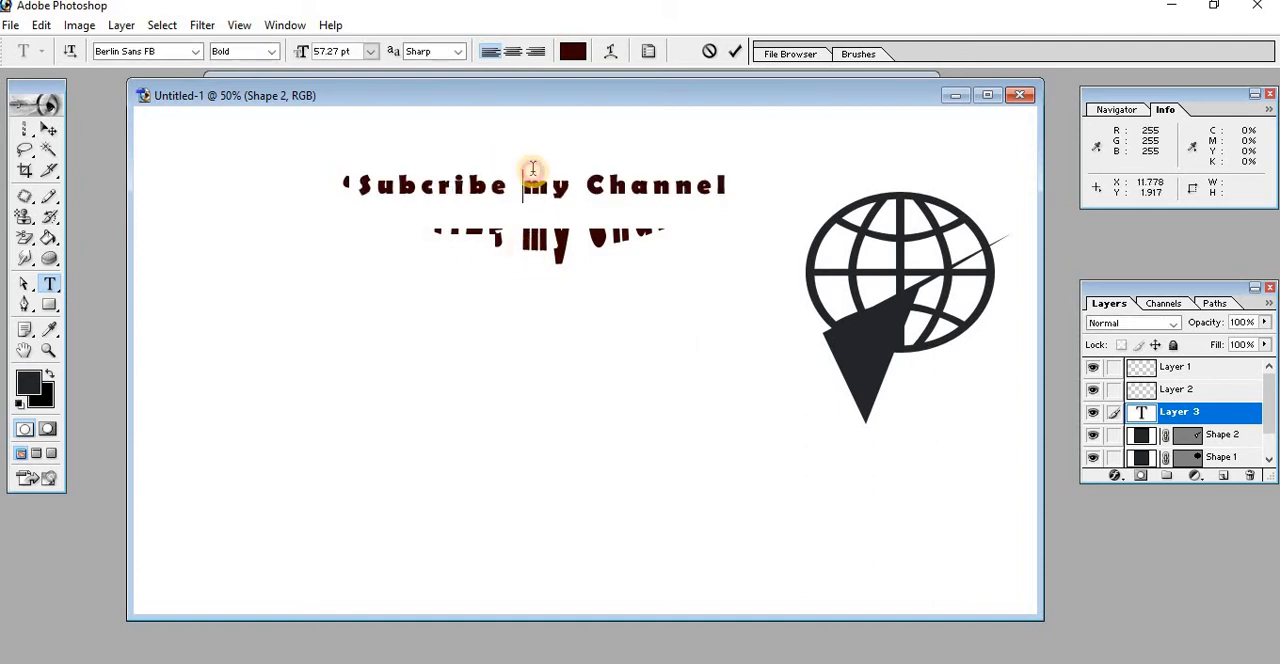
{"action": "left_click_drag", "start_coordinate": [738, 178], "coordinate": [350, 160]}
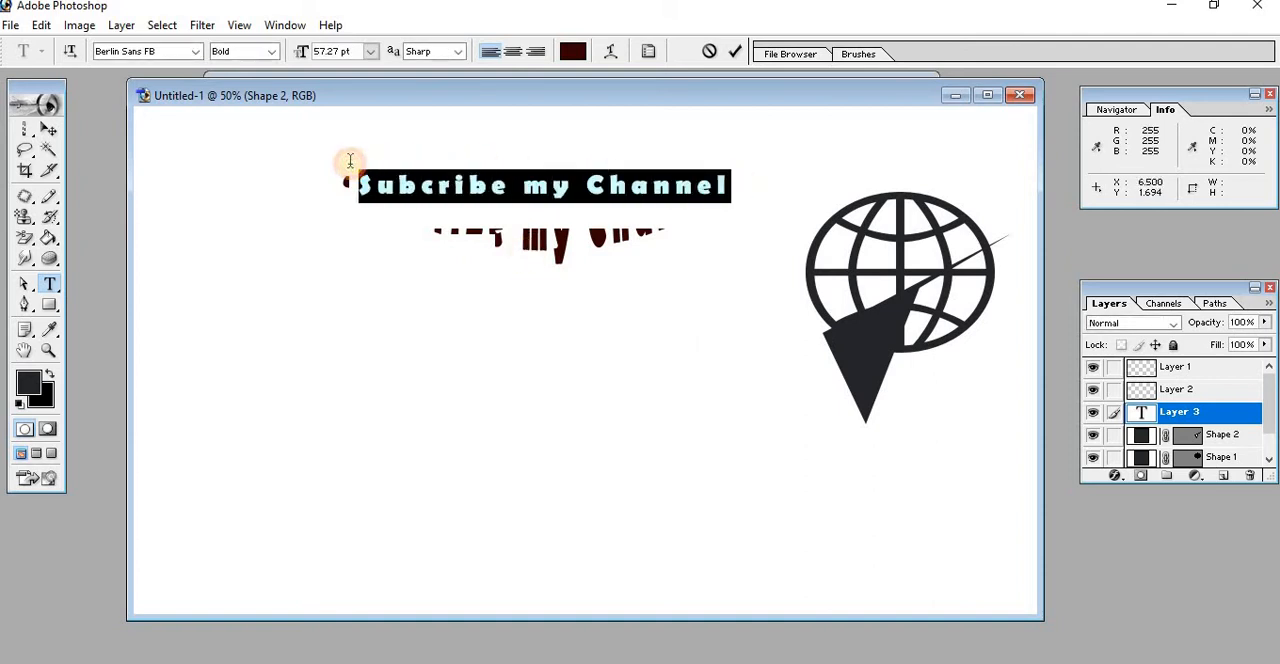
{"action": "left_click", "coordinate": [372, 58]}
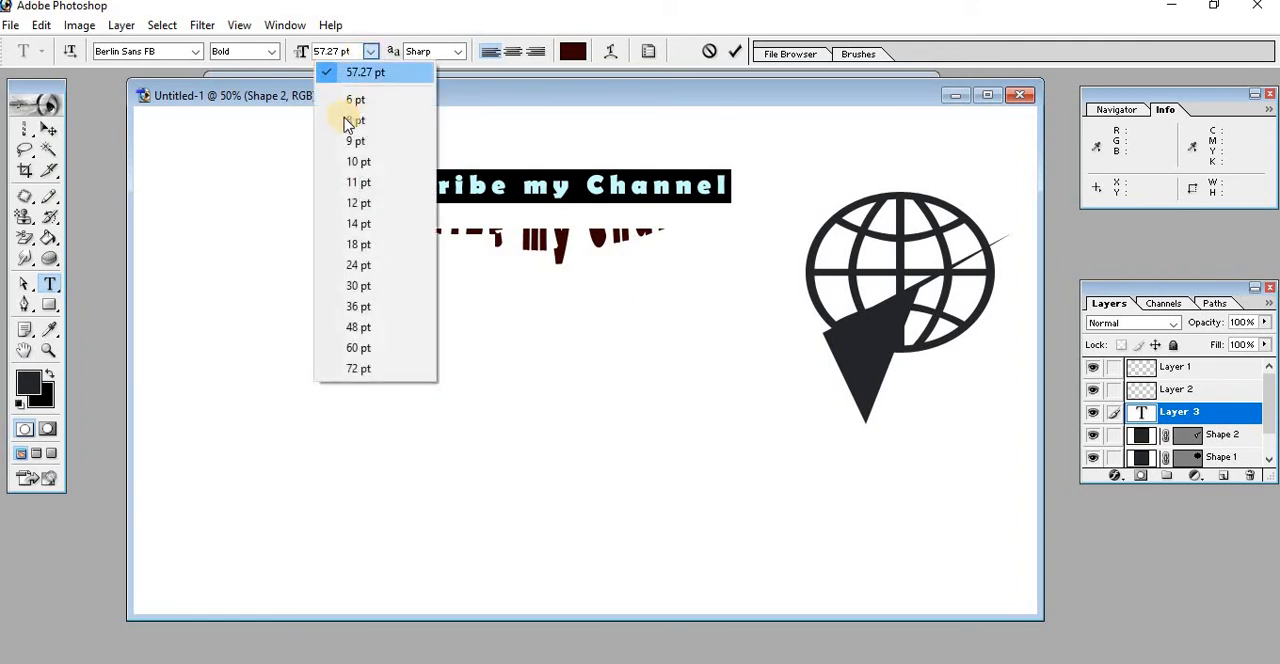
{"action": "left_click", "coordinate": [646, 421]}
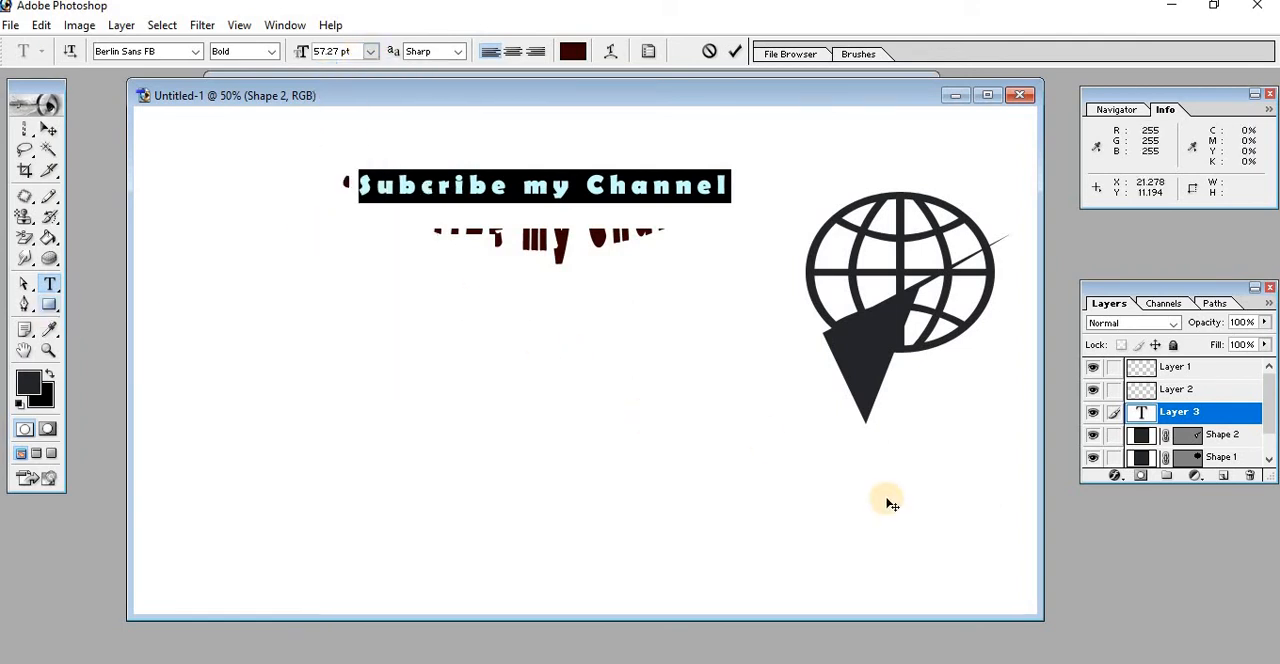
{"action": "left_click", "coordinate": [1216, 477]}
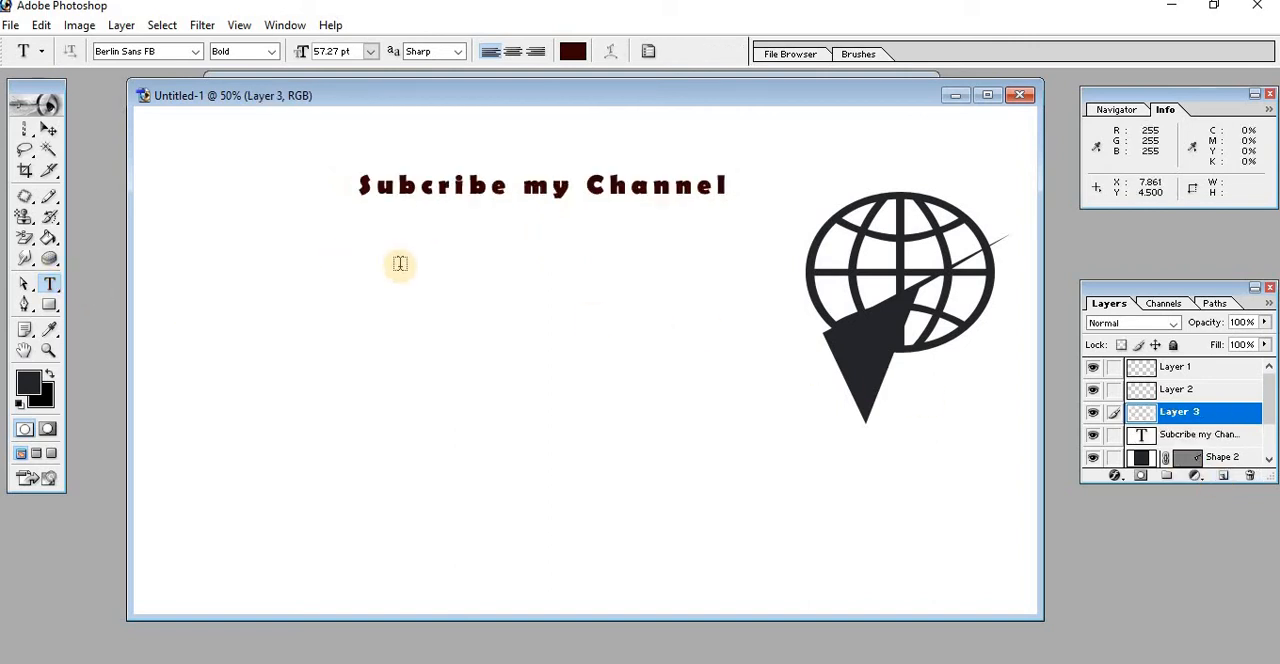
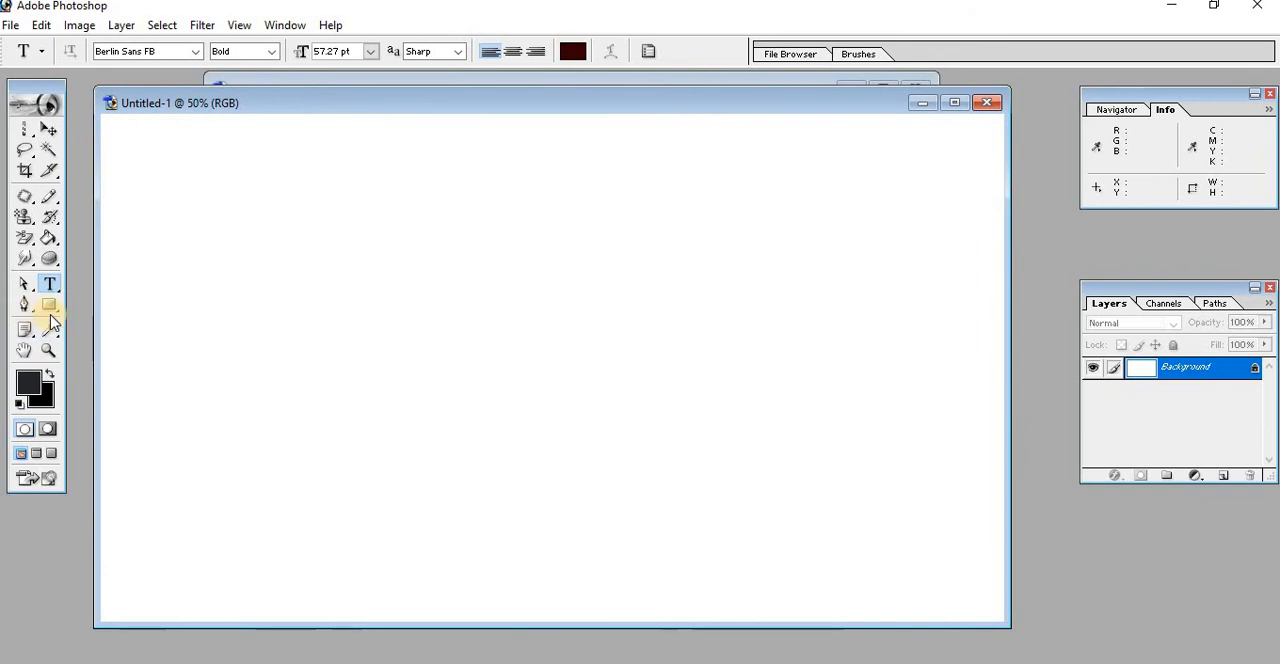
Start a Pen tool shape layer with a first anchor on the blank canvas, and show the grid over the document
{"action": "left_click", "coordinate": [30, 310]}
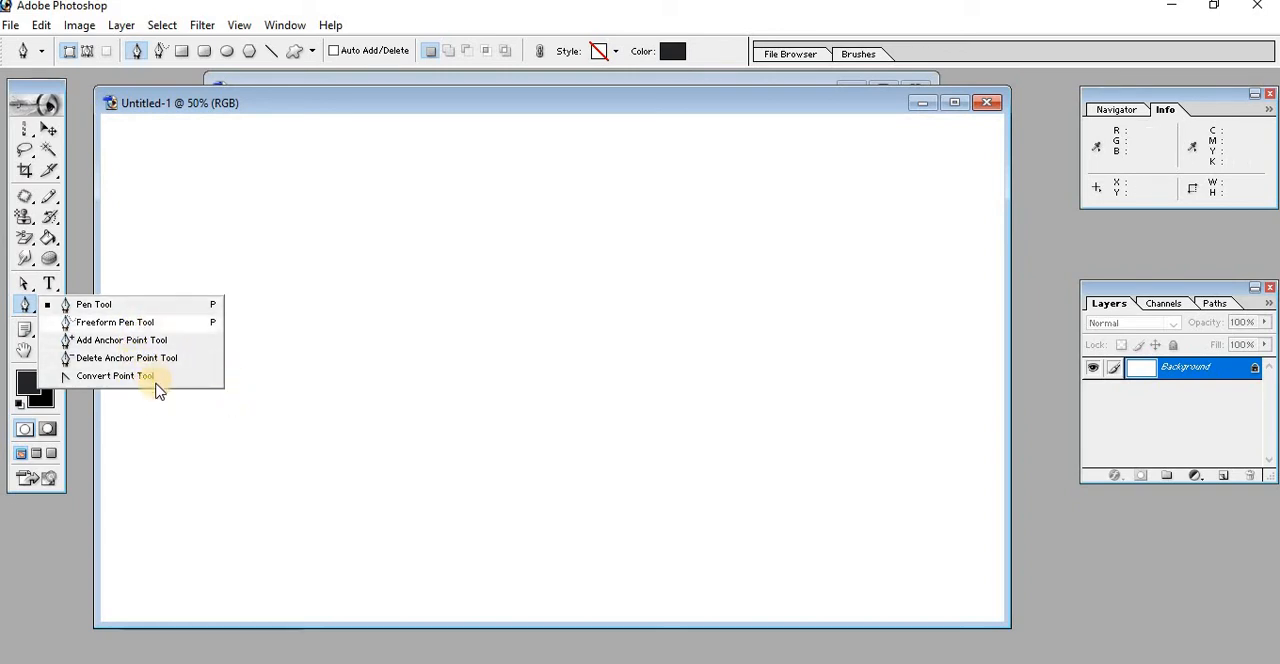
{"action": "left_click", "coordinate": [252, 411]}
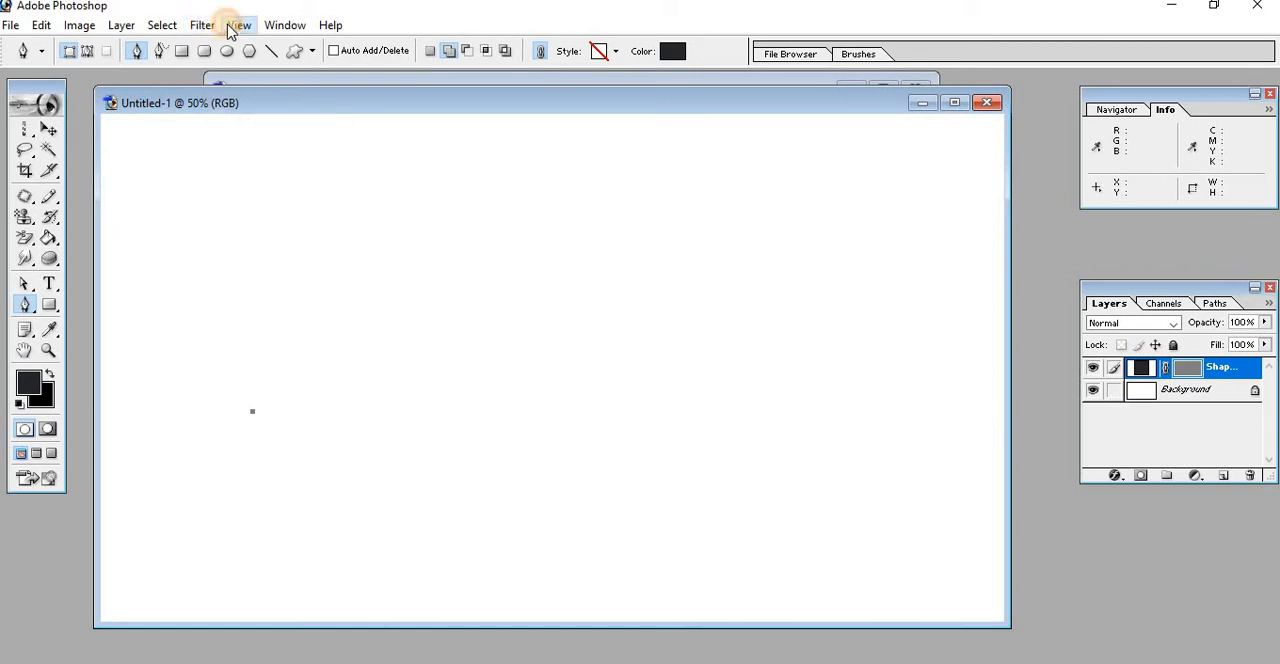
{"action": "left_click", "coordinate": [236, 25]}
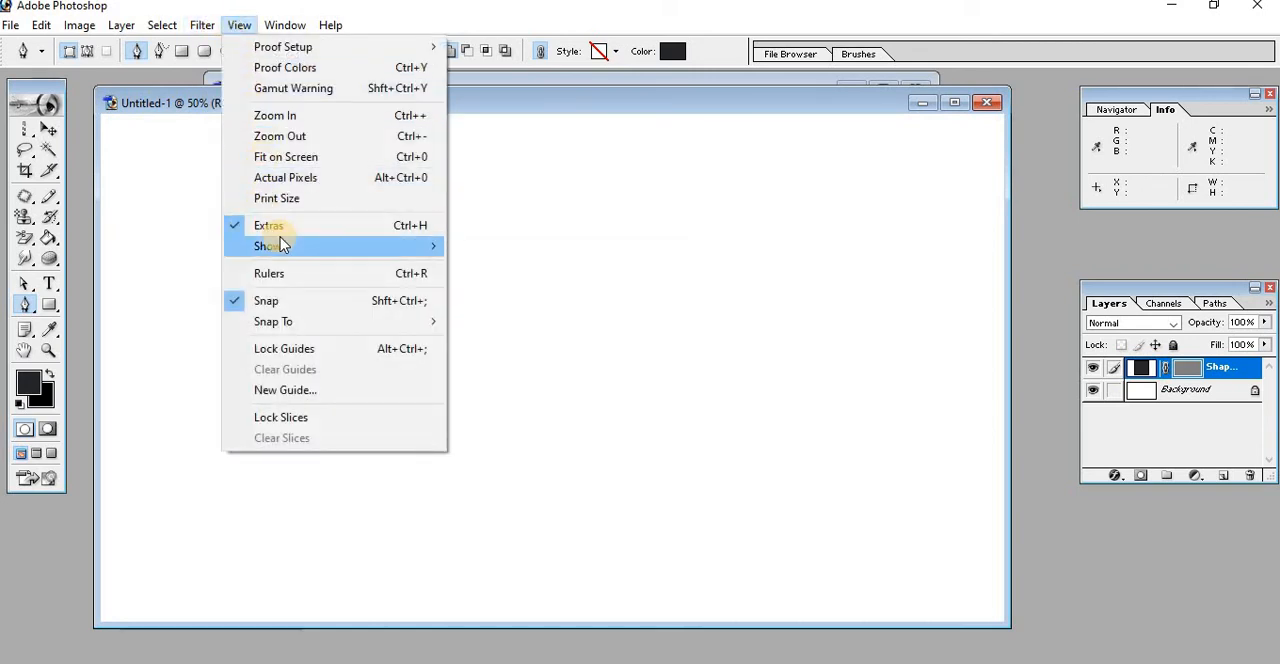
{"action": "mouse_move", "coordinate": [320, 246]}
{"action": "left_click", "coordinate": [501, 289]}
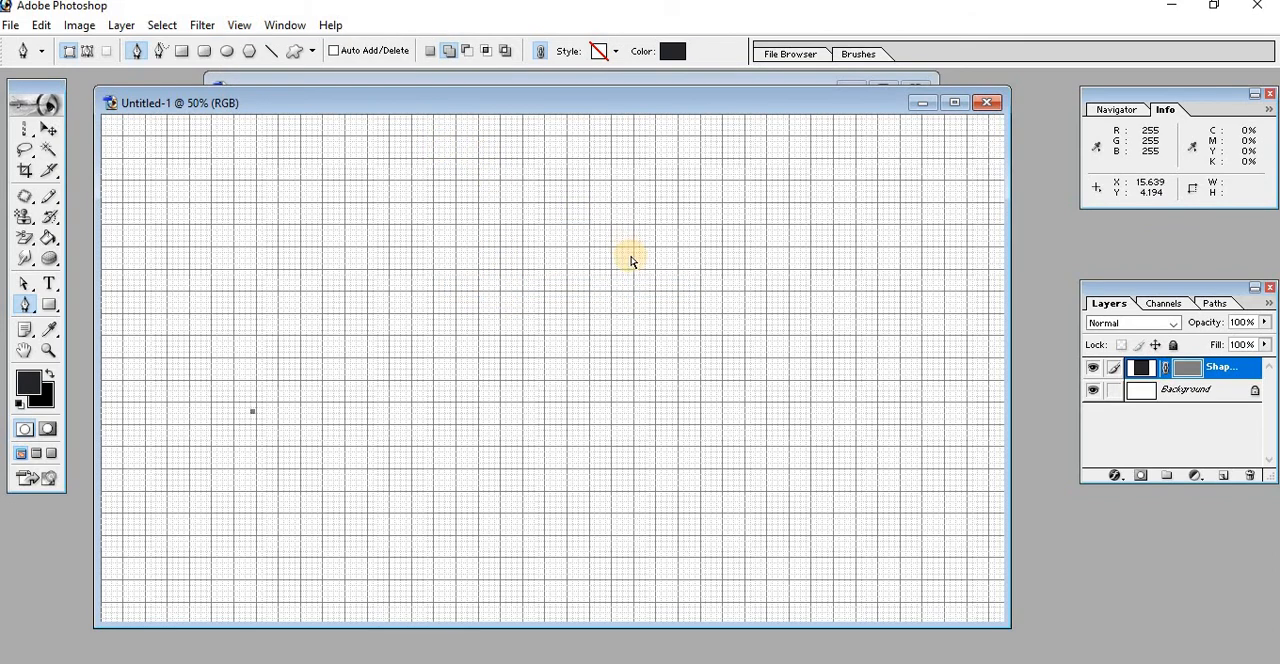
Add a second anchor at a grid intersection right of the first and close the path with a curve, making a long dark wedge shape
{"action": "left_click", "coordinate": [632, 257], "text": "ctrl"}
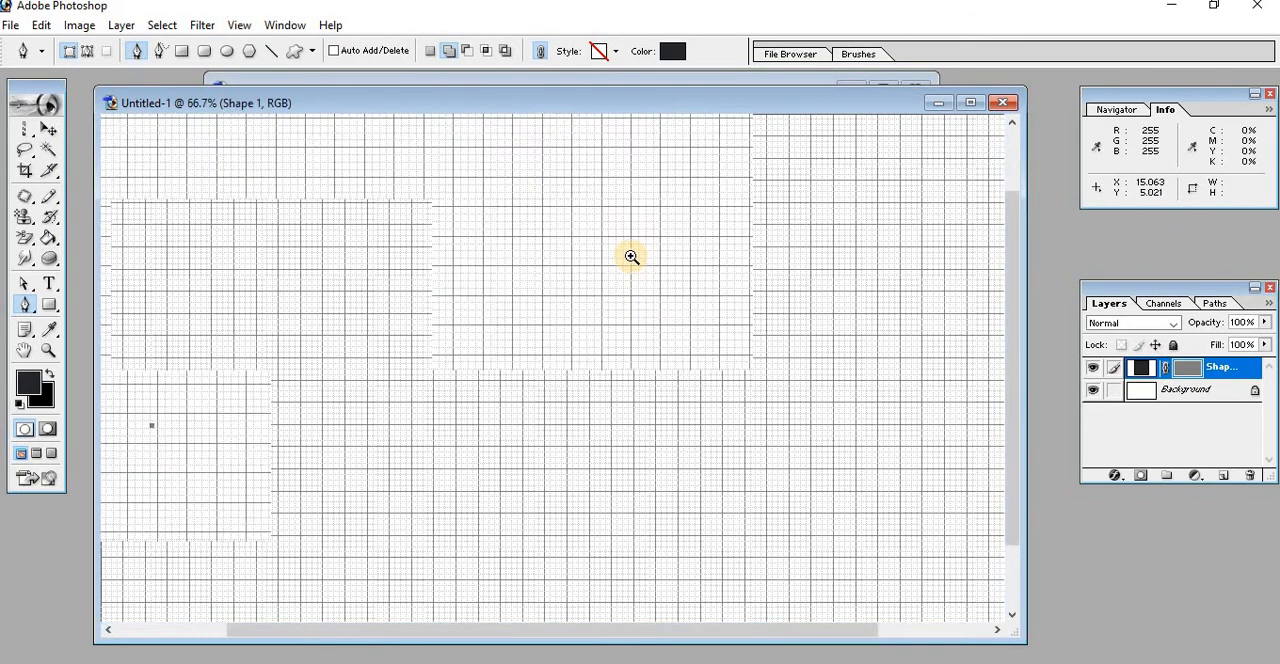
{"action": "left_click", "coordinate": [632, 257], "text": "ctrl"}
{"action": "left_click", "coordinate": [632, 257], "text": "ctrl"}
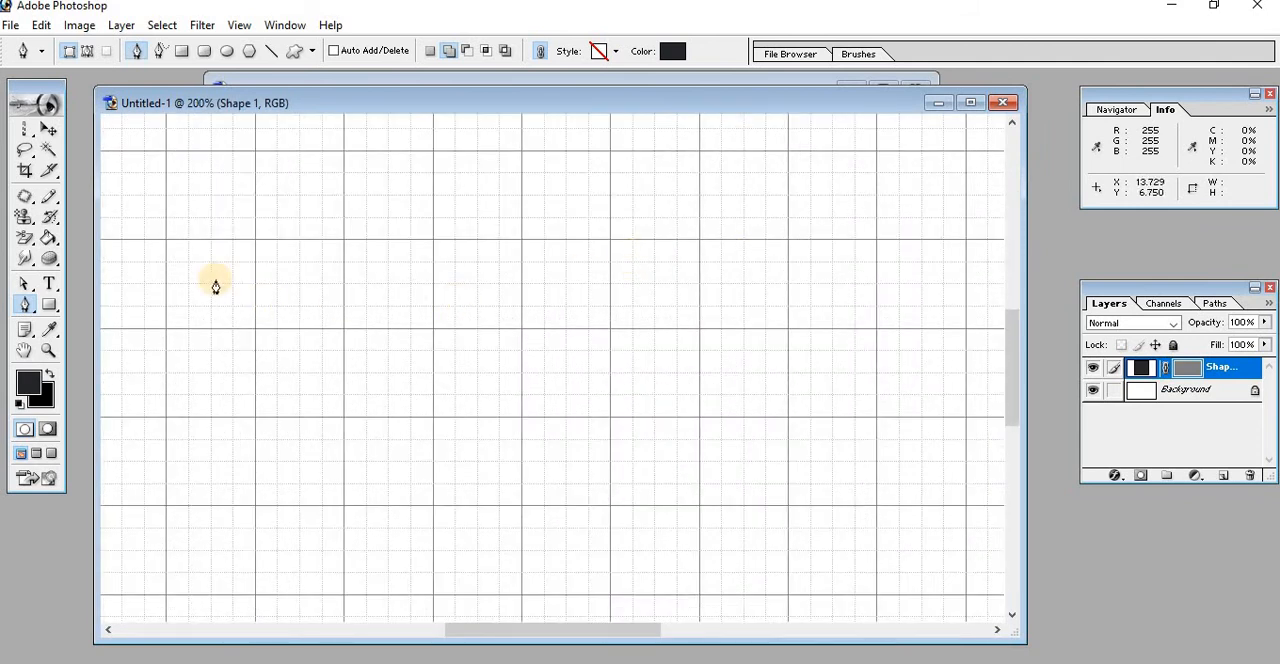
{"action": "left_click", "coordinate": [30, 310]}
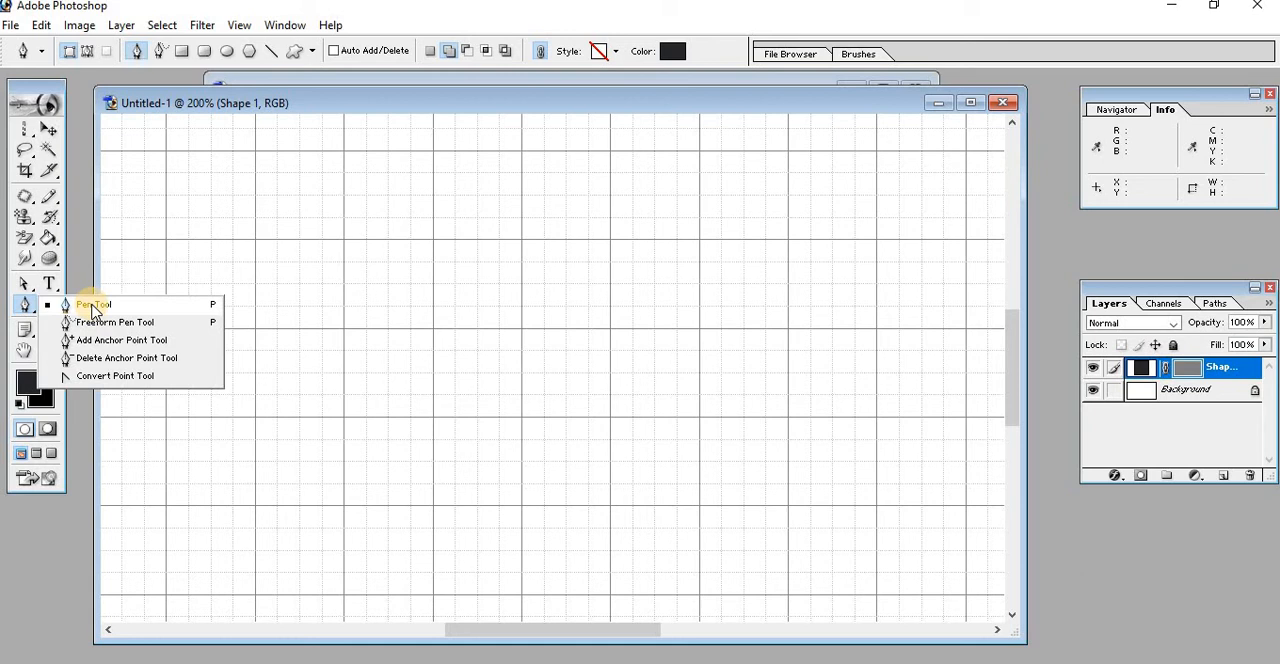
{"action": "left_click", "coordinate": [93, 305]}
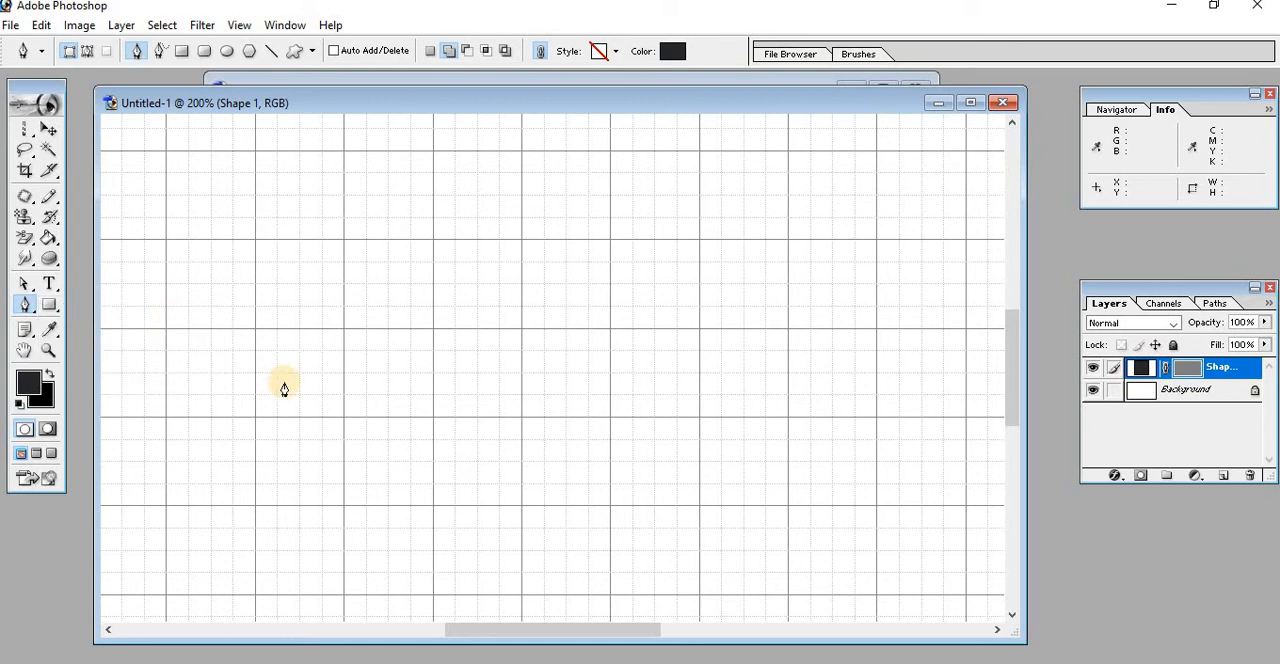
{"action": "left_click", "coordinate": [343, 419]}
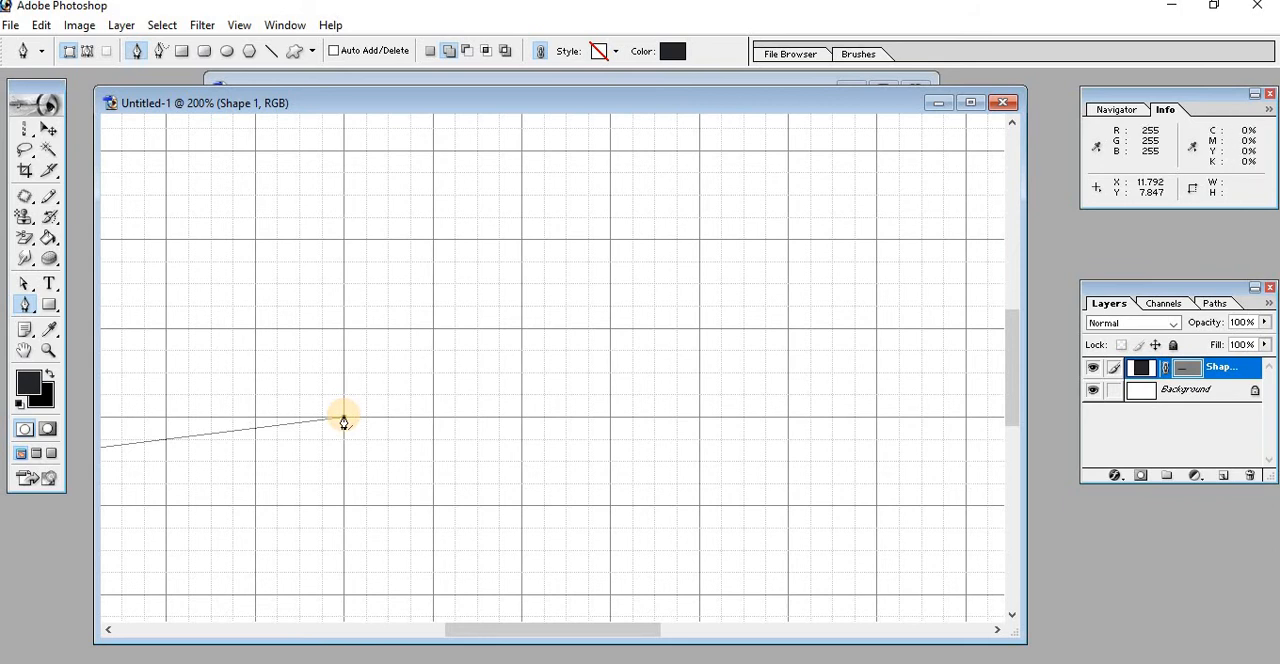
{"action": "key", "text": "ctrl+z"}
{"action": "left_click", "coordinate": [520, 419]}
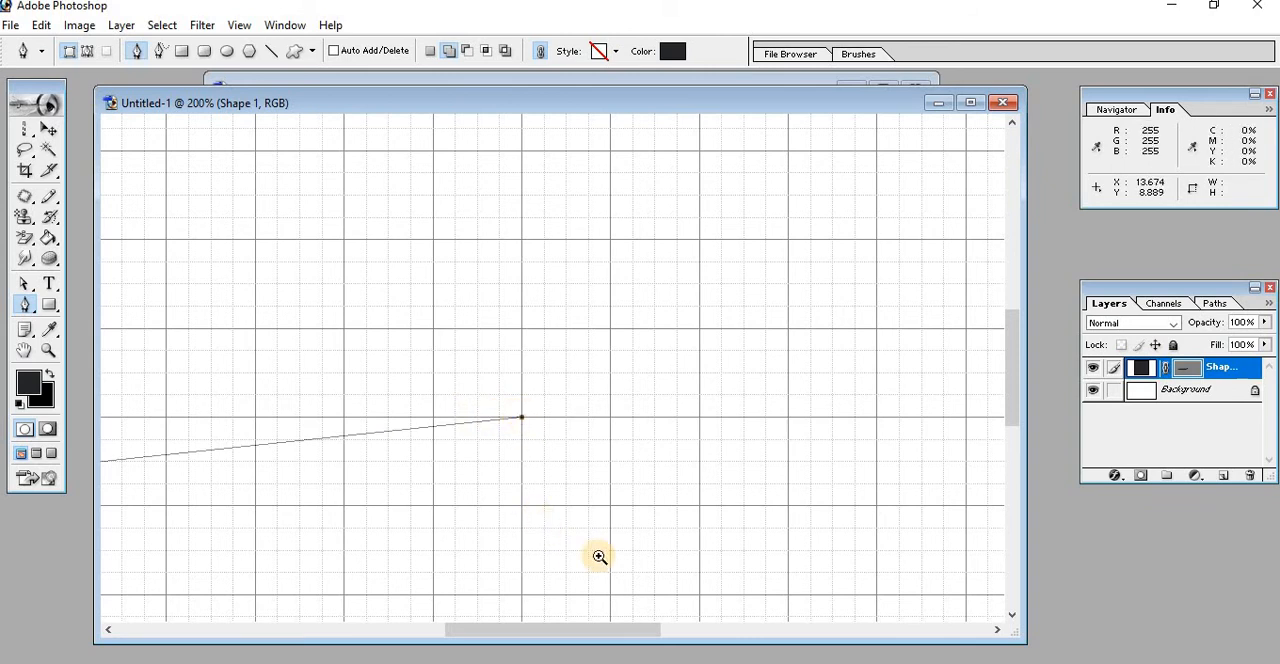
{"action": "key", "text": "ctrl+minus"}
{"action": "key", "text": "ctrl+minus"}
{"action": "key", "text": "ctrl+minus"}
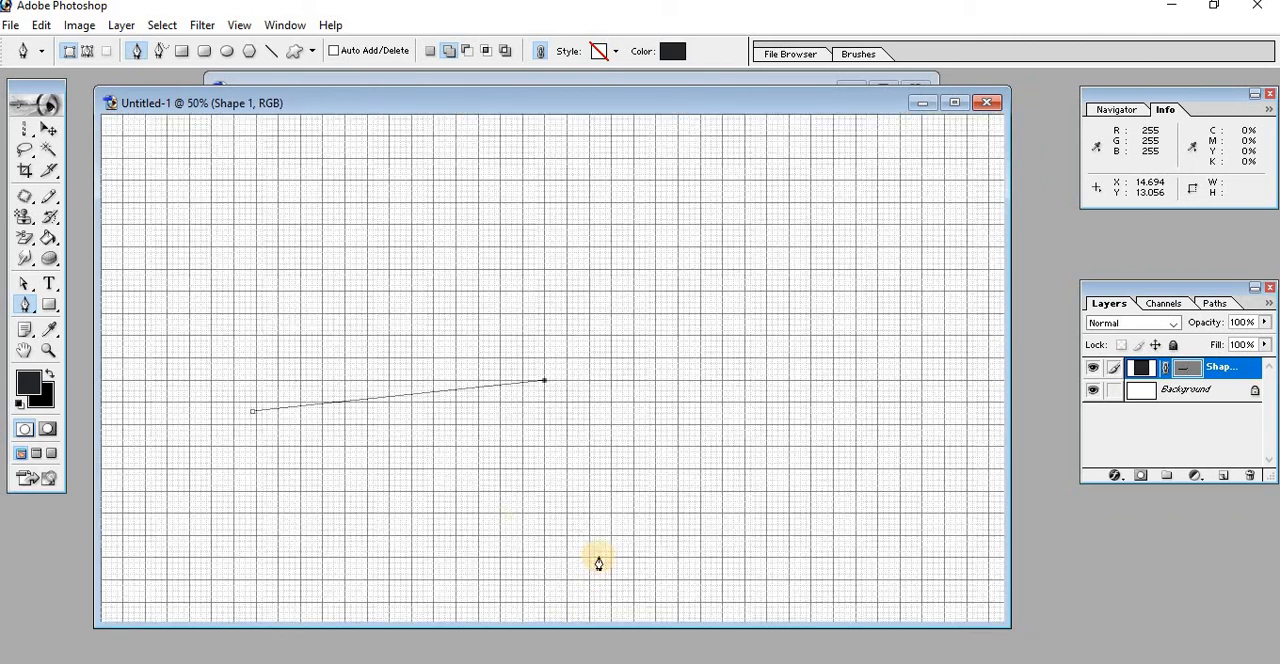
{"action": "left_click_drag", "start_coordinate": [253, 414], "coordinate": [384, 227]}
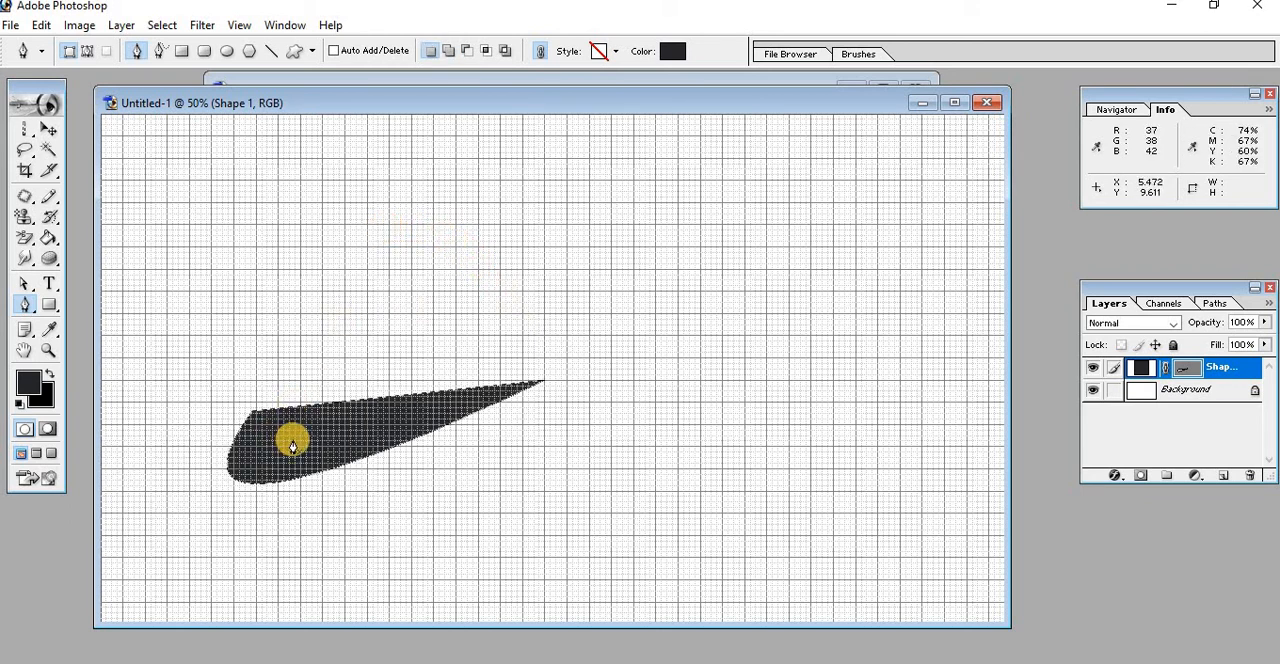
Draw a small closed Pen shape above the wedge with a straight vertical left side, a rounded top and a curved bulge at lower right
{"action": "left_click", "coordinate": [367, 264]}
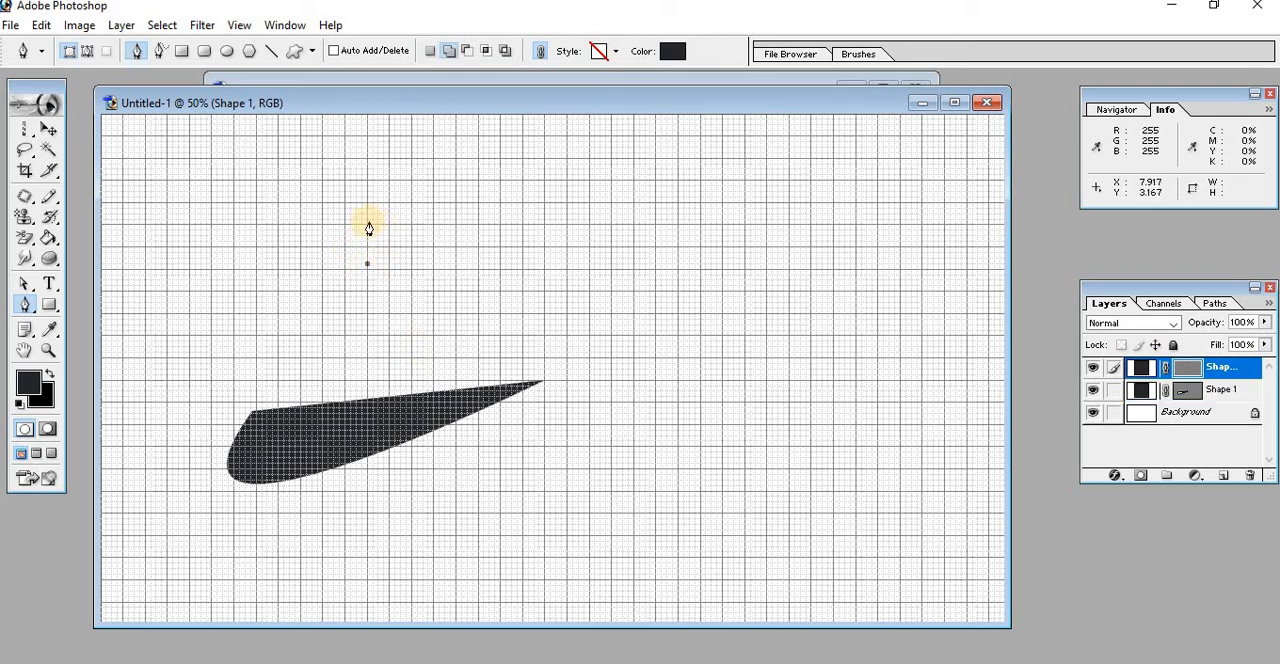
{"action": "left_click", "coordinate": [367, 219]}
{"action": "left_click_drag", "start_coordinate": [389, 196], "coordinate": [417, 193]}
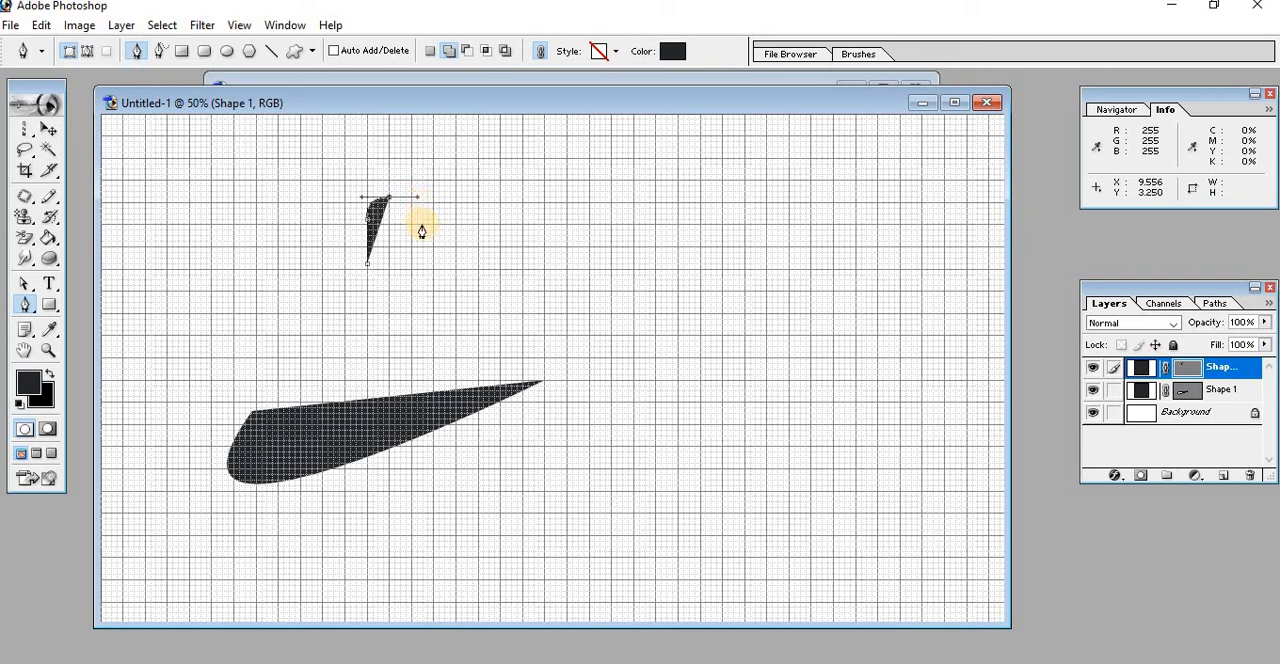
{"action": "left_click_drag", "start_coordinate": [419, 229], "coordinate": [421, 260]}
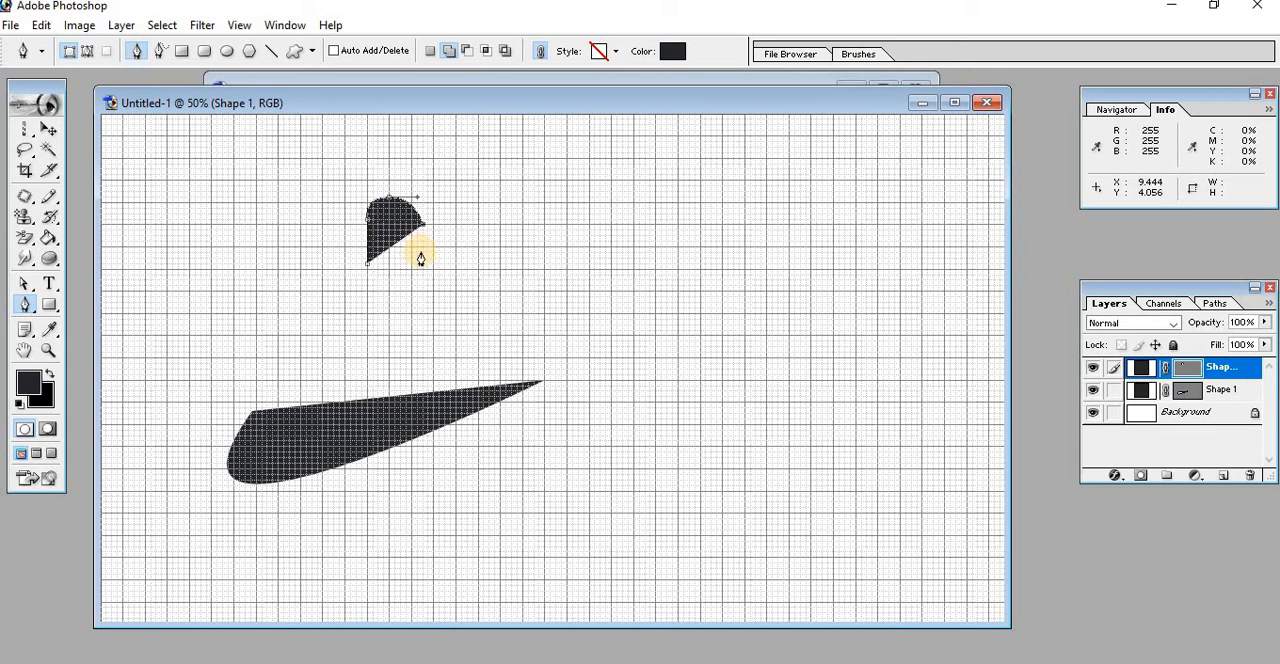
{"action": "left_click_drag", "start_coordinate": [421, 253], "coordinate": [378, 264]}
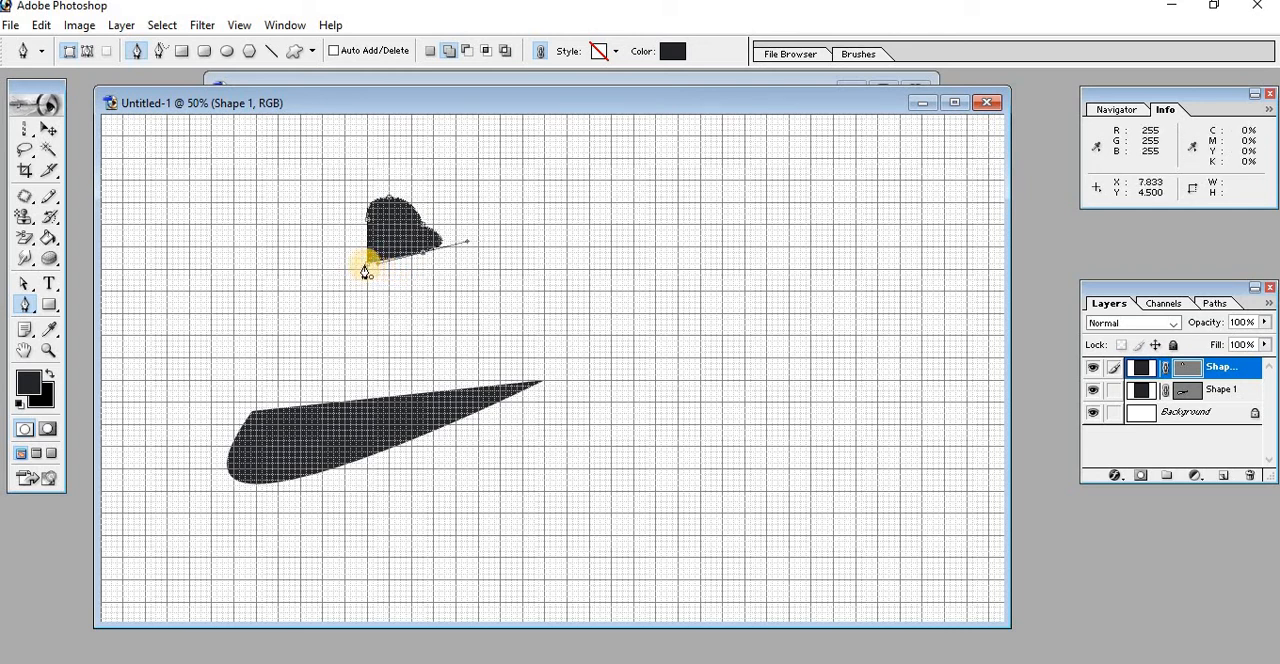
{"action": "left_click", "coordinate": [365, 270]}
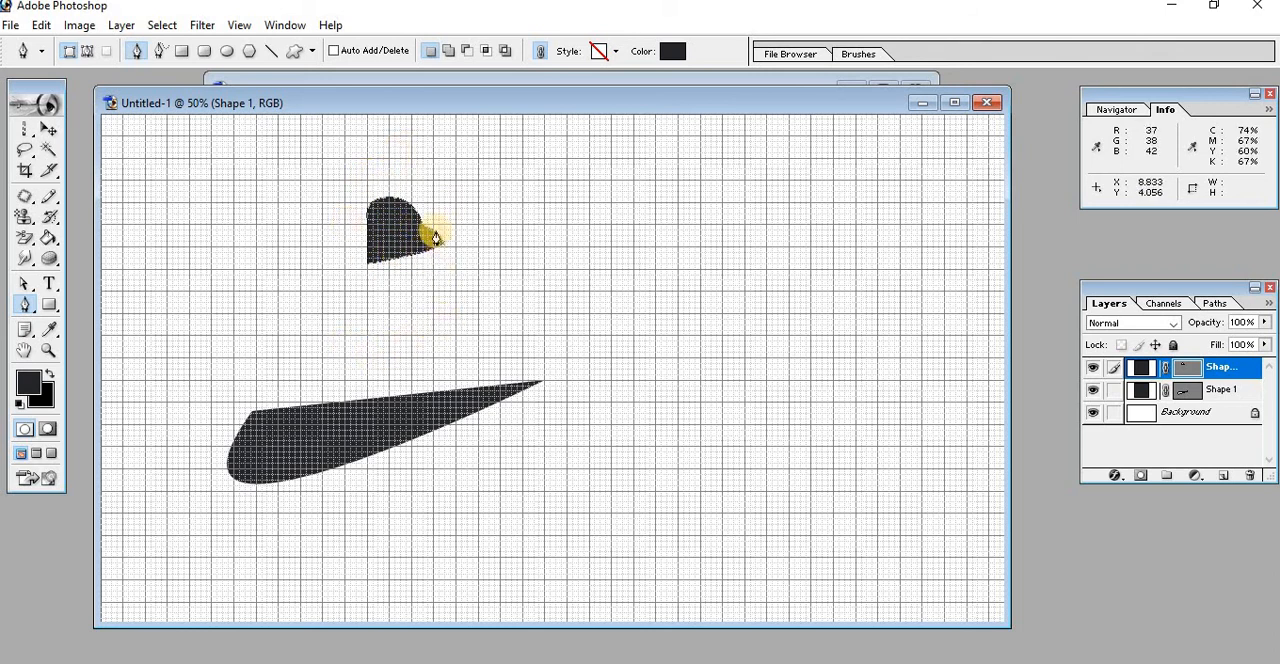
Draw a Pen shape filling one major grid square beyond the wedge's tip, with its upper-left and lower-right corners rounded and the others sharp
{"action": "left_click", "coordinate": [620, 306]}
{"action": "left_click", "coordinate": [620, 306]}
{"action": "left_click", "coordinate": [620, 306]}
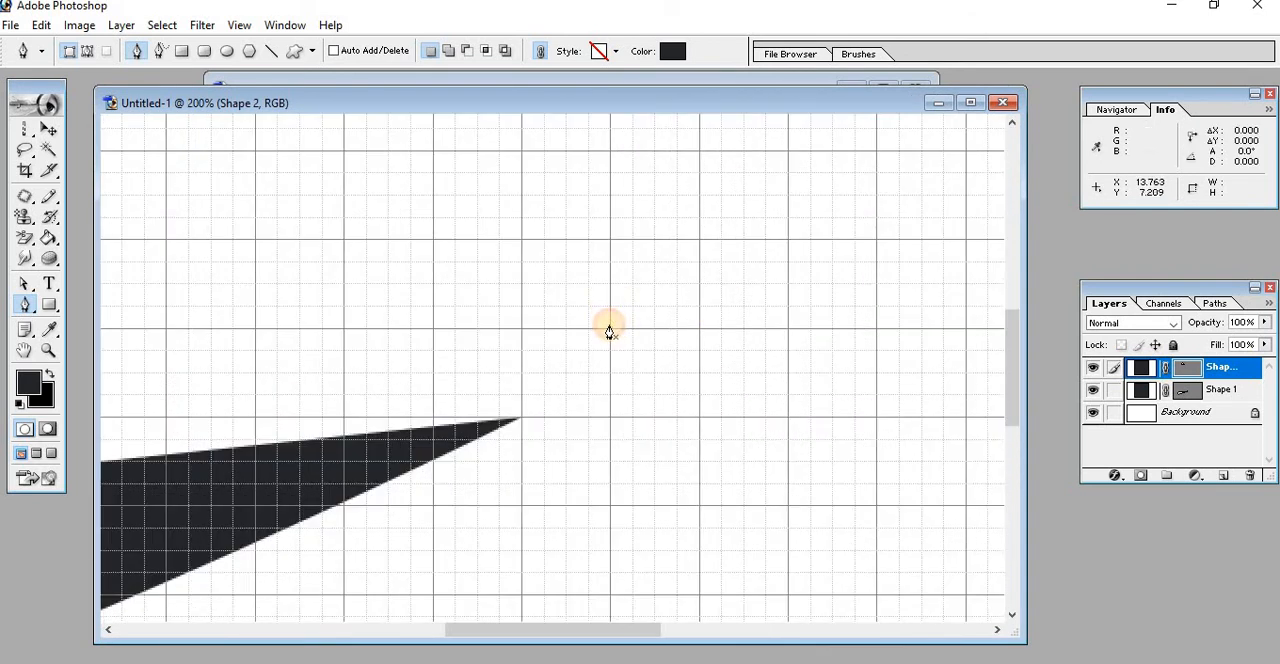
{"action": "left_click", "coordinate": [610, 328]}
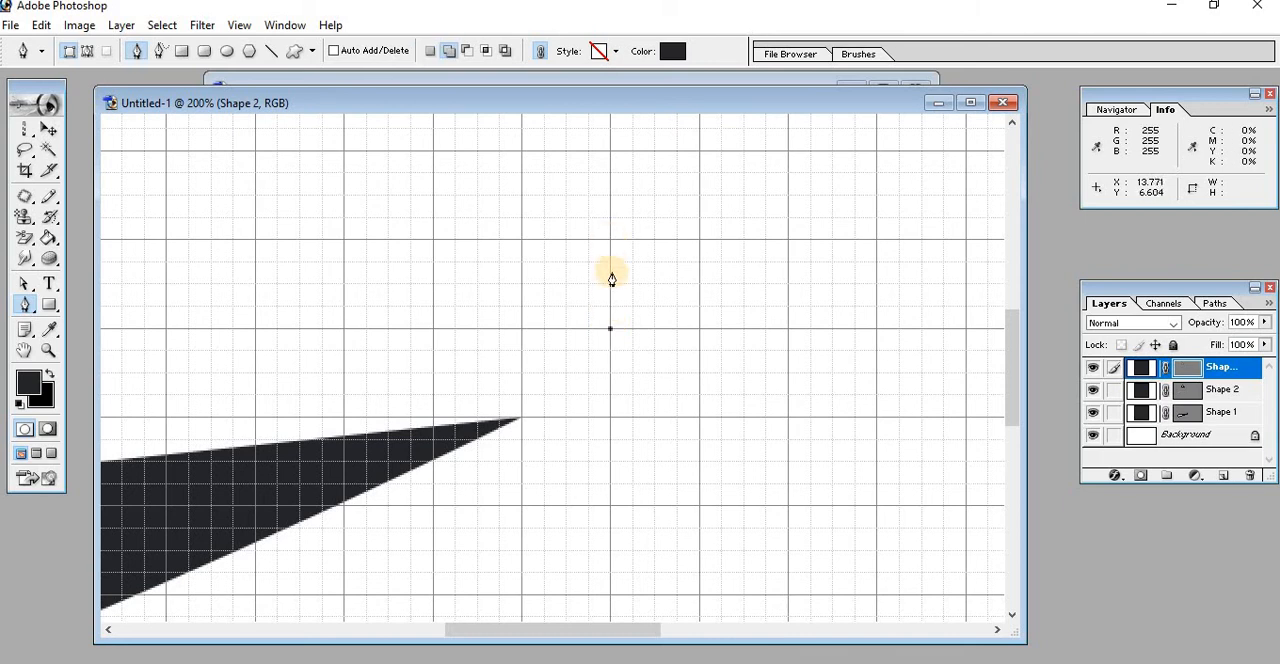
{"action": "left_click", "coordinate": [610, 283]}
{"action": "left_click_drag", "start_coordinate": [650, 241], "coordinate": [709, 250]}
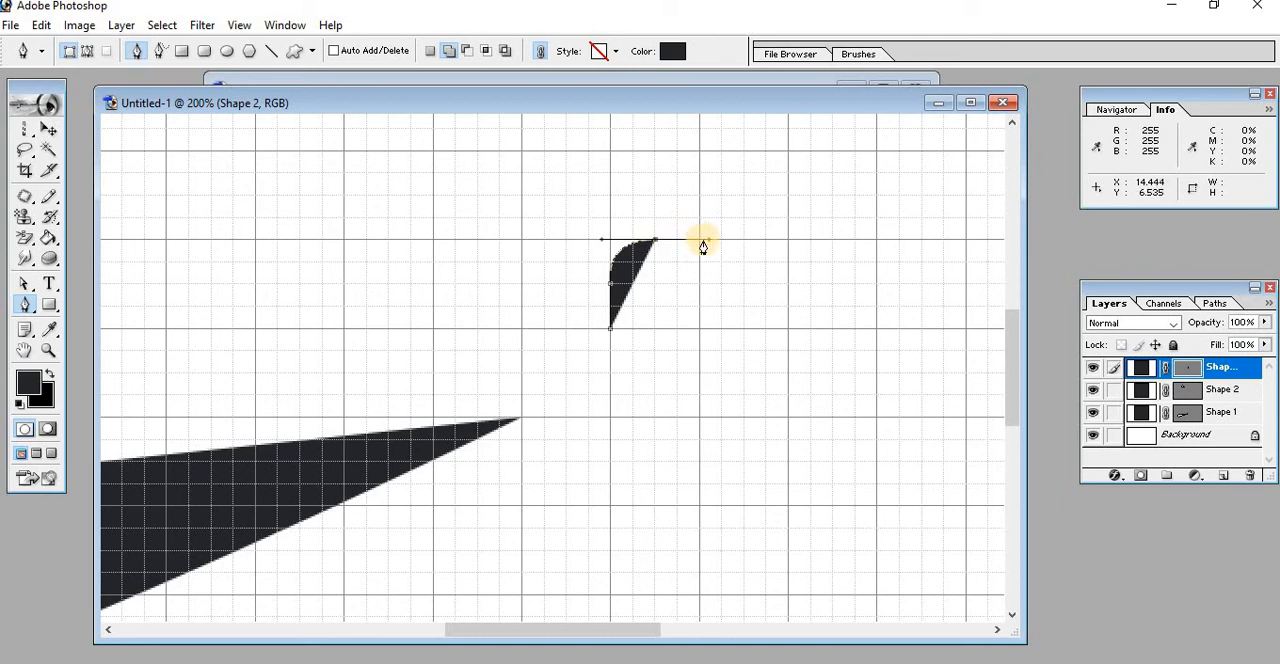
{"action": "left_click_drag", "start_coordinate": [699, 241], "coordinate": [708, 241]}
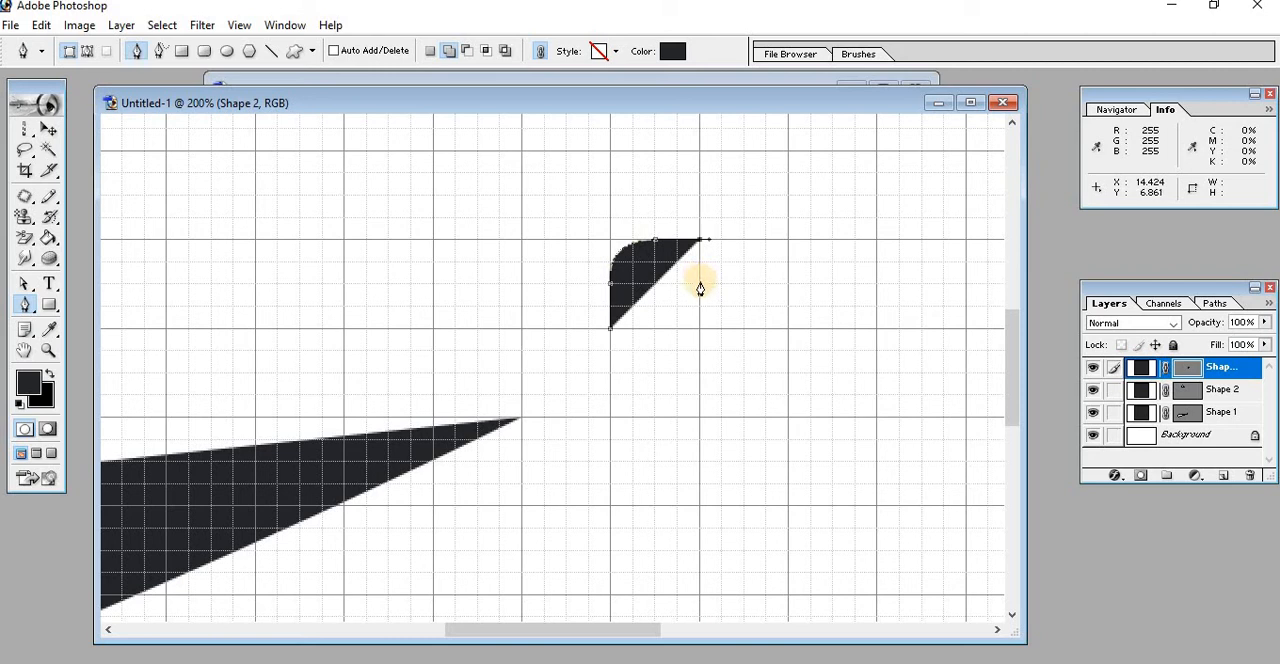
{"action": "left_click", "coordinate": [700, 284]}
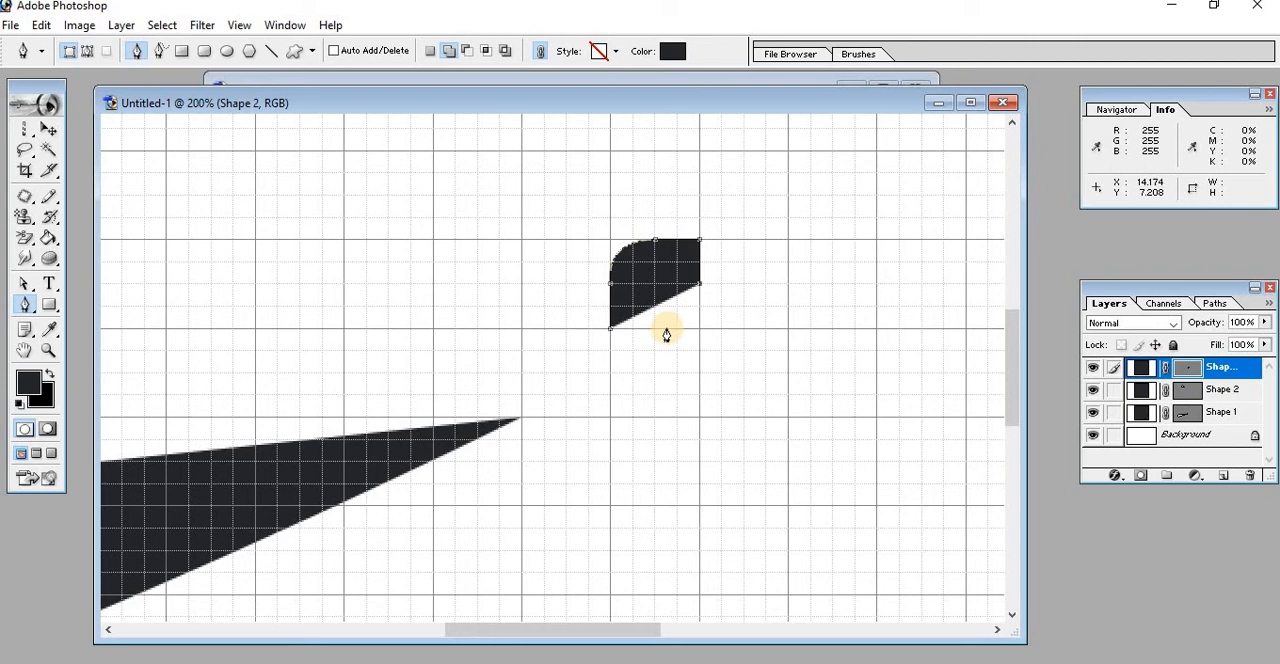
{"action": "left_click_drag", "start_coordinate": [667, 329], "coordinate": [620, 329]}
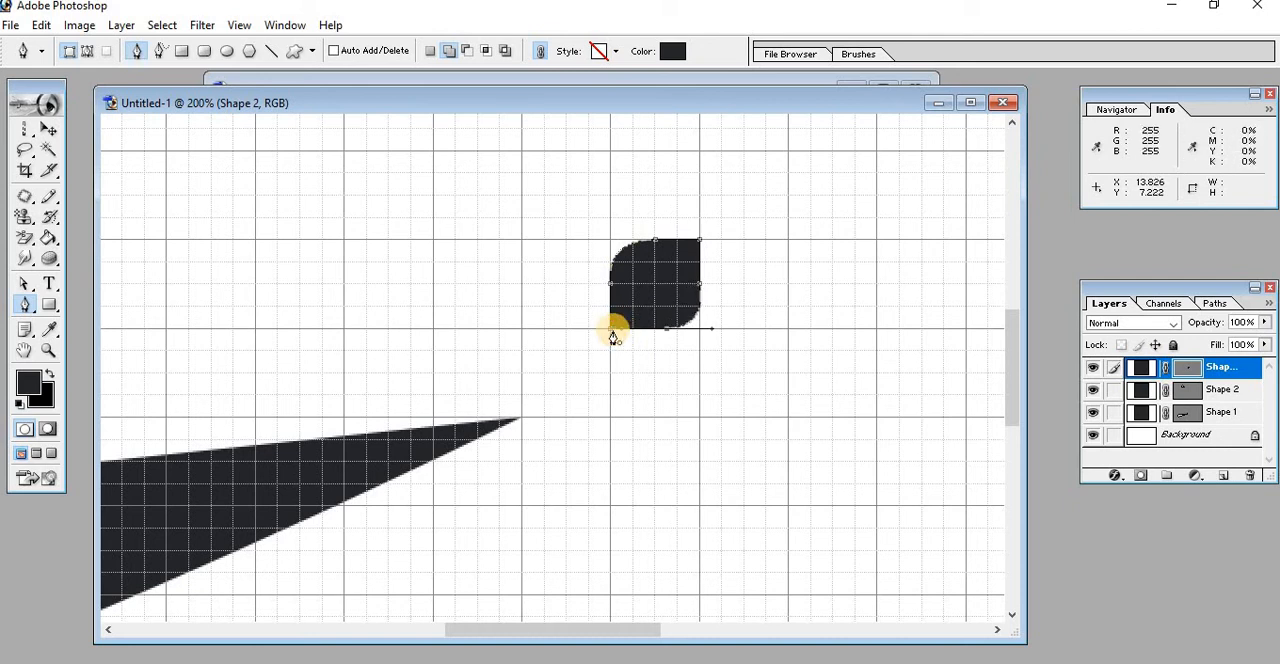
{"action": "left_click", "coordinate": [610, 334]}
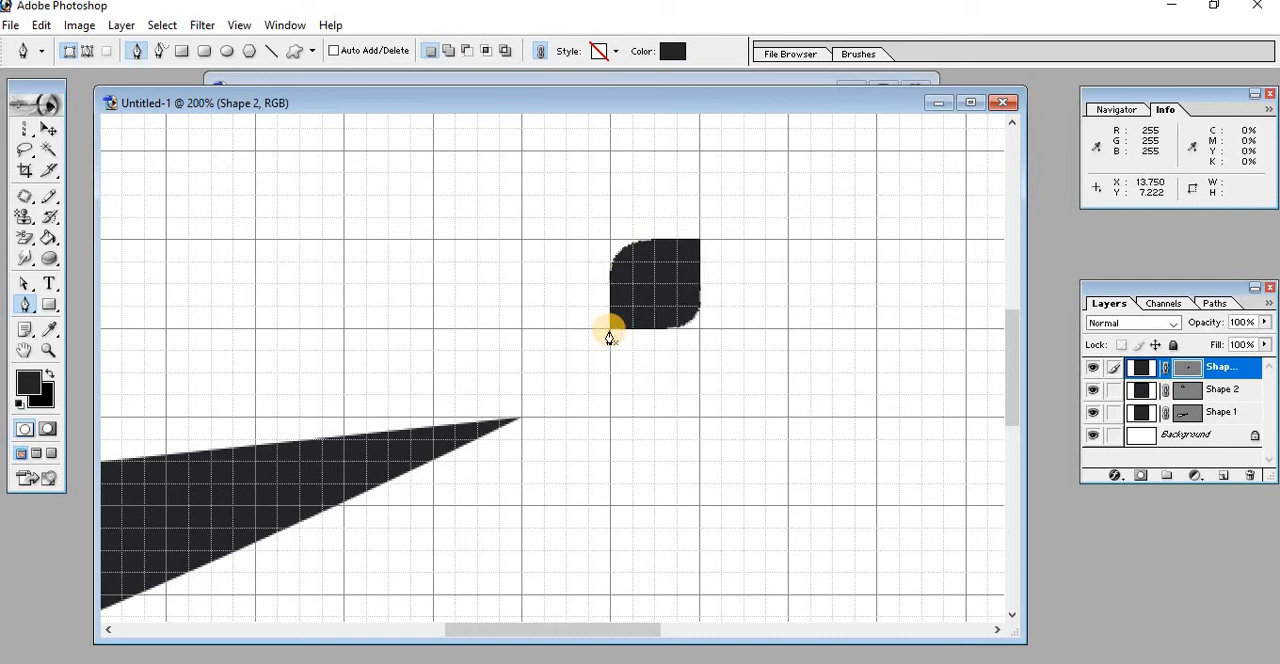
Hide the grid and view the three pen-drawn shapes together at 66.7% zoom
{"action": "left_click", "coordinate": [234, 28]}
{"action": "mouse_move", "coordinate": [255, 248]}
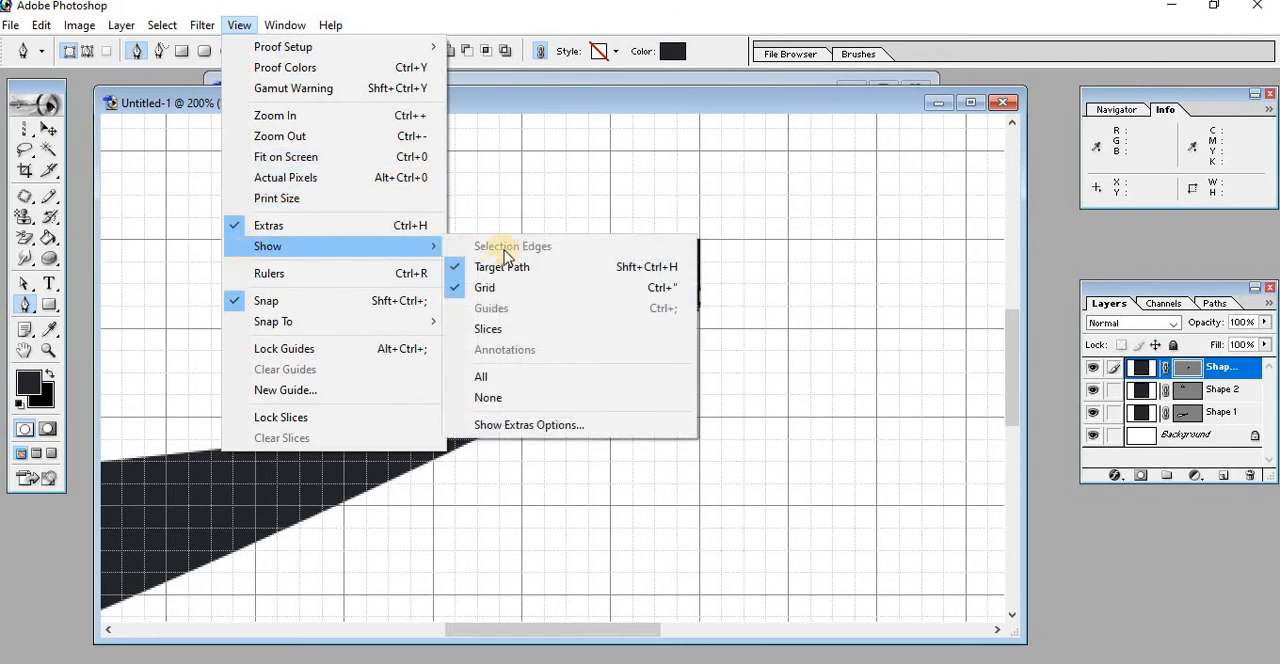
{"action": "left_click", "coordinate": [529, 288]}
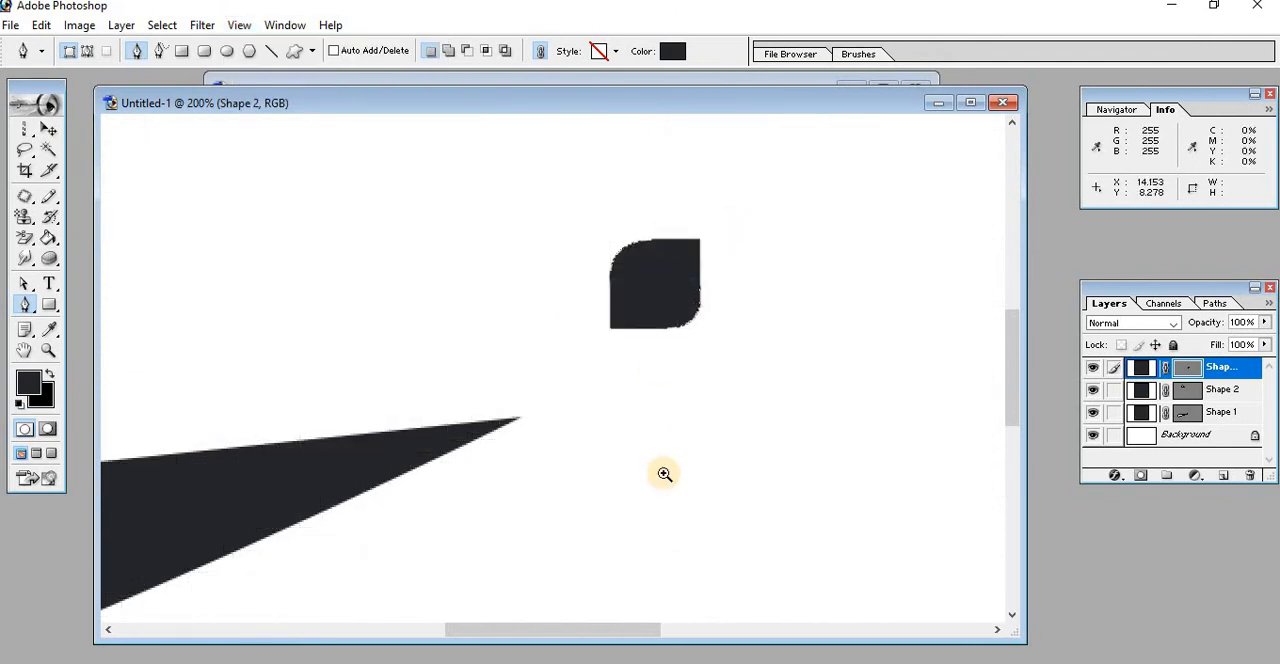
{"action": "key", "text": "ctrl+minus"}
{"action": "key", "text": "ctrl+minus"}
{"action": "key", "text": "ctrl+minus"}
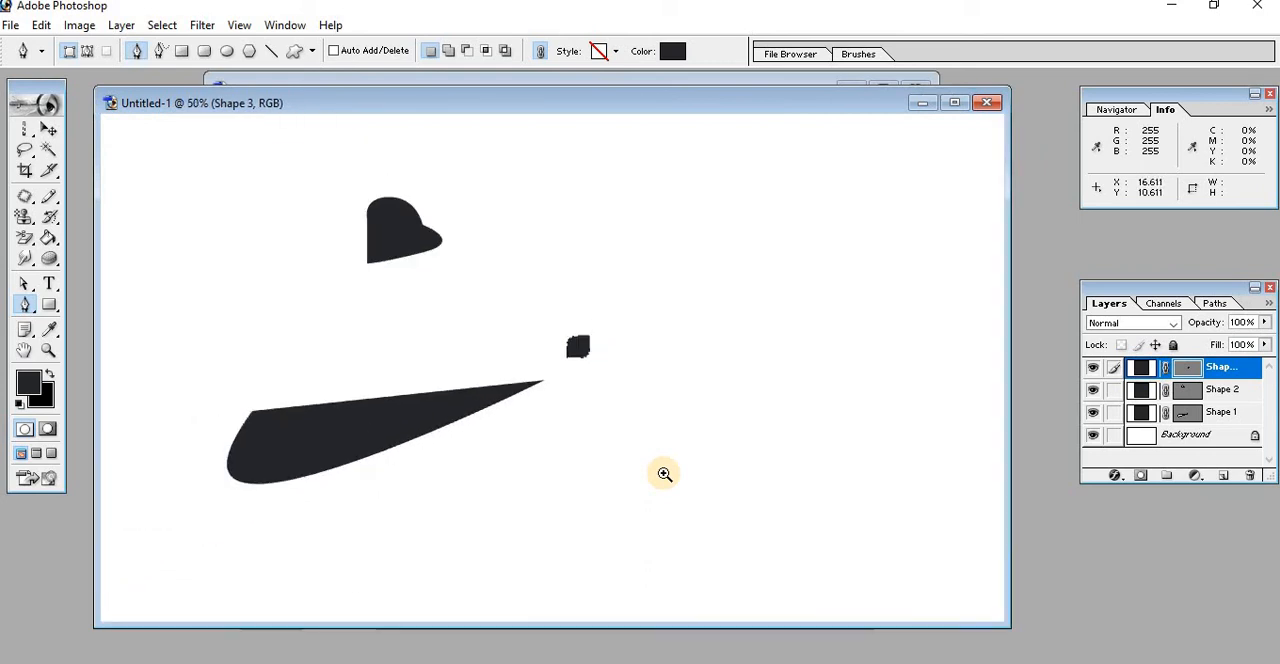
{"action": "key", "text": "ctrl+minus"}
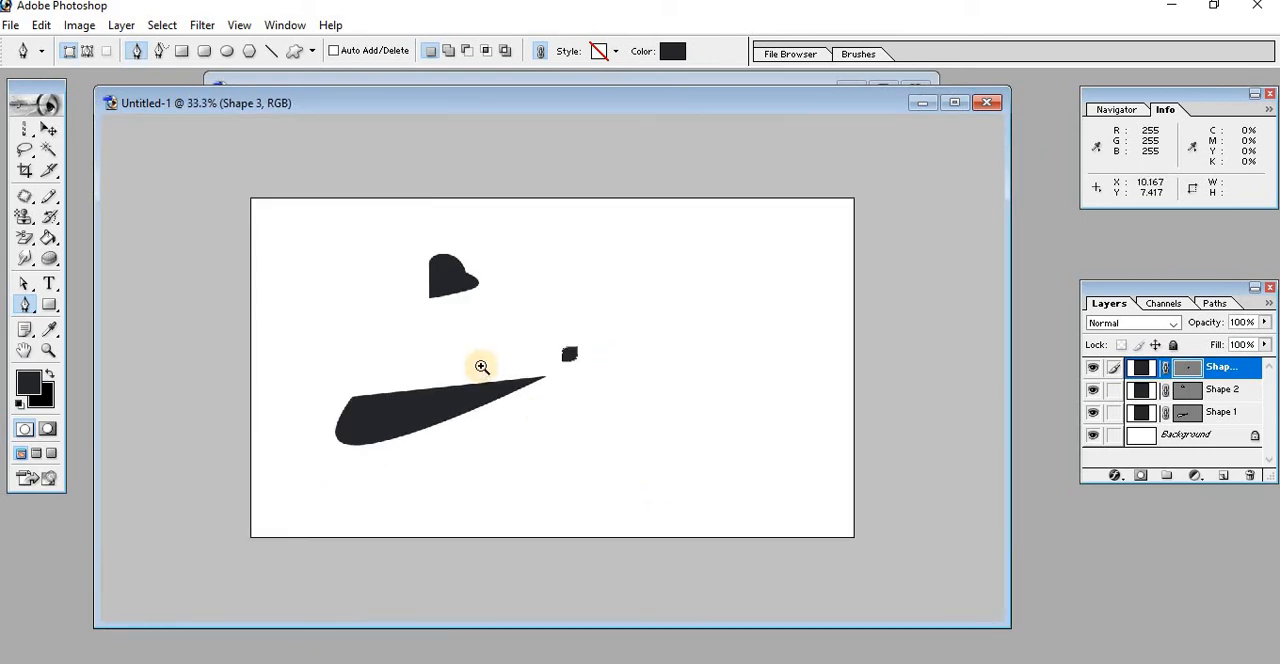
{"action": "left_click", "coordinate": [482, 367]}
{"action": "left_click", "coordinate": [482, 367]}
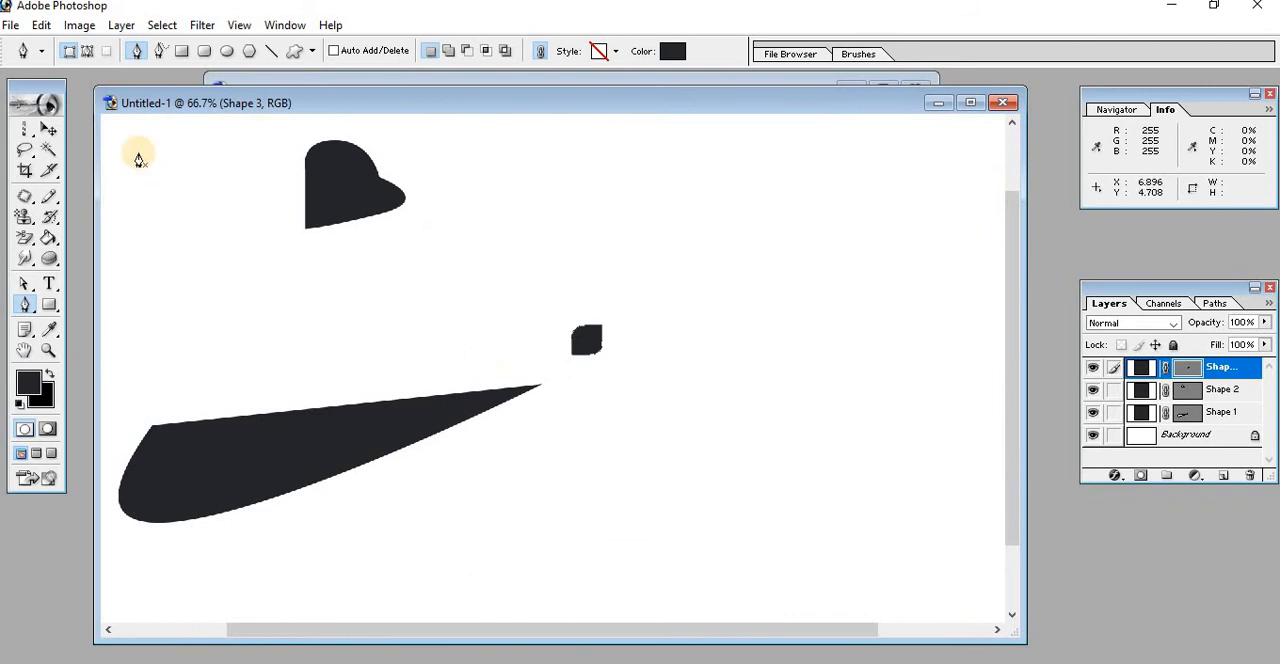
Switch the Pen tool to Paths mode and draw a closed, unfilled four-sided path between the rounded-top shape and the wedge
{"action": "left_click", "coordinate": [88, 54]}
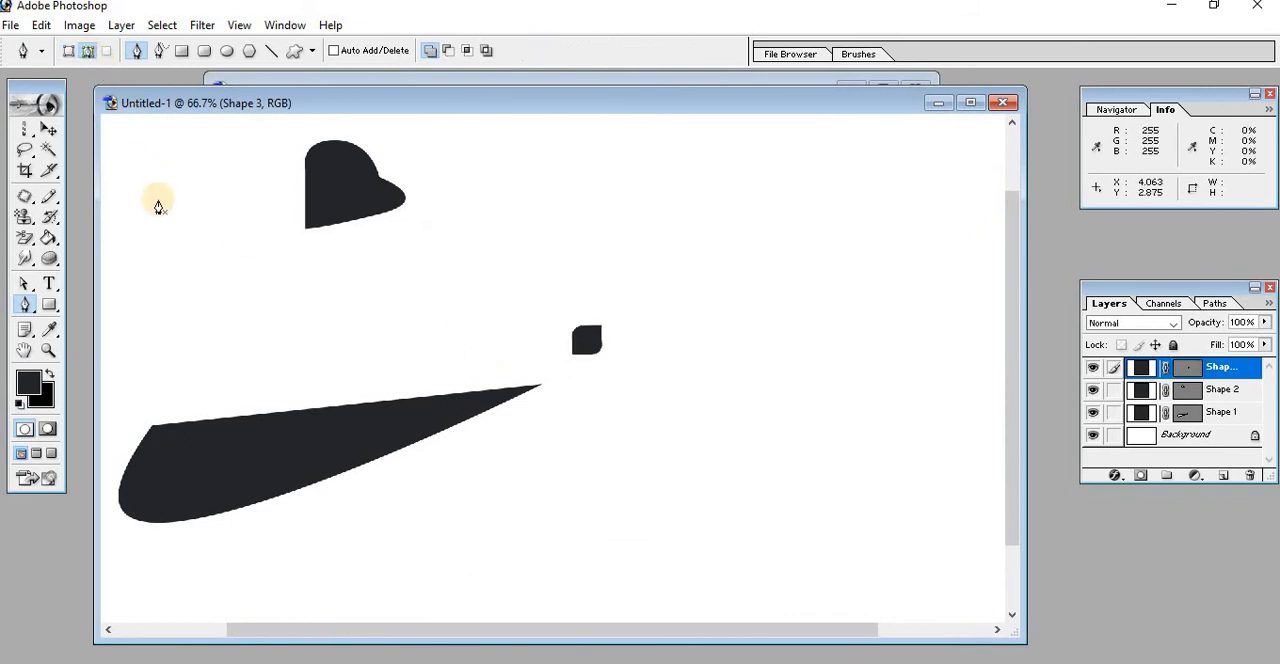
{"action": "left_click", "coordinate": [211, 324]}
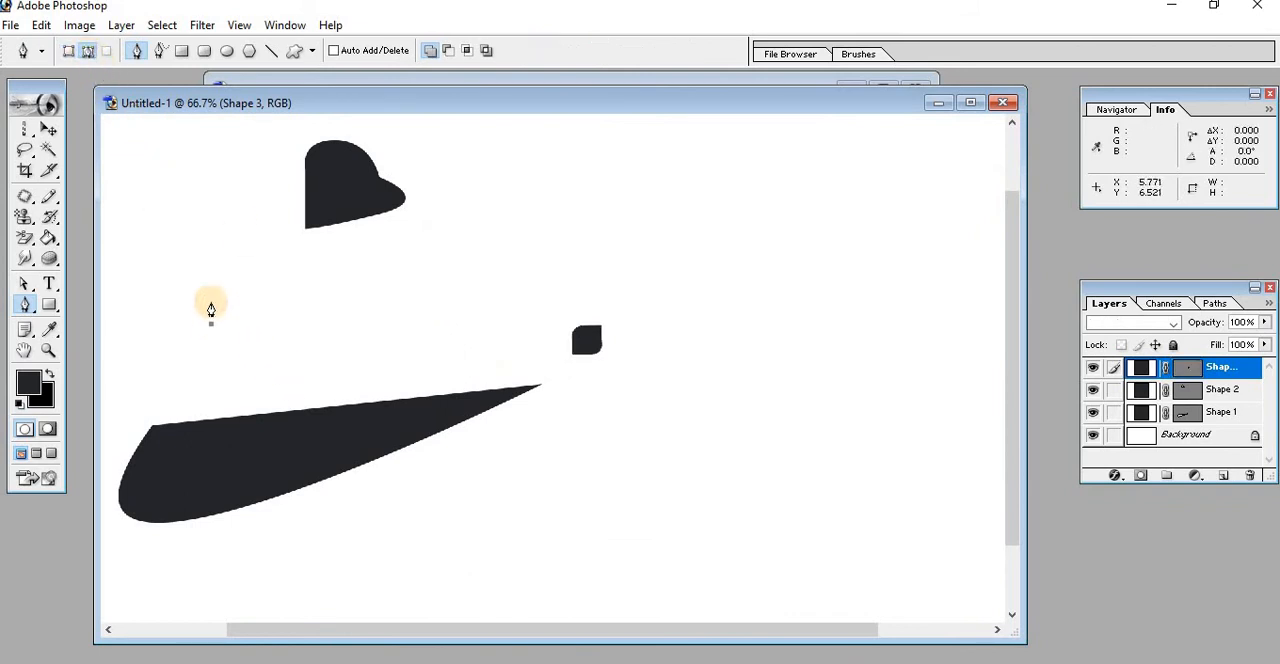
{"action": "left_click", "coordinate": [211, 270]}
{"action": "left_click", "coordinate": [286, 284]}
{"action": "left_click", "coordinate": [286, 340]}
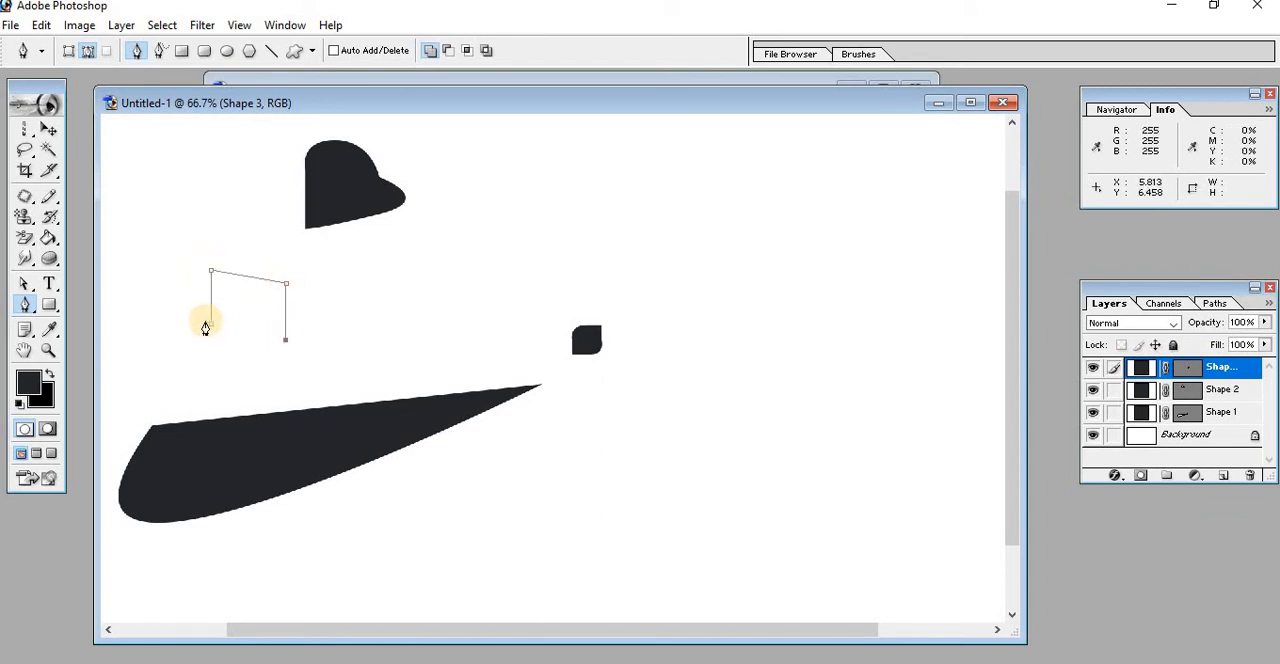
{"action": "left_click", "coordinate": [211, 324]}
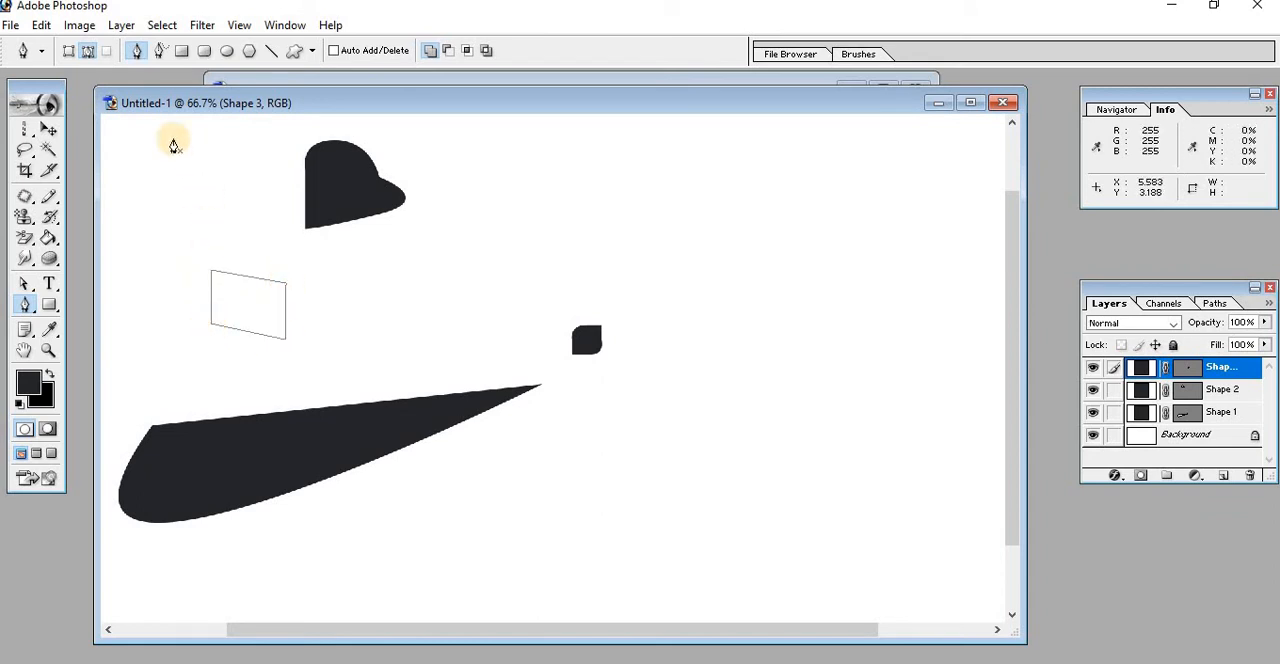
Switch the Pen tool back to Shape Layers mode and draw a closed triangle between the rounded-top shape and the small square
{"action": "left_click", "coordinate": [66, 50]}
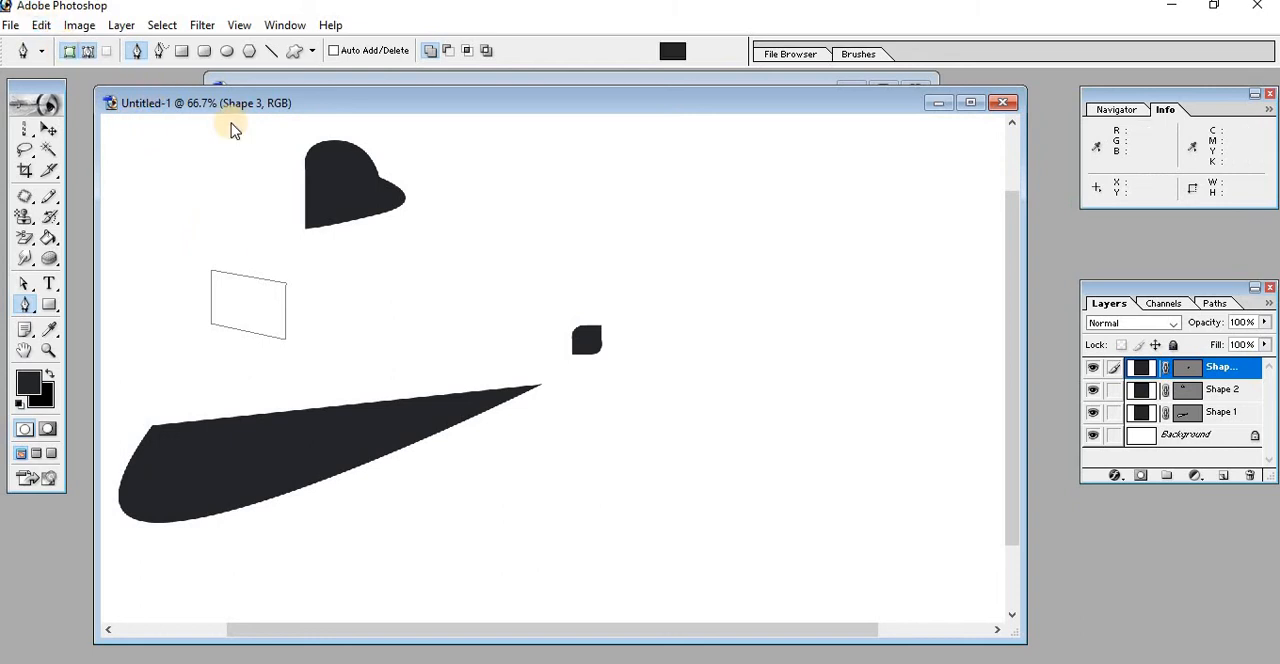
{"action": "left_click", "coordinate": [524, 238]}
{"action": "left_click", "coordinate": [462, 312]}
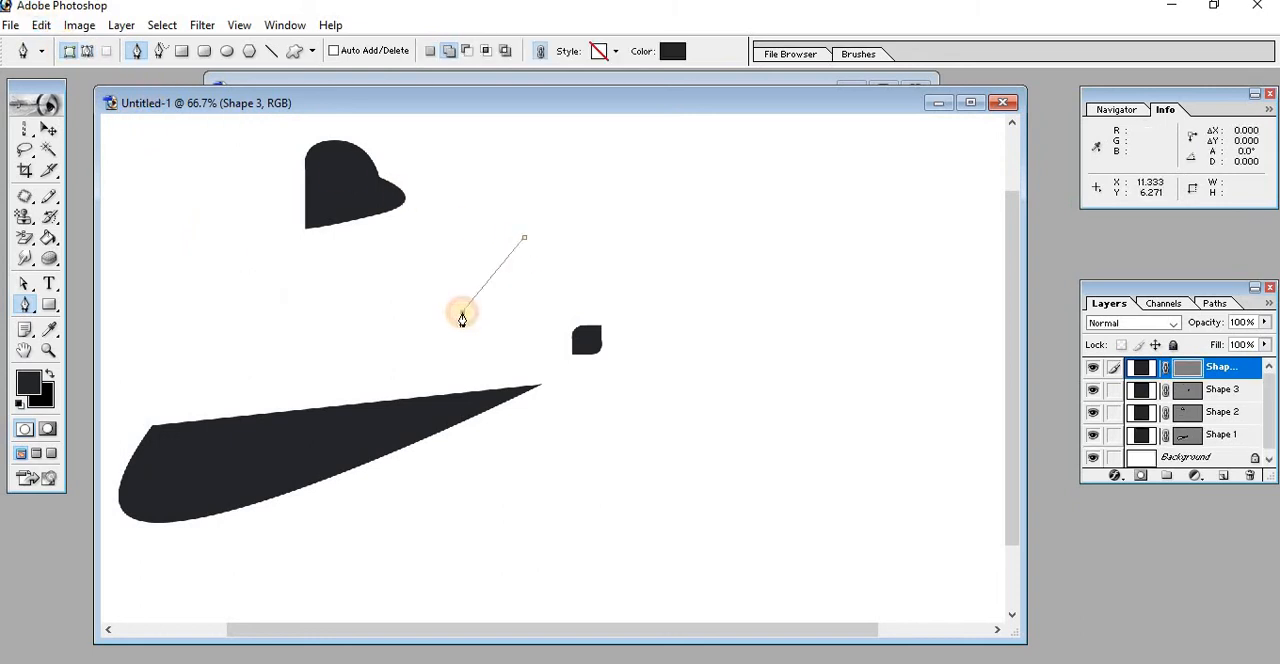
{"action": "left_click", "coordinate": [548, 299]}
{"action": "left_click", "coordinate": [524, 238]}
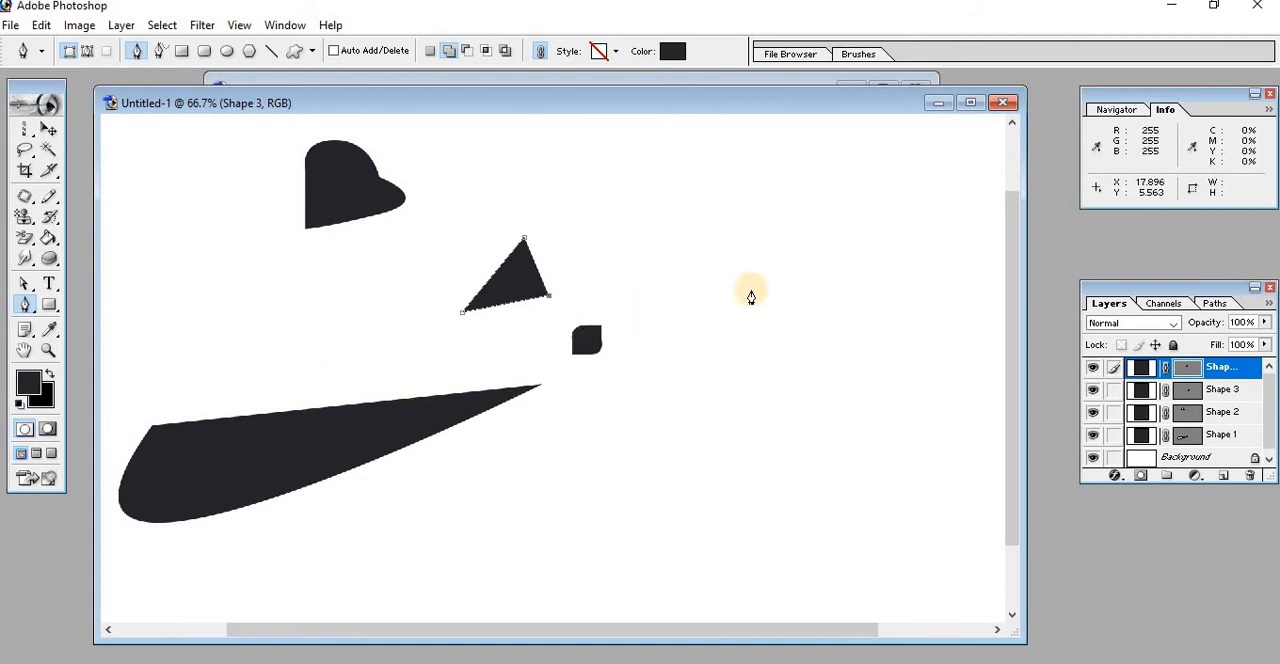
Add an anchor point to the triangle's left edge and another to its right edge
{"action": "right_click", "coordinate": [33, 312]}
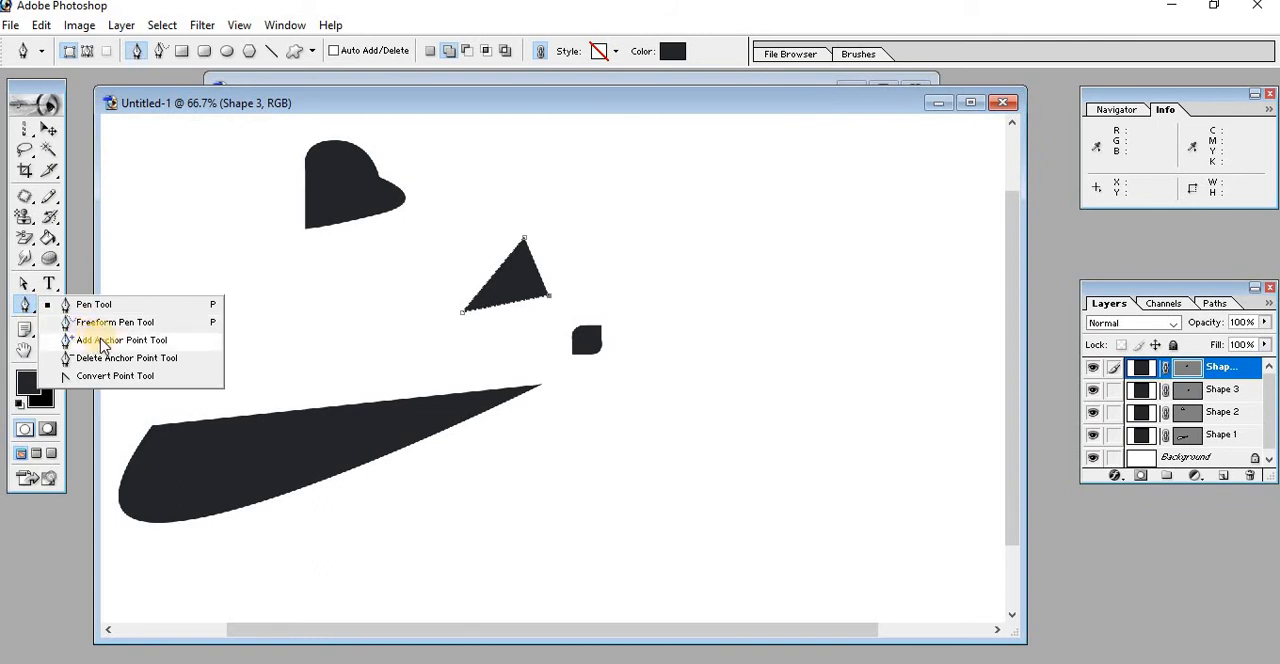
{"action": "left_click", "coordinate": [109, 342]}
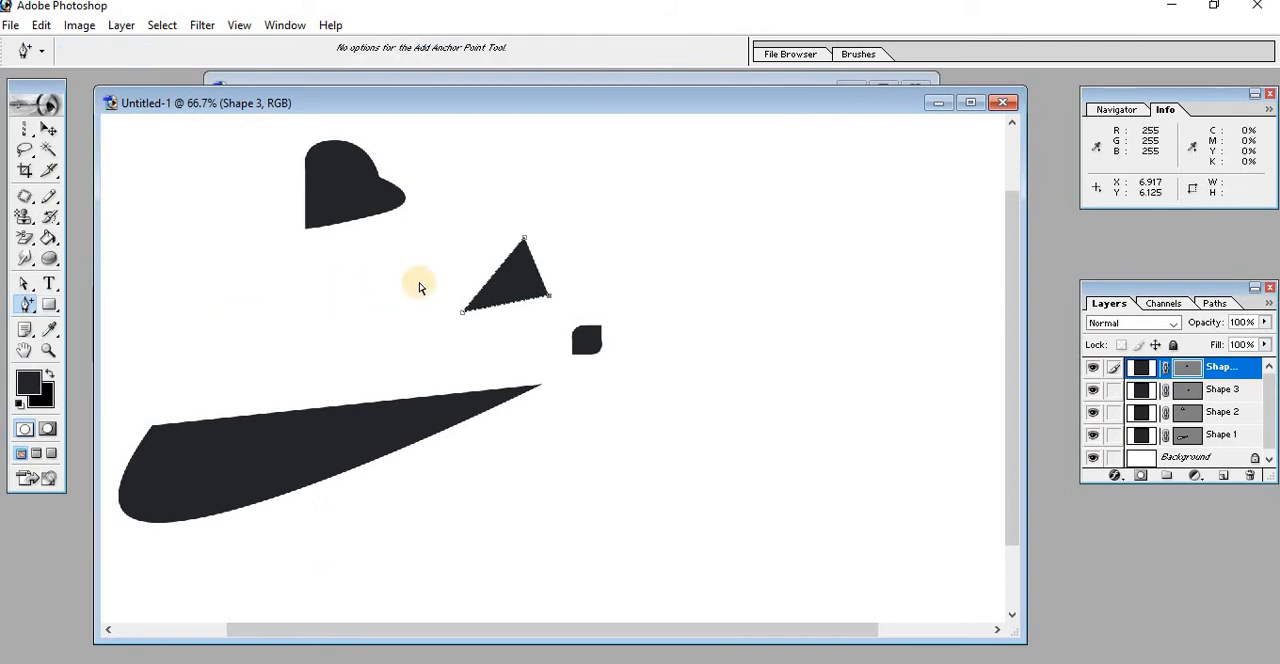
{"action": "left_click", "coordinate": [494, 275]}
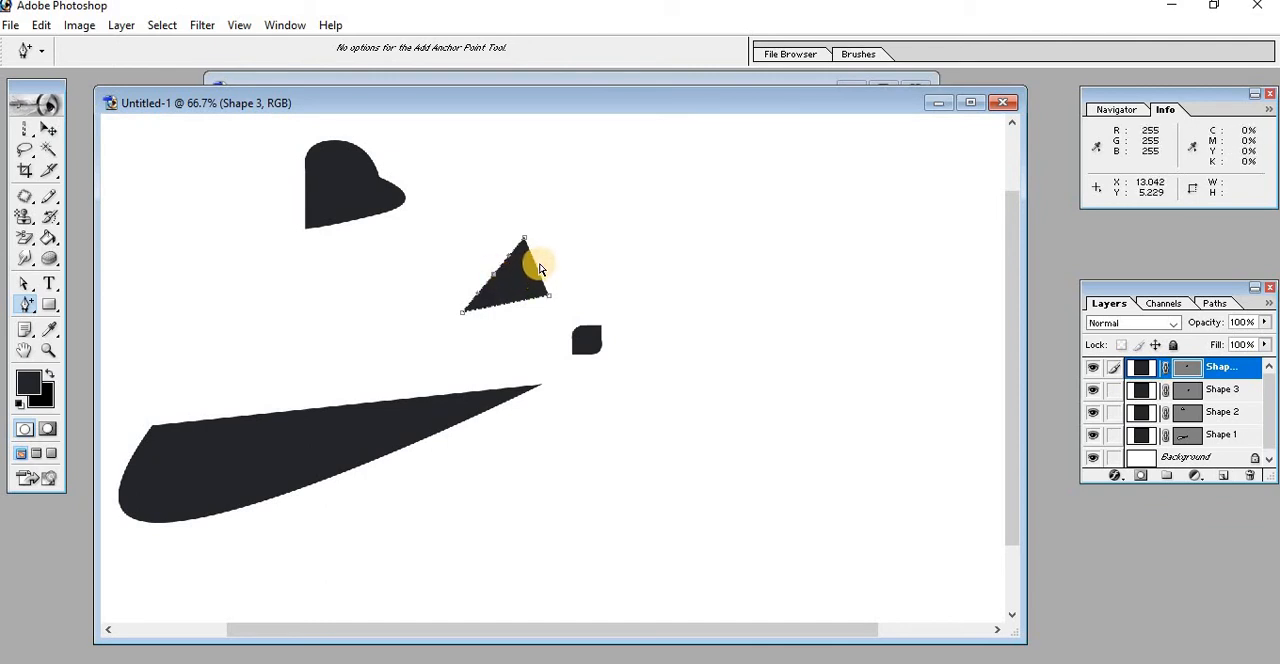
{"action": "left_click", "coordinate": [540, 268]}
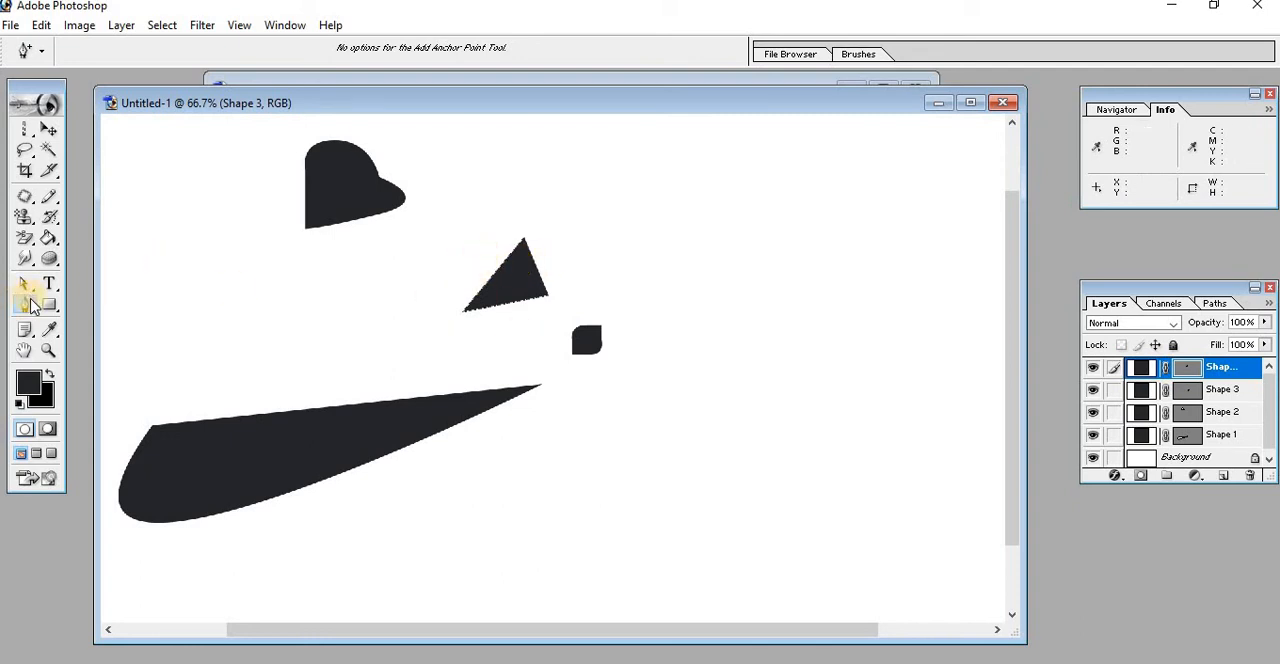
Draw a large four-sided Pen shape beyond the wedge's tip and move it up and slightly to the right with Path Selection
{"action": "left_click_drag", "start_coordinate": [31, 305], "coordinate": [80, 296]}
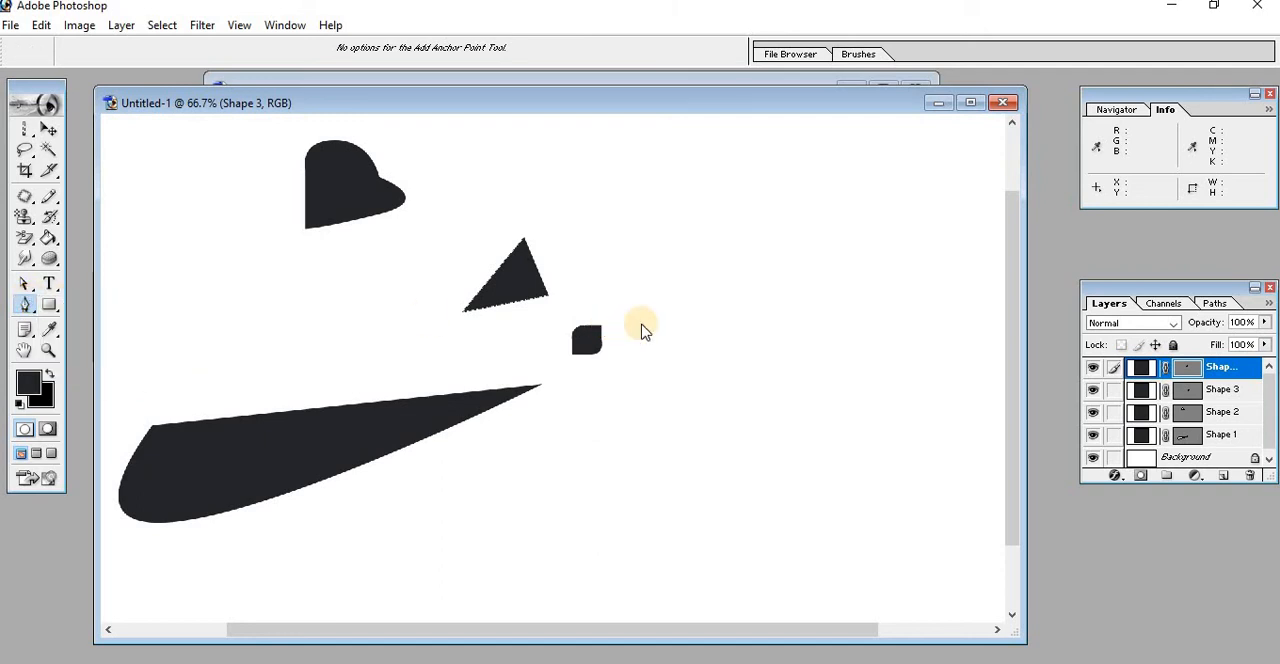
{"action": "left_click", "coordinate": [777, 342]}
{"action": "left_click", "coordinate": [625, 449]}
{"action": "left_click", "coordinate": [812, 511]}
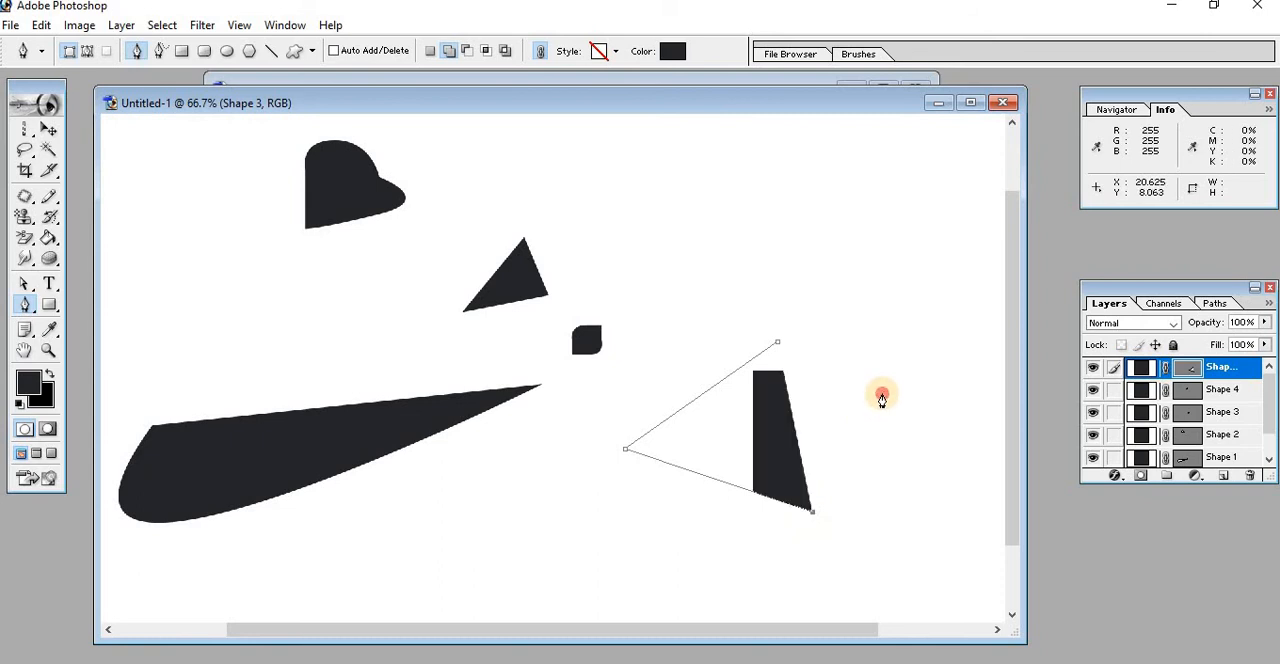
{"action": "left_click", "coordinate": [882, 400]}
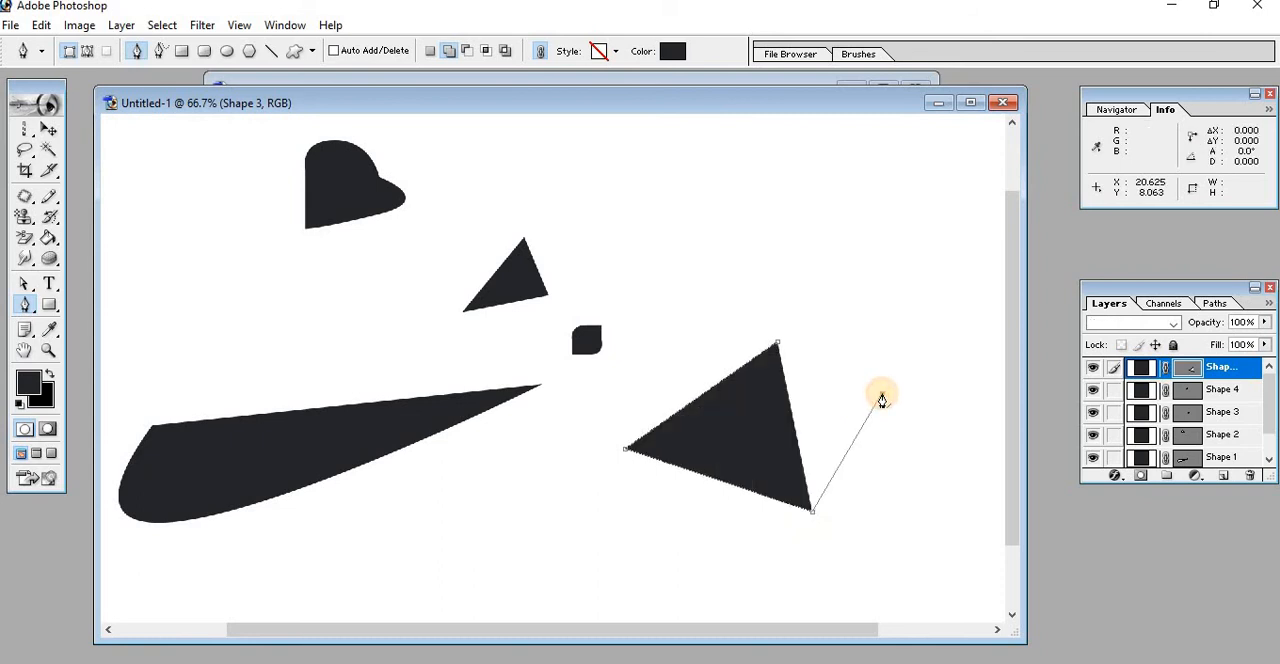
{"action": "left_click", "coordinate": [780, 345]}
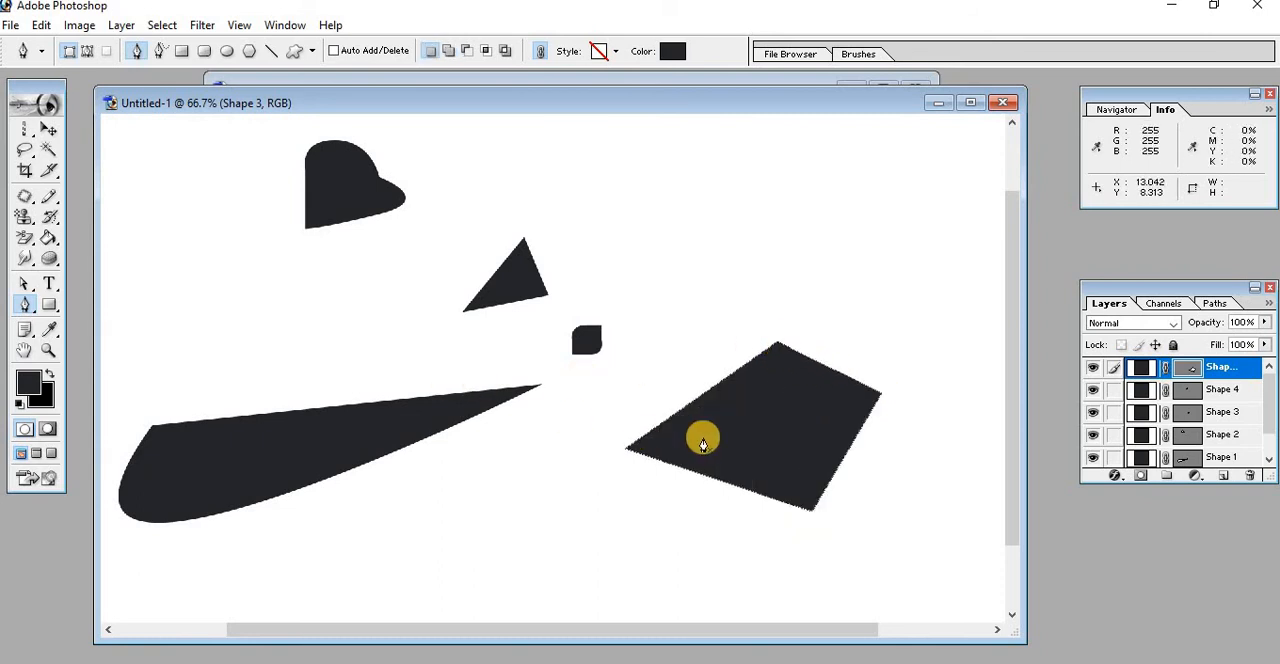
{"action": "left_click", "coordinate": [669, 188]}
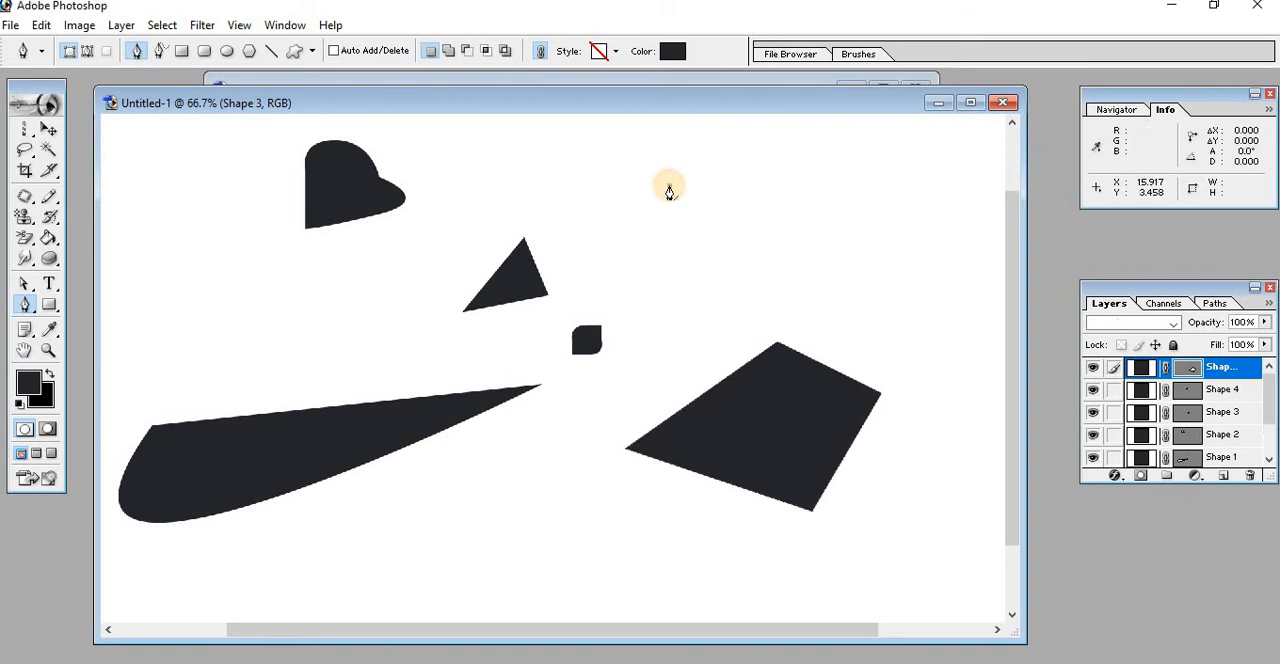
{"action": "left_click_drag", "start_coordinate": [31, 289], "coordinate": [113, 288]}
{"action": "left_click_drag", "start_coordinate": [726, 428], "coordinate": [762, 352]}
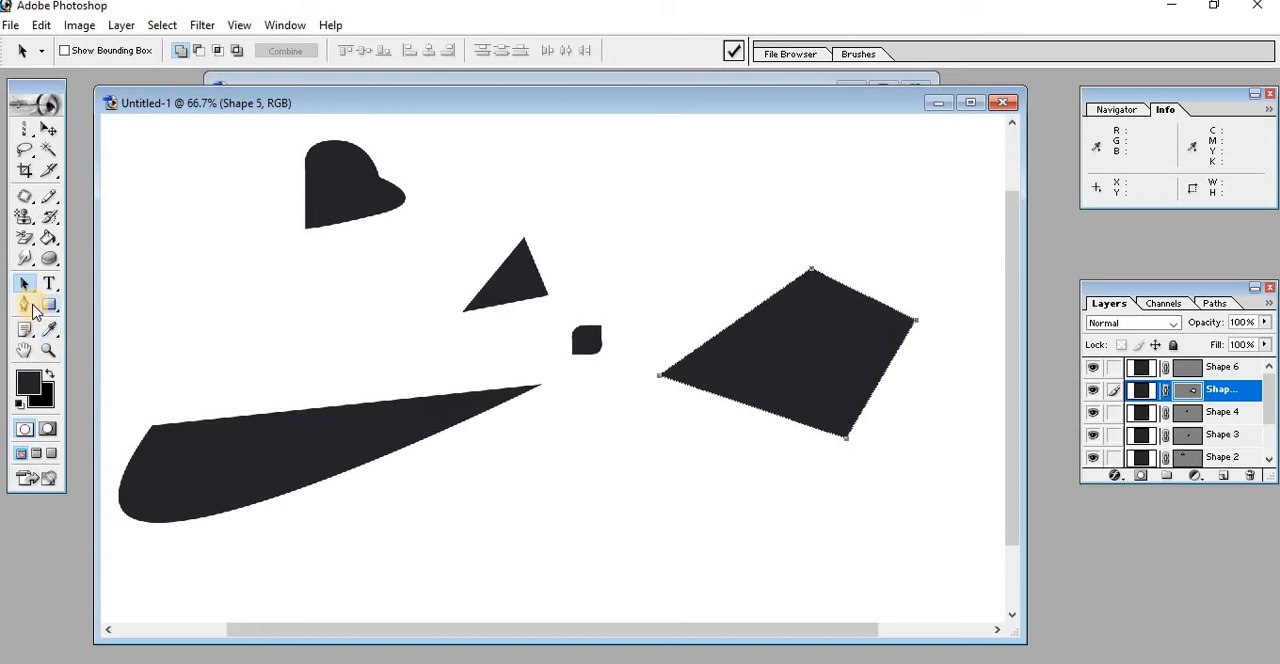
Add an anchor point to each edge of the large four-sided shape and pull the upper-left one outward into a curve
{"action": "left_click_drag", "start_coordinate": [32, 310], "coordinate": [118, 345]}
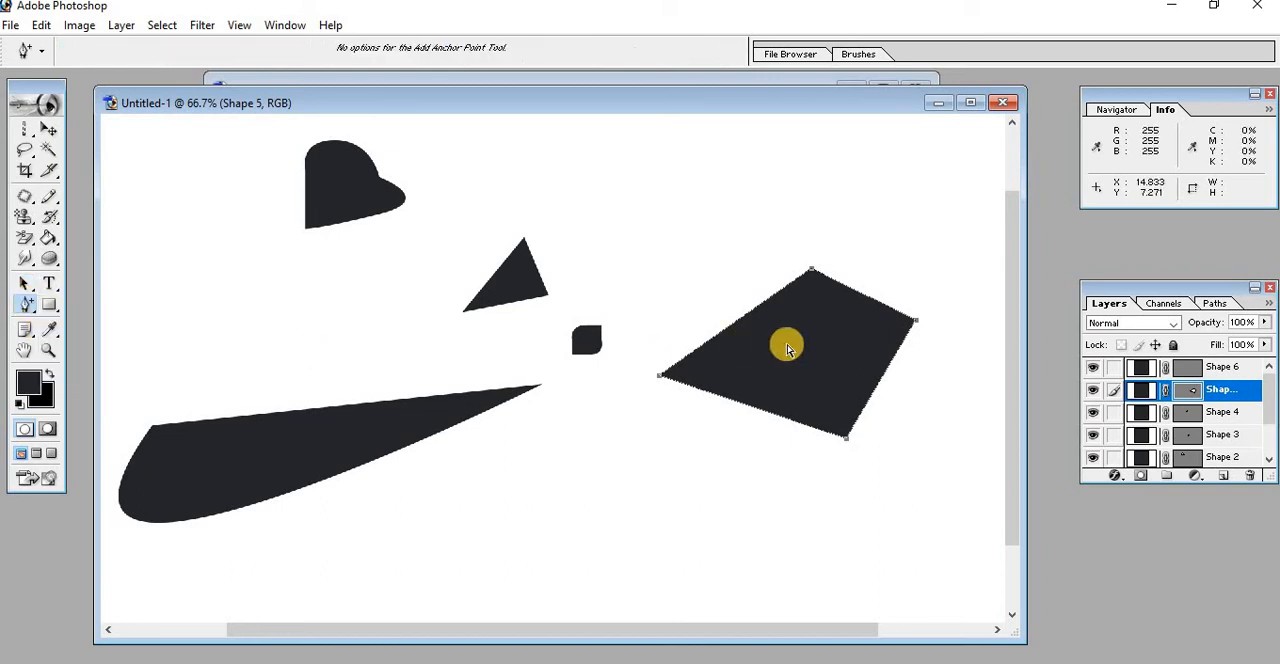
{"action": "left_click", "coordinate": [741, 320]}
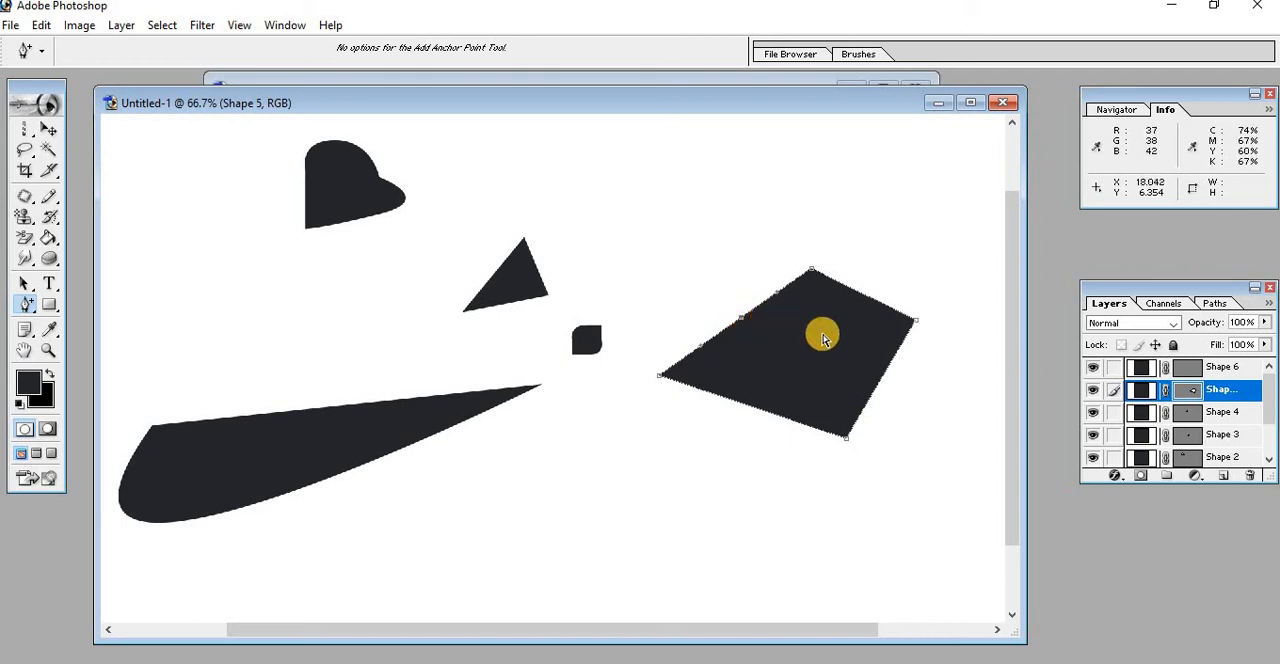
{"action": "left_click", "coordinate": [880, 378]}
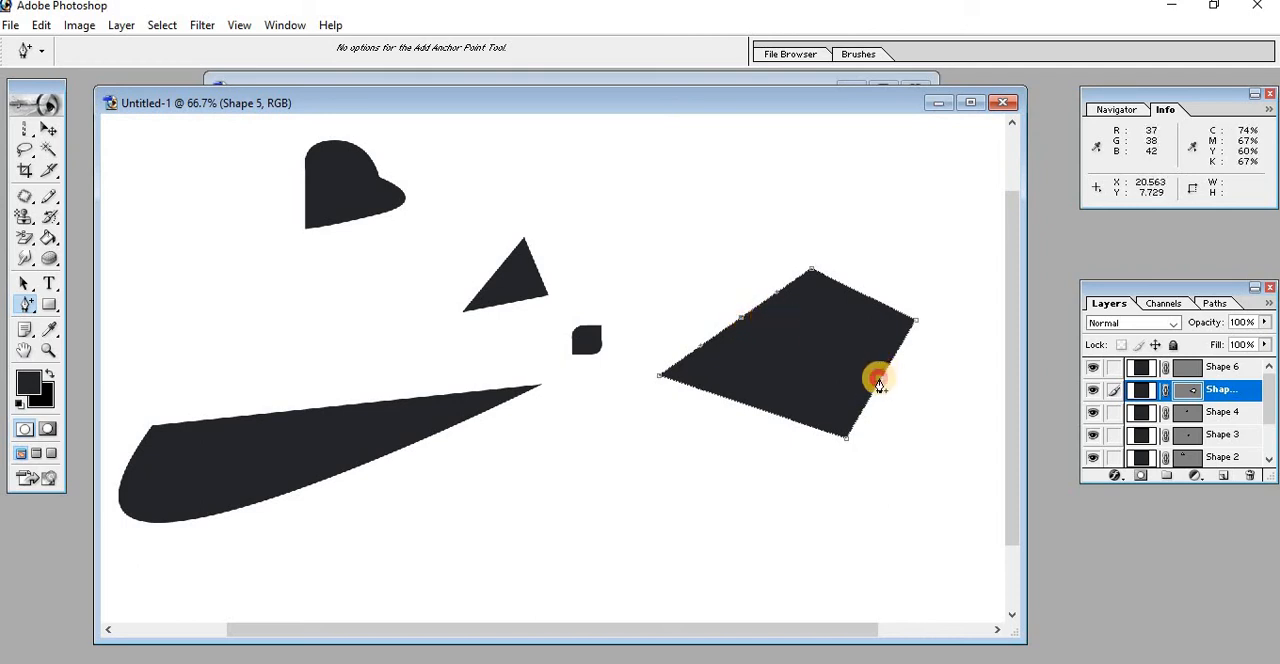
{"action": "left_click", "coordinate": [757, 410]}
{"action": "left_click", "coordinate": [859, 292]}
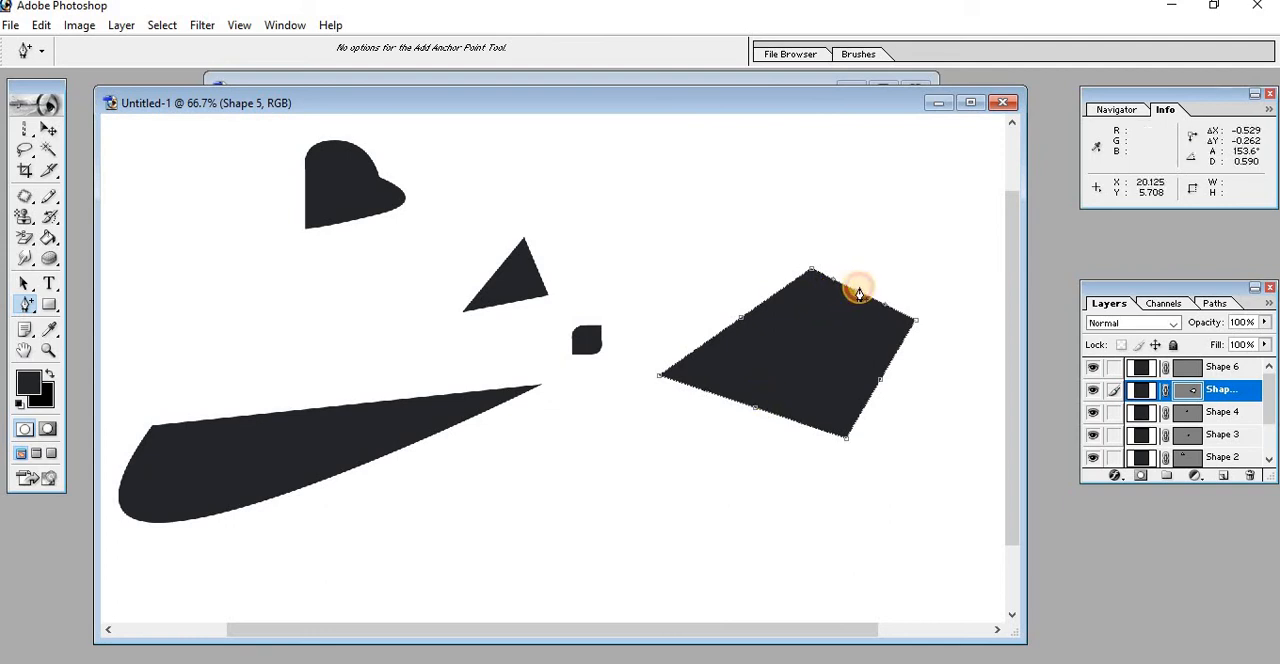
{"action": "left_click_drag", "start_coordinate": [741, 318], "coordinate": [729, 294]}
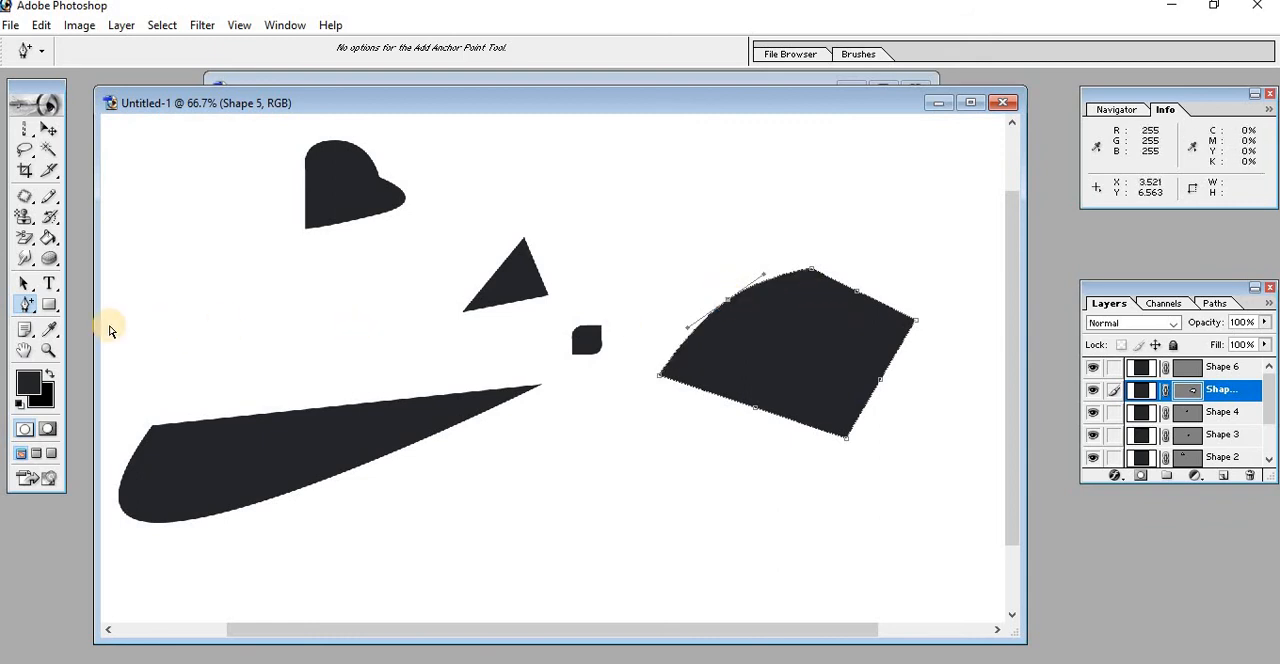
Delete the four added anchor points from the large shape, including the one on its curved upper-left edge
{"action": "left_click", "coordinate": [33, 309]}
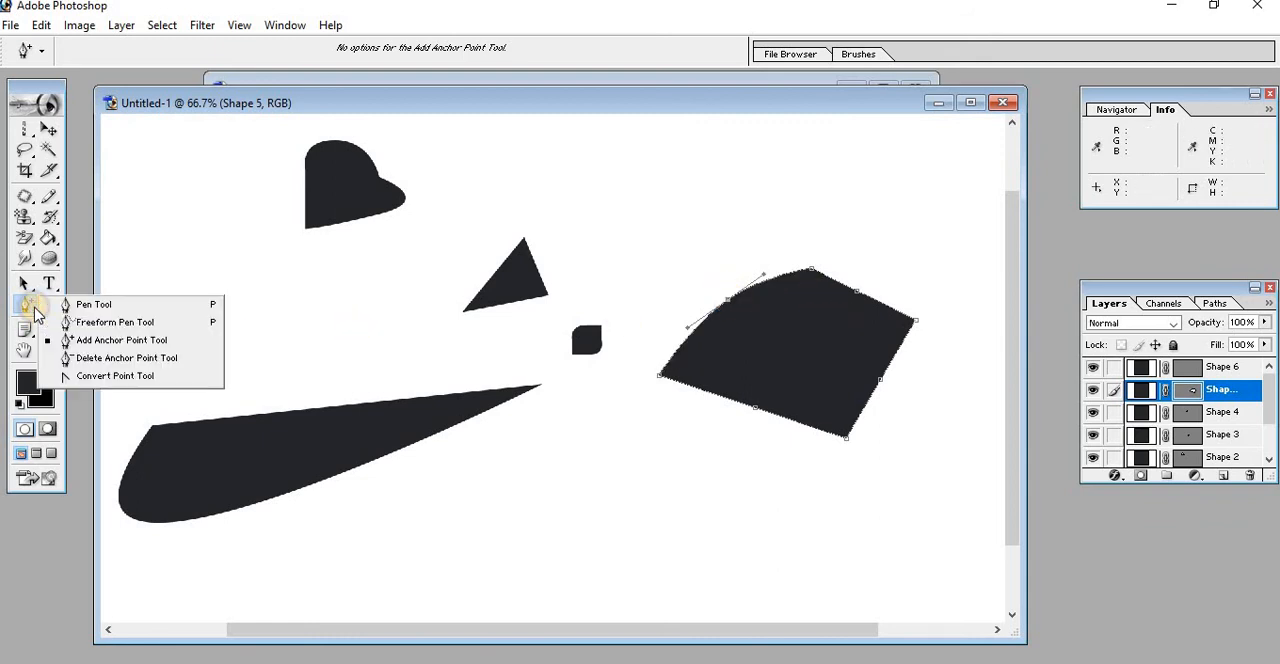
{"action": "left_click", "coordinate": [99, 360]}
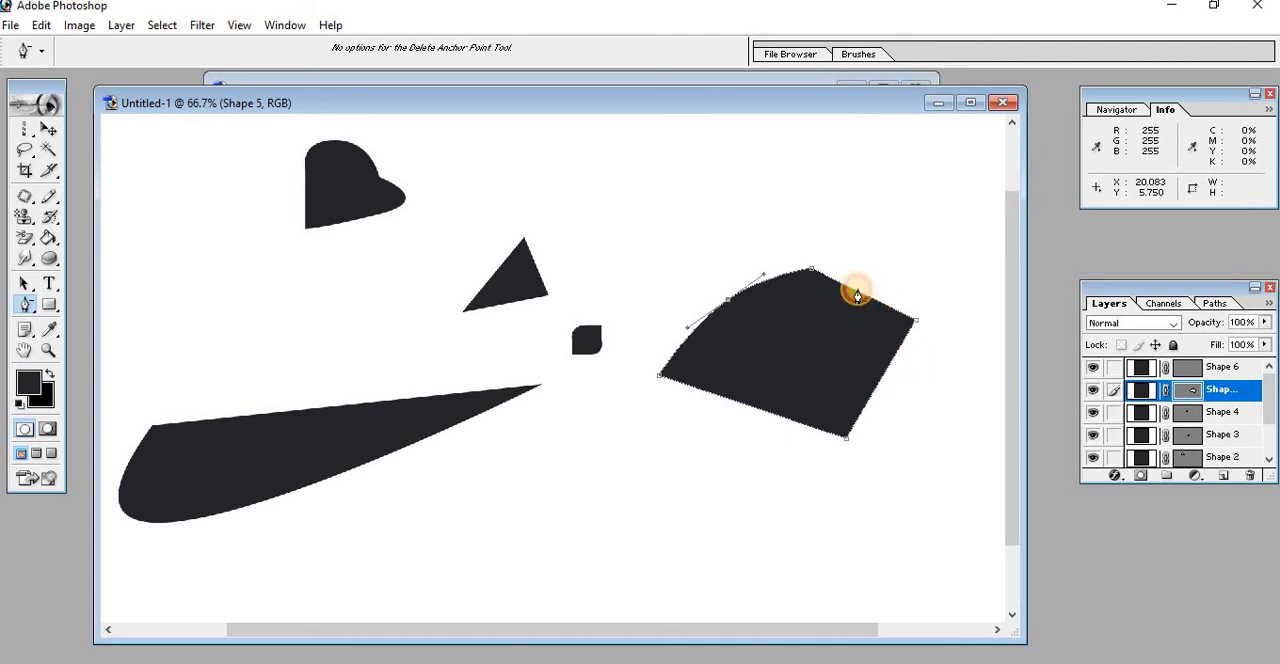
{"action": "left_click", "coordinate": [729, 299]}
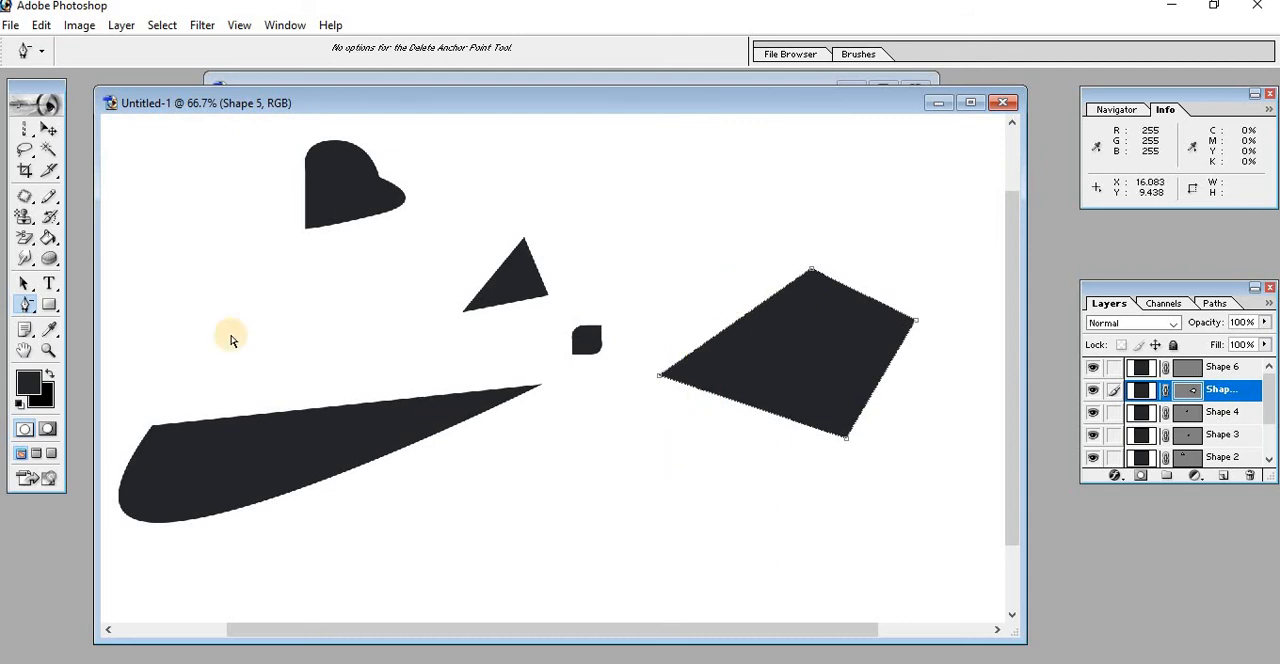
Draw a closed, roughly rectangular shape with rounded upper corners above the wedge using the magnetic Freeform Pen
{"action": "left_click", "coordinate": [33, 306]}
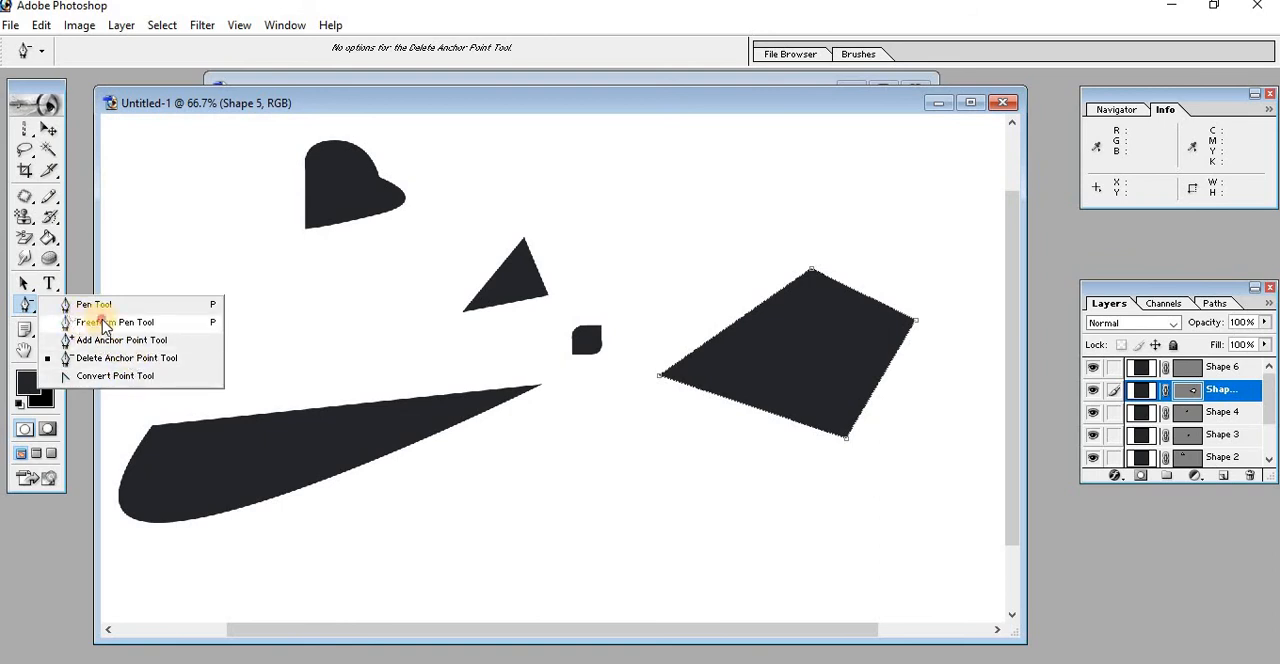
{"action": "left_click", "coordinate": [108, 324]}
{"action": "mouse_move", "coordinate": [196, 352]}
{"action": "left_mouse_down"}
{"action": "mouse_move", "coordinate": [194, 323]}
{"action": "mouse_move", "coordinate": [217, 294]}
{"action": "mouse_move", "coordinate": [277, 297]}
{"action": "mouse_move", "coordinate": [334, 341]}
{"action": "mouse_move", "coordinate": [294, 371]}
{"action": "mouse_move", "coordinate": [214, 374]}
{"action": "mouse_move", "coordinate": [193, 355]}
{"action": "left_mouse_up"}
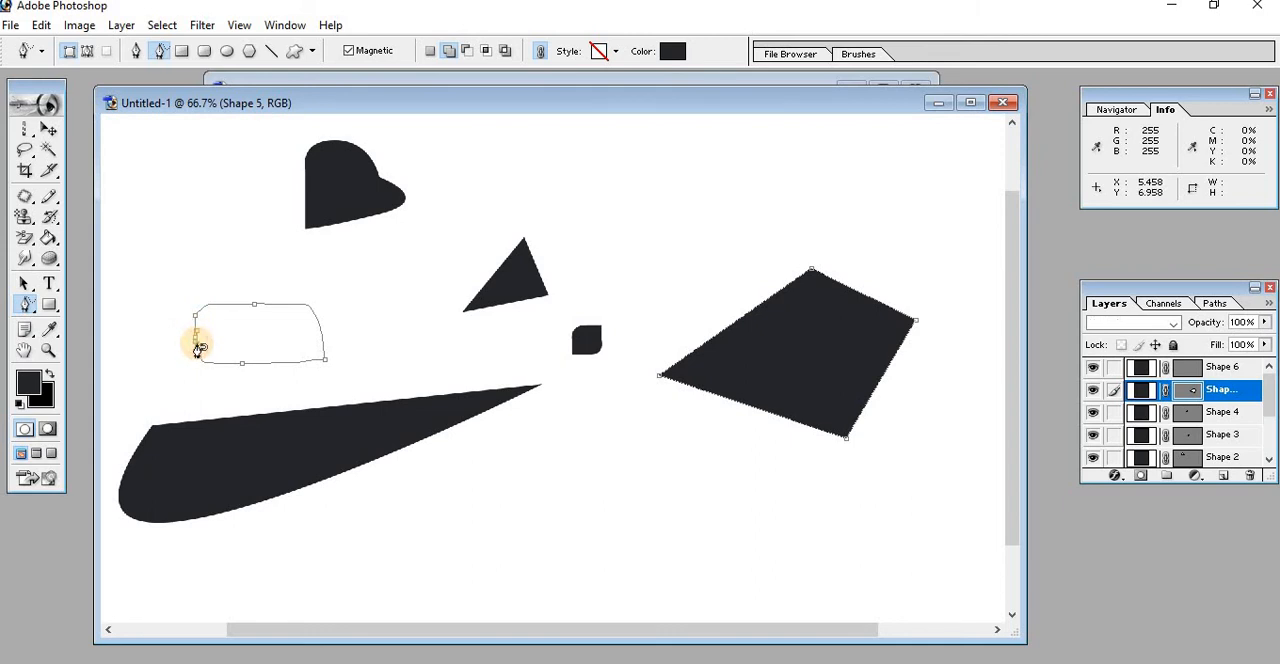
{"action": "left_click", "coordinate": [198, 347]}
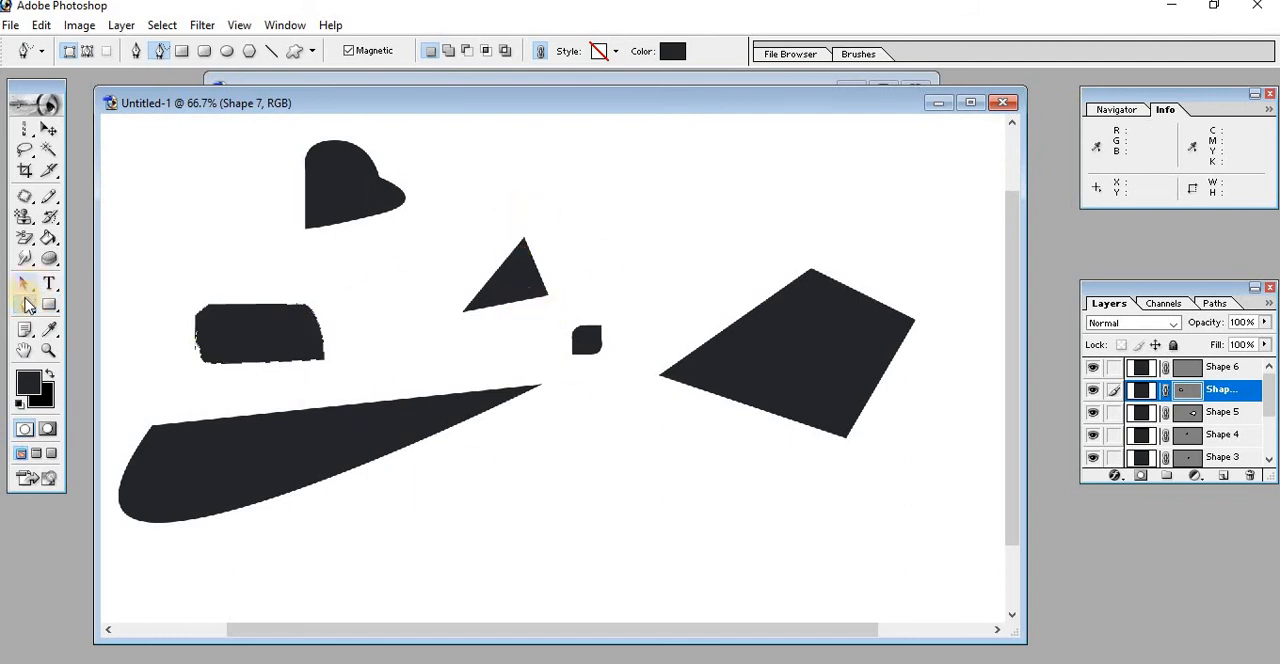
{"action": "left_click", "coordinate": [297, 331]}
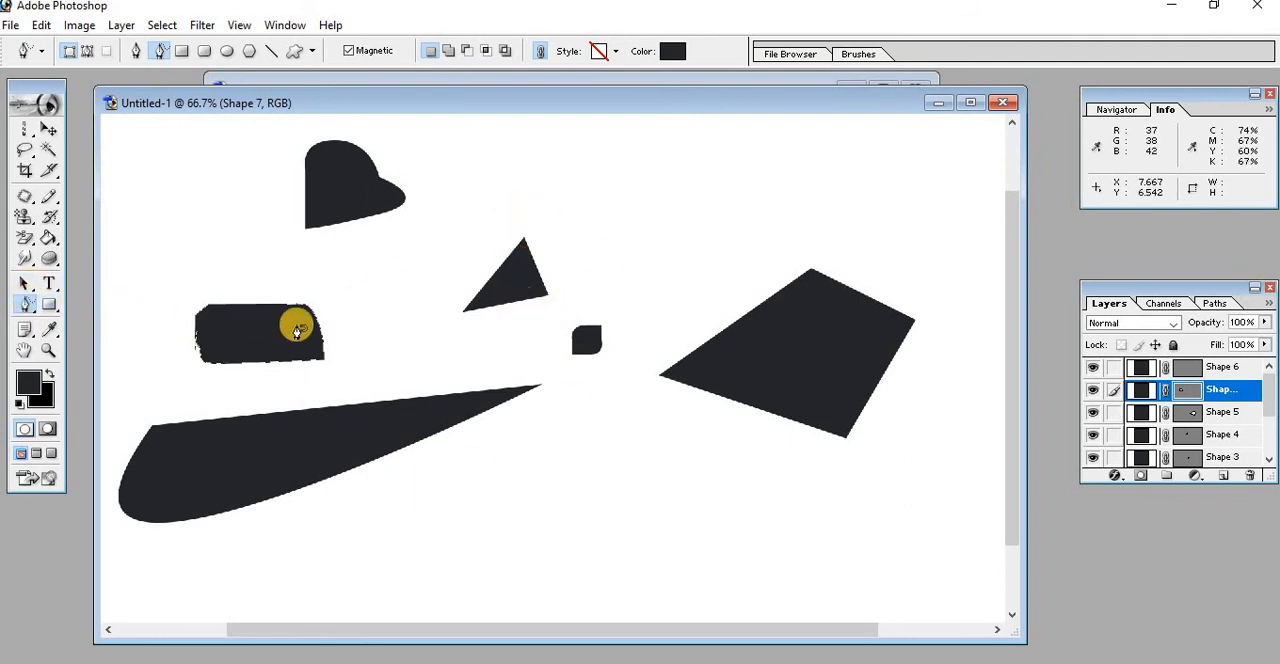
Create a new blank document and add an empty layer above its background
{"action": "left_click", "coordinate": [22, 28]}
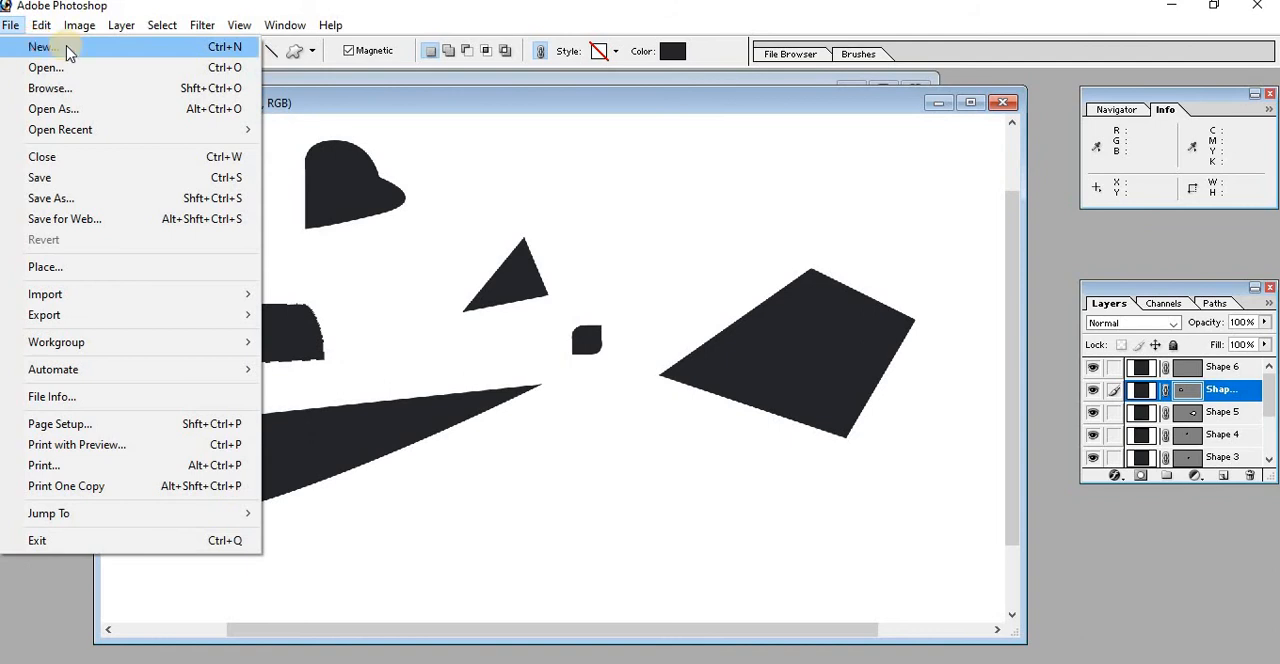
{"action": "left_click", "coordinate": [35, 47]}
{"action": "left_click", "coordinate": [686, 158]}
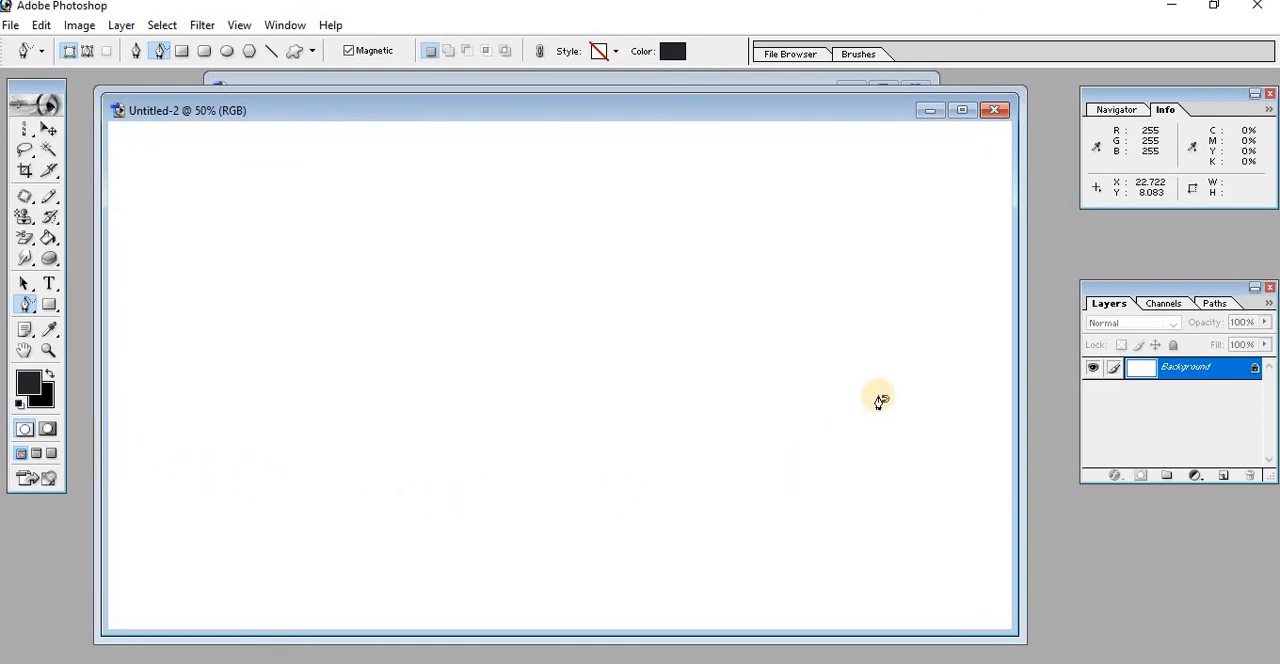
{"action": "left_click", "coordinate": [1218, 477]}
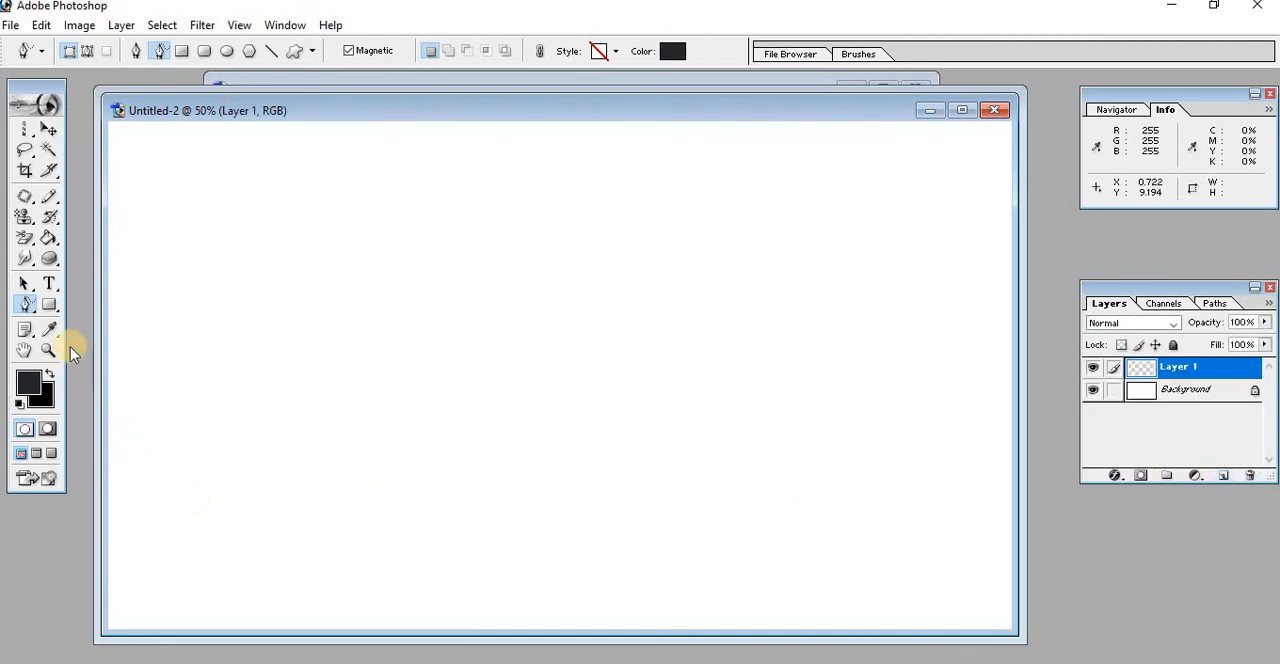
Set the foreground color to orange-red (RGB 255, 51, 0) and draw a full-width rectangle shape along the bottom of the canvas
{"action": "left_click_drag", "start_coordinate": [55, 304], "coordinate": [126, 303]}
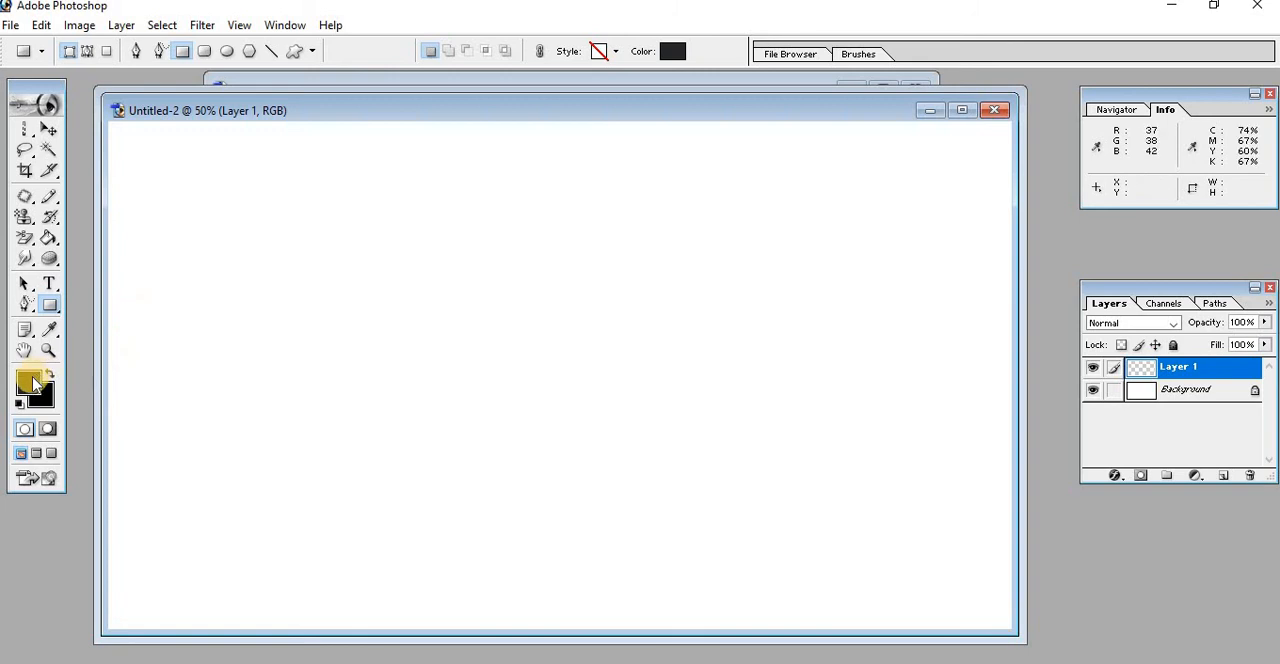
{"action": "left_click", "coordinate": [35, 384]}
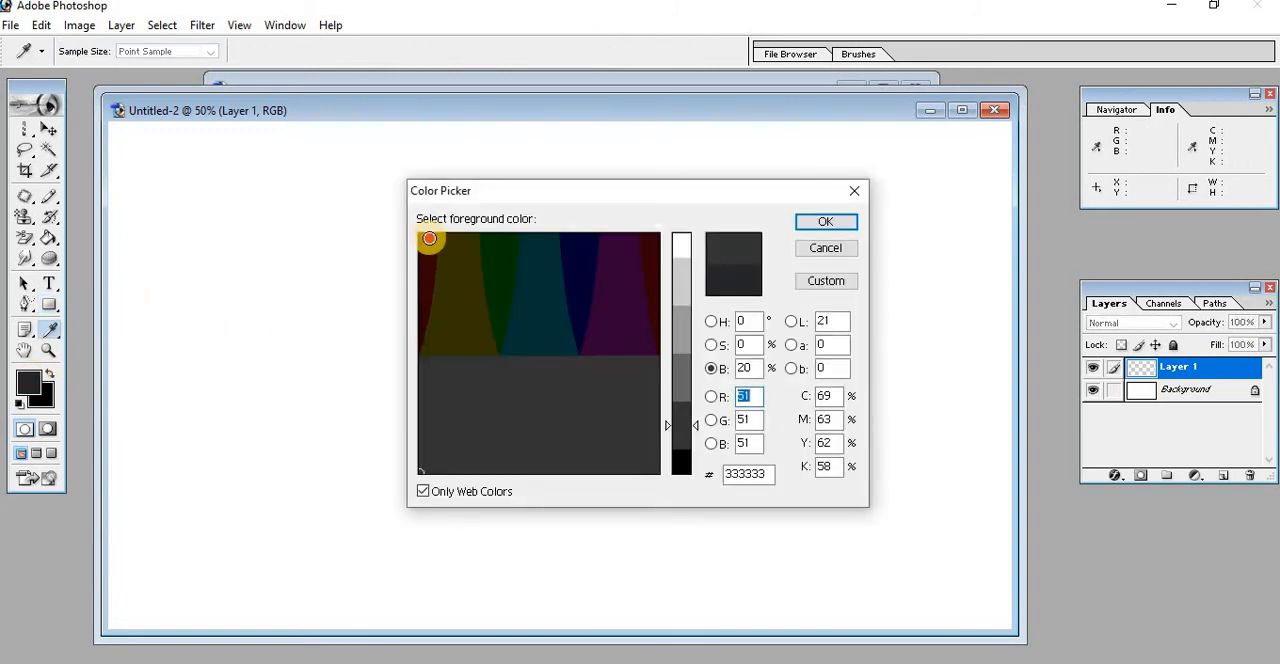
{"action": "left_click", "coordinate": [429, 238]}
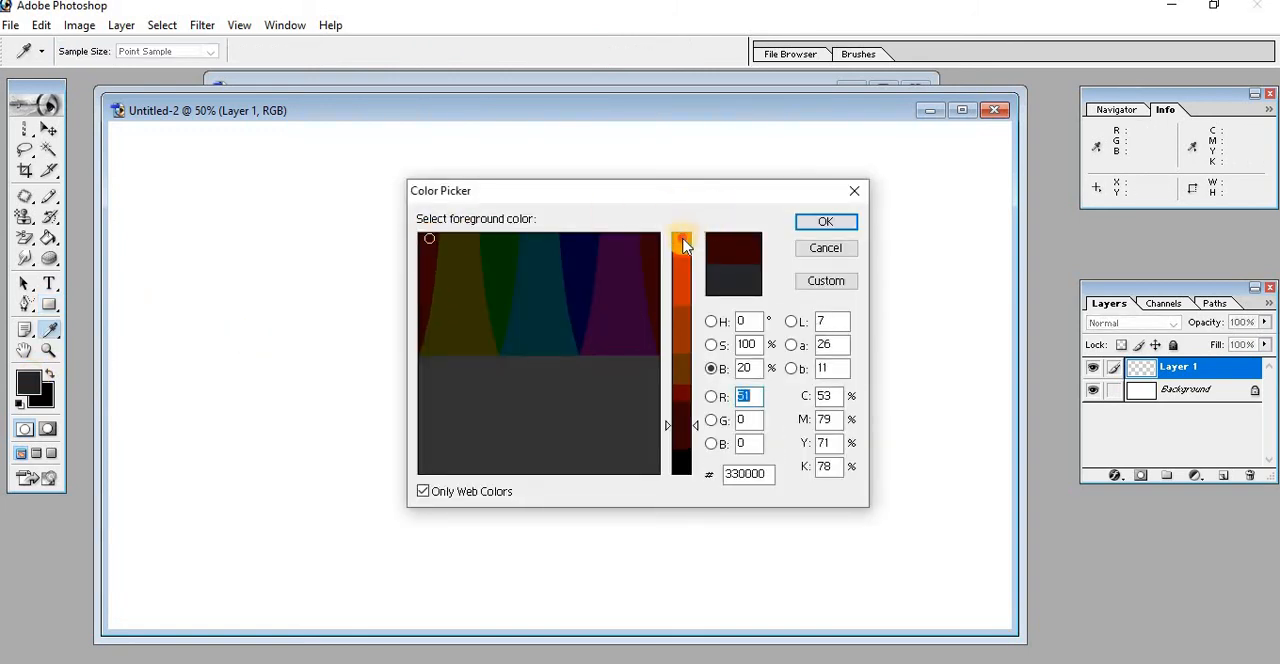
{"action": "left_click", "coordinate": [684, 245]}
{"action": "left_click", "coordinate": [815, 222]}
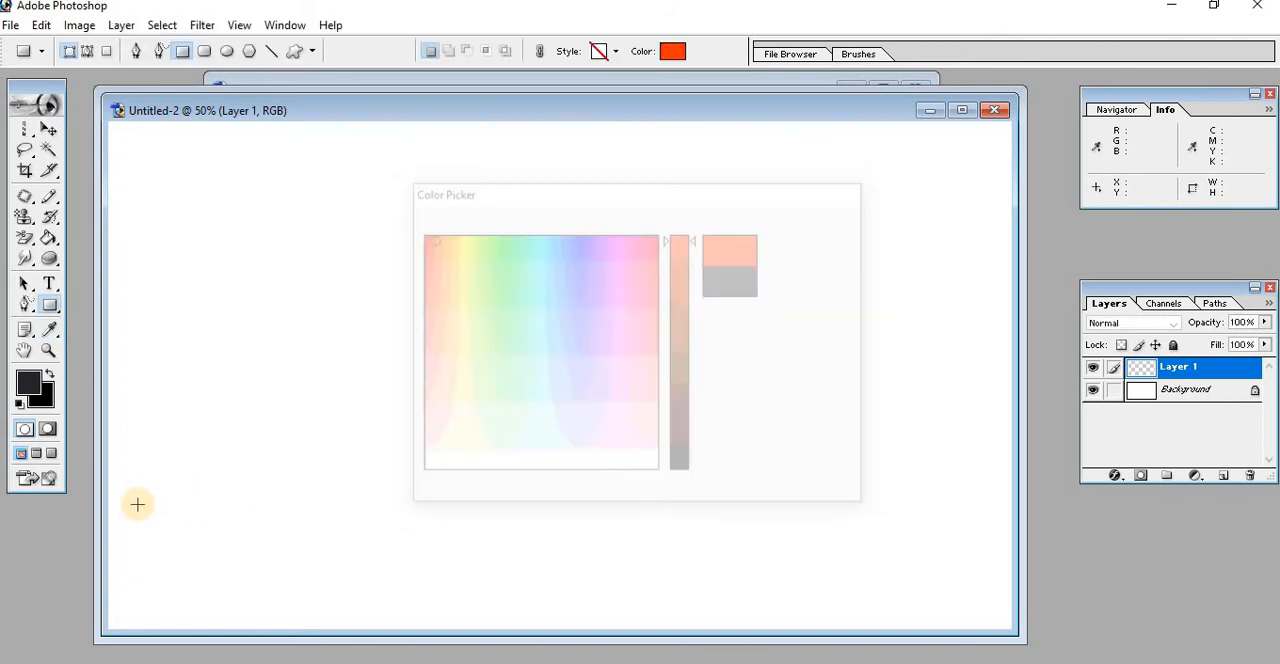
{"action": "left_click_drag", "start_coordinate": [108, 504], "coordinate": [1043, 653]}
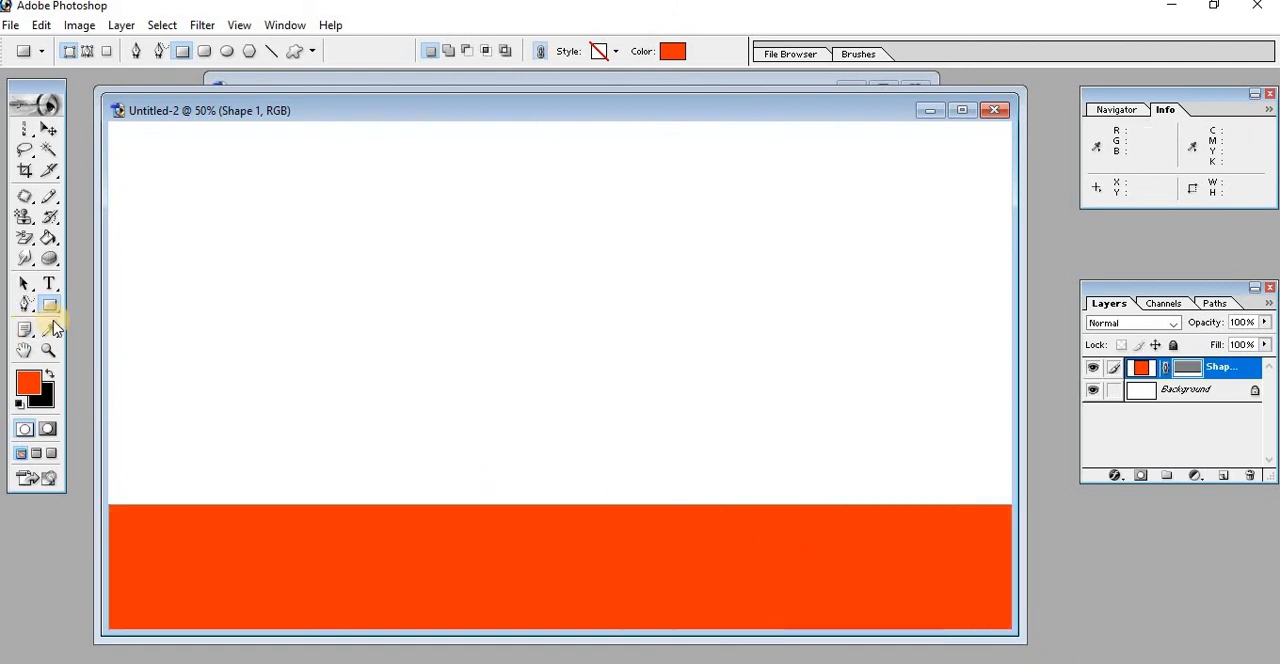
Add an anchor point on the orange rectangle's top edge and convert it to a smooth point, bending the edge into a wave
{"action": "left_click", "coordinate": [26, 306]}
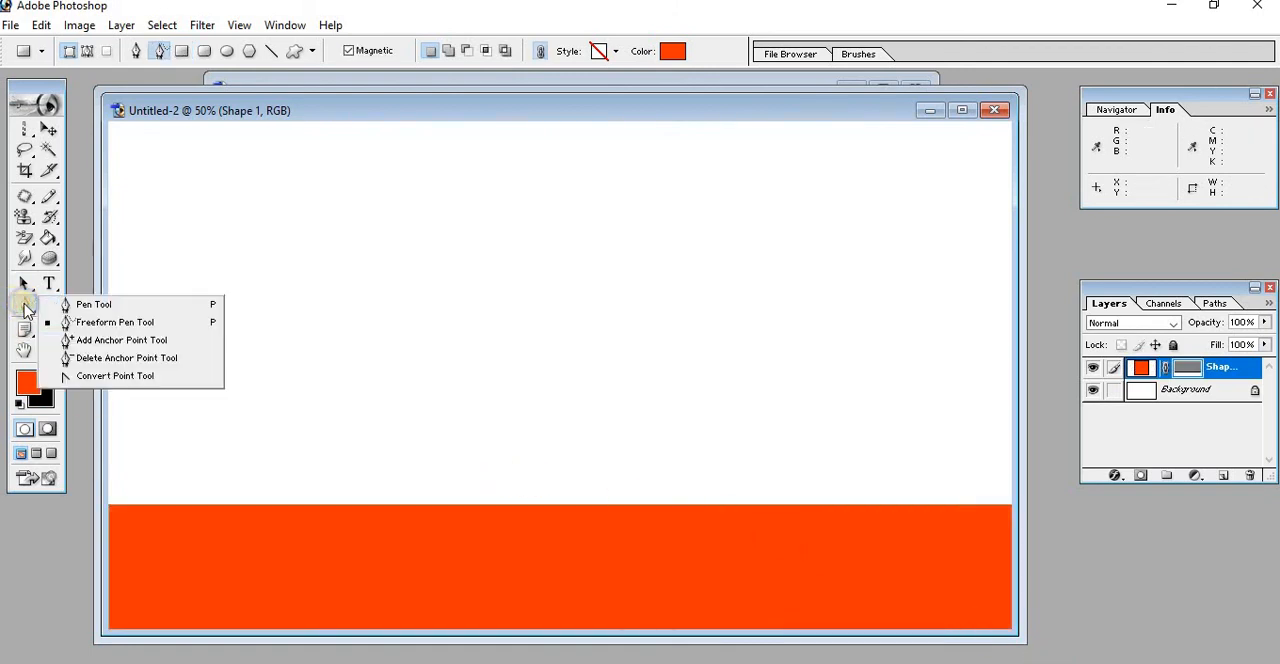
{"action": "left_click", "coordinate": [103, 341]}
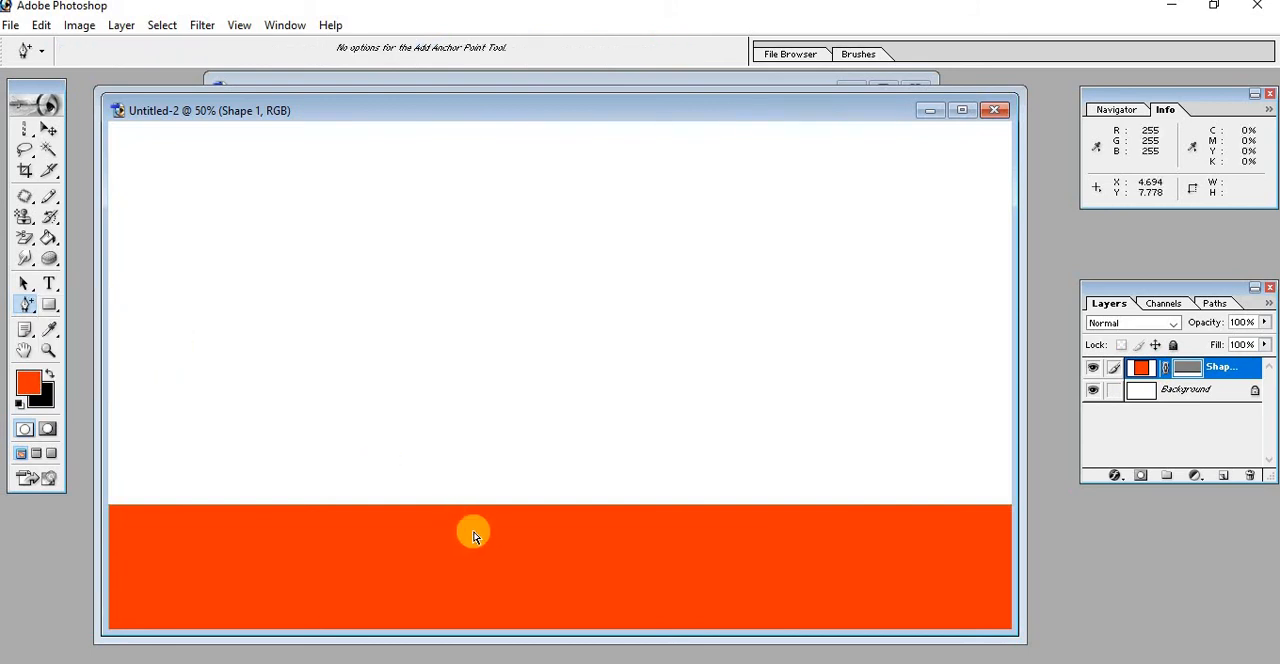
{"action": "left_click", "coordinate": [415, 505]}
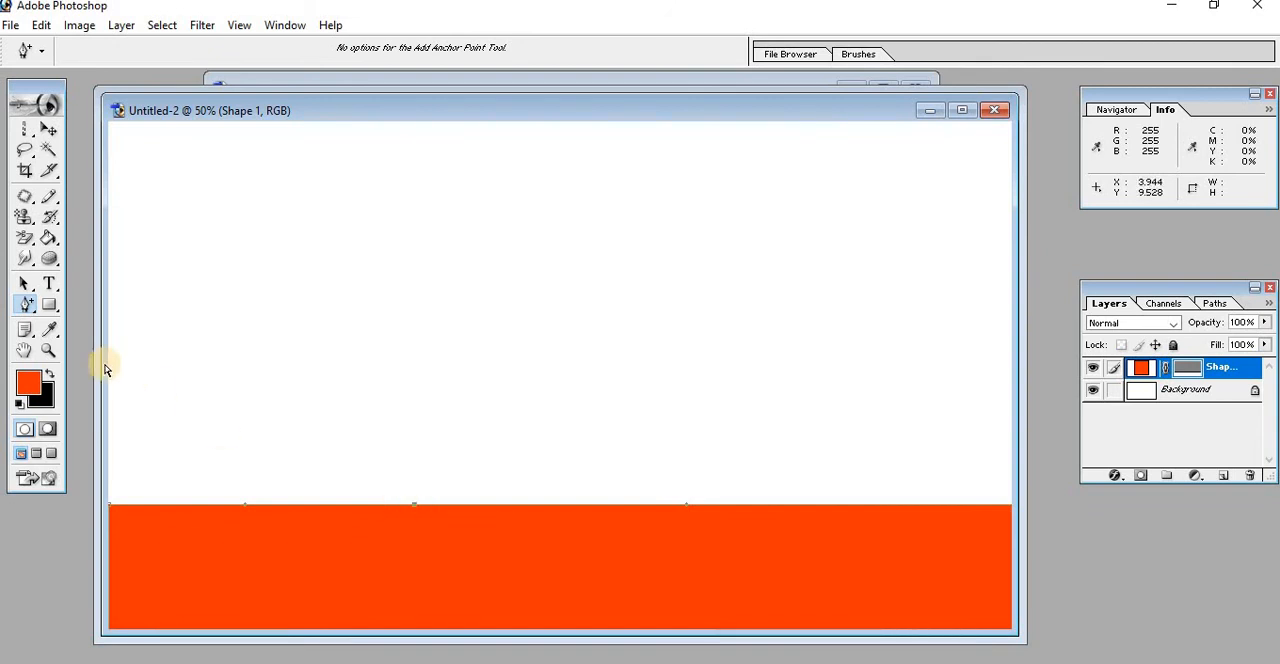
{"action": "left_click", "coordinate": [28, 308]}
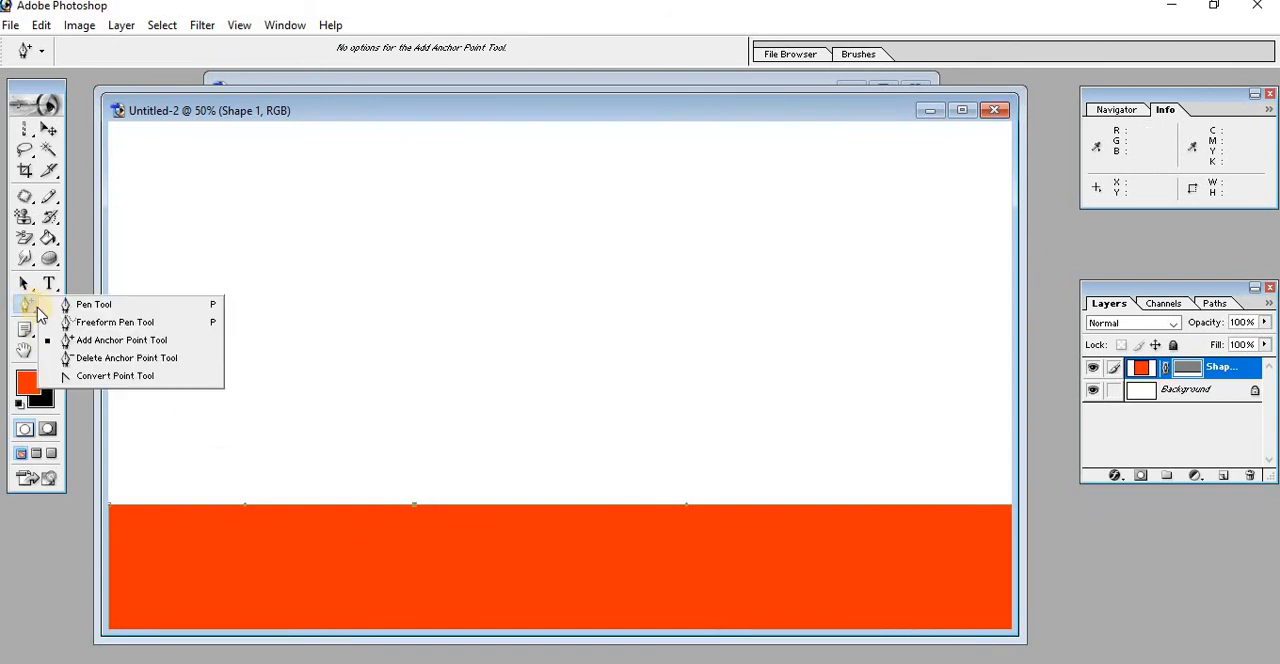
{"action": "left_click", "coordinate": [133, 377]}
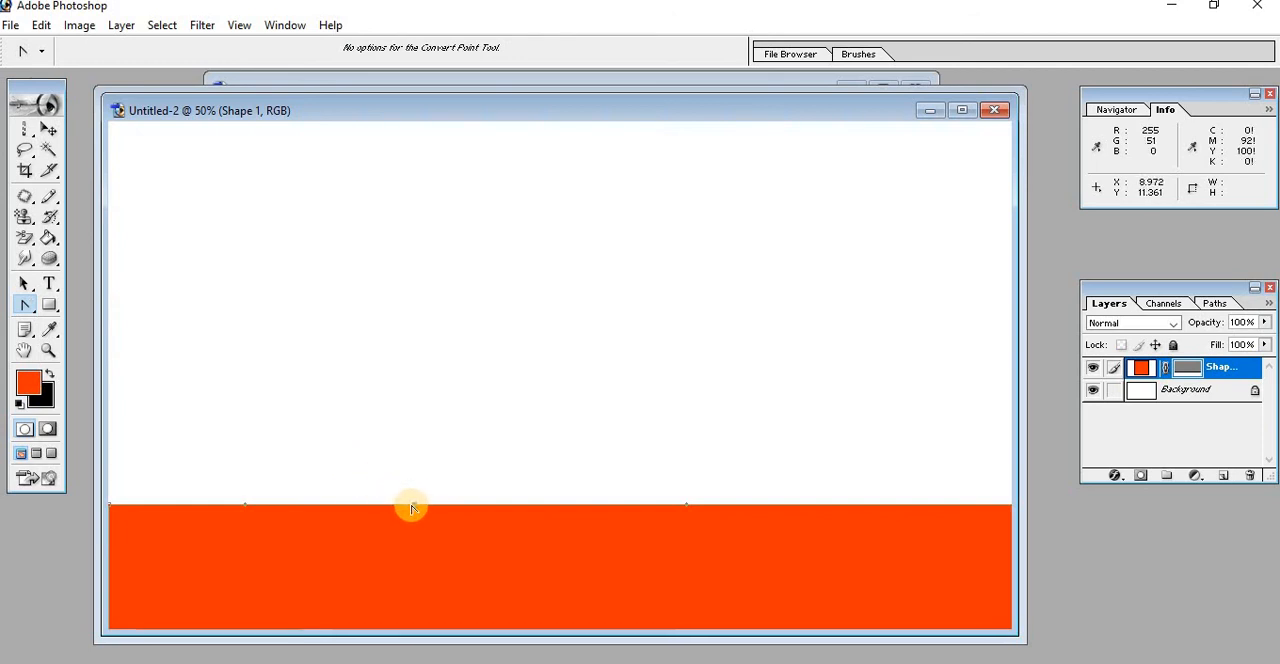
{"action": "left_click_drag", "start_coordinate": [415, 507], "coordinate": [608, 448]}
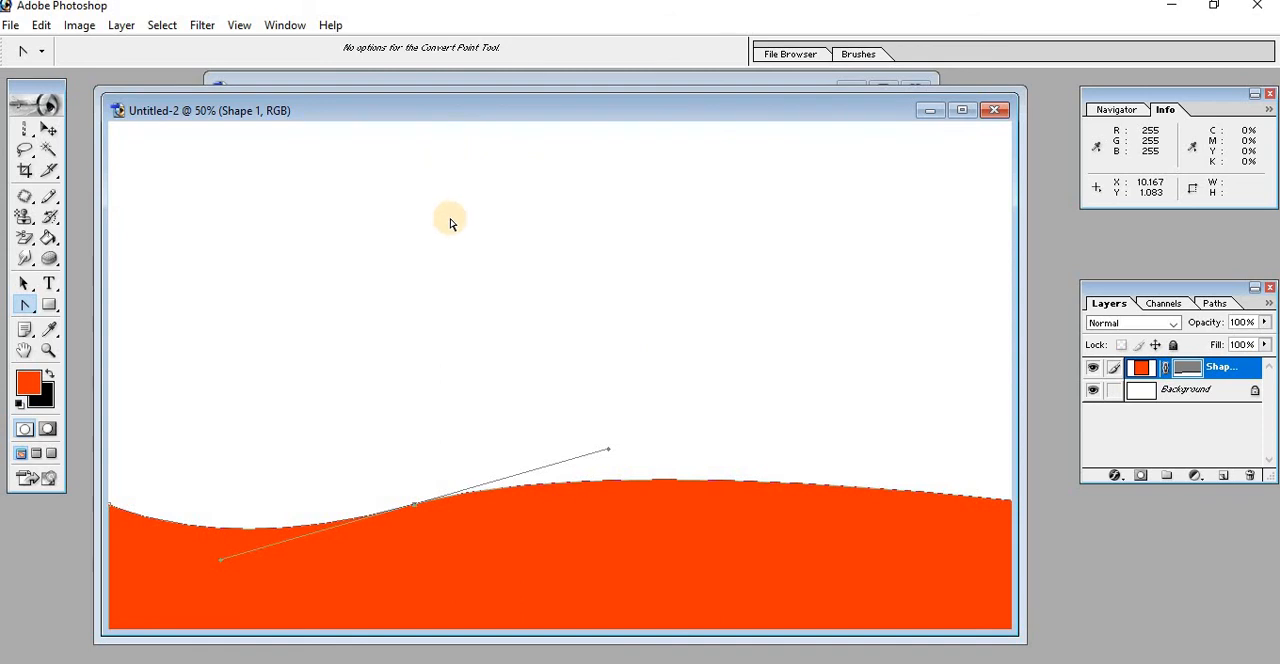
Duplicate the wavy orange shape to the upper part of the canvas, leaving a small gap below the canvas's top edge
{"action": "left_click", "coordinate": [44, 133]}
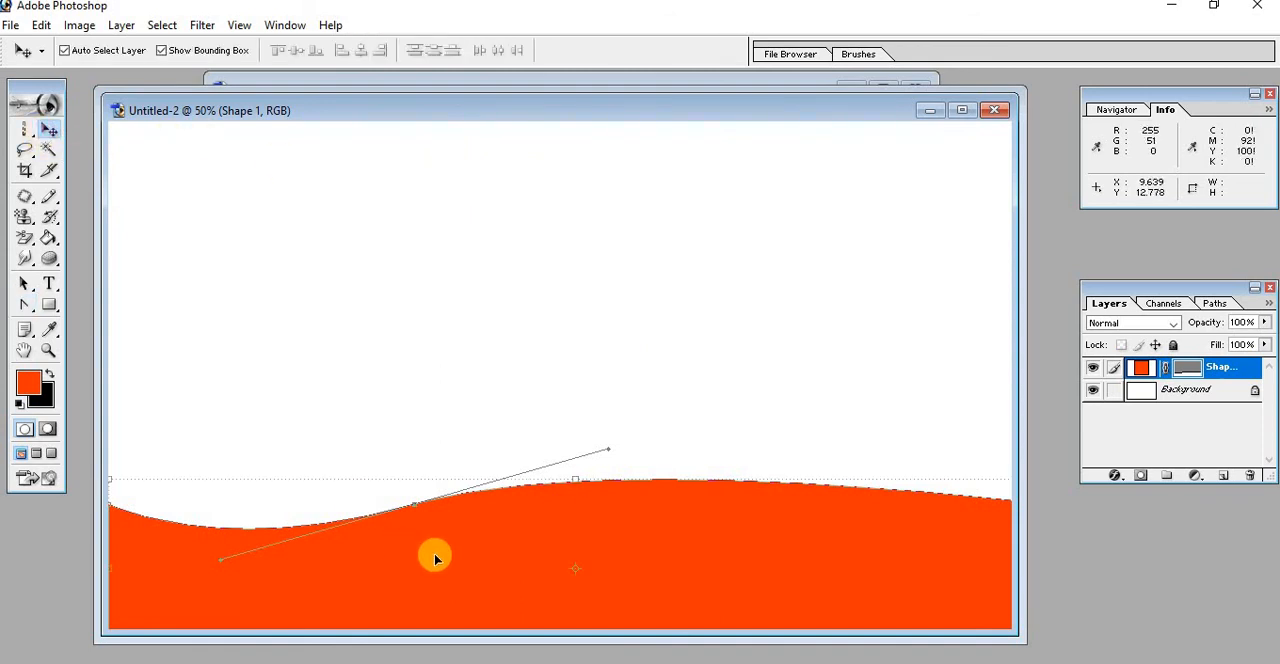
{"action": "left_click_drag", "start_coordinate": [434, 555], "coordinate": [429, 205]}
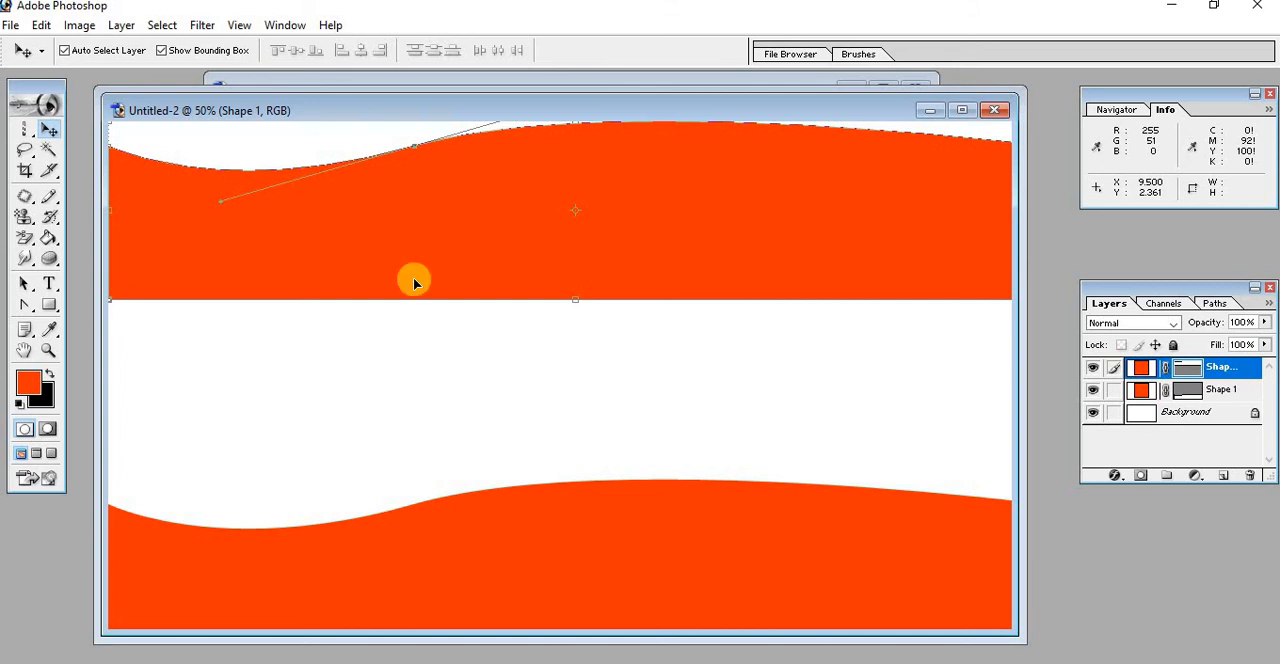
{"action": "left_click", "coordinate": [404, 393]}
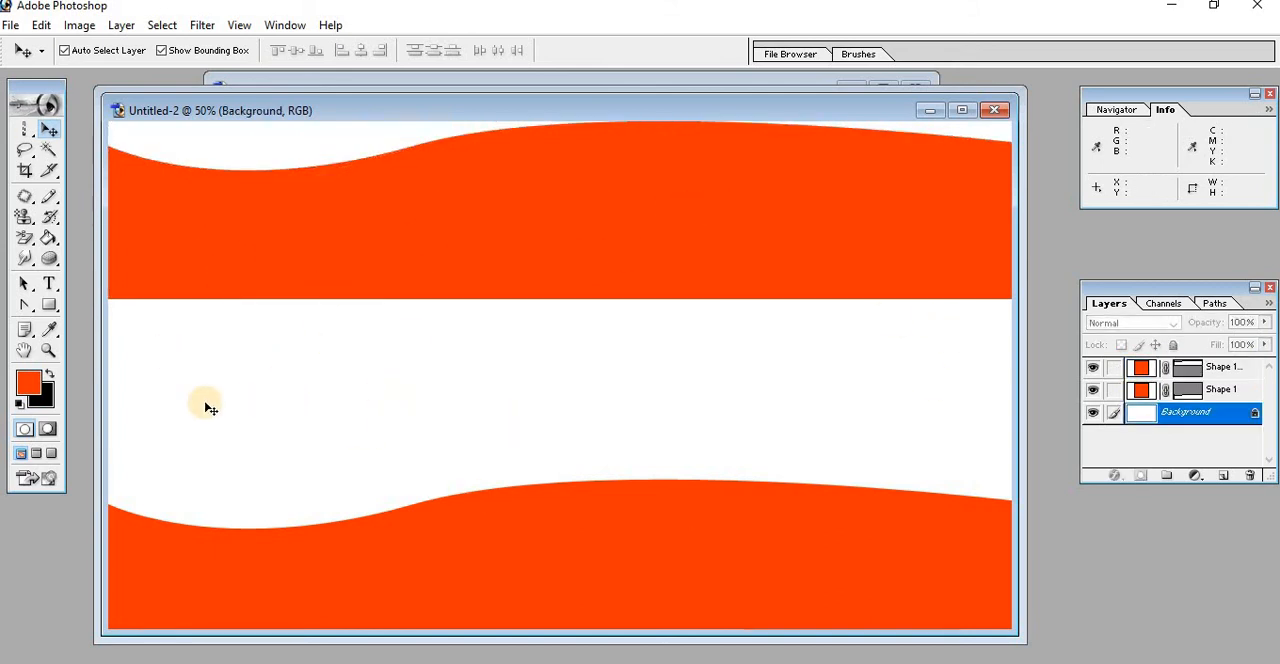
{"action": "left_click", "coordinate": [457, 235]}
{"action": "left_click_drag", "start_coordinate": [594, 169], "coordinate": [594, 188]}
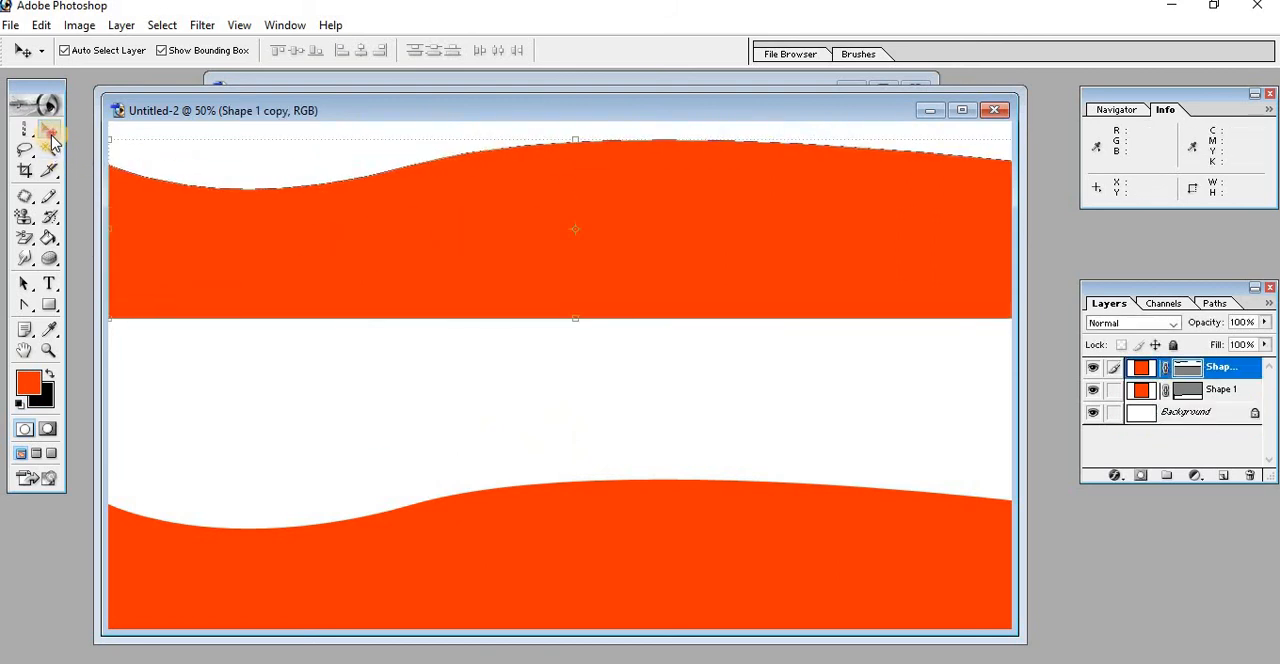
Flip the copied shape vertically about its straight bottom edge so it meets the lower wave, and apply the transformation
{"action": "left_click_drag", "start_coordinate": [577, 137], "coordinate": [575, 493]}
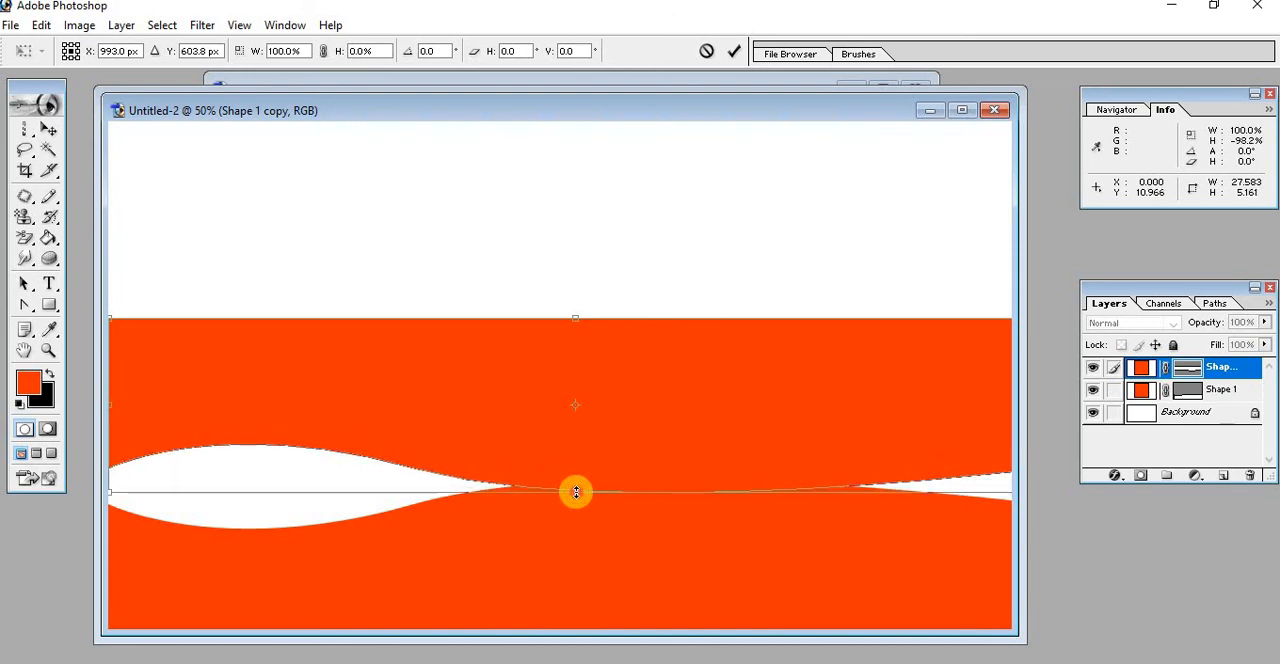
{"action": "left_click", "coordinate": [50, 130]}
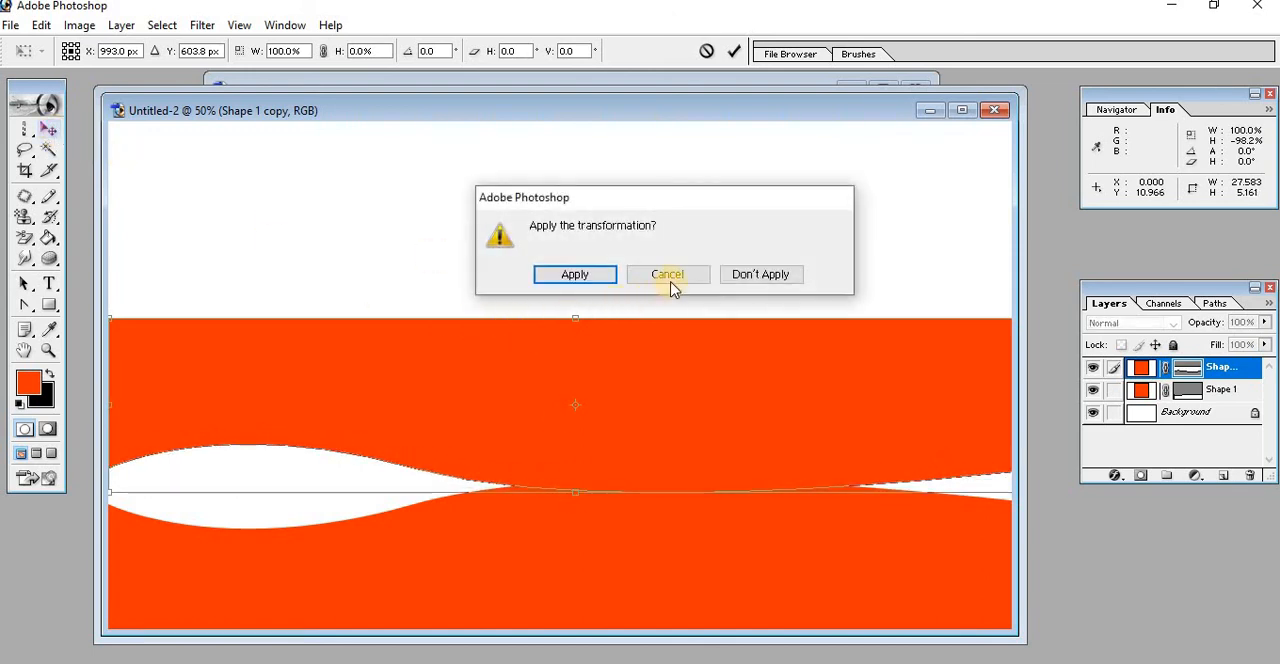
{"action": "left_click", "coordinate": [574, 276]}
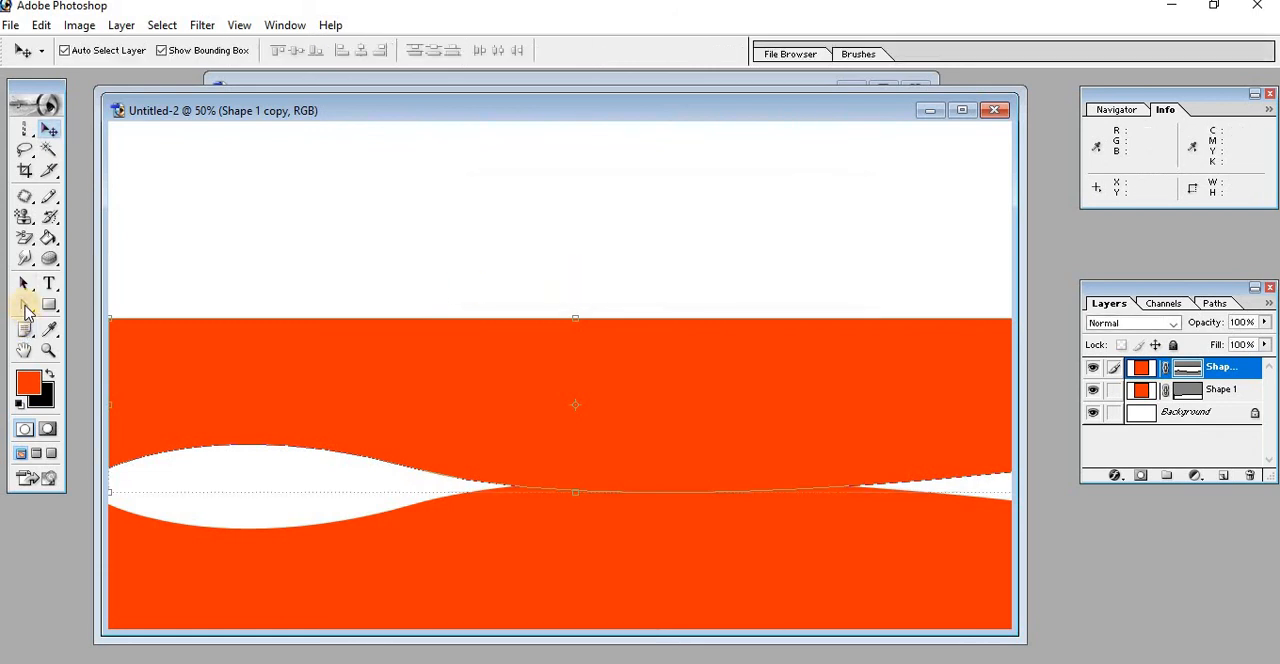
{"action": "left_click_drag", "start_coordinate": [26, 312], "coordinate": [117, 401]}
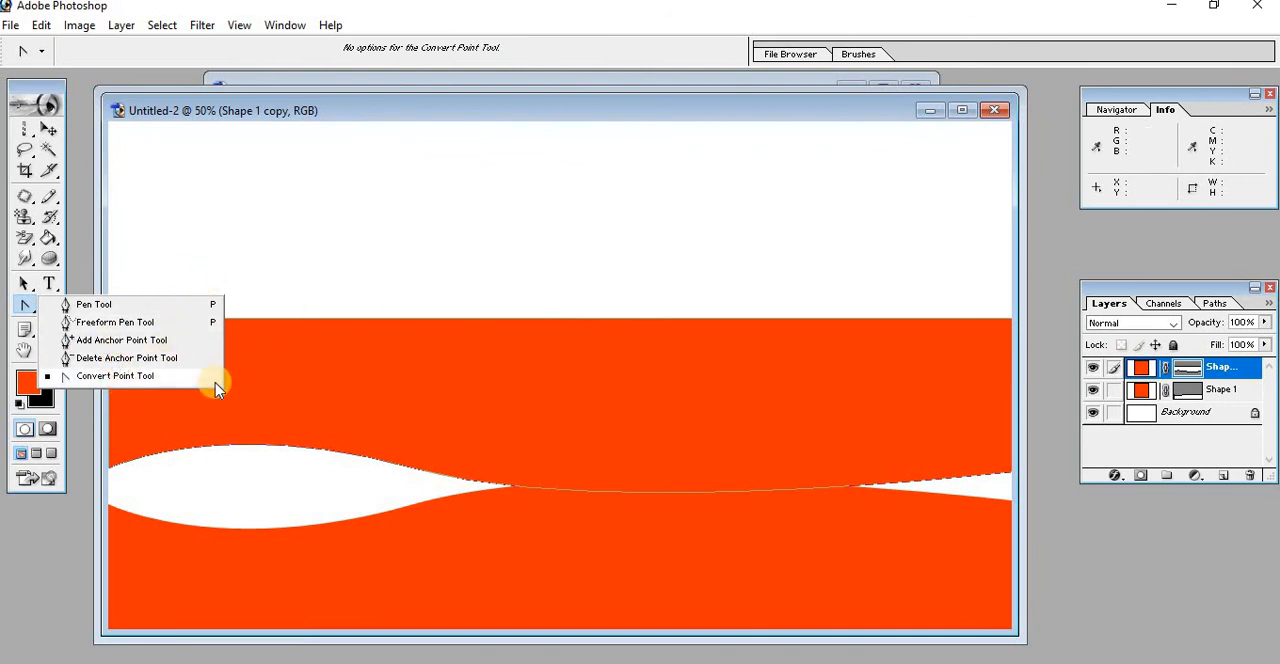
{"action": "left_click", "coordinate": [650, 378]}
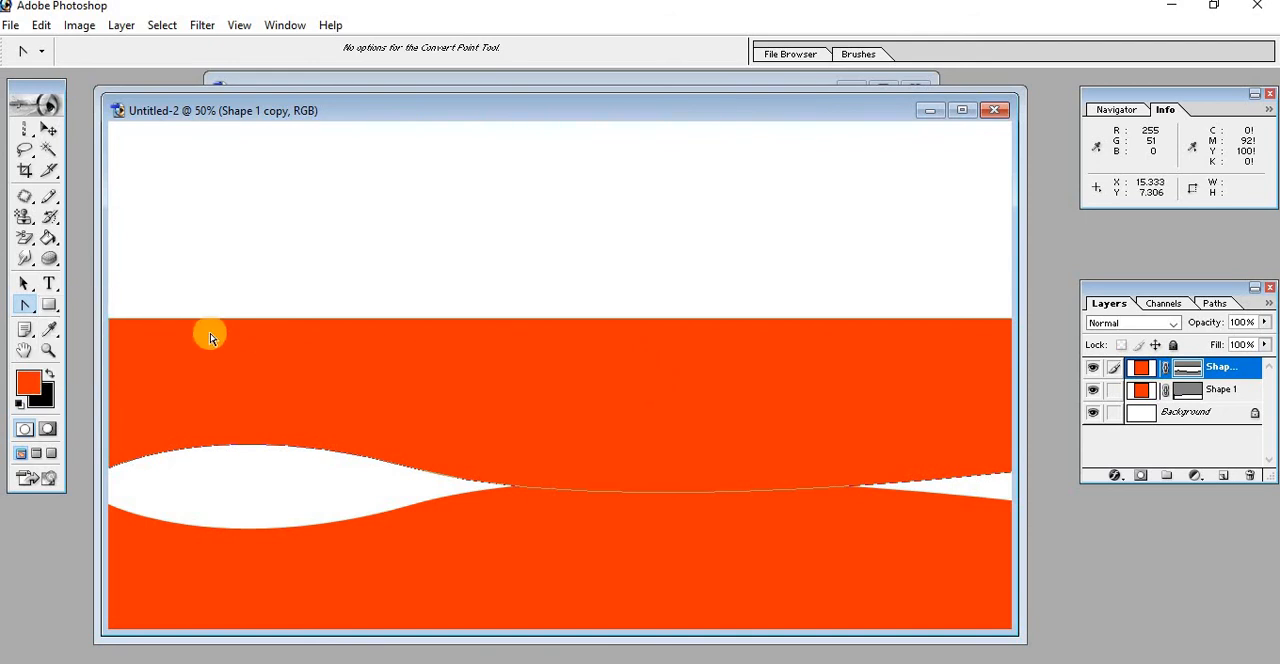
Draw a plain rectangle in the white area's left part and a rounded rectangle with 10 px radius to its right
{"action": "left_click", "coordinate": [49, 305]}
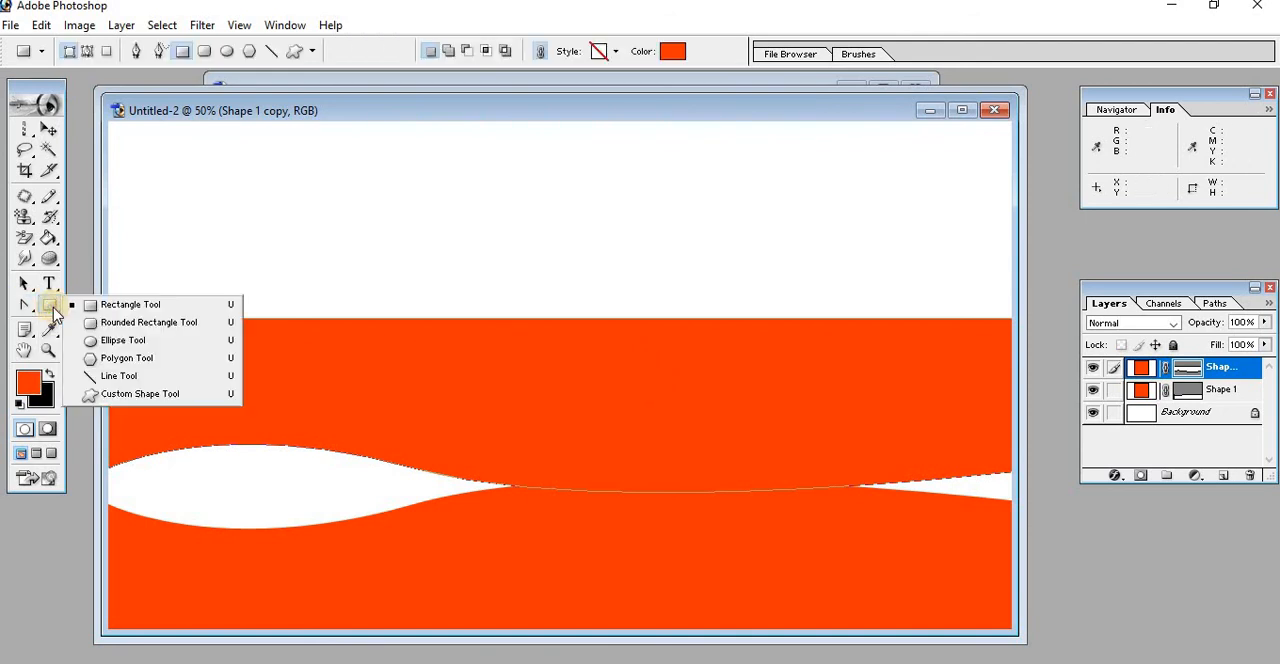
{"action": "left_click", "coordinate": [133, 307]}
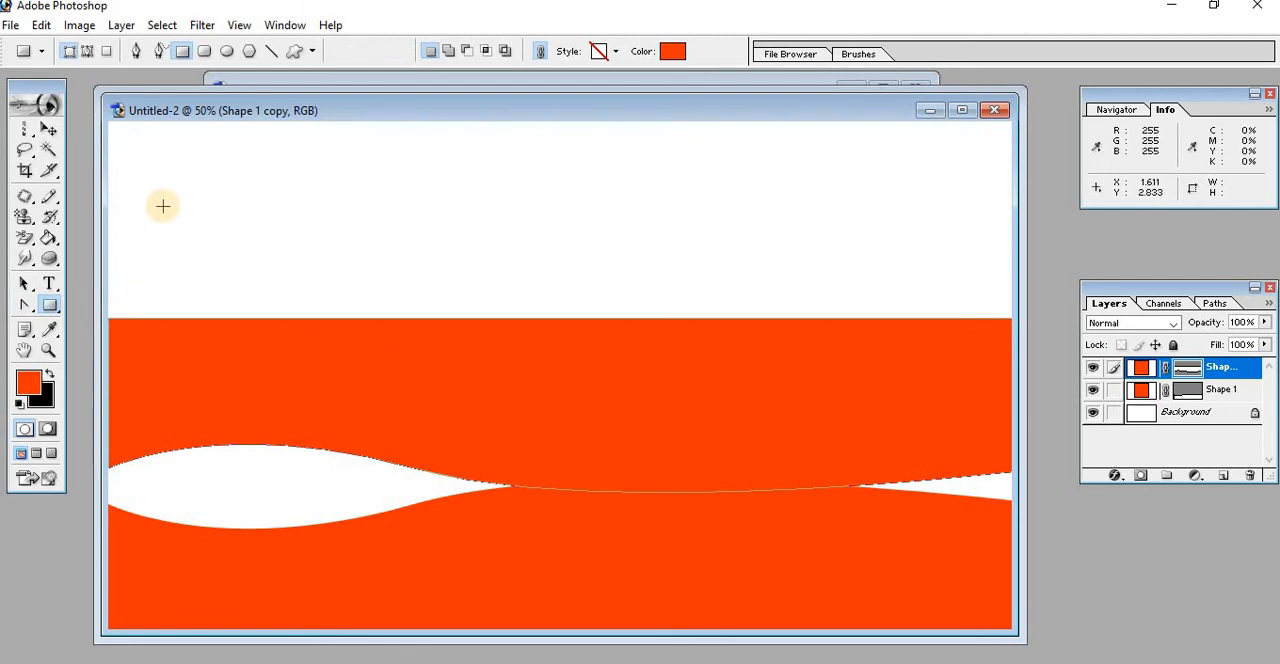
{"action": "left_click_drag", "start_coordinate": [163, 176], "coordinate": [323, 268]}
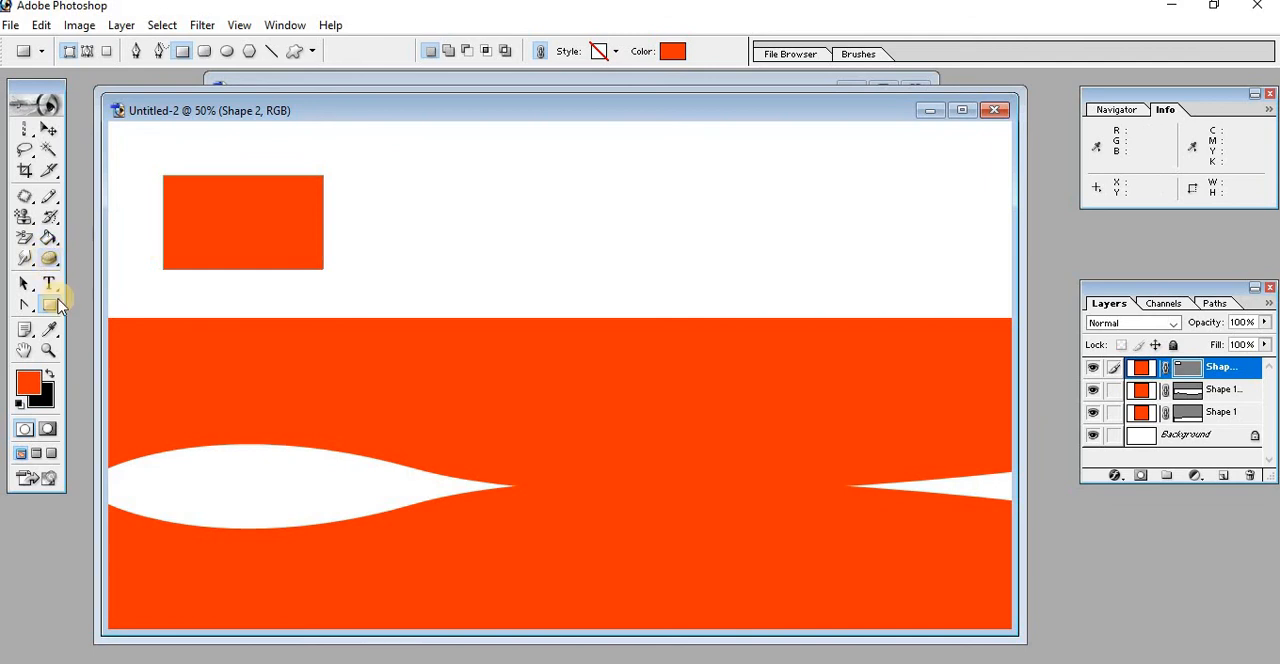
{"action": "left_click", "coordinate": [57, 306]}
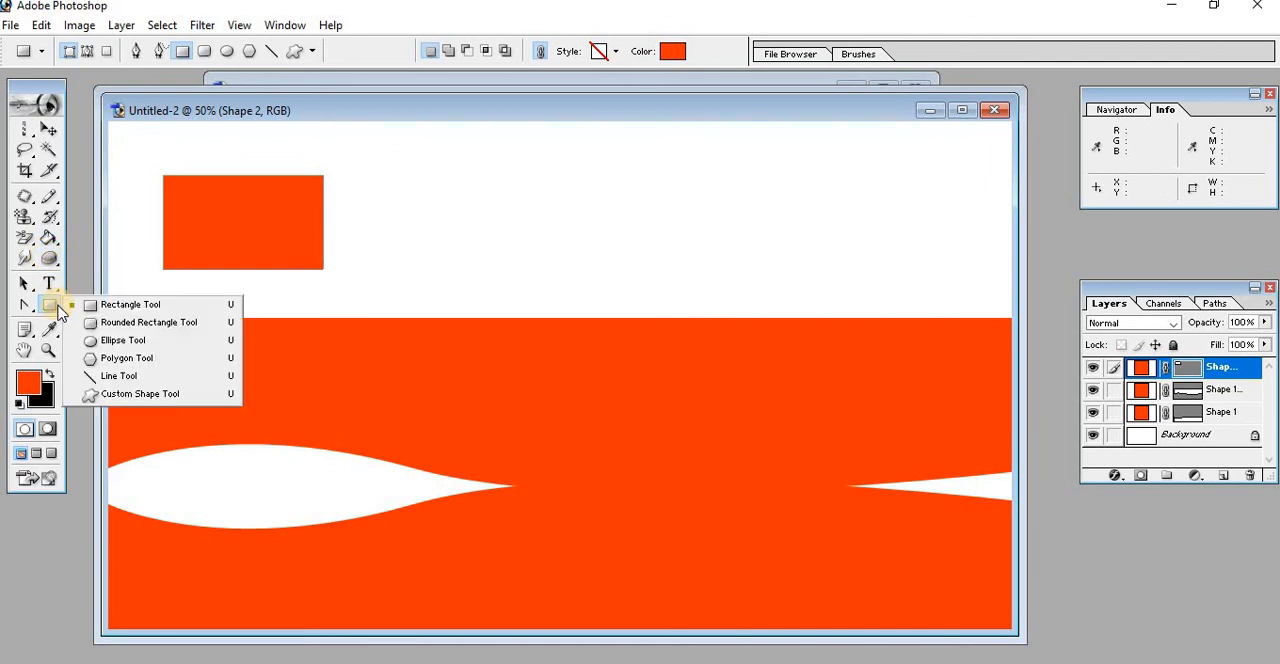
{"action": "left_click", "coordinate": [160, 326]}
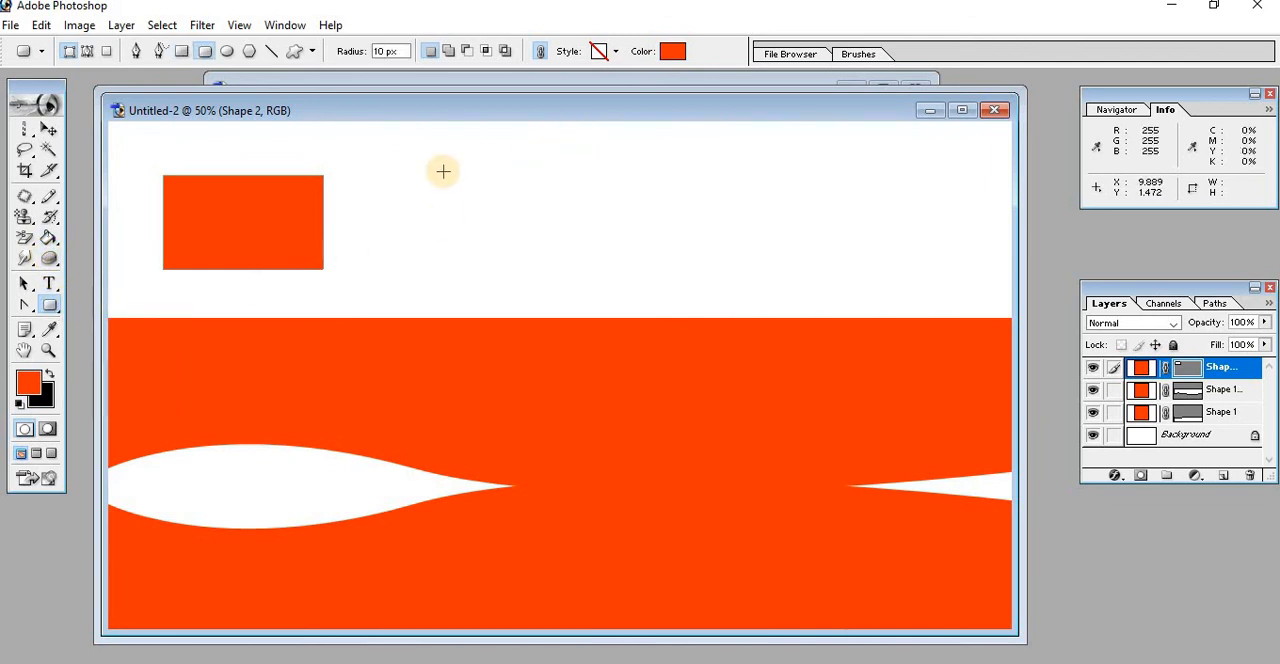
{"action": "left_click_drag", "start_coordinate": [444, 171], "coordinate": [597, 272]}
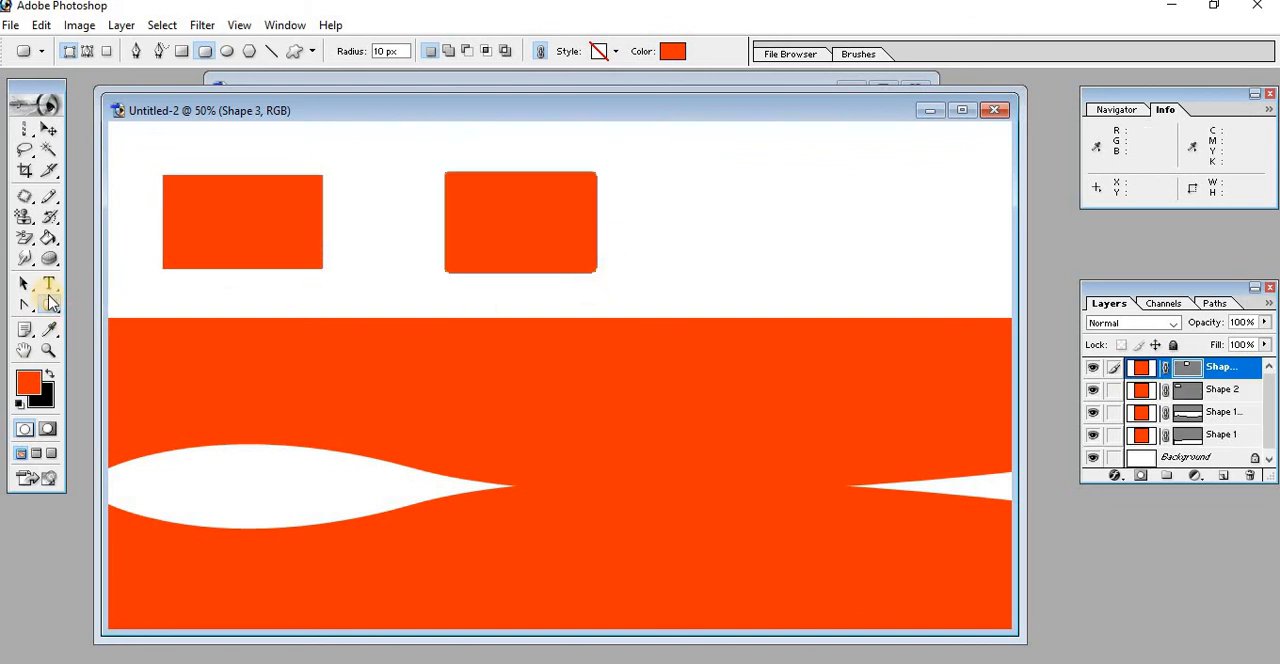
Draw a small ellipse in the white area to the right of the rounded rectangle
{"action": "left_click_drag", "start_coordinate": [50, 307], "coordinate": [50, 307]}
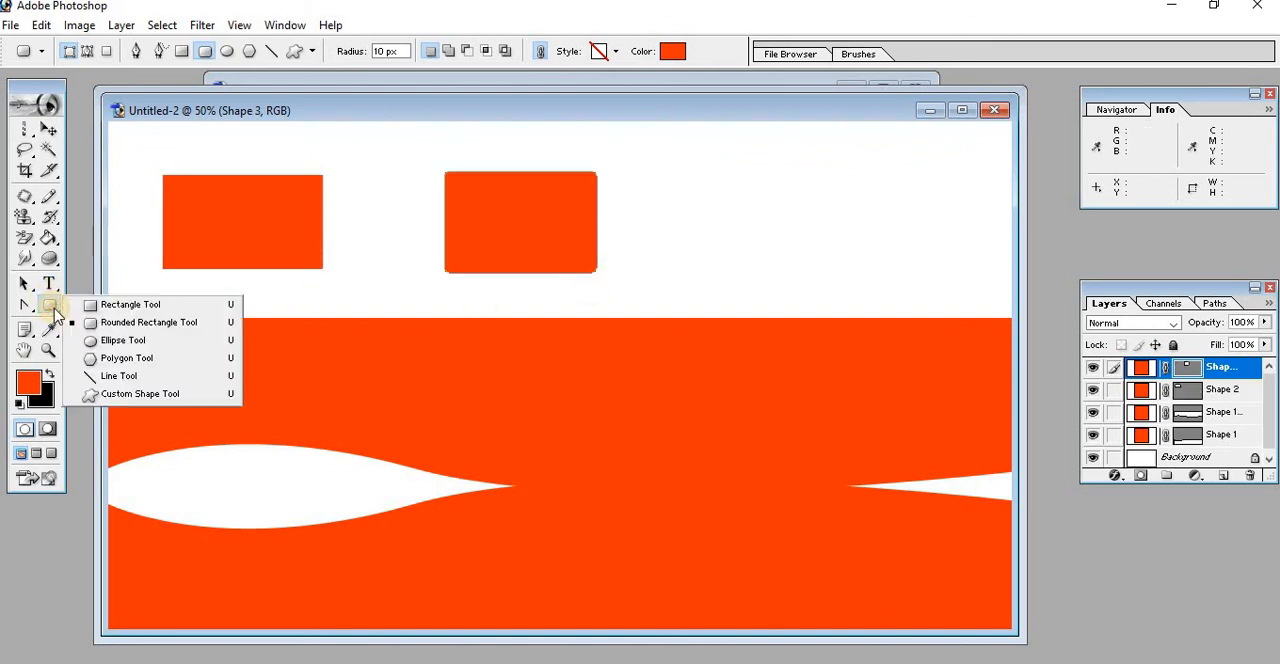
{"action": "left_click", "coordinate": [107, 345]}
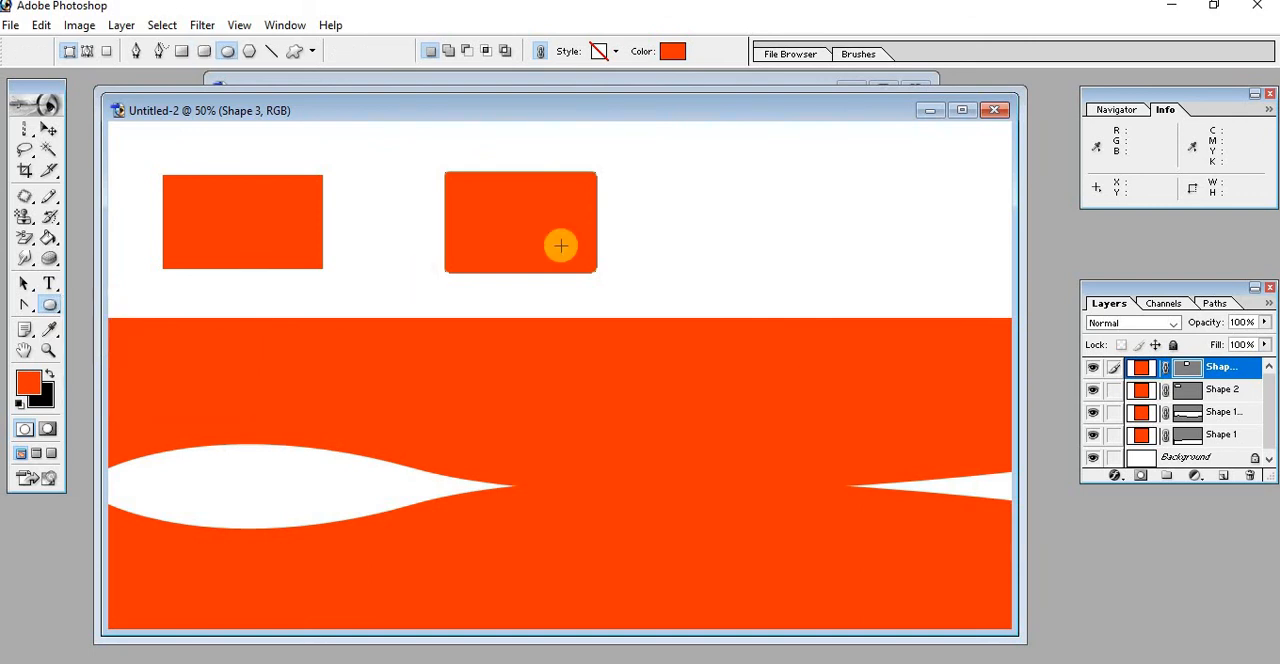
{"action": "left_click_drag", "start_coordinate": [667, 211], "coordinate": [779, 302]}
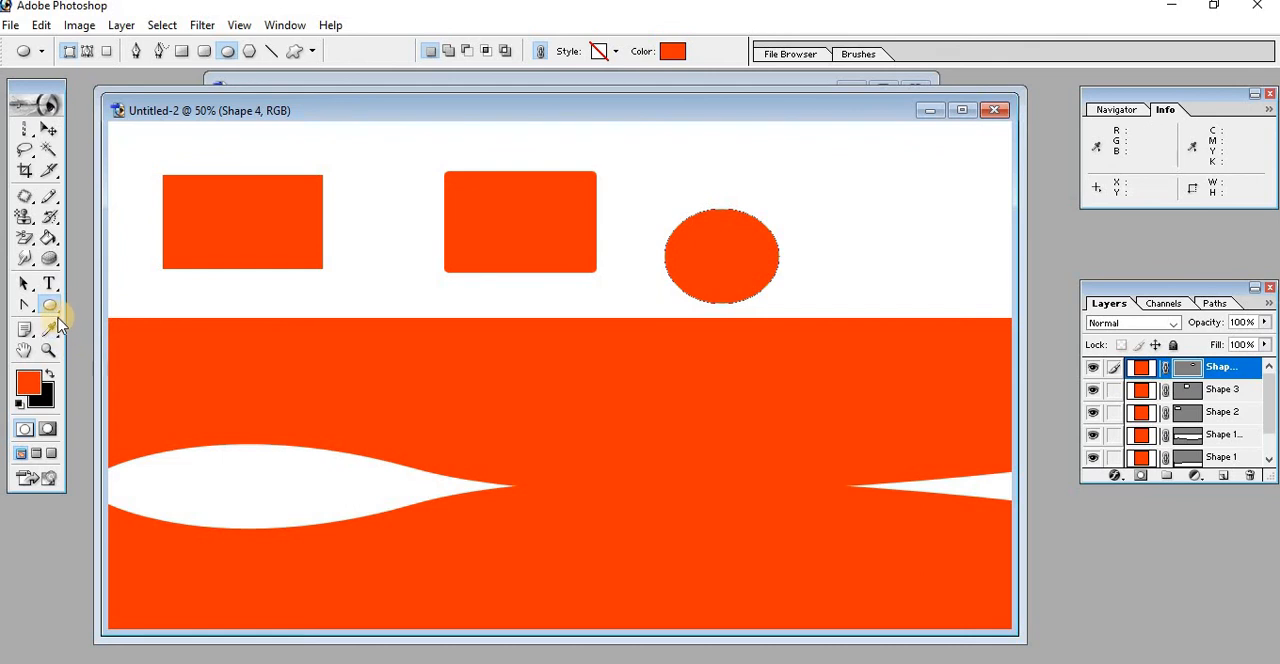
Switch to the Custom Shape tool and display its available shapes as large thumbnails
{"action": "left_click", "coordinate": [52, 306]}
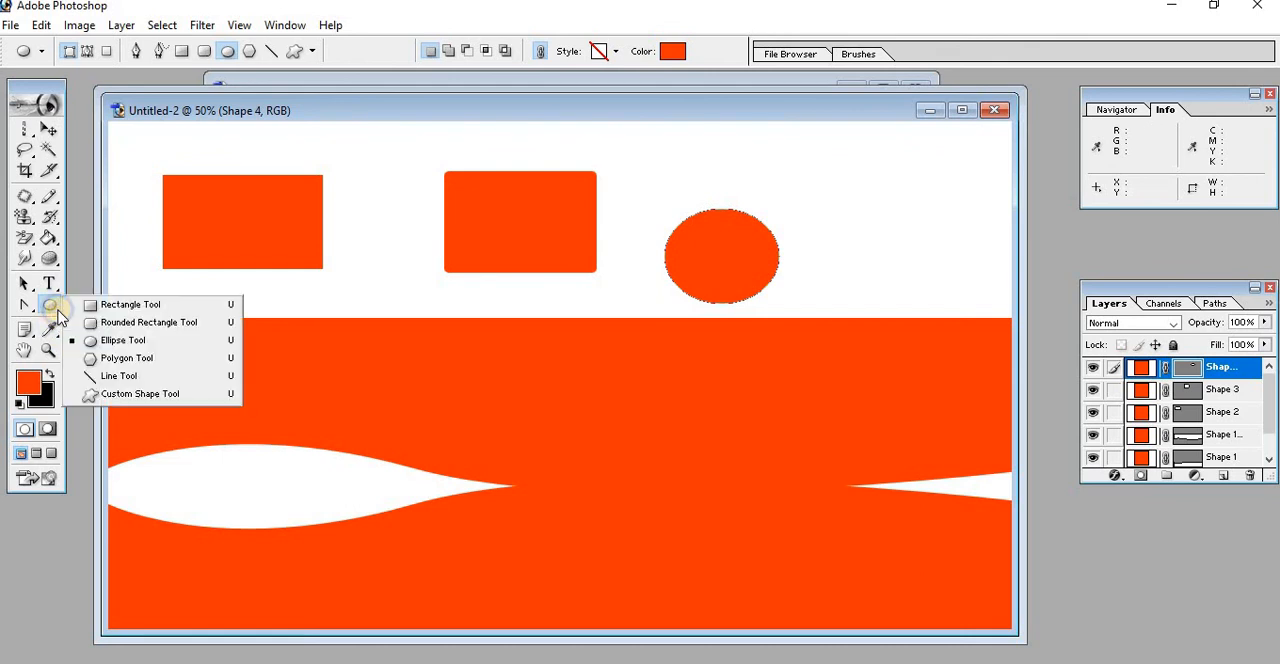
{"action": "left_click", "coordinate": [134, 394]}
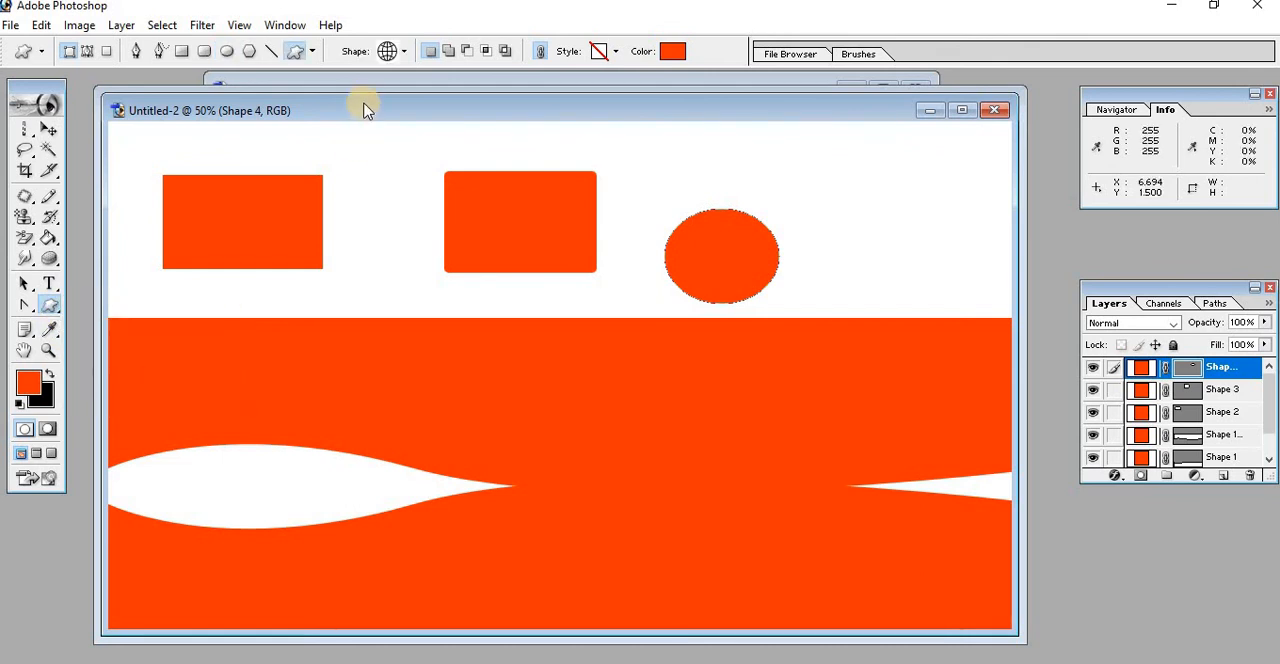
{"action": "left_click", "coordinate": [405, 54]}
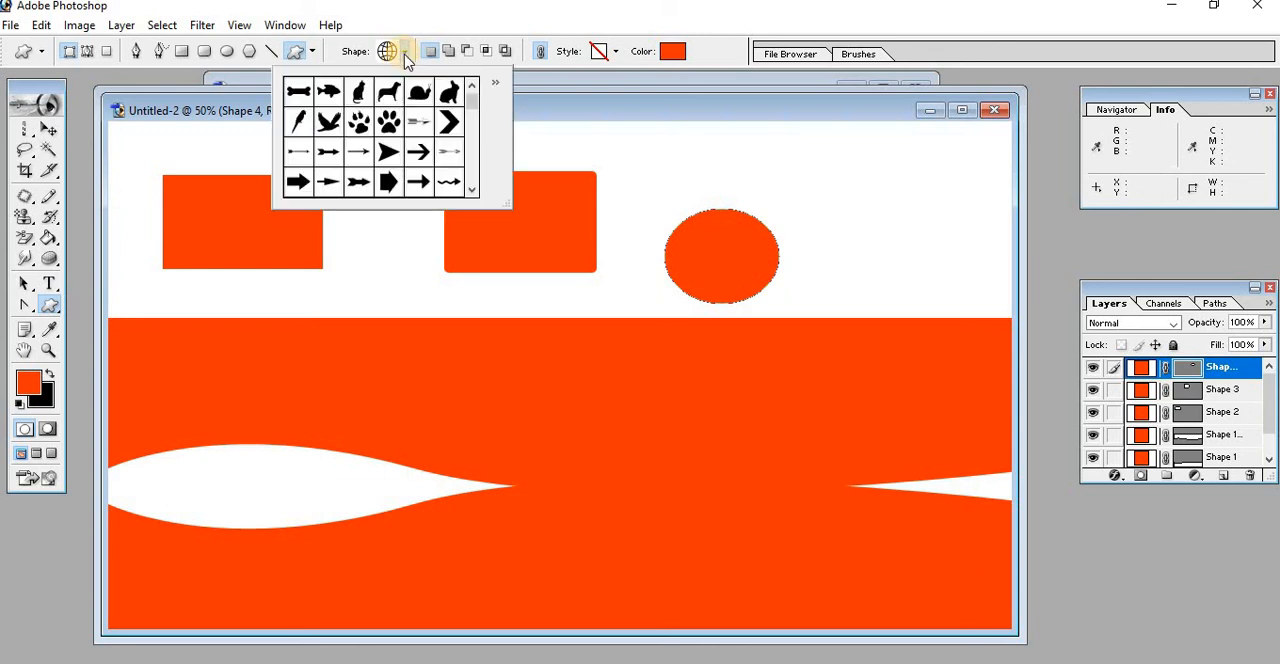
{"action": "left_click", "coordinate": [496, 85]}
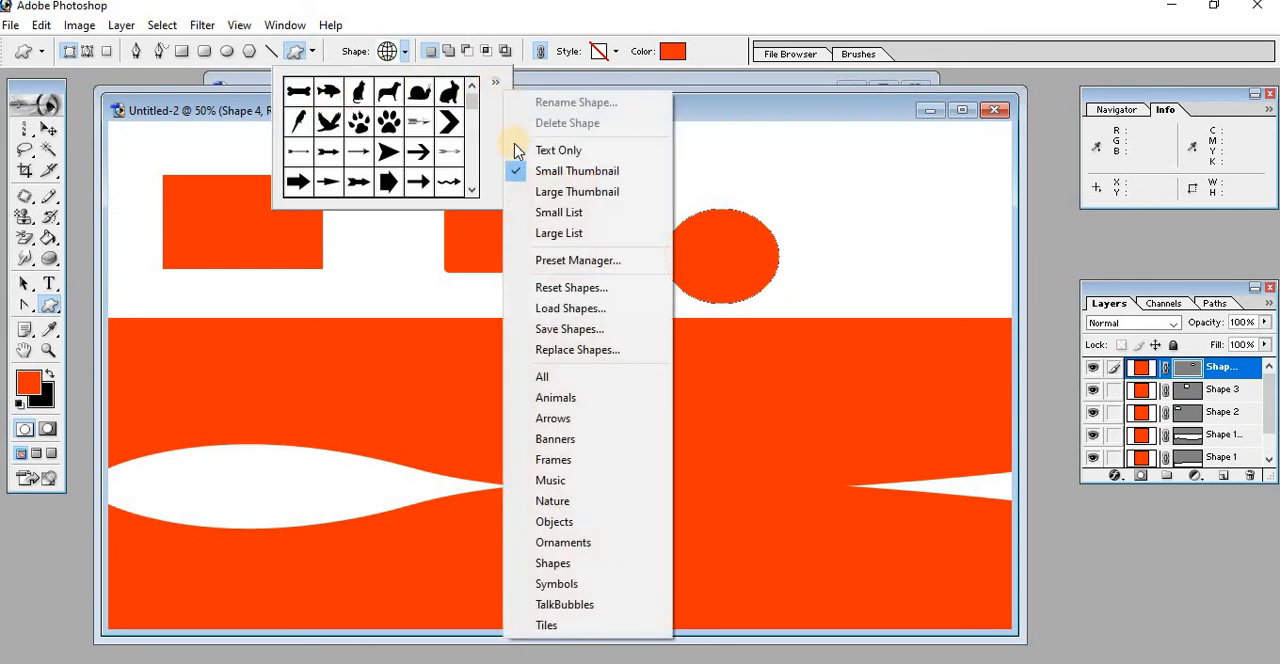
{"action": "left_click", "coordinate": [545, 191]}
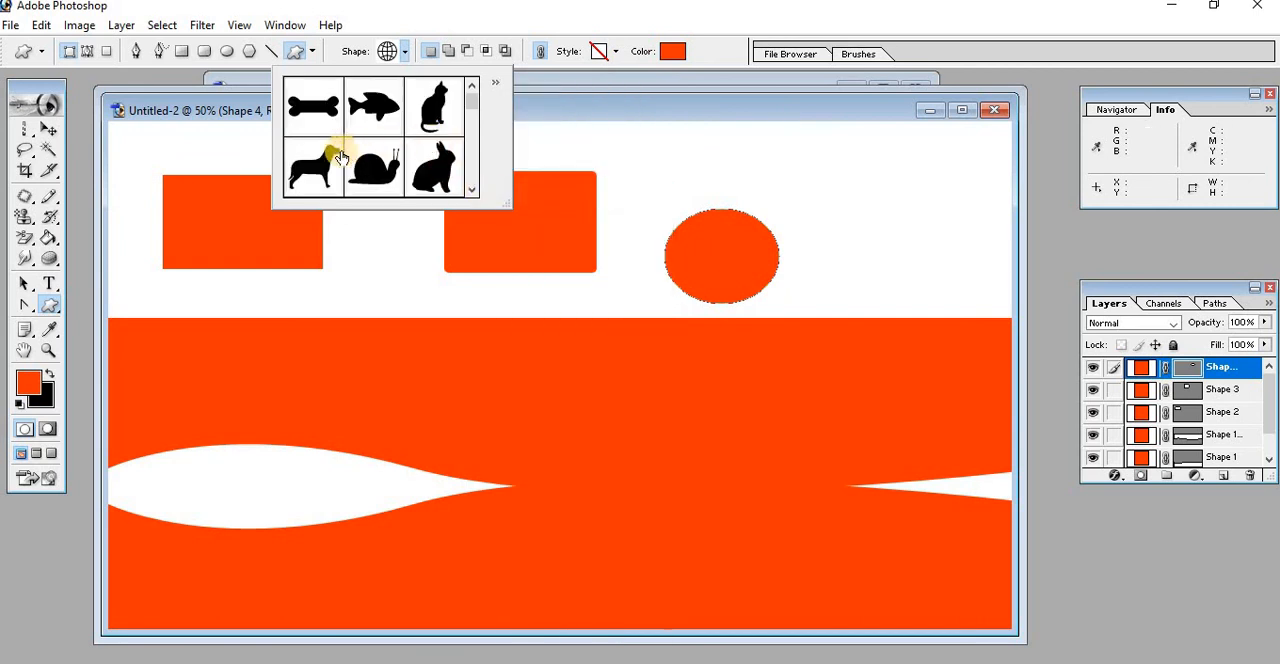
Replace the current custom shapes with the Animals set
{"action": "left_click", "coordinate": [494, 82]}
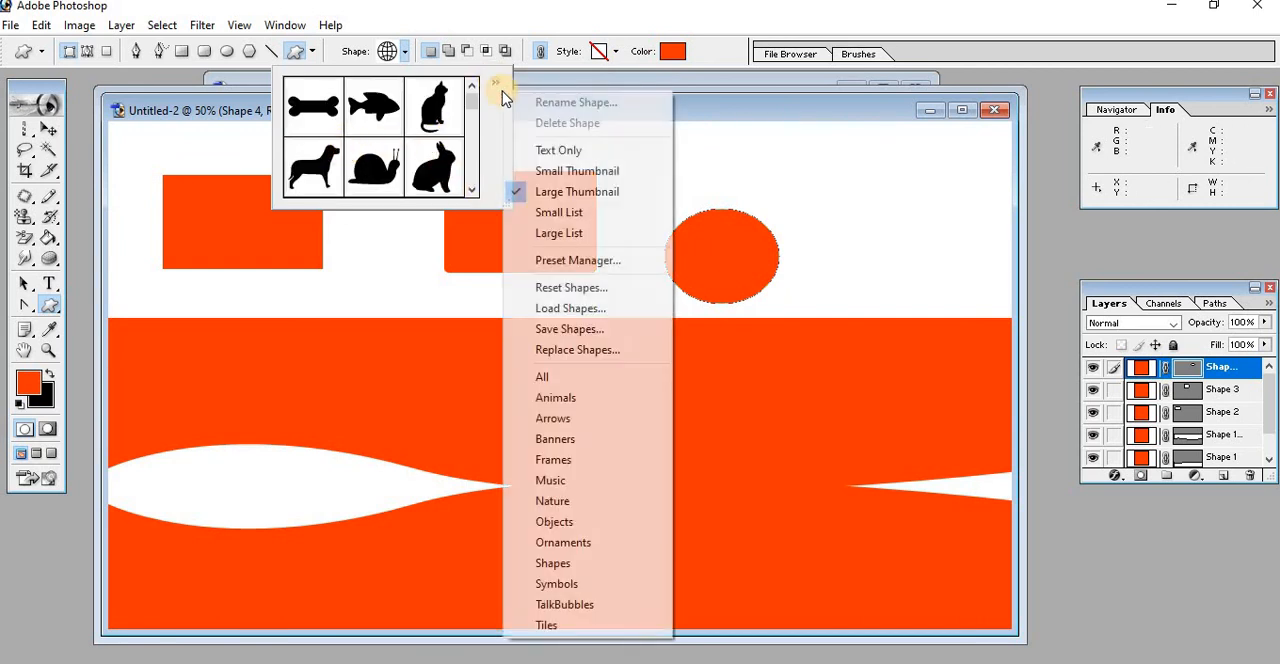
{"action": "left_click", "coordinate": [553, 400]}
{"action": "left_click", "coordinate": [553, 276]}
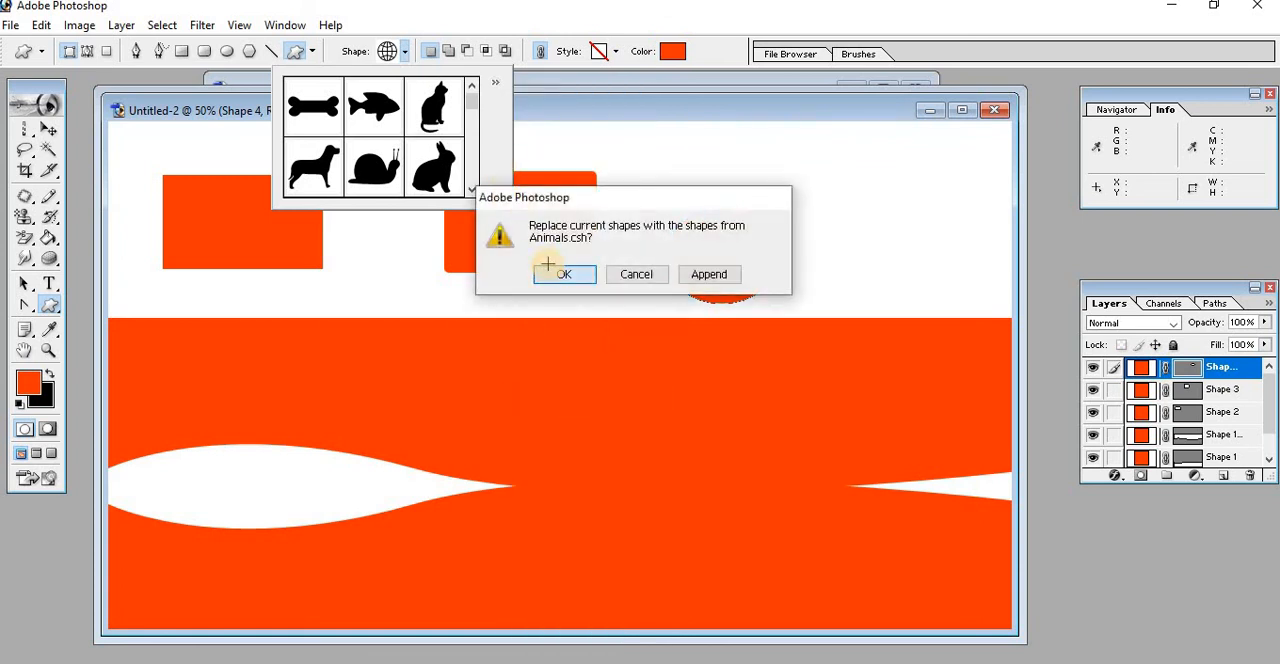
{"action": "left_click", "coordinate": [493, 88]}
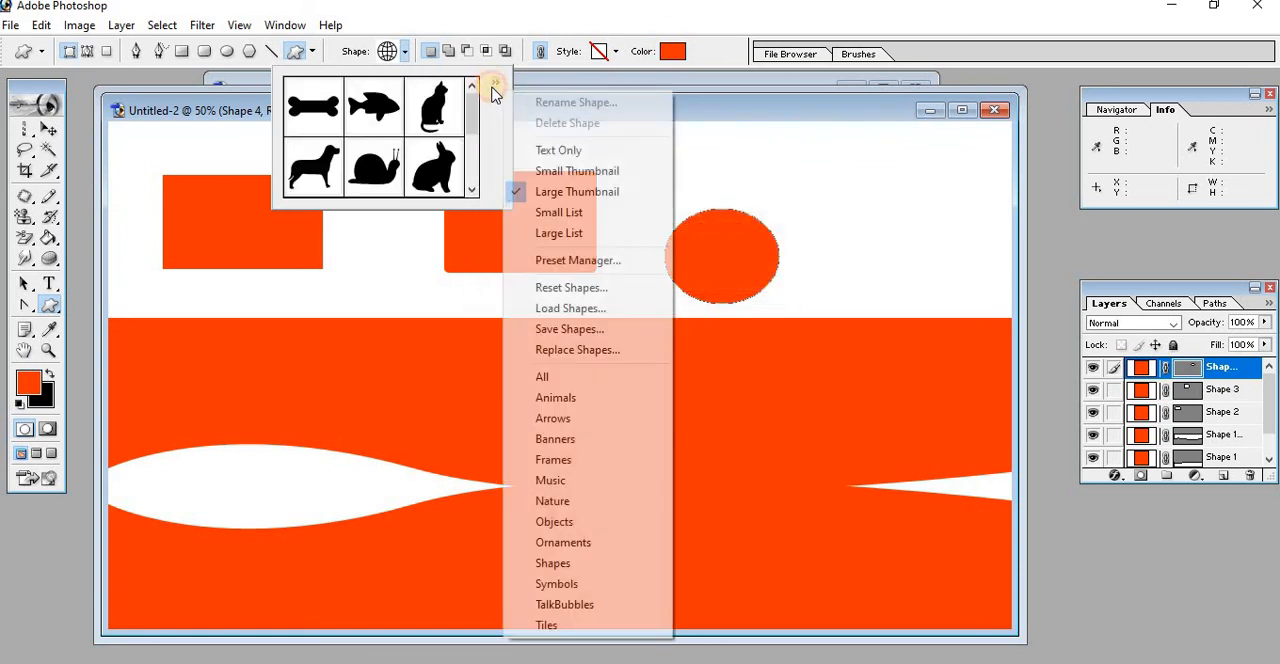
{"action": "left_click", "coordinate": [557, 310]}
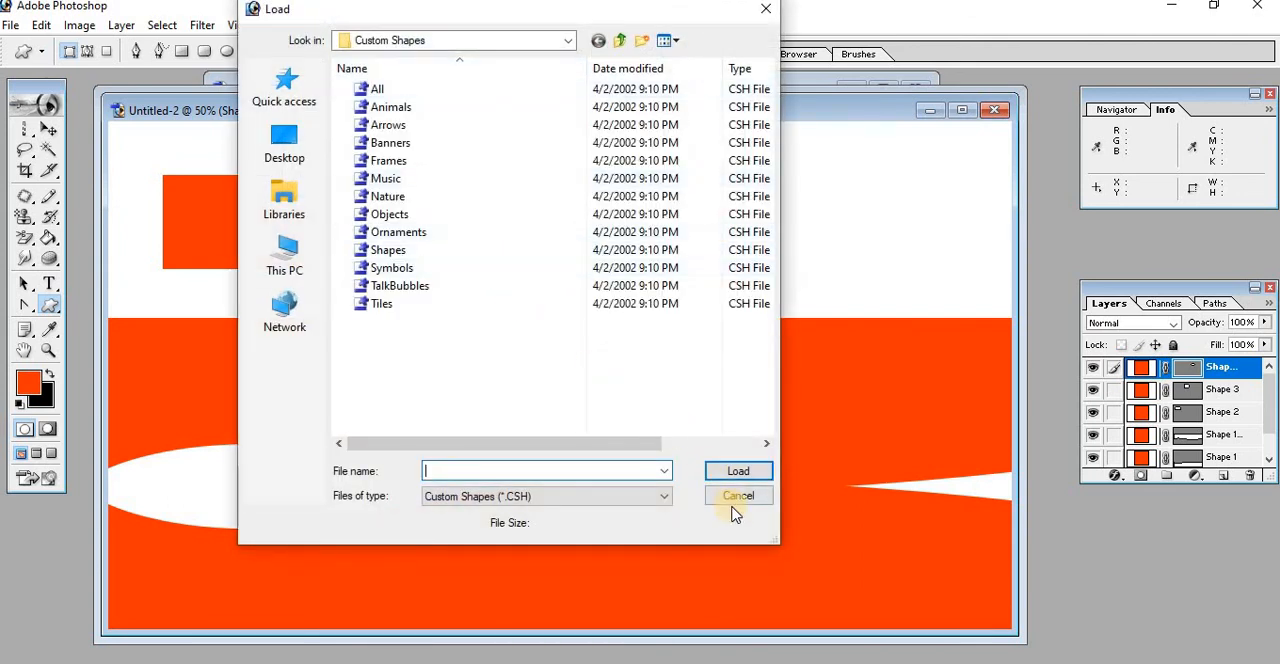
{"action": "left_click", "coordinate": [736, 496]}
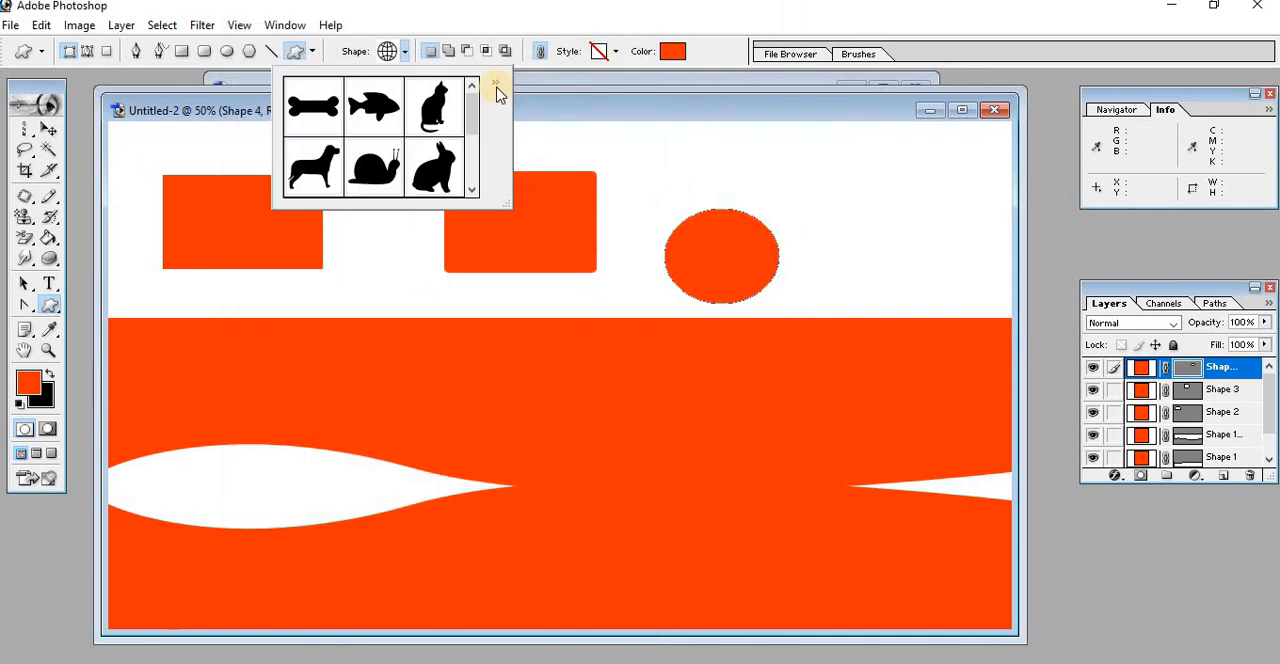
Replace the current custom shapes with the All set and look through the loaded shapes
{"action": "left_click", "coordinate": [496, 88]}
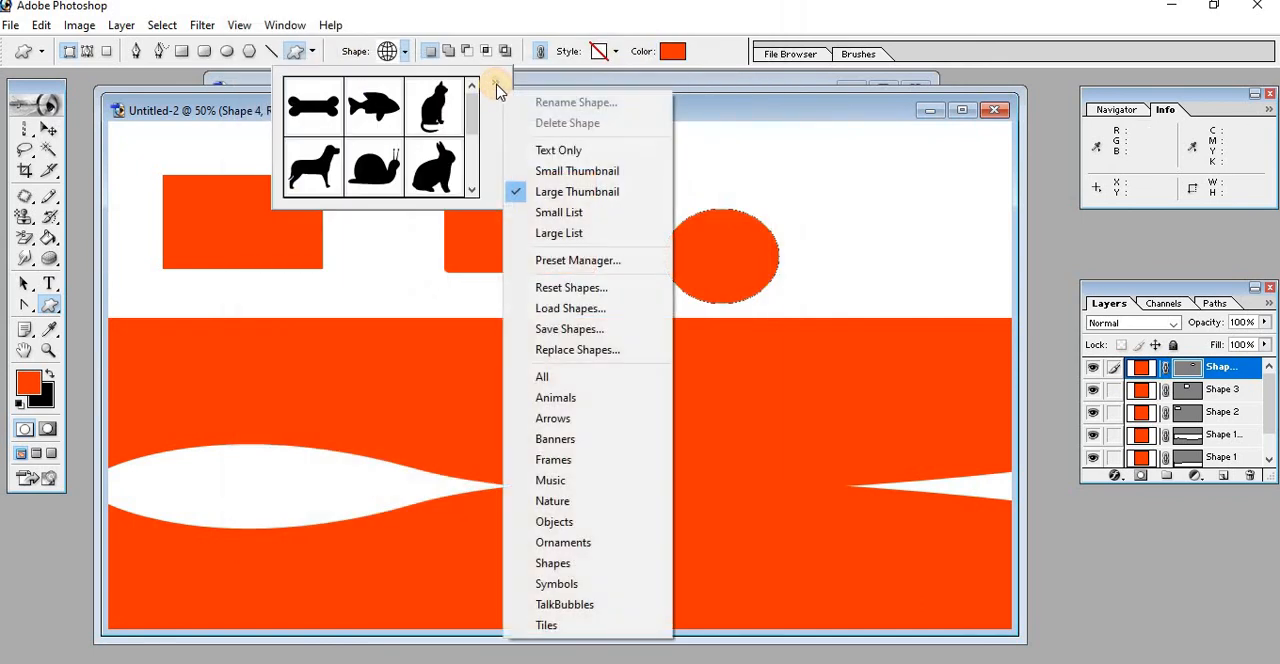
{"action": "left_click", "coordinate": [540, 380]}
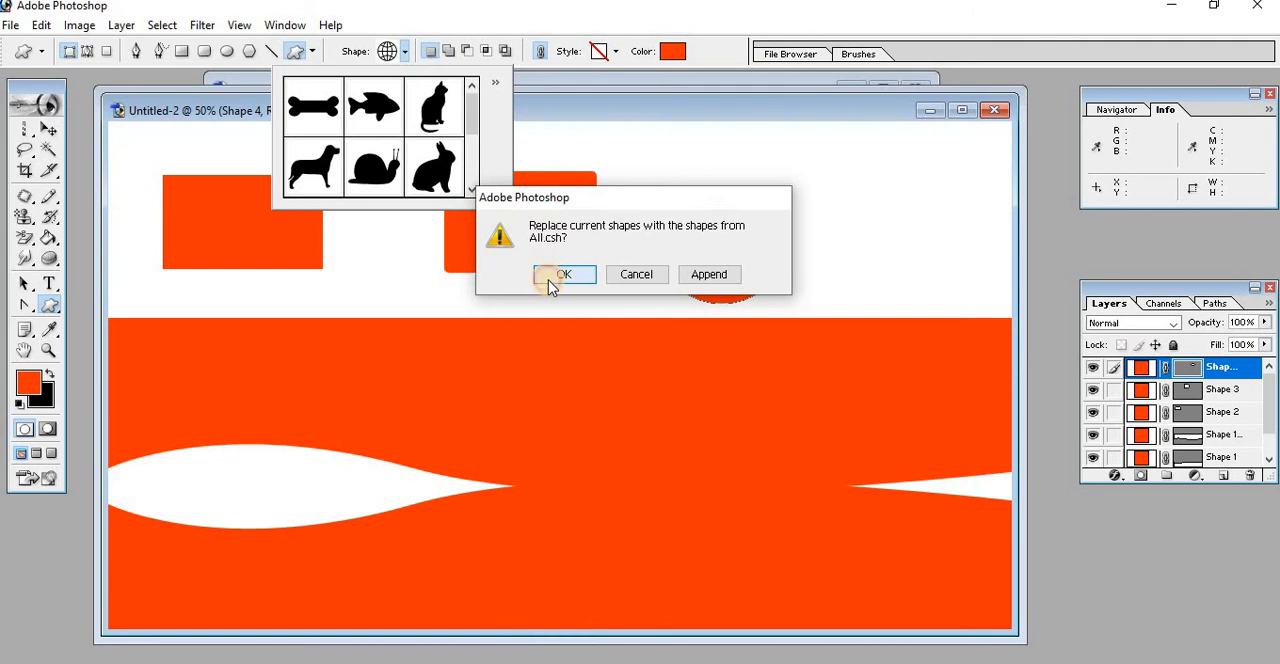
{"action": "left_click", "coordinate": [556, 277]}
{"action": "left_click_drag", "start_coordinate": [474, 115], "coordinate": [471, 138]}
Try the text-only view of the custom shapes and switch their display to small thumbnails
{"action": "left_click", "coordinate": [494, 88]}
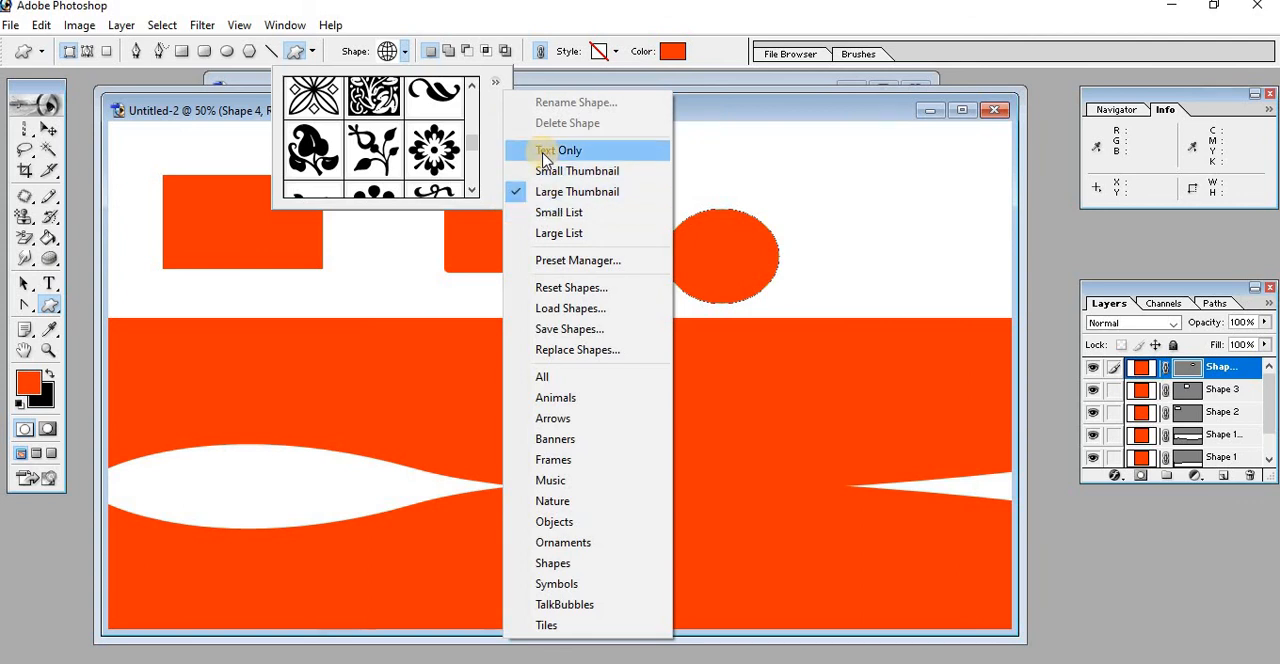
{"action": "left_click", "coordinate": [541, 150]}
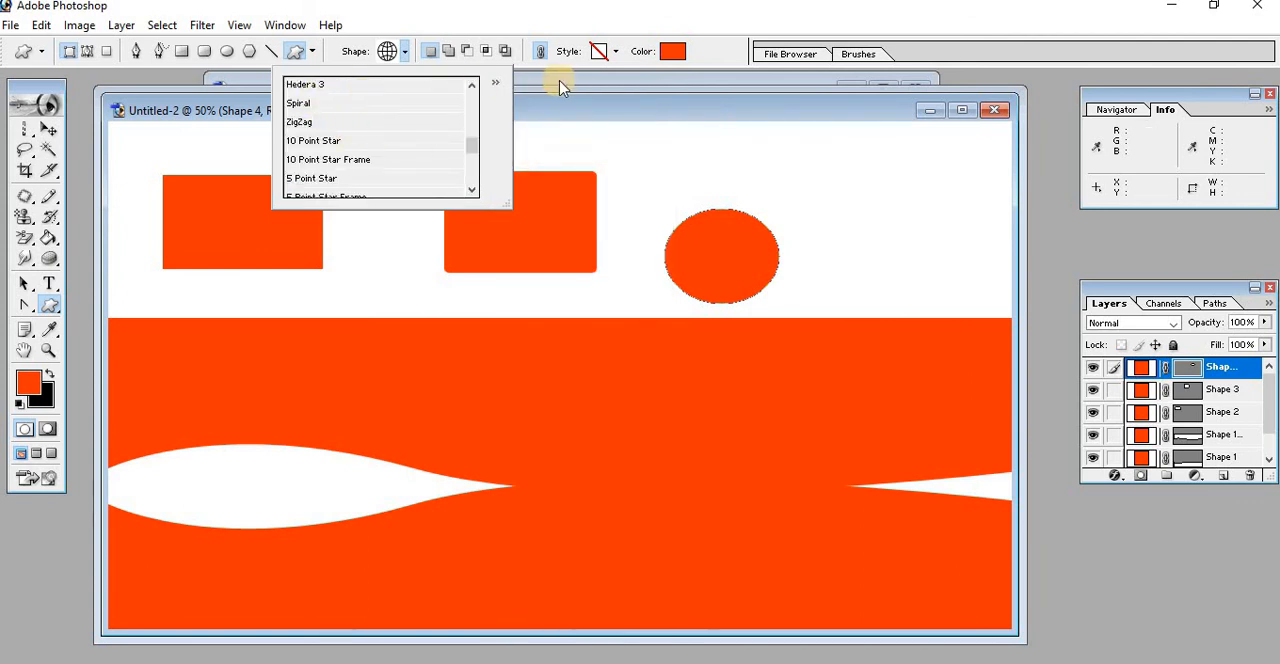
{"action": "left_click", "coordinate": [495, 83]}
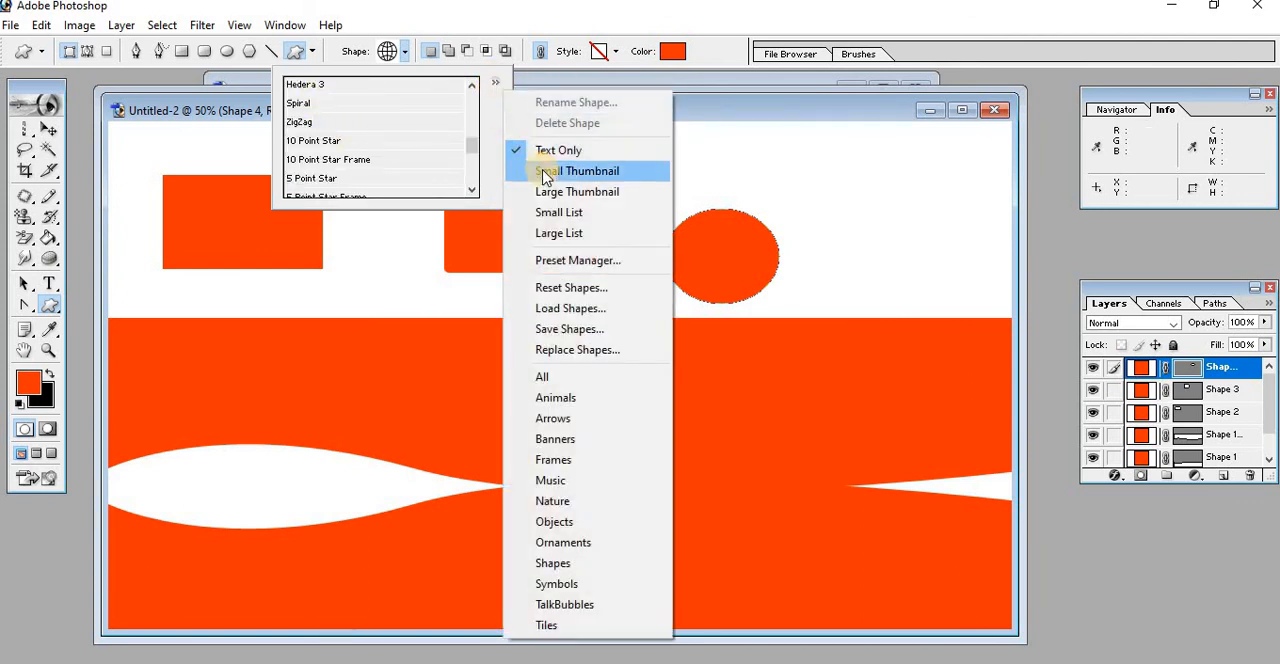
{"action": "left_click", "coordinate": [541, 170]}
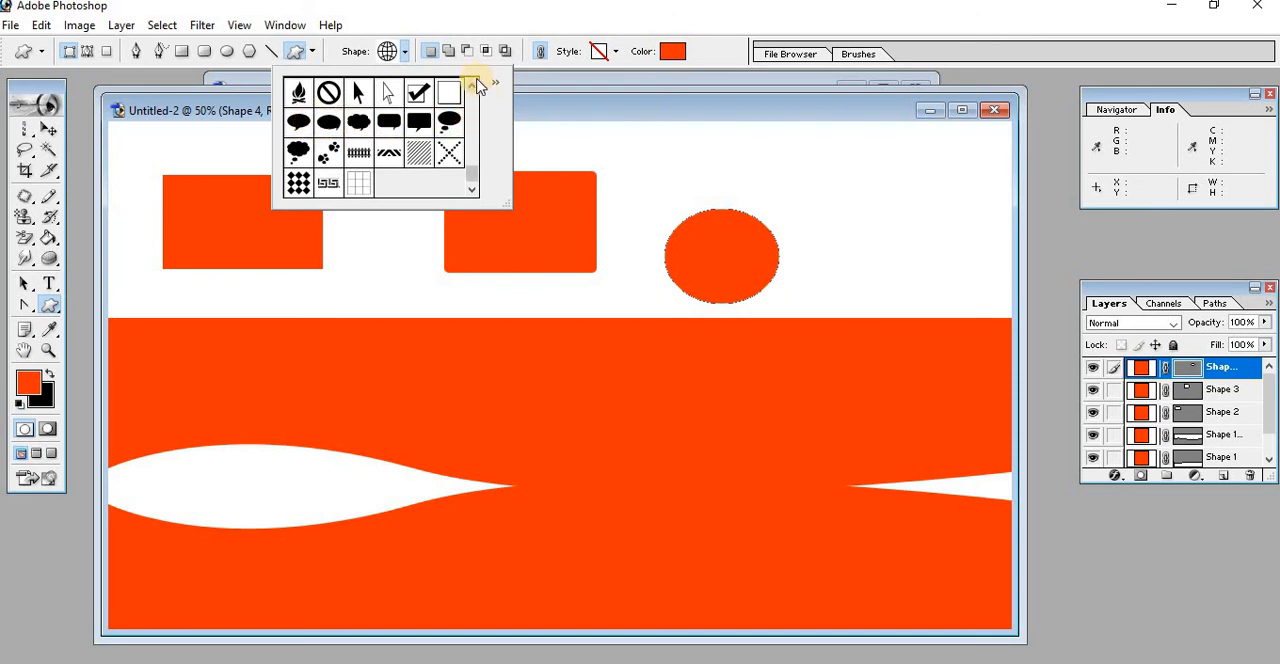
Examine the Custom Shape options and browse the loaded shapes without choosing one
{"action": "left_click", "coordinate": [387, 55]}
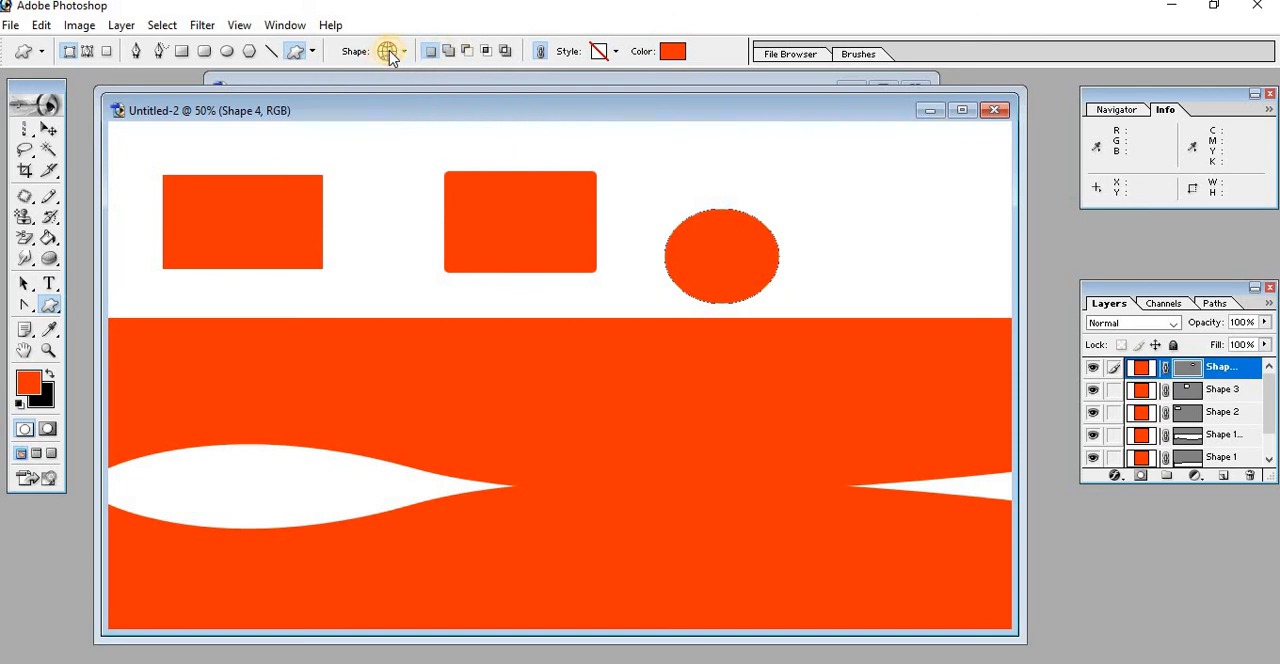
{"action": "left_click", "coordinate": [404, 52]}
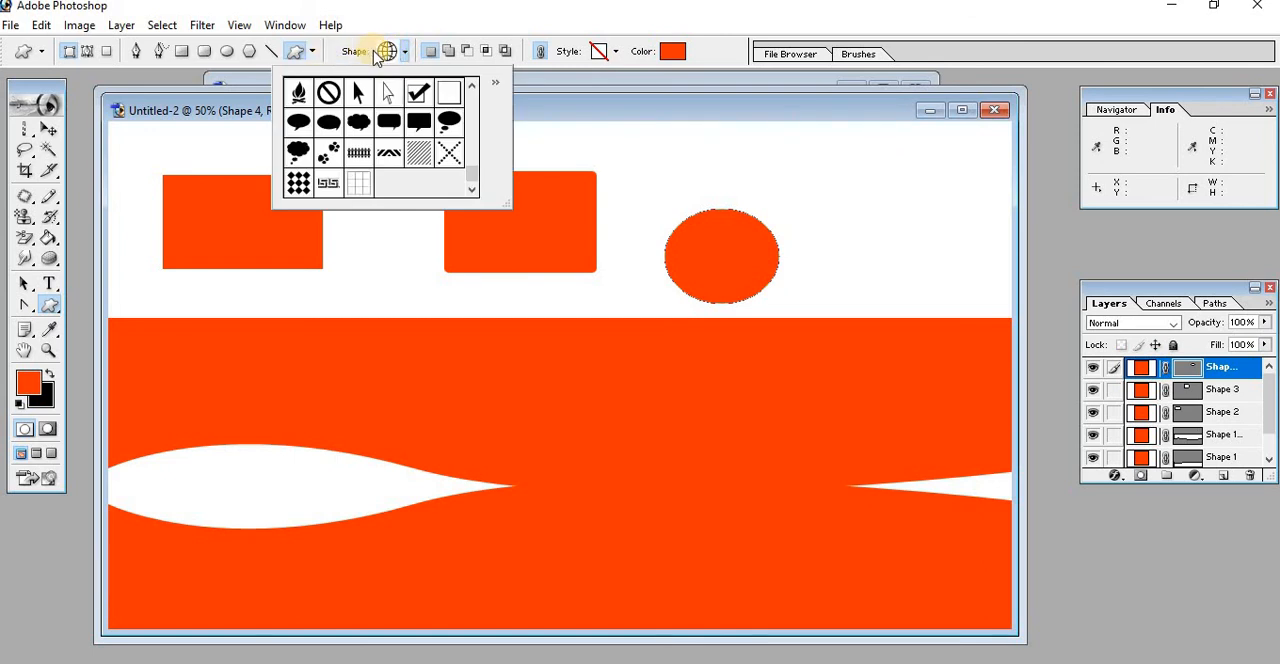
{"action": "left_click", "coordinate": [315, 52]}
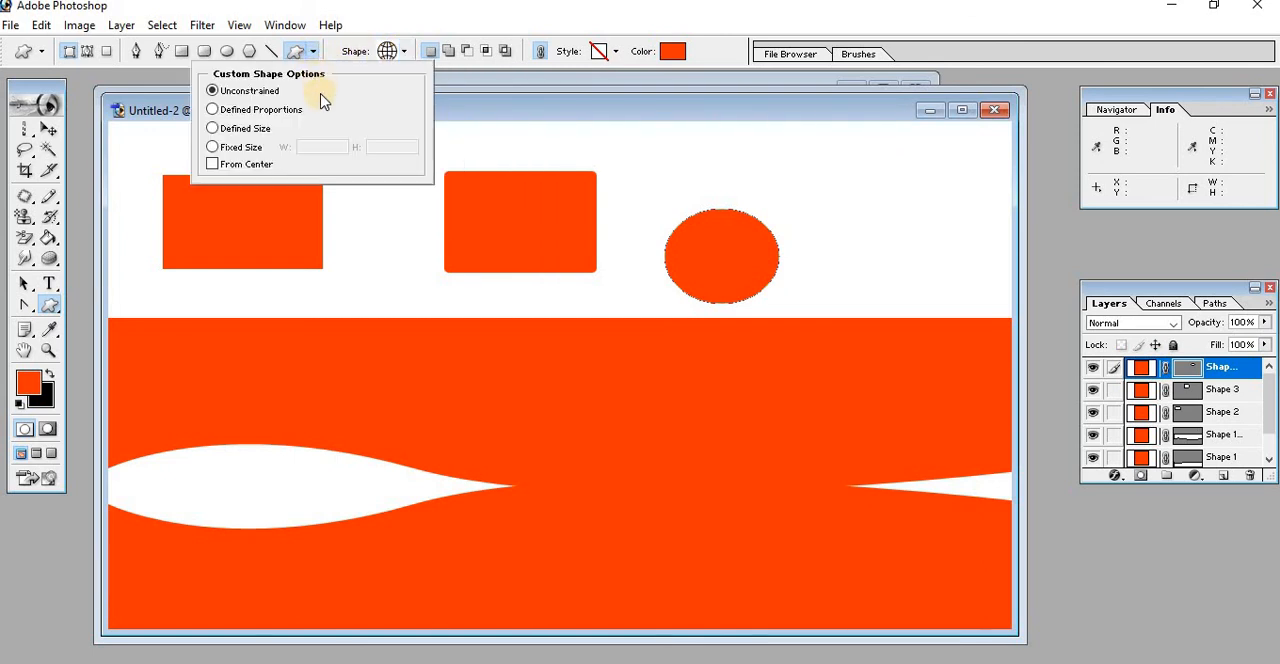
{"action": "left_click", "coordinate": [405, 52]}
{"action": "left_click", "coordinate": [405, 52]}
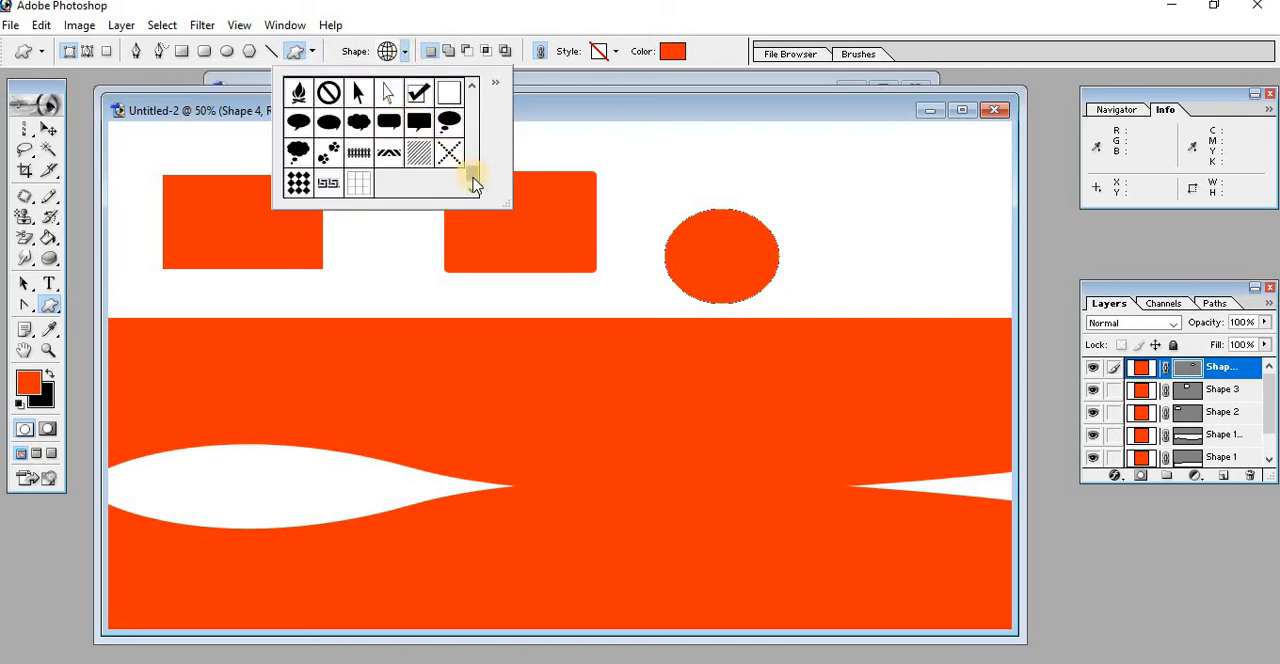
{"action": "left_click_drag", "start_coordinate": [474, 175], "coordinate": [471, 104]}
{"action": "left_click", "coordinate": [603, 131]}
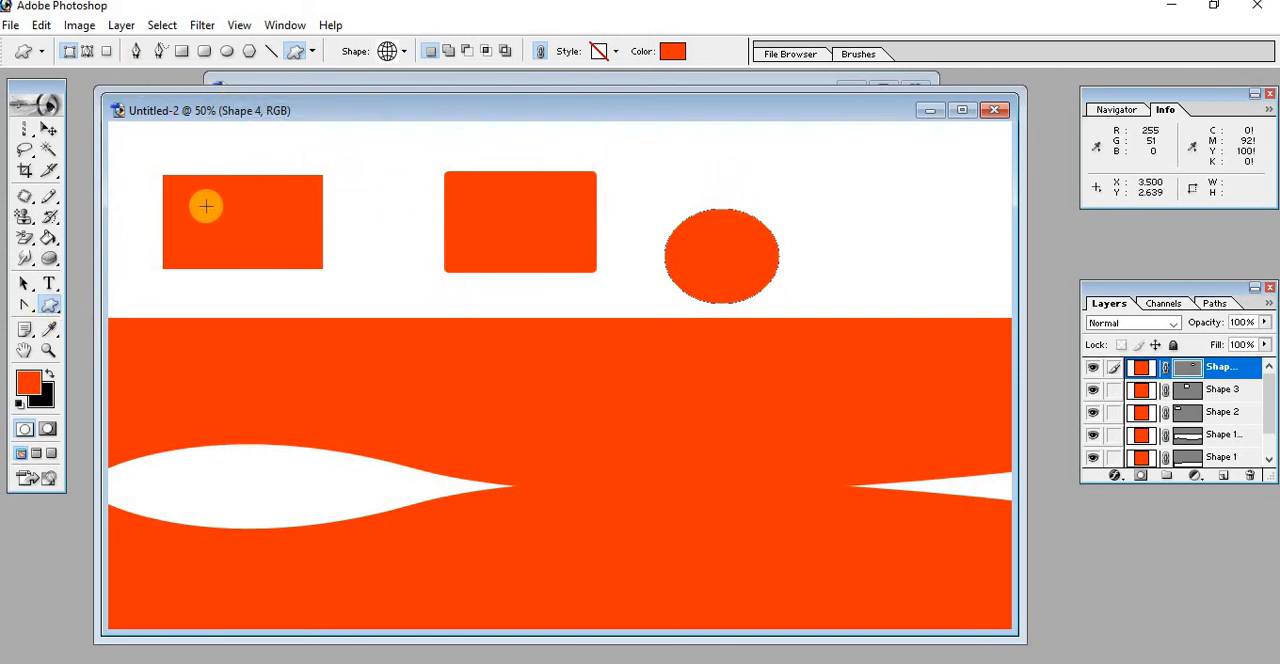
Add the text "Welcome" over the plain rectangle with the Type tool and colour it white (FFFFFF)
{"action": "left_click", "coordinate": [49, 284]}
{"action": "left_click", "coordinate": [227, 220]}
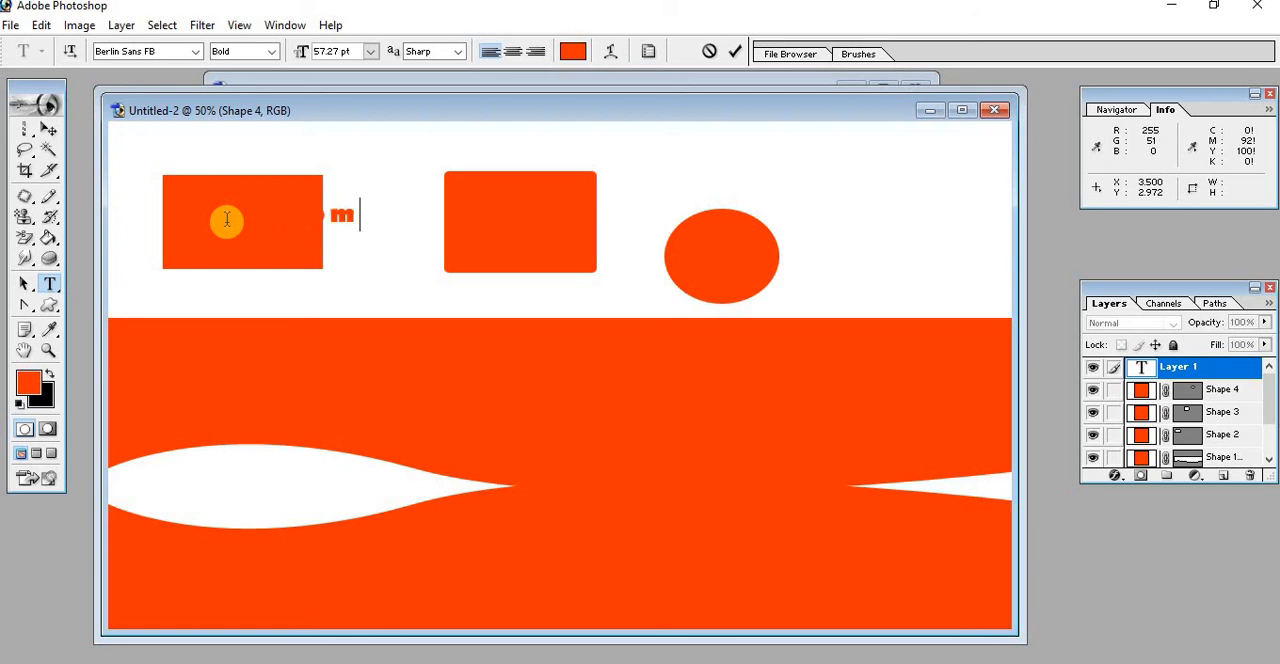
{"action": "double_click", "coordinate": [227, 220]}
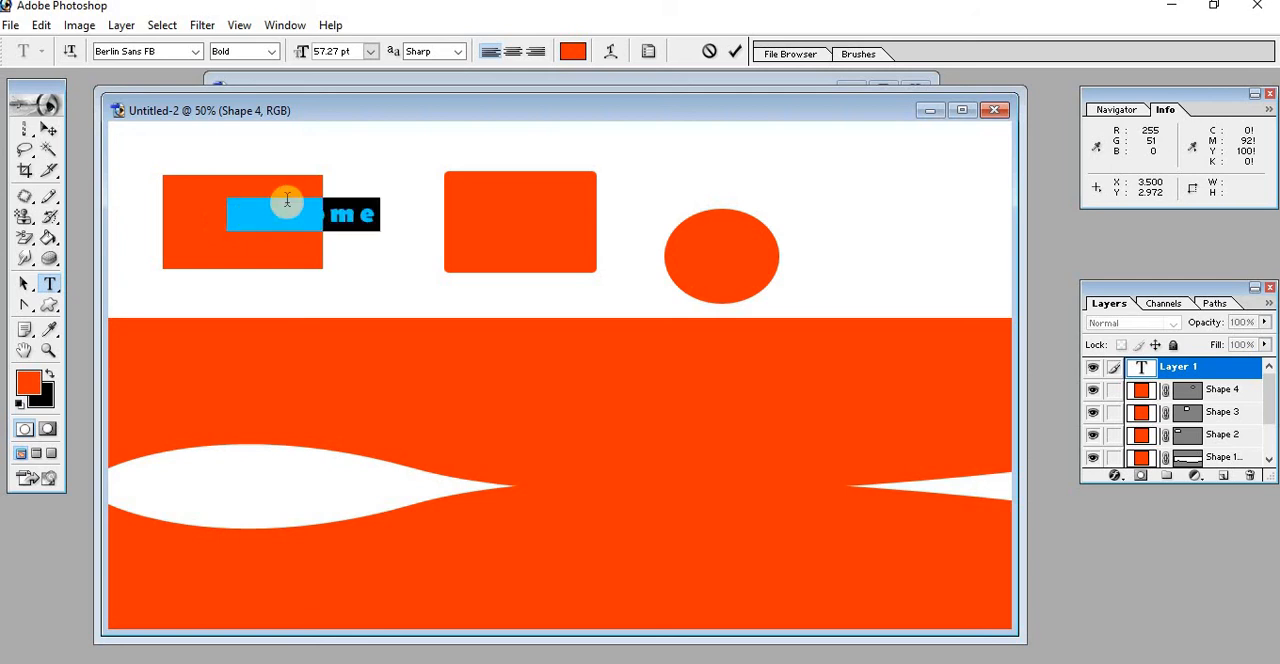
{"action": "left_click", "coordinate": [571, 50]}
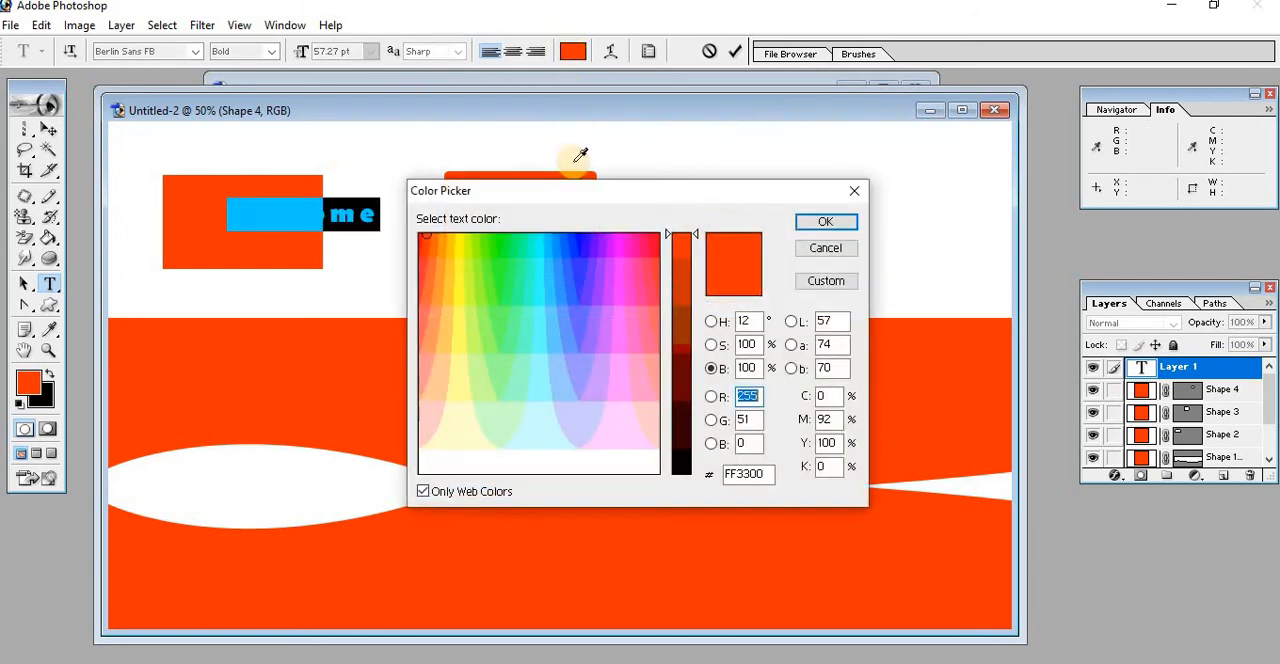
{"action": "left_click", "coordinate": [540, 471]}
{"action": "left_click", "coordinate": [848, 222]}
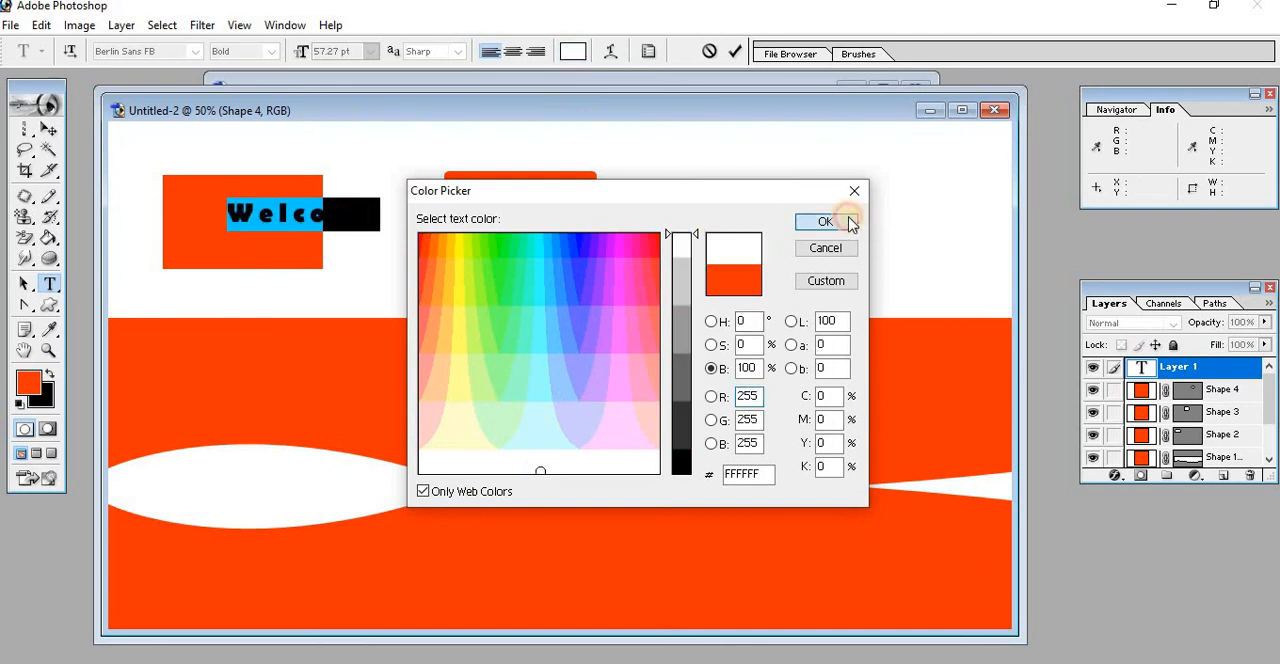
{"action": "left_click", "coordinate": [329, 209]}
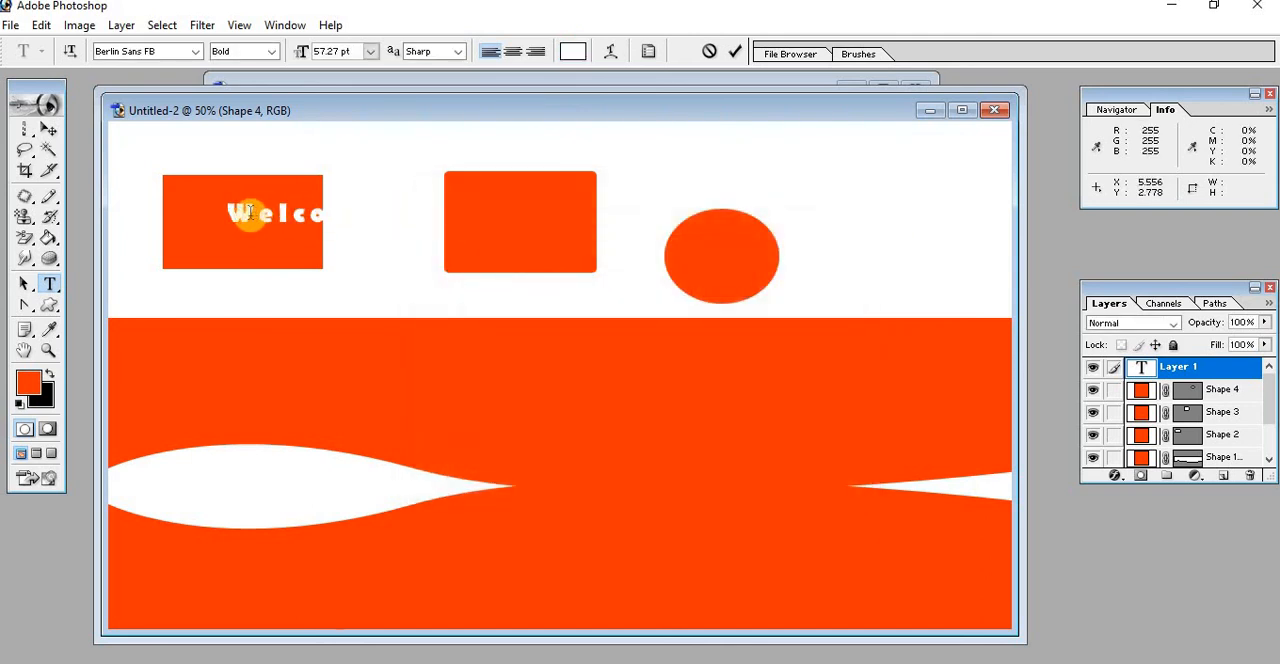
Move the "Welcome" text so it fits inside the plain rectangle, and deselect it
{"action": "left_click", "coordinate": [47, 128]}
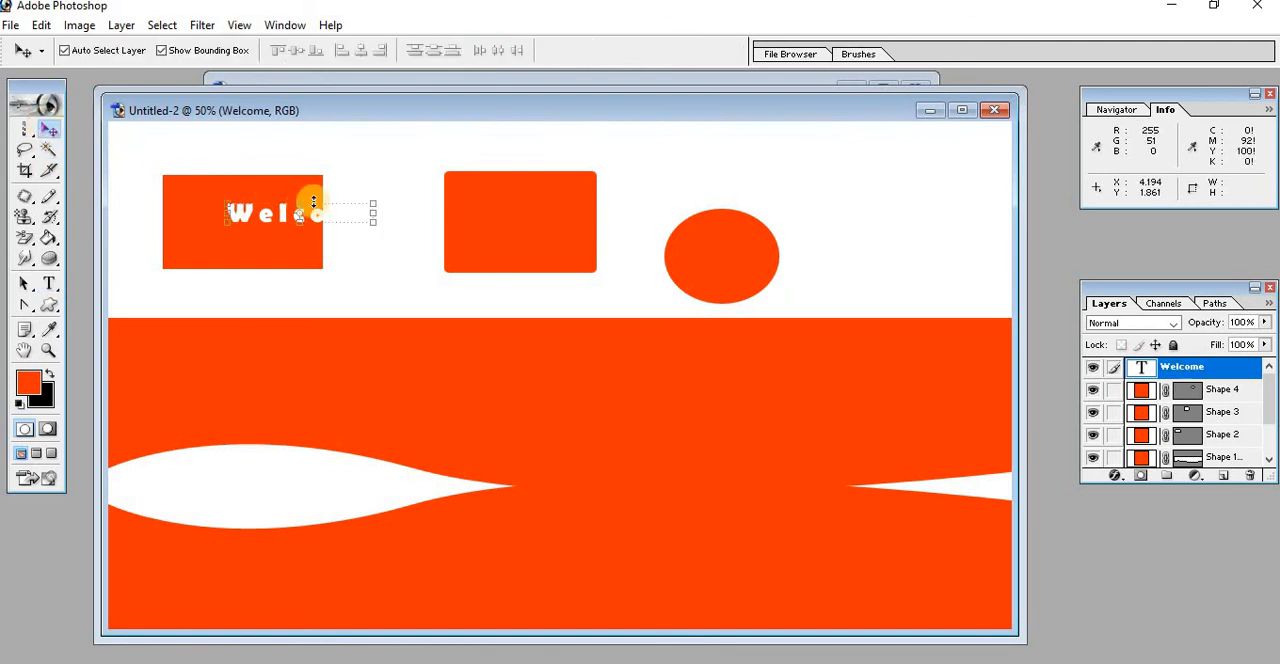
{"action": "left_click_drag", "start_coordinate": [326, 216], "coordinate": [271, 225]}
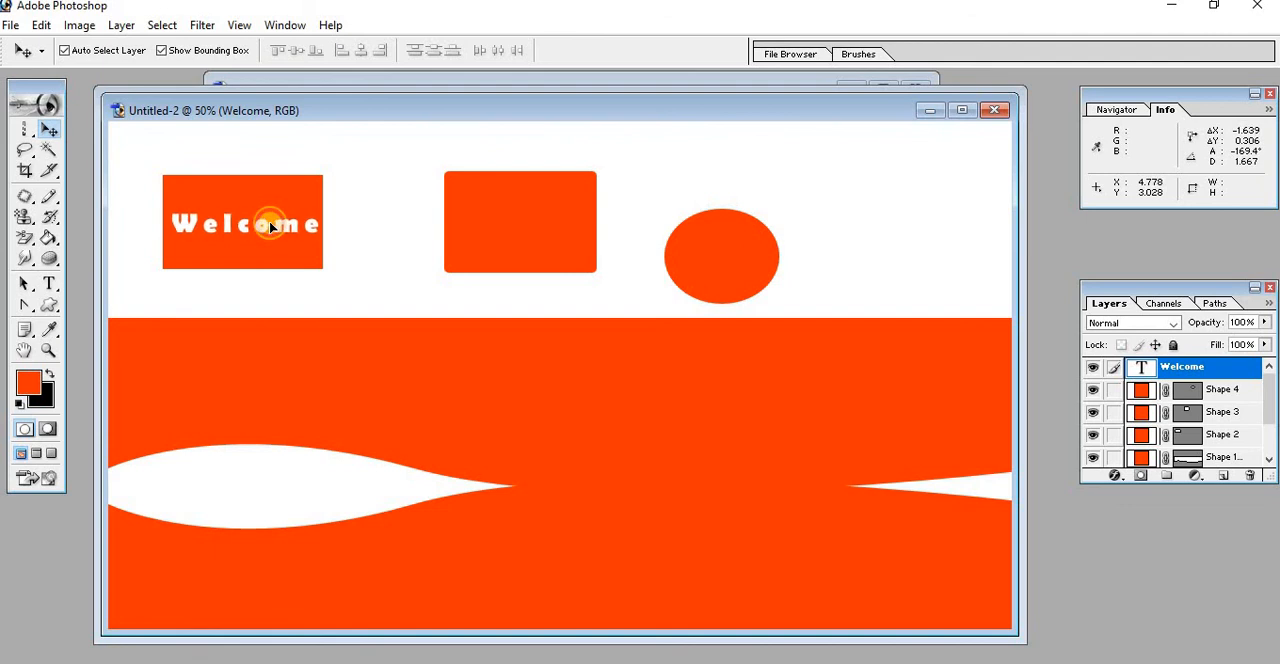
{"action": "left_click", "coordinate": [410, 178]}
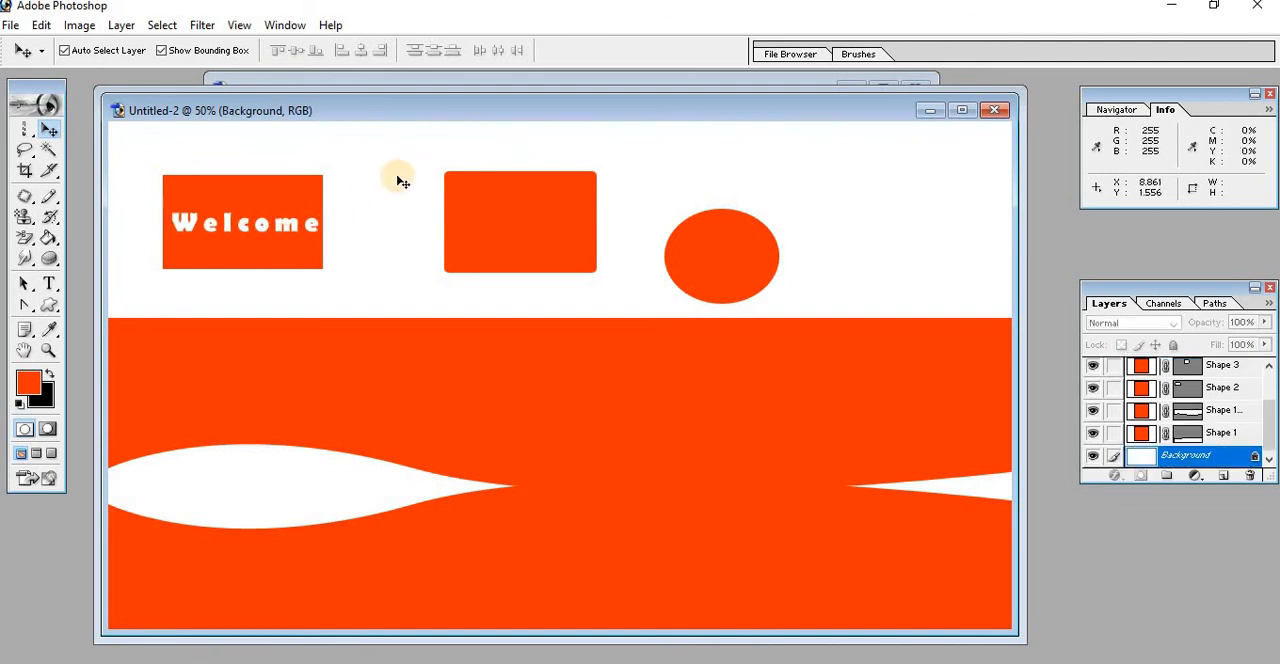